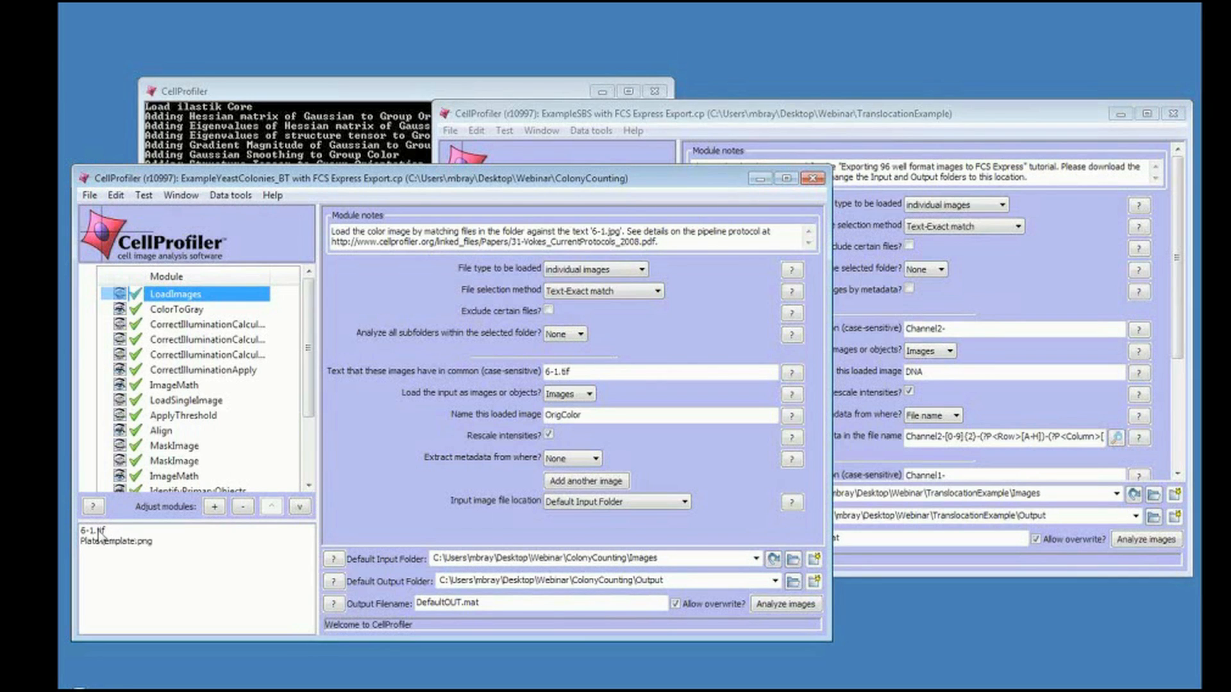
Preview the input images 6-1.tif and PlateTemplate.png from the file list, closing each preview window.
click(100, 531)
double_click(100, 534)
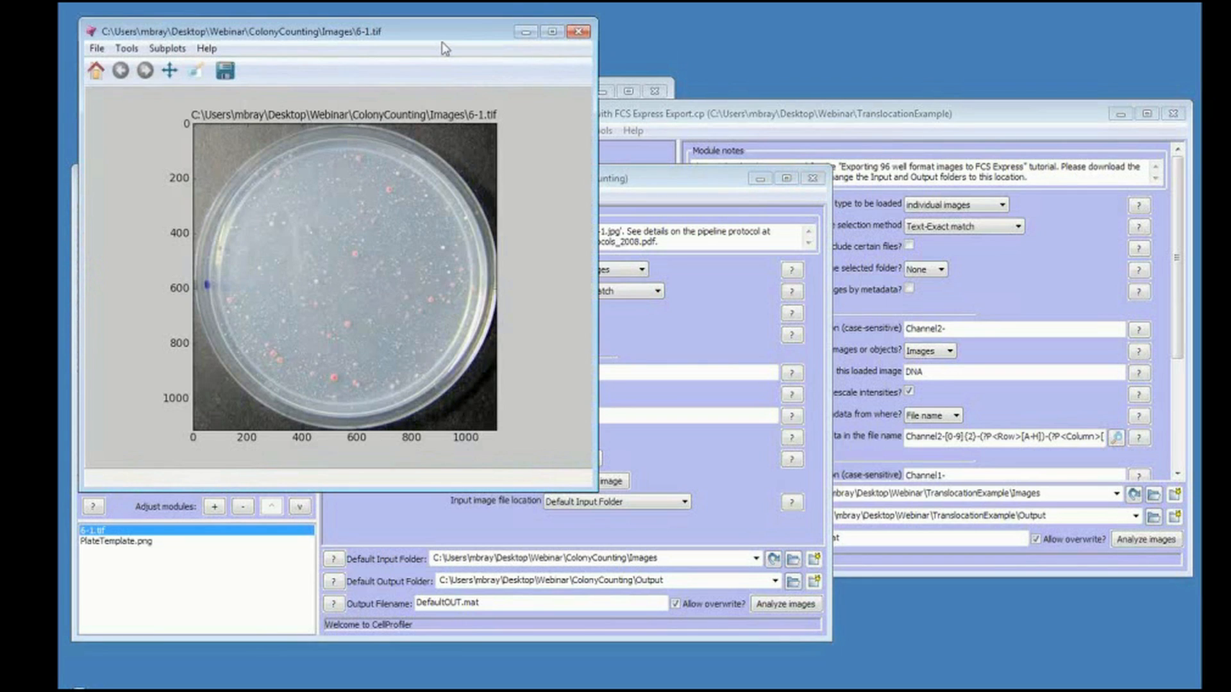
click(580, 32)
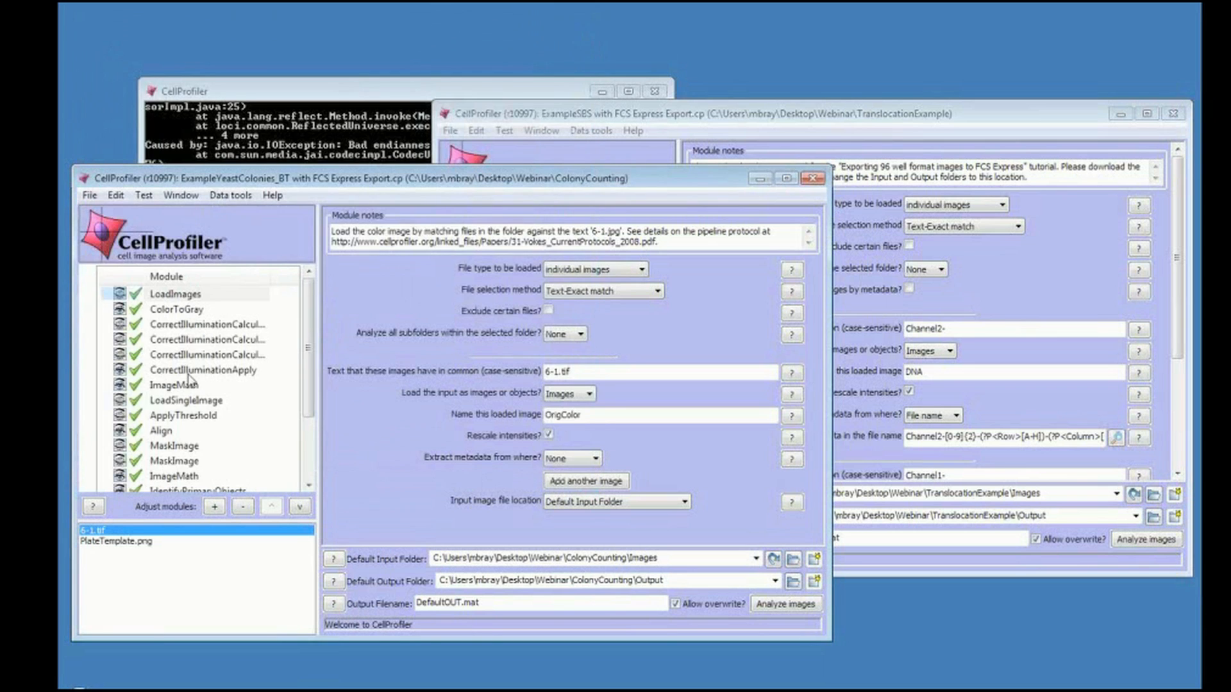
click(93, 542)
double_click(92, 543)
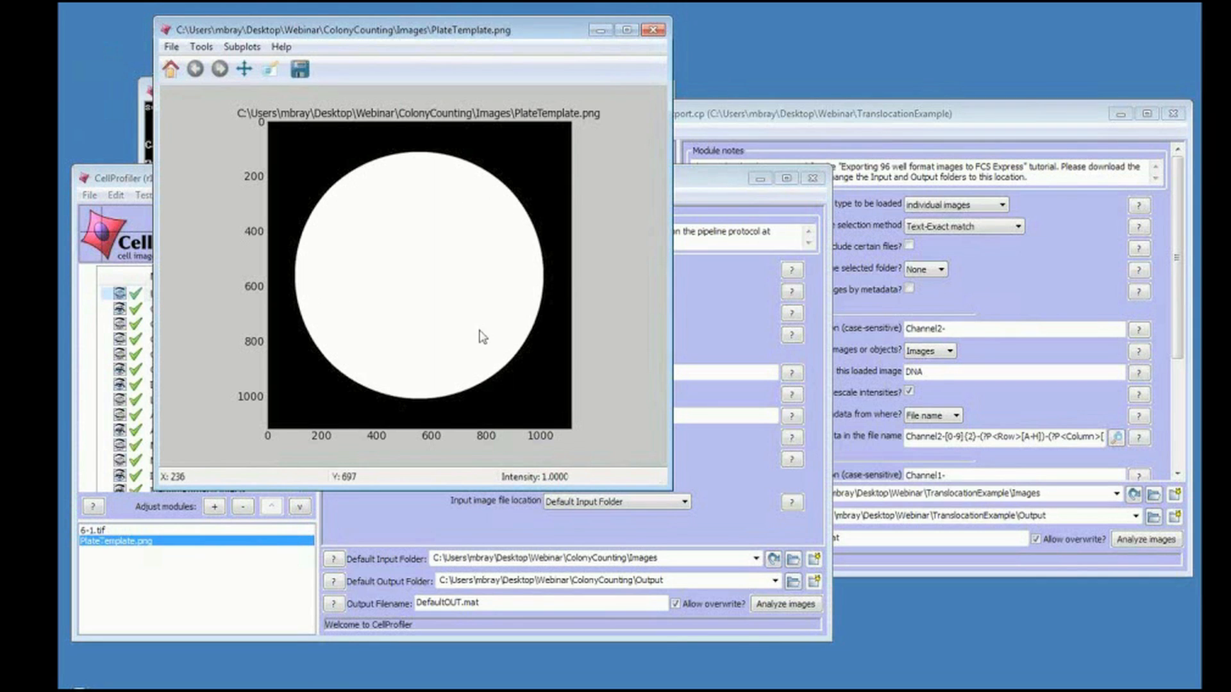
click(653, 30)
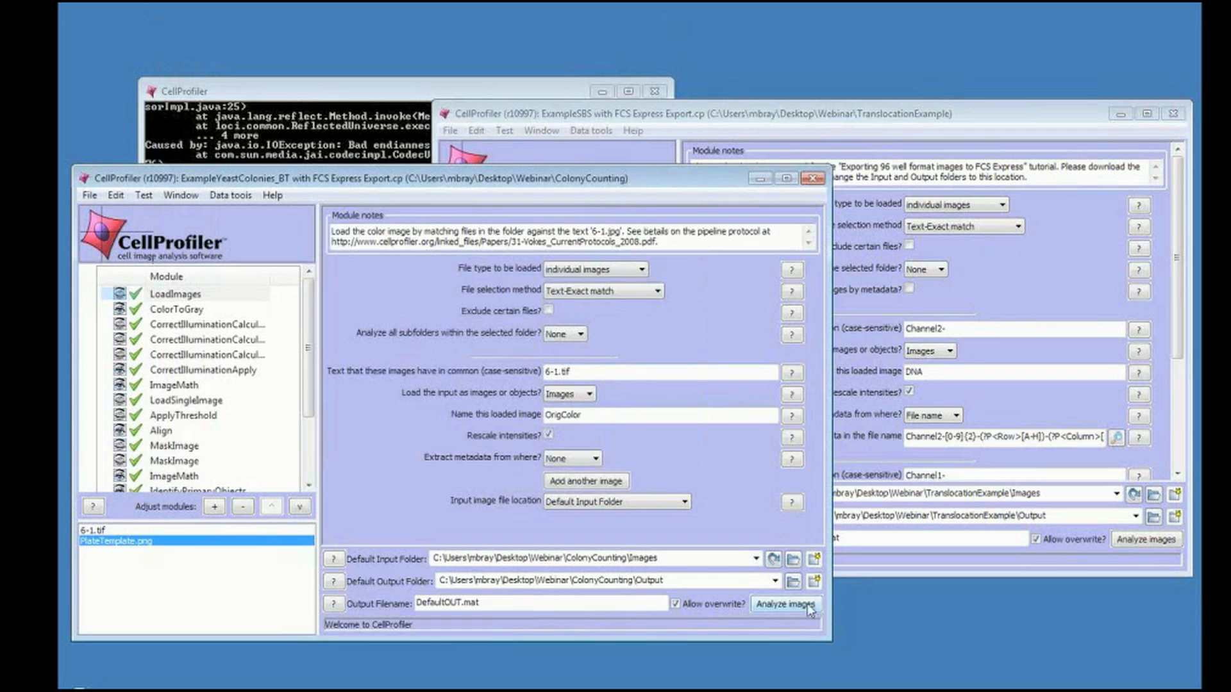
Start the analysis of the images with the colony counting pipeline.
click(785, 604)
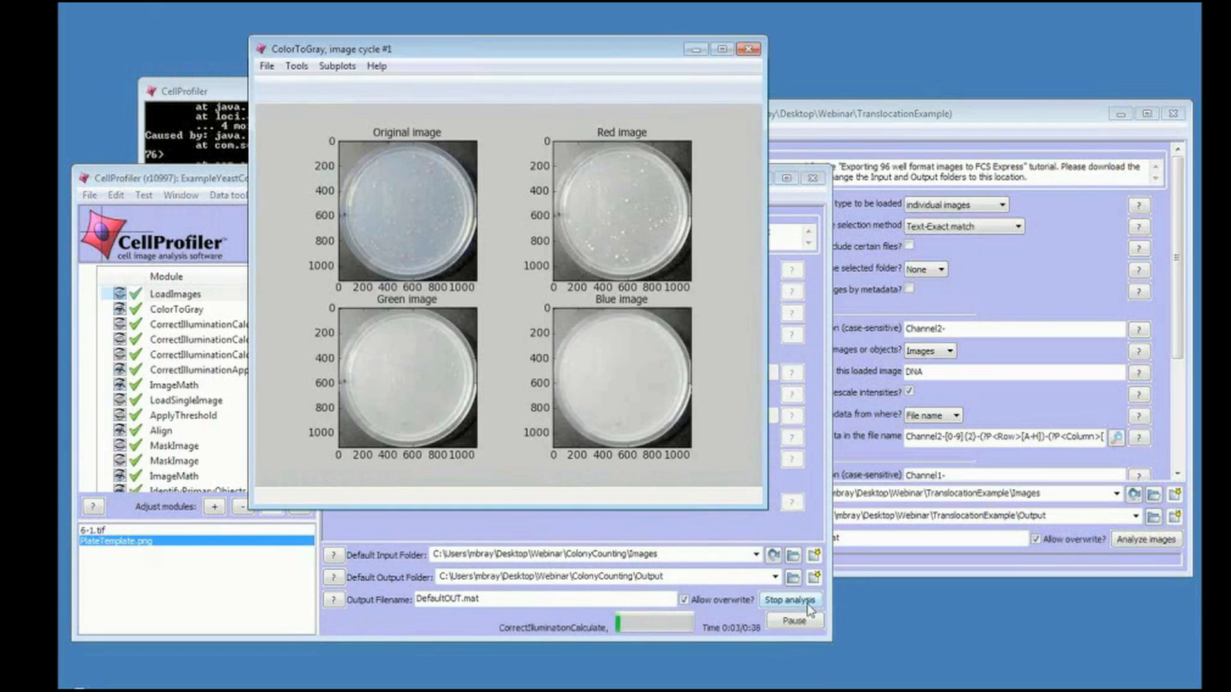
click(223, 182)
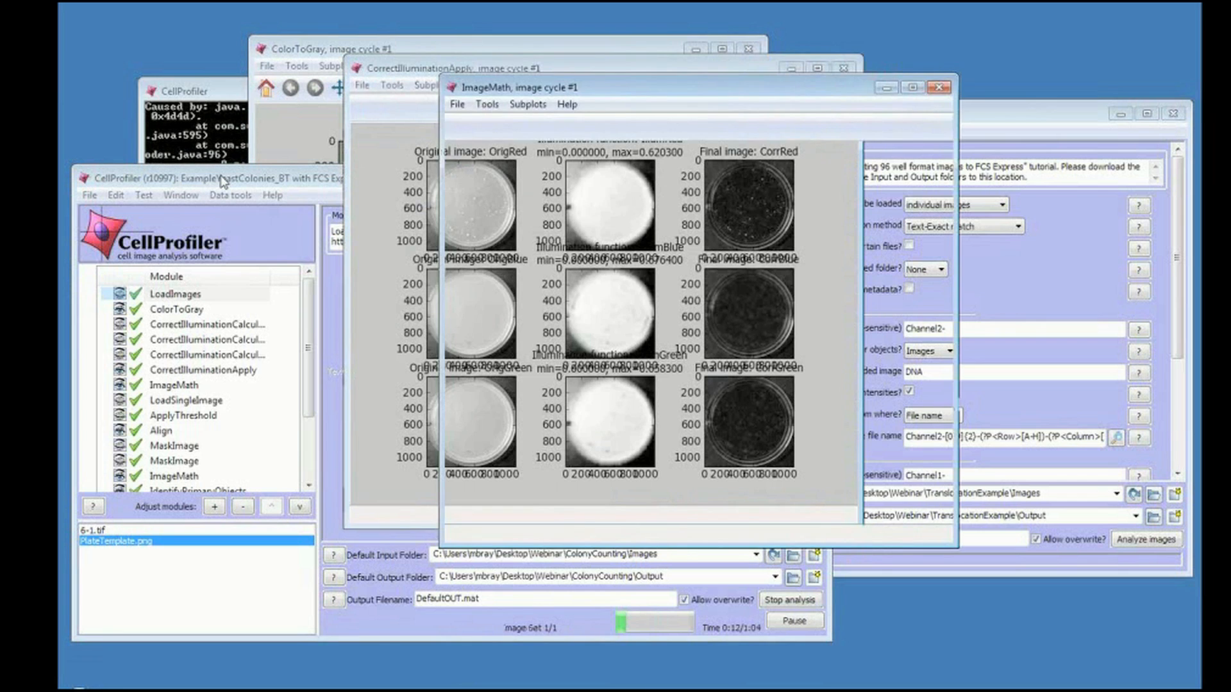
click(223, 182)
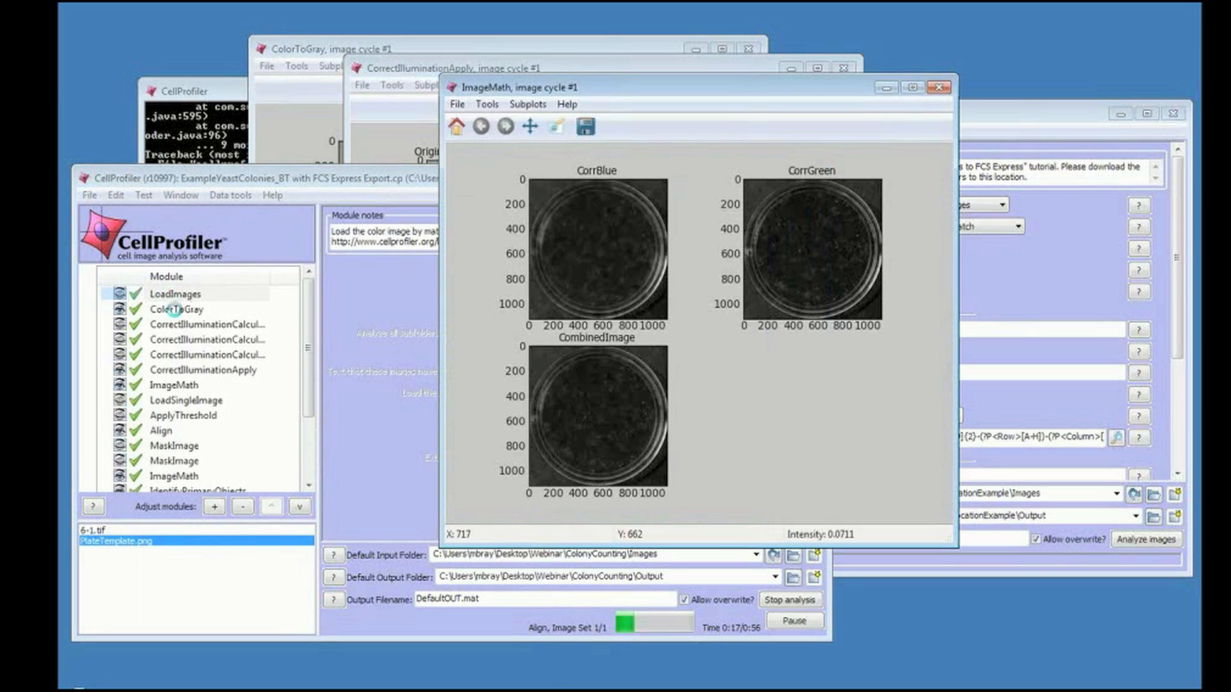
Inspect the settings of the ColorToGray and illumination correction modules and the CorrectIlluminationApply output figure.
click(176, 312)
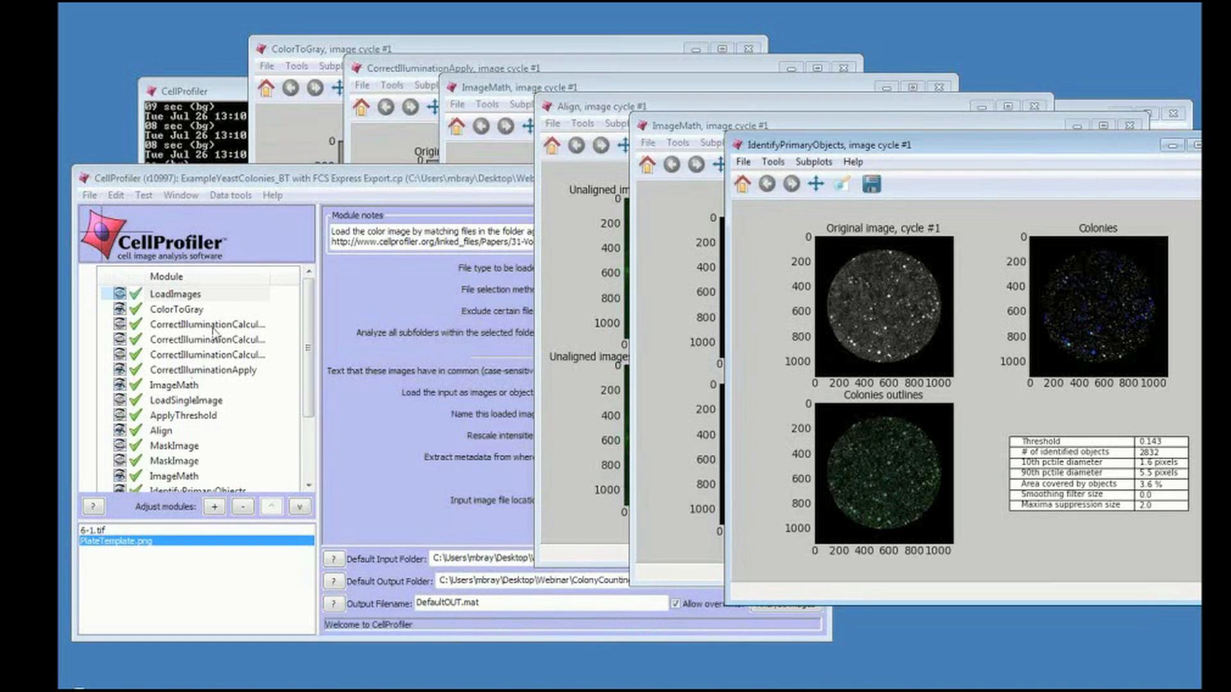
click(214, 329)
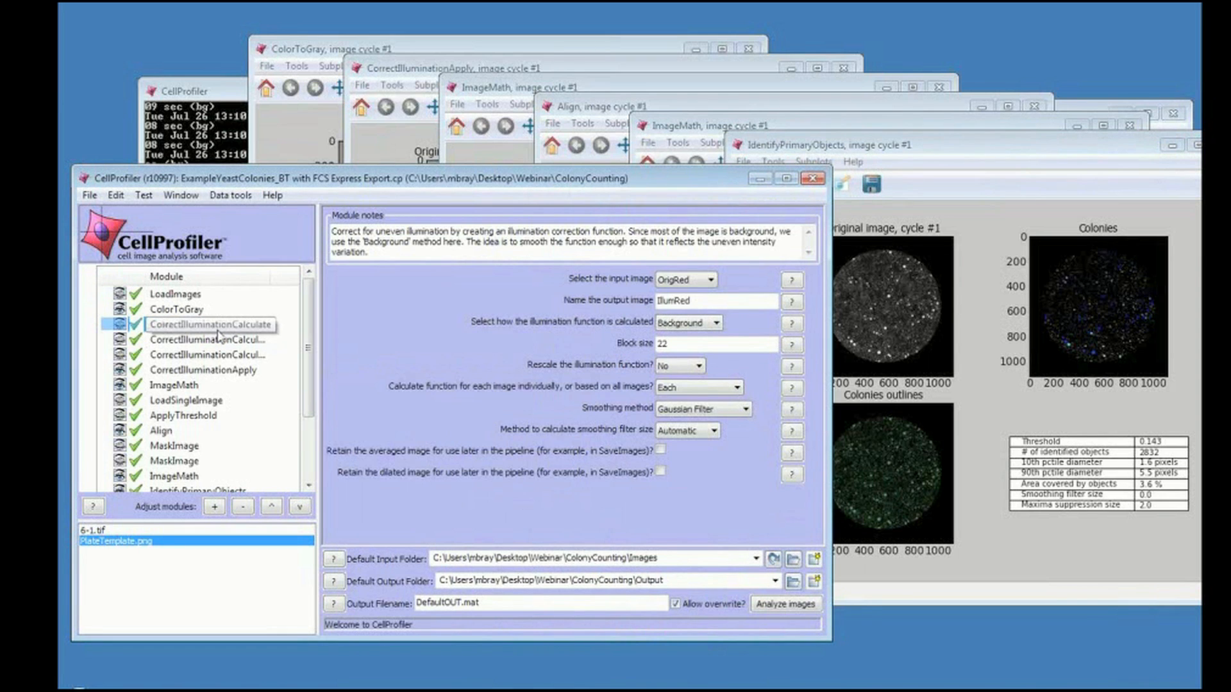
click(206, 340)
click(207, 355)
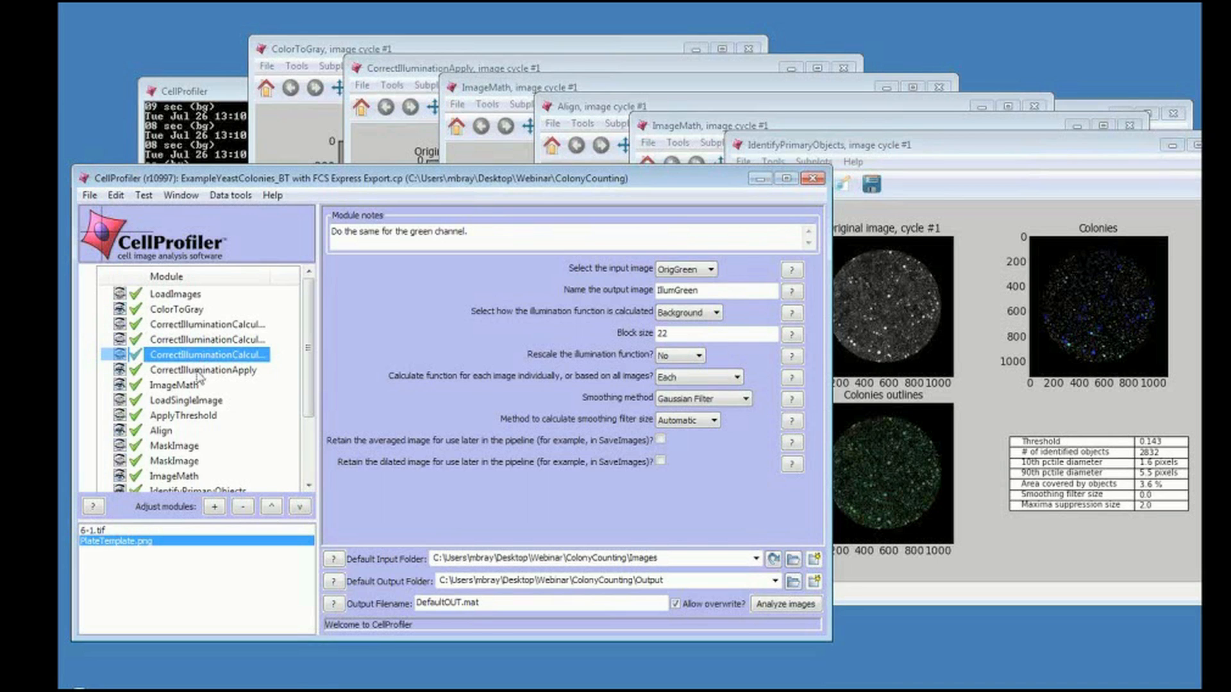
click(199, 372)
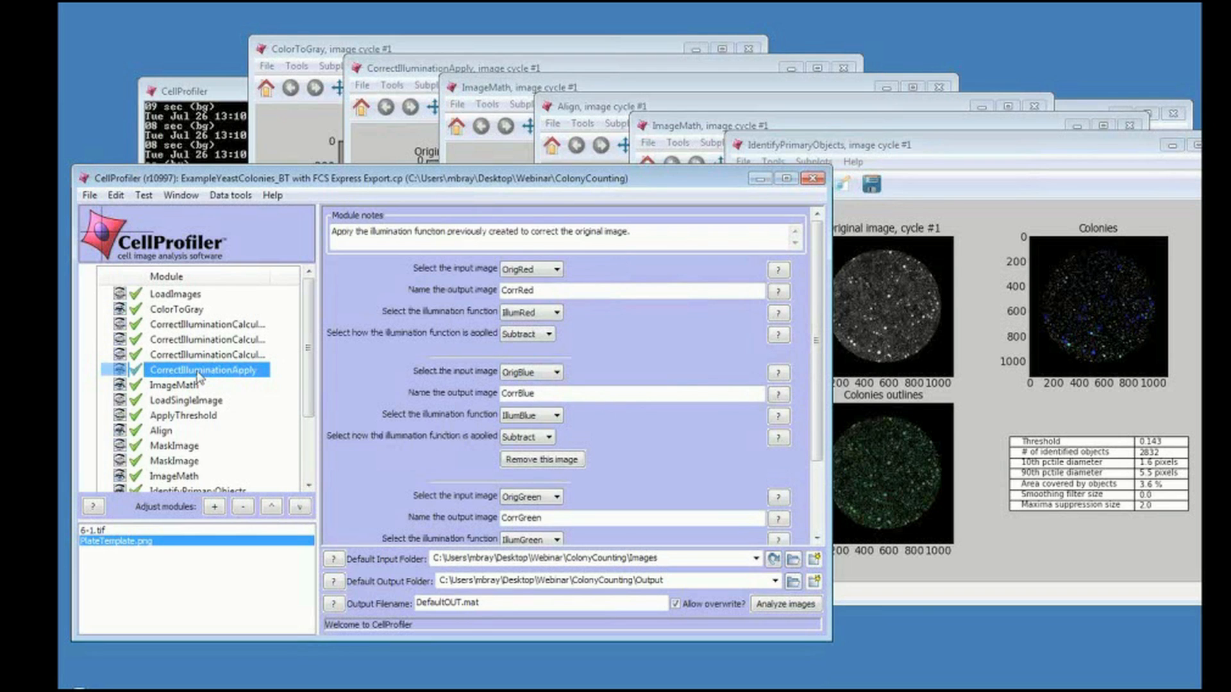
click(198, 372)
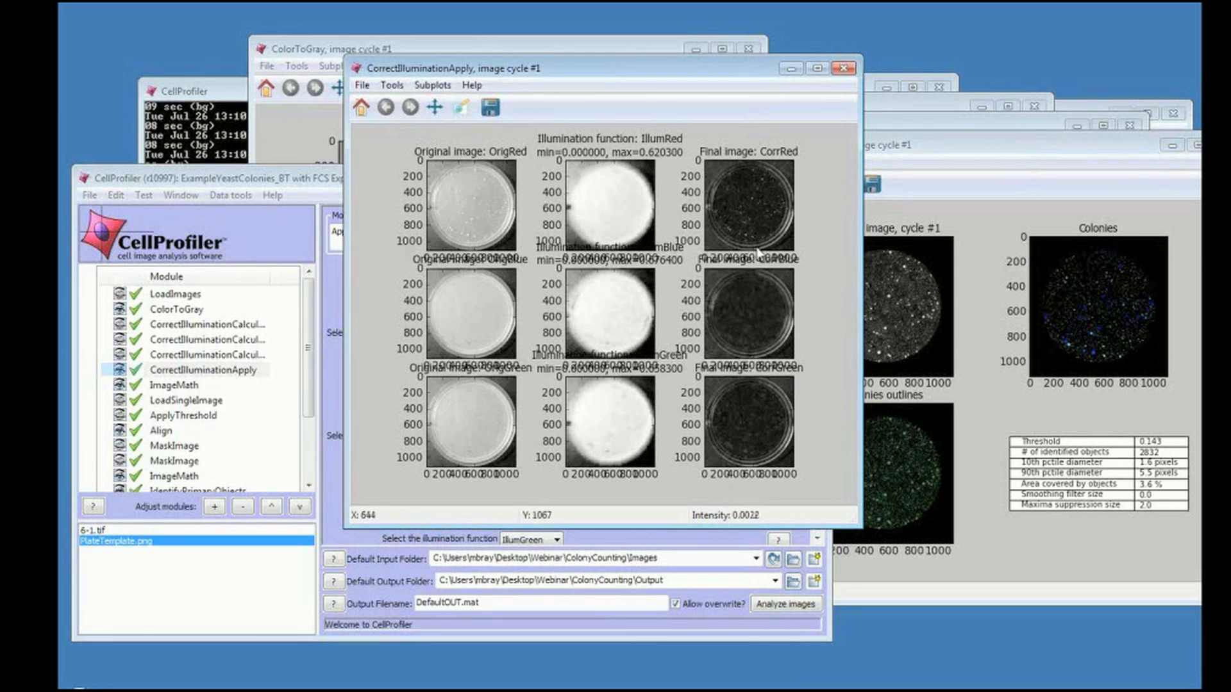
Review the settings of the ImageMath, LoadSingleImage, ApplyThreshold, Align and both MaskImage modules.
click(184, 390)
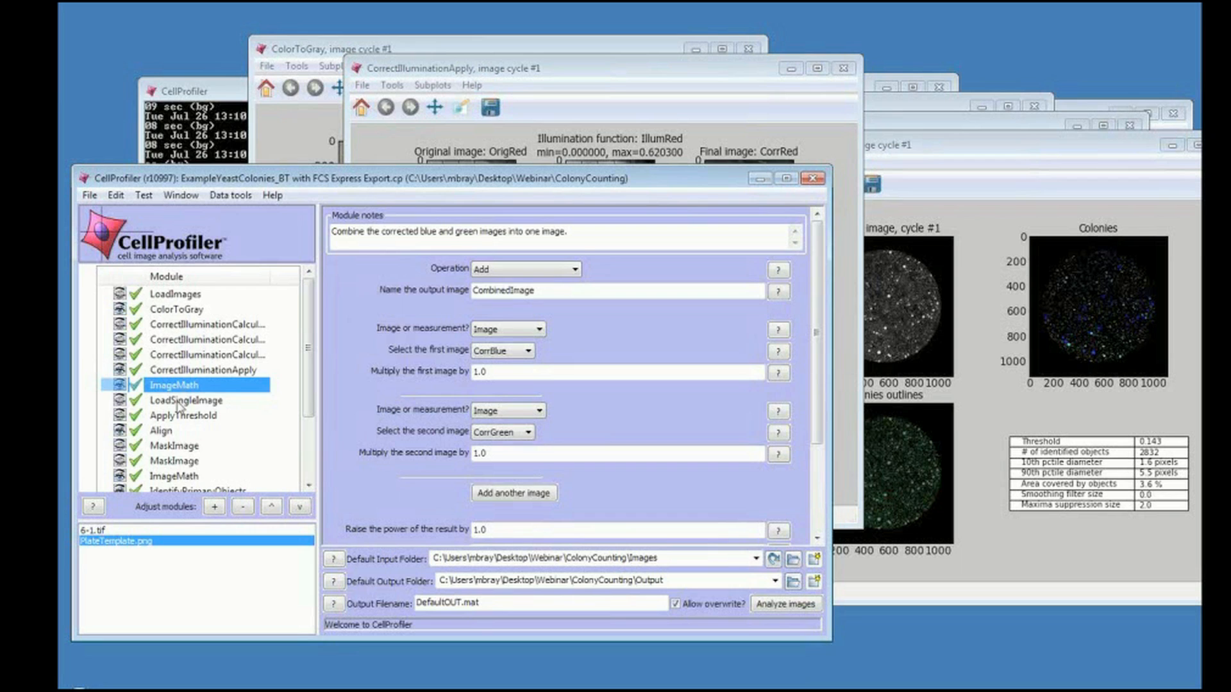
click(179, 403)
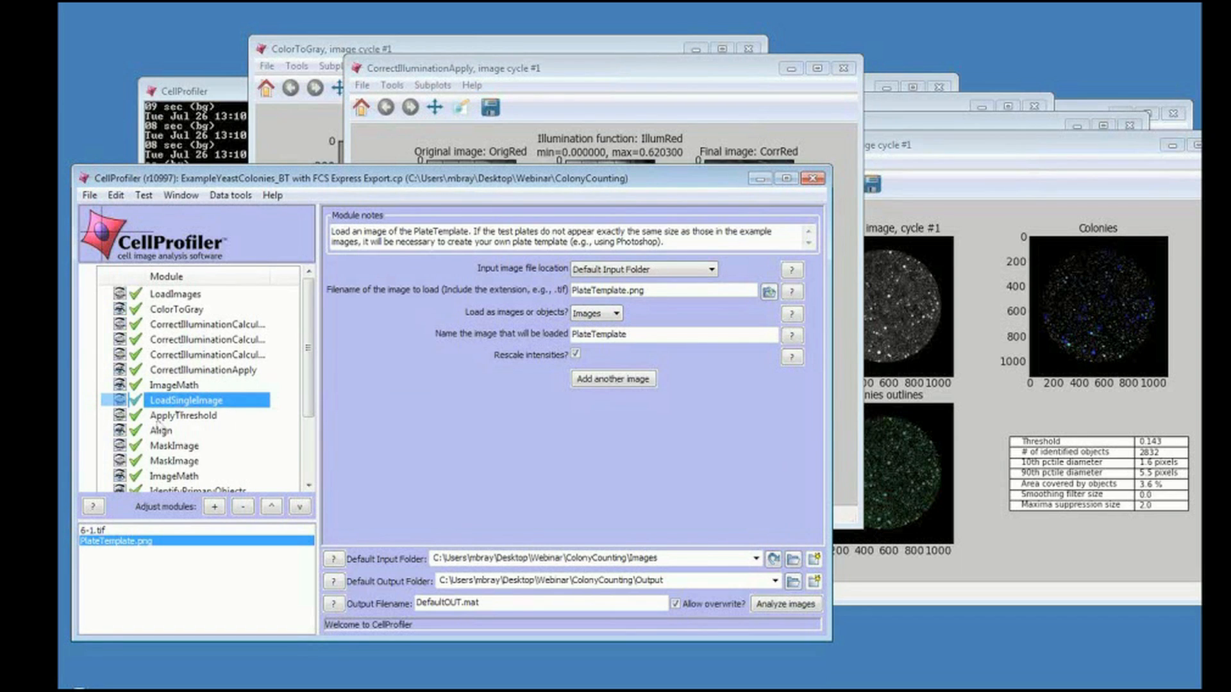
click(155, 420)
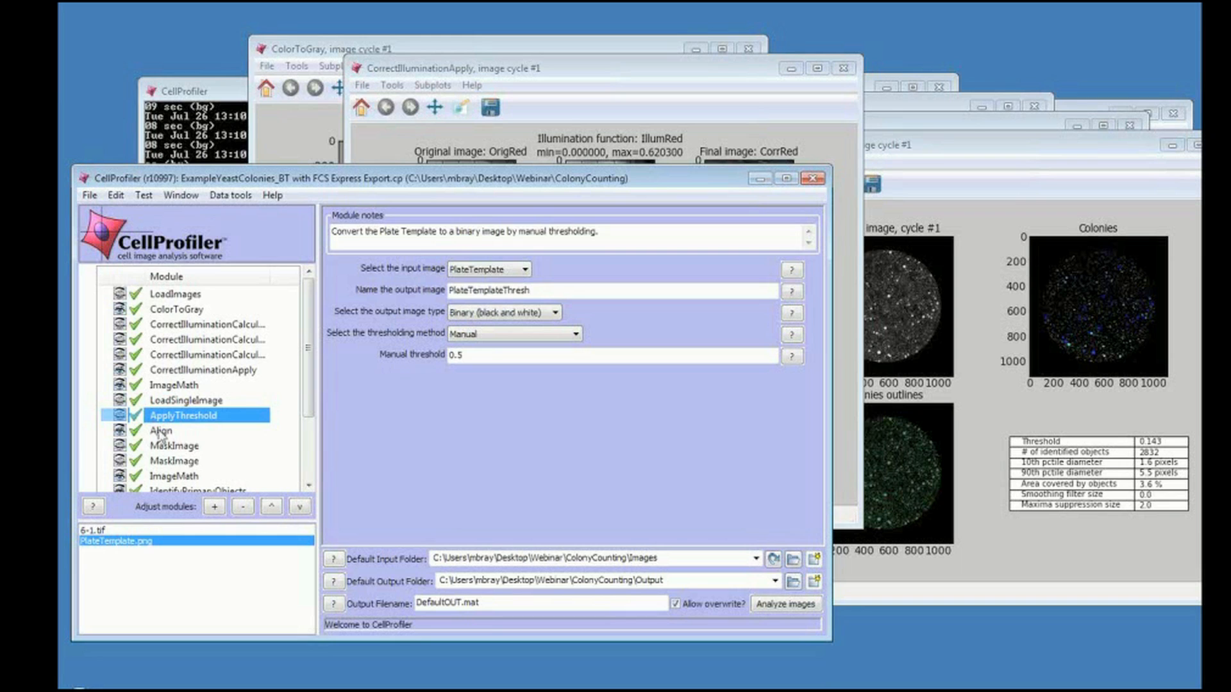
click(162, 432)
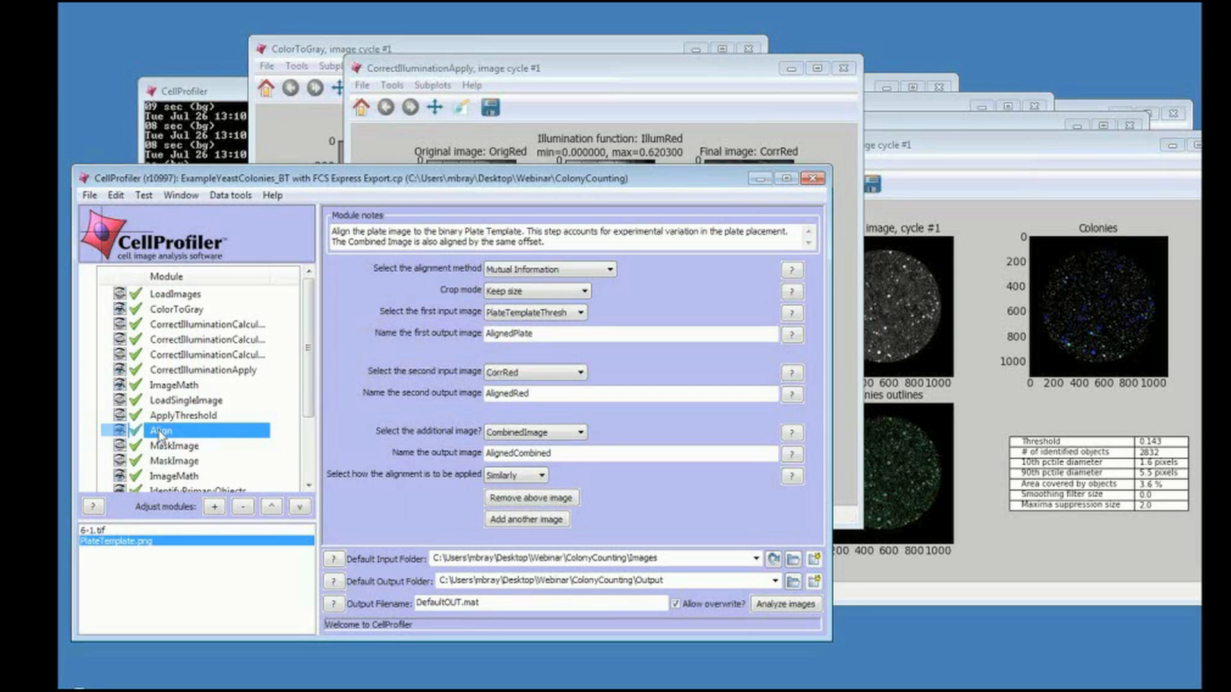
click(161, 449)
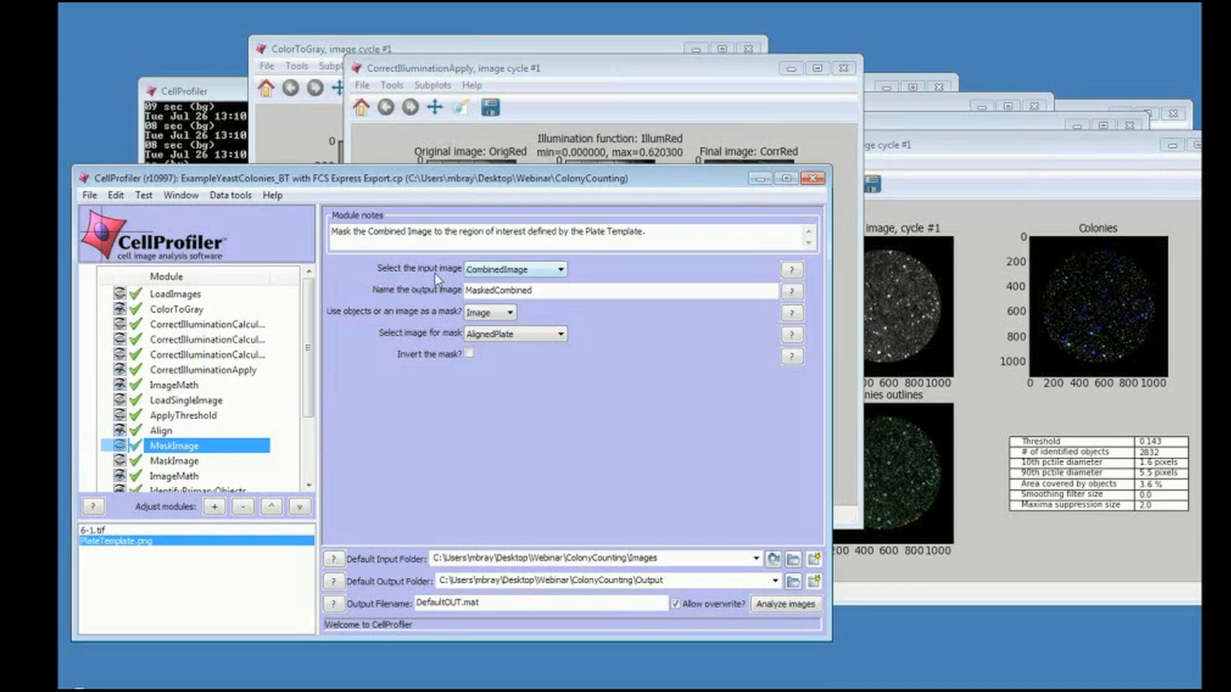
click(199, 463)
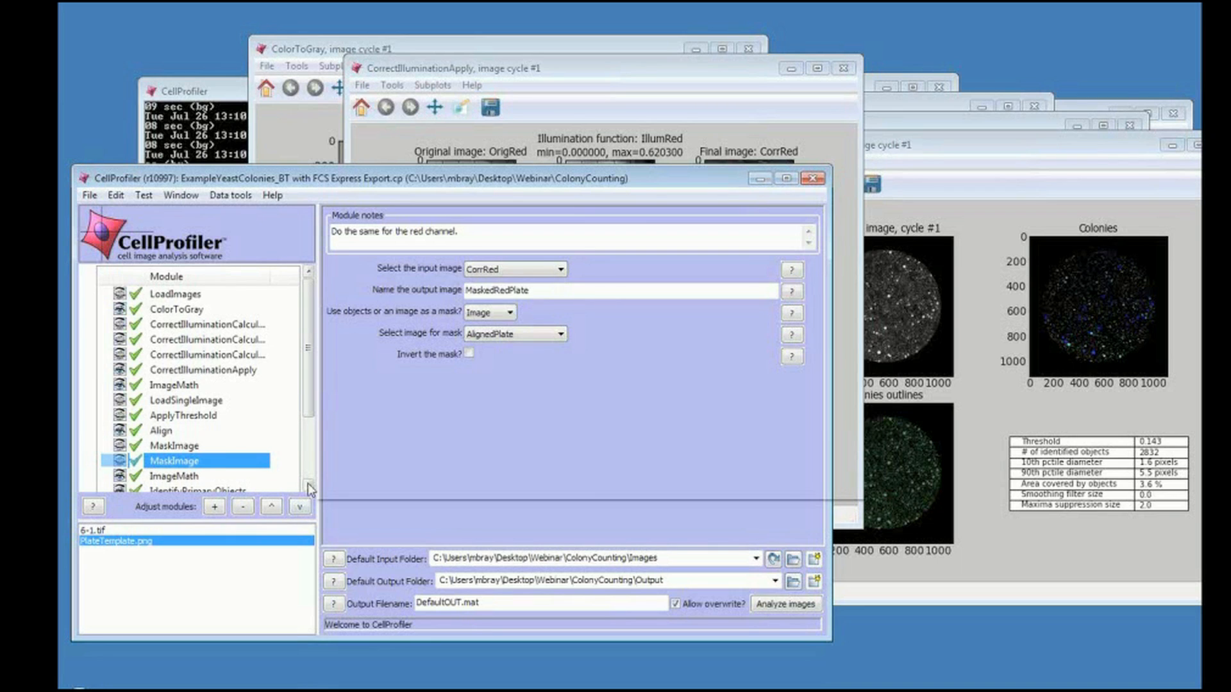
Inspect the second ImageMath module's subtraction settings and its output figure.
scroll(308, 484, down, 1)
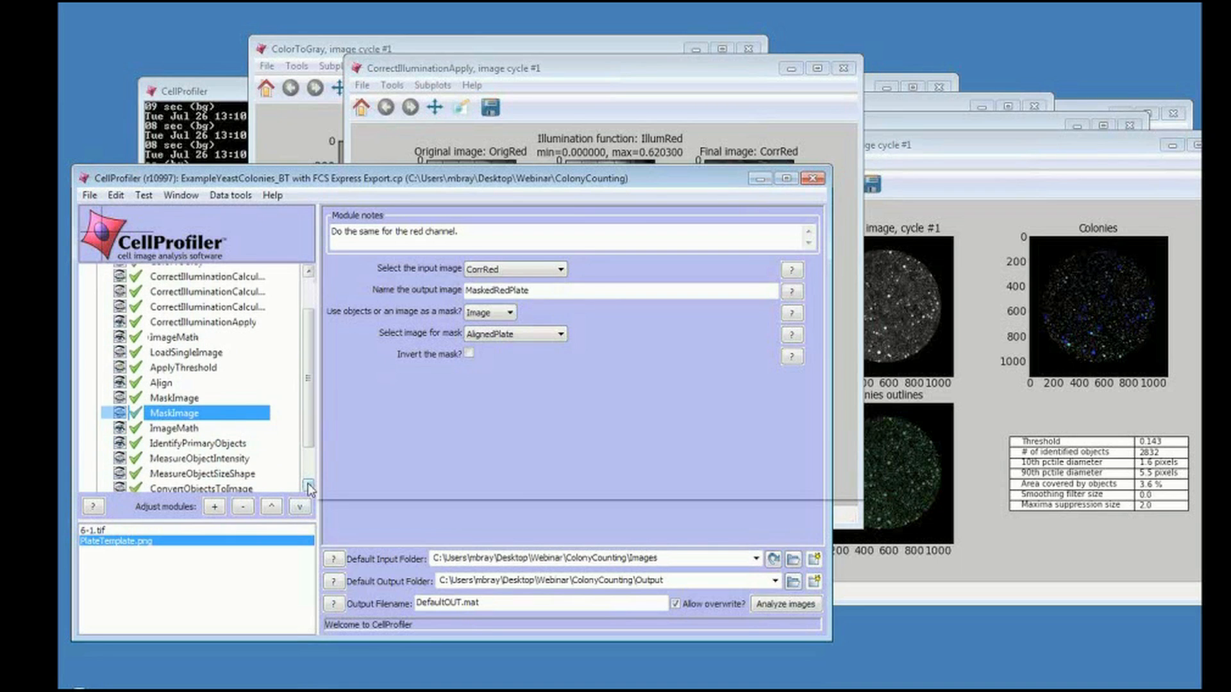
click(174, 429)
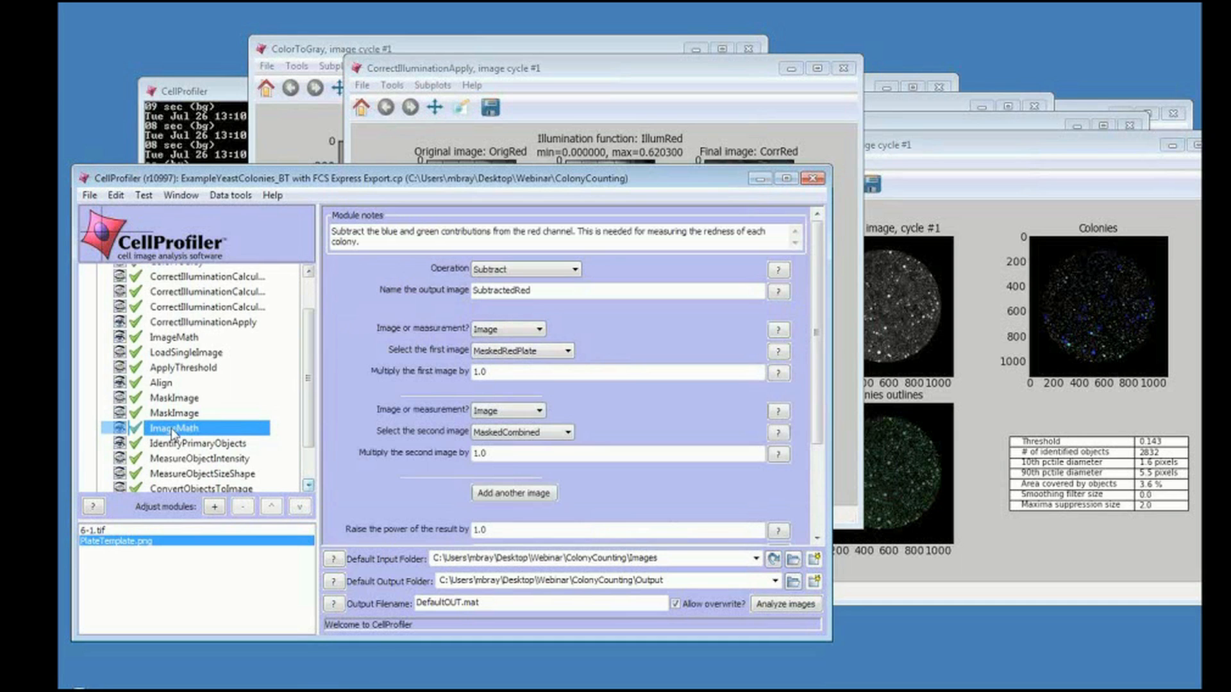
double_click(173, 433)
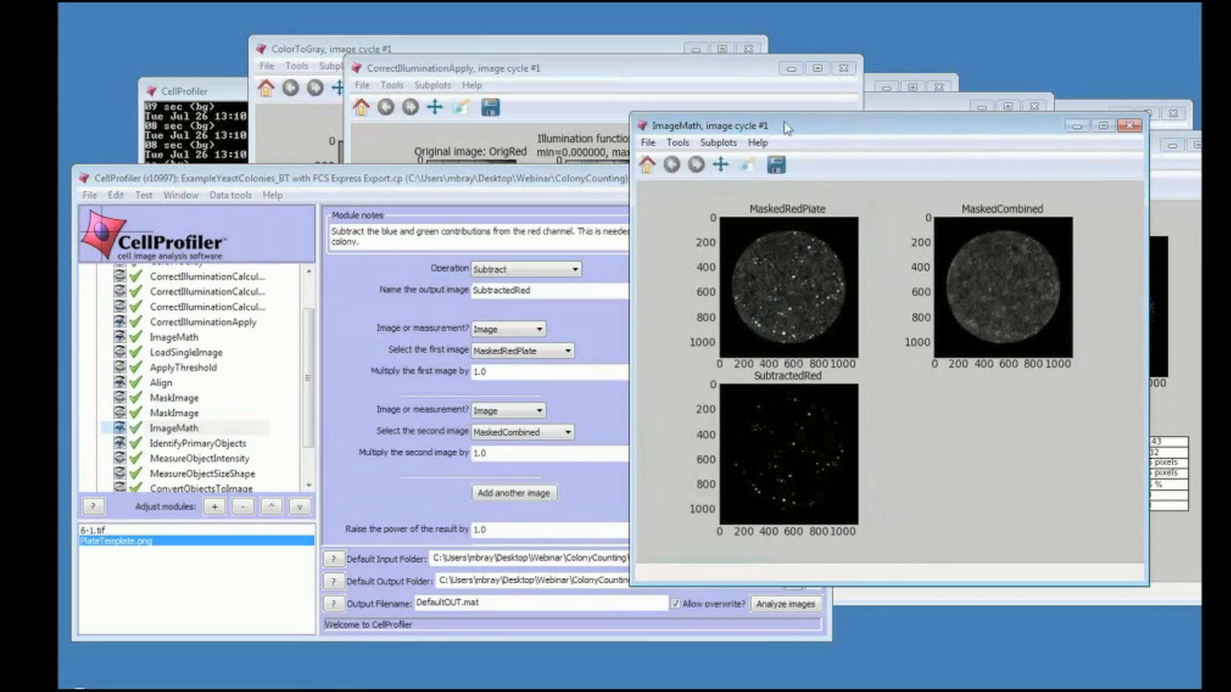
drag(495, 94, 493, 94)
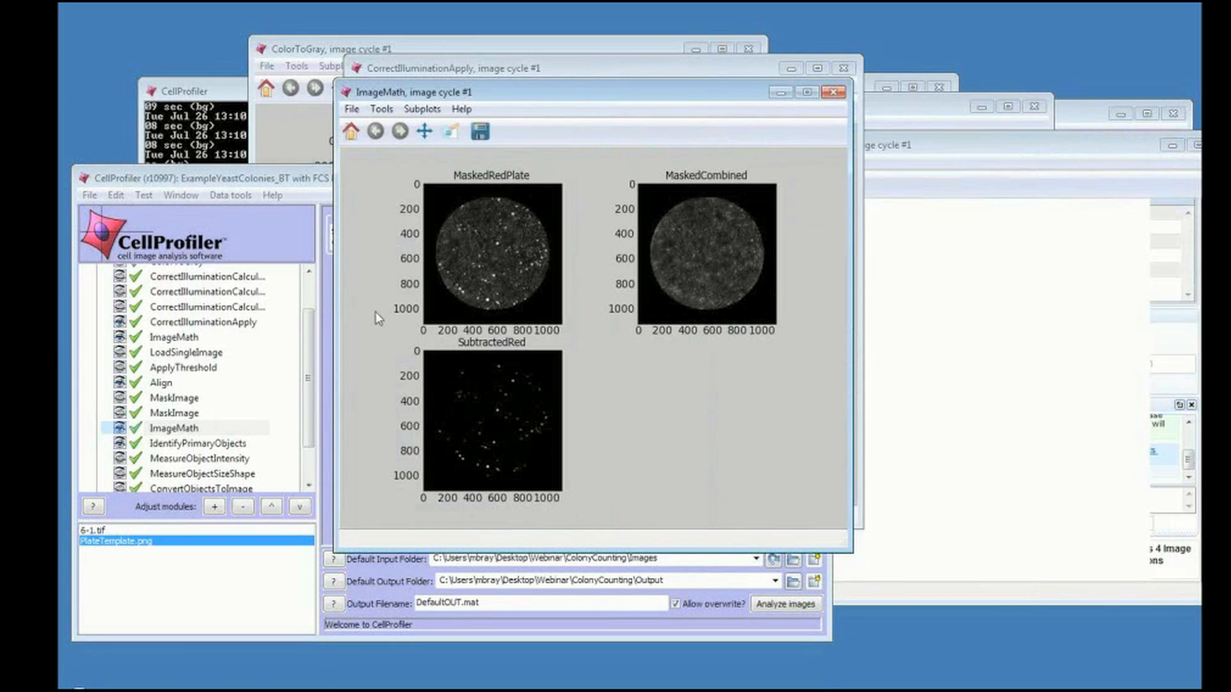
click(316, 182)
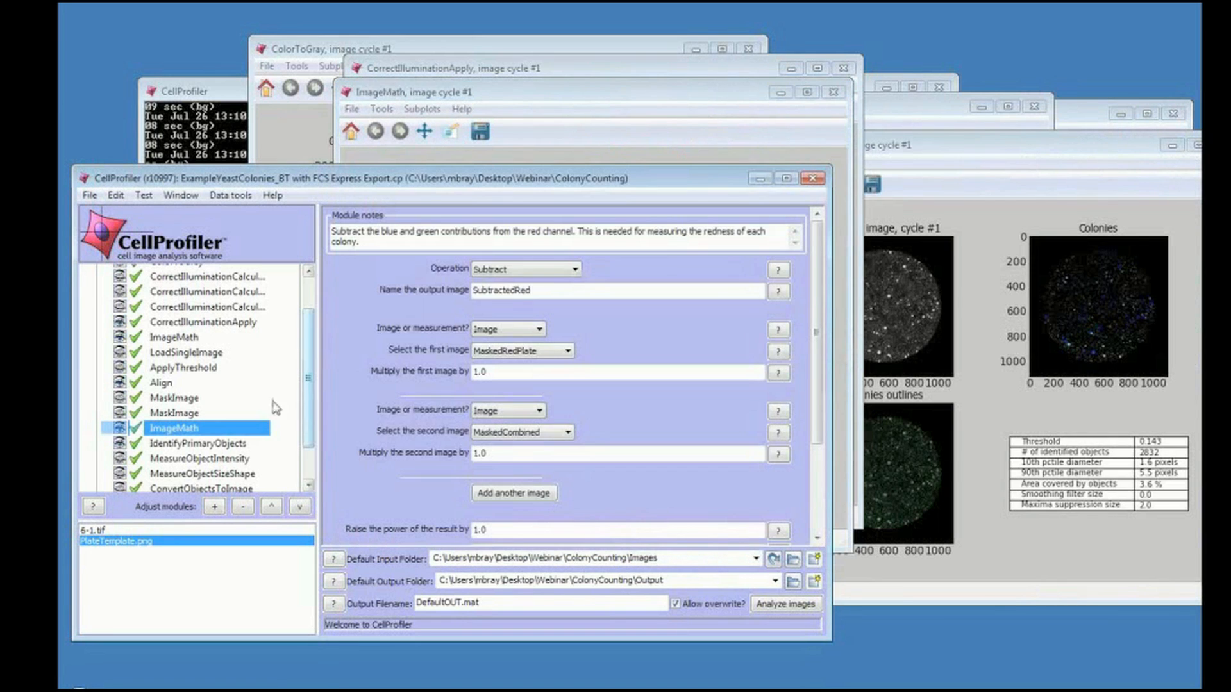
Zoom into the IdentifyPrimaryObjects output figure to examine the detected colonies and their outlines.
click(232, 448)
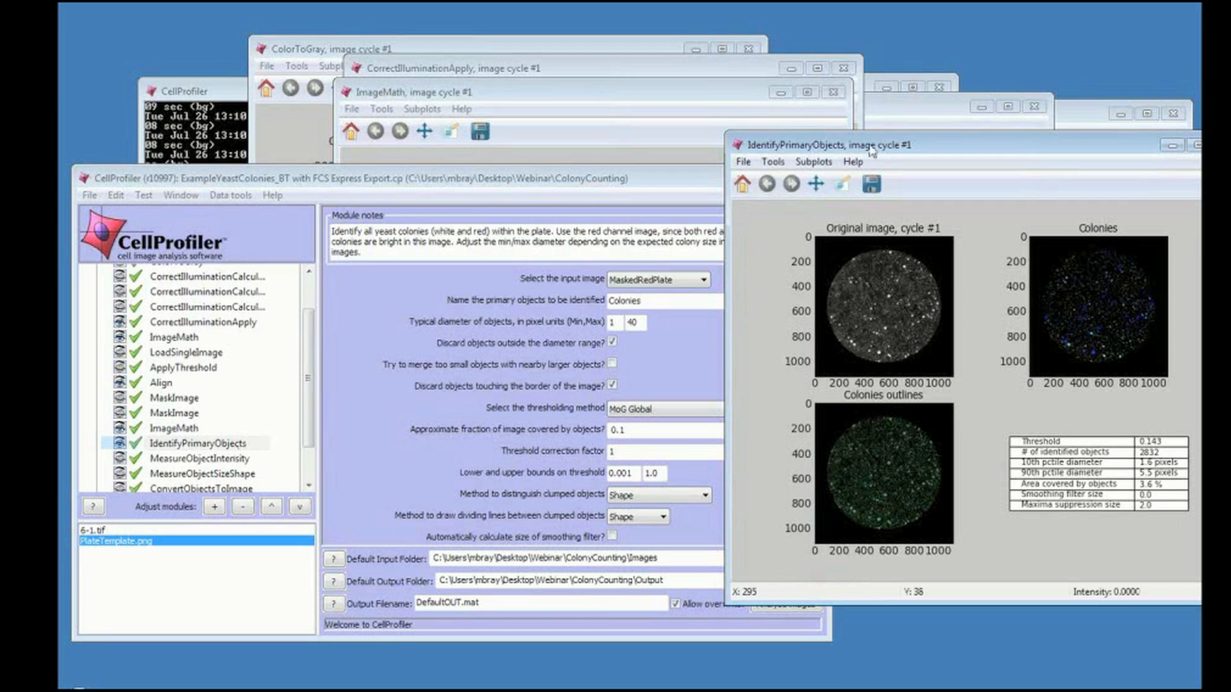
drag(872, 151, 866, 151)
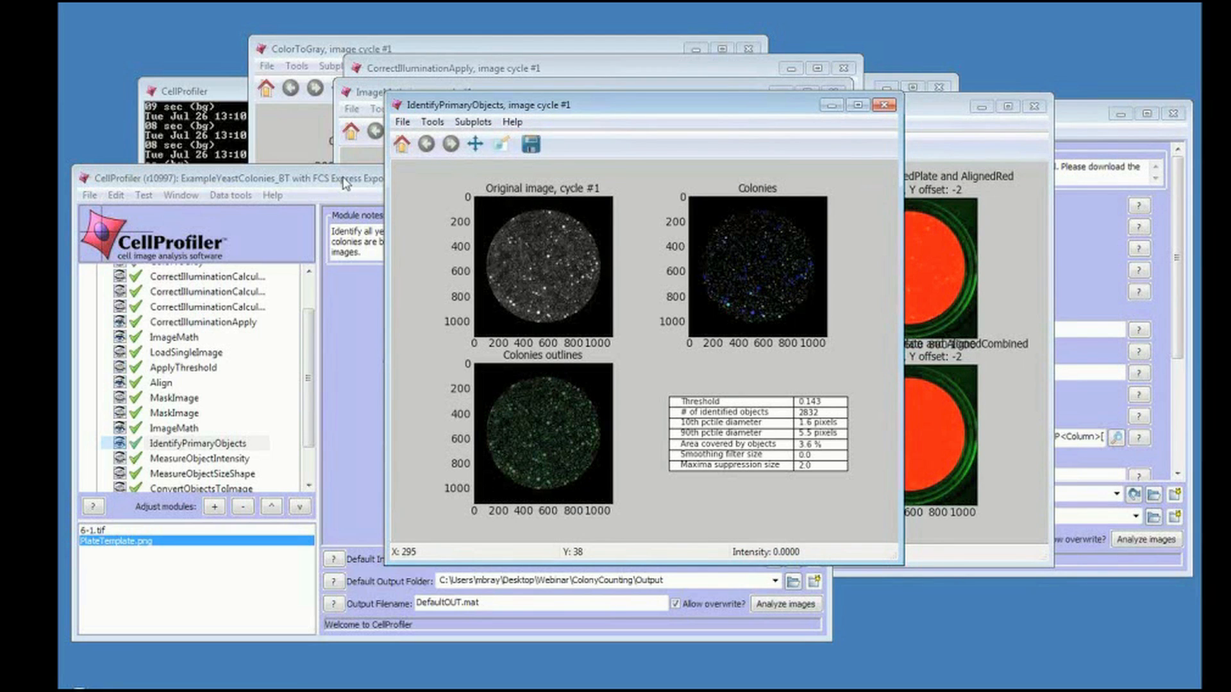
click(501, 144)
drag(709, 282, 753, 323)
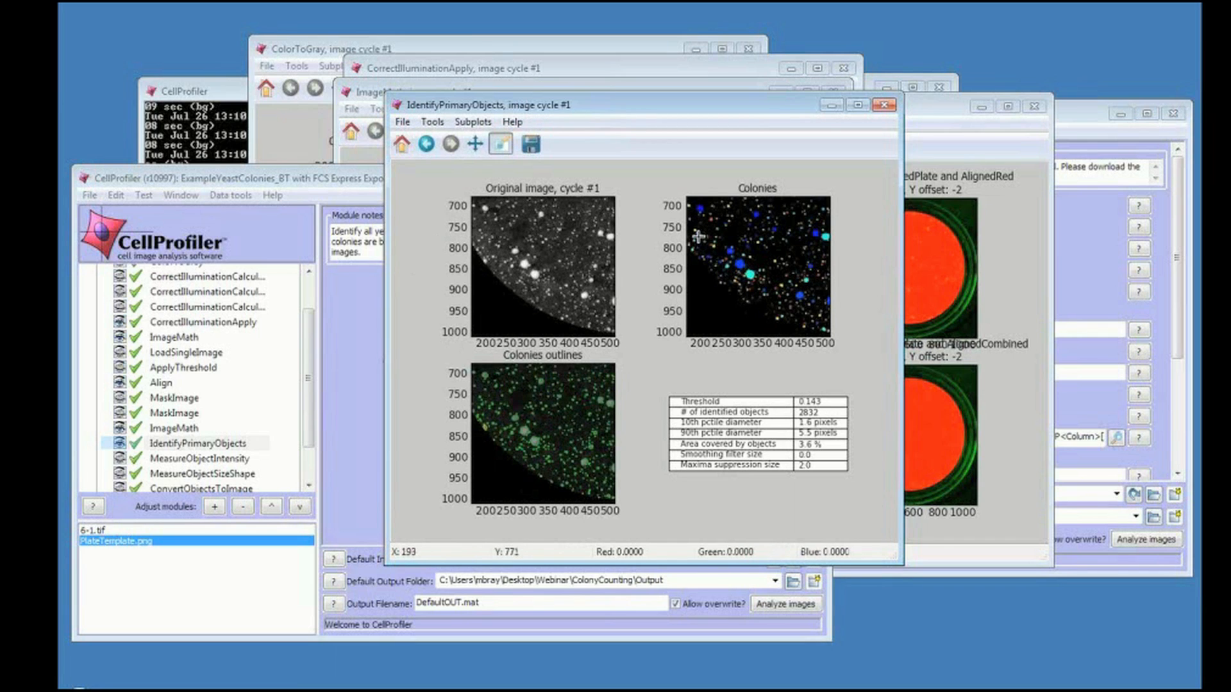
drag(698, 236, 761, 290)
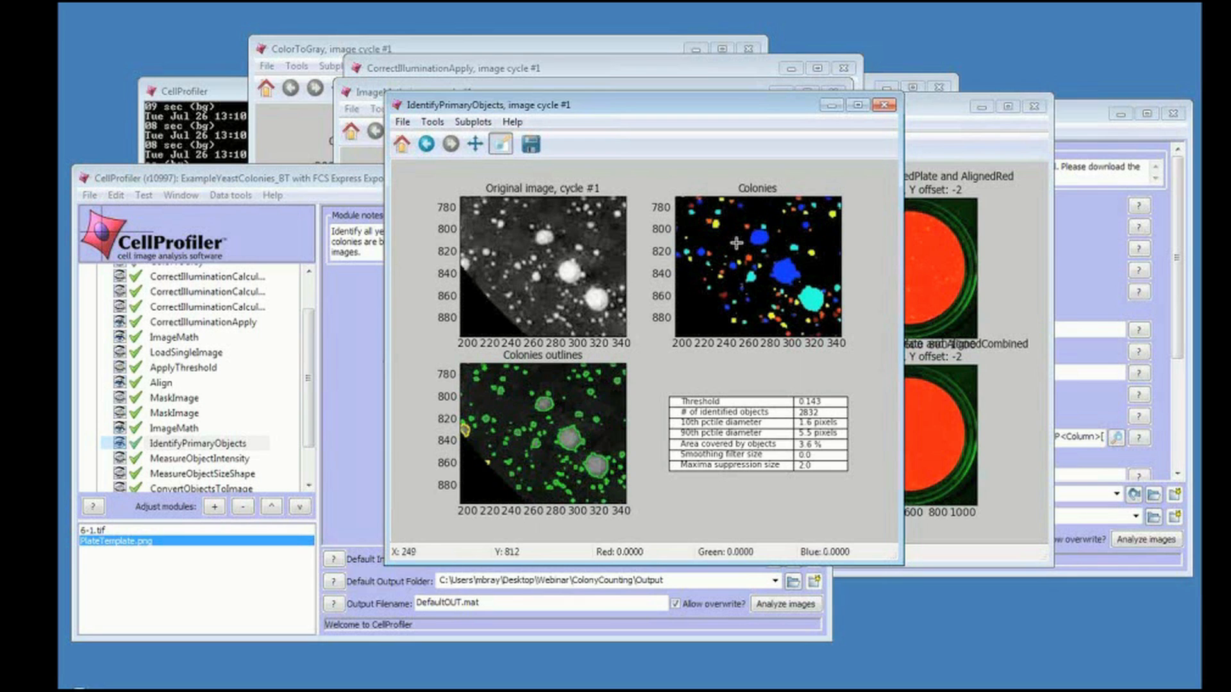
click(375, 184)
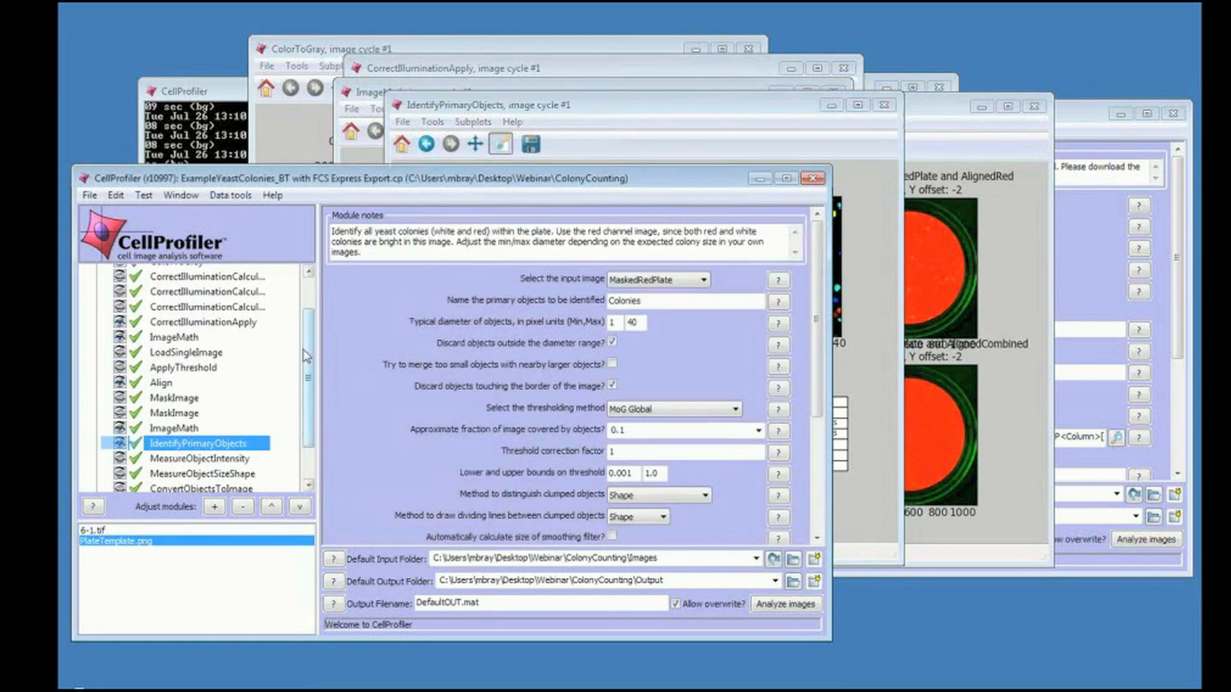
Review the settings of the measurement, ConvertObjectsToImage, SaveImages and ExportToSpreadsheet modules.
scroll(310, 436, down, 1)
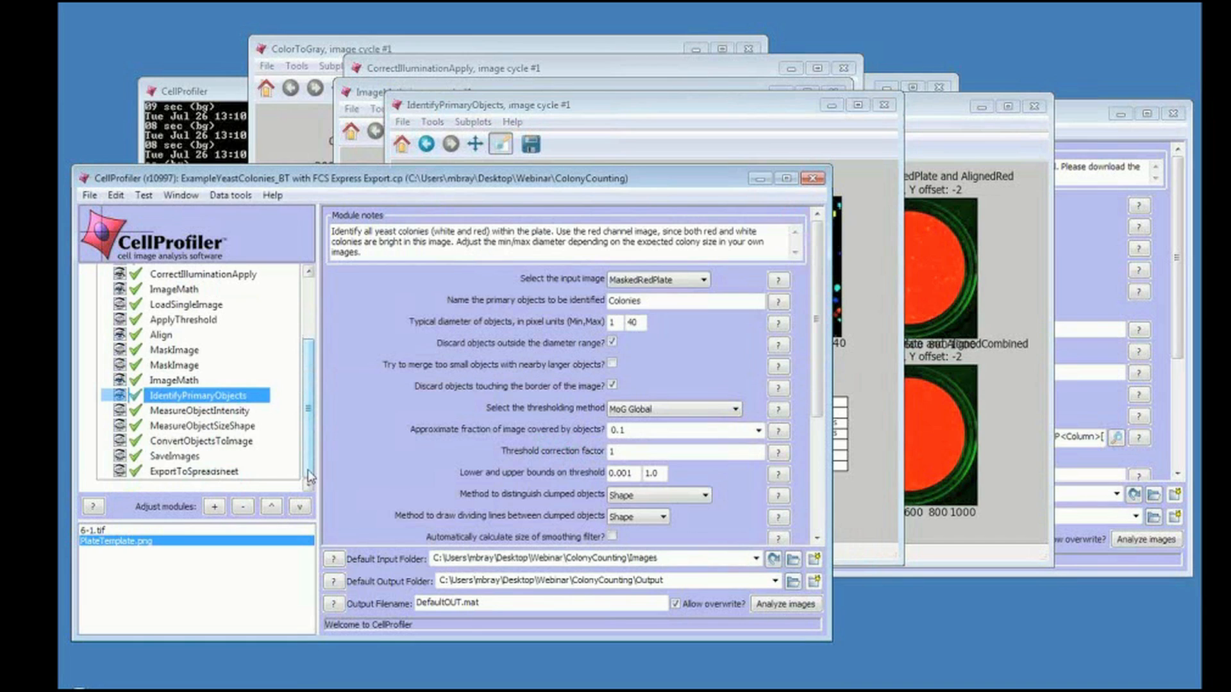
click(228, 416)
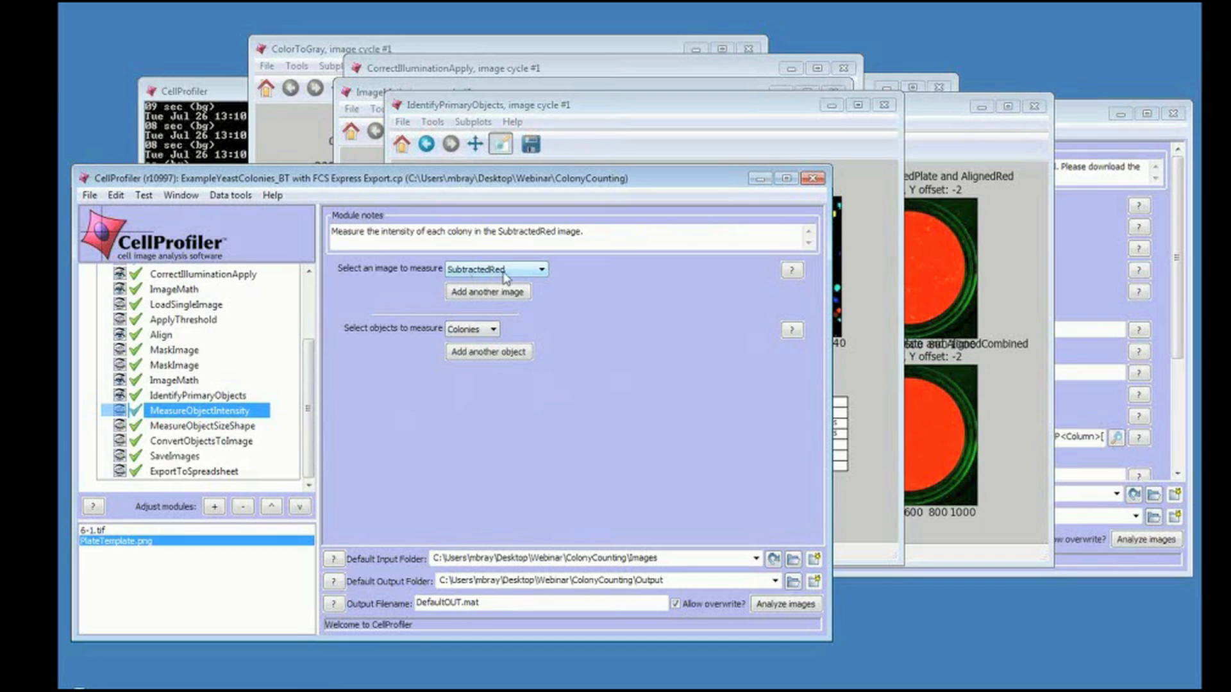
click(186, 428)
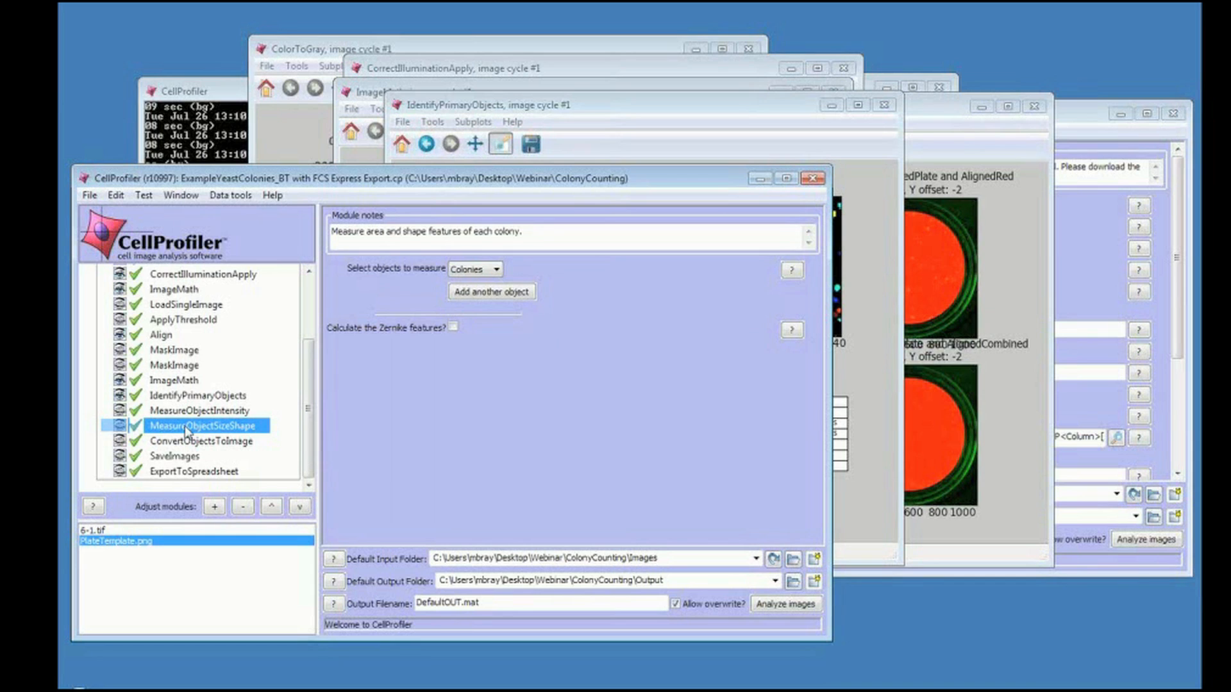
click(177, 444)
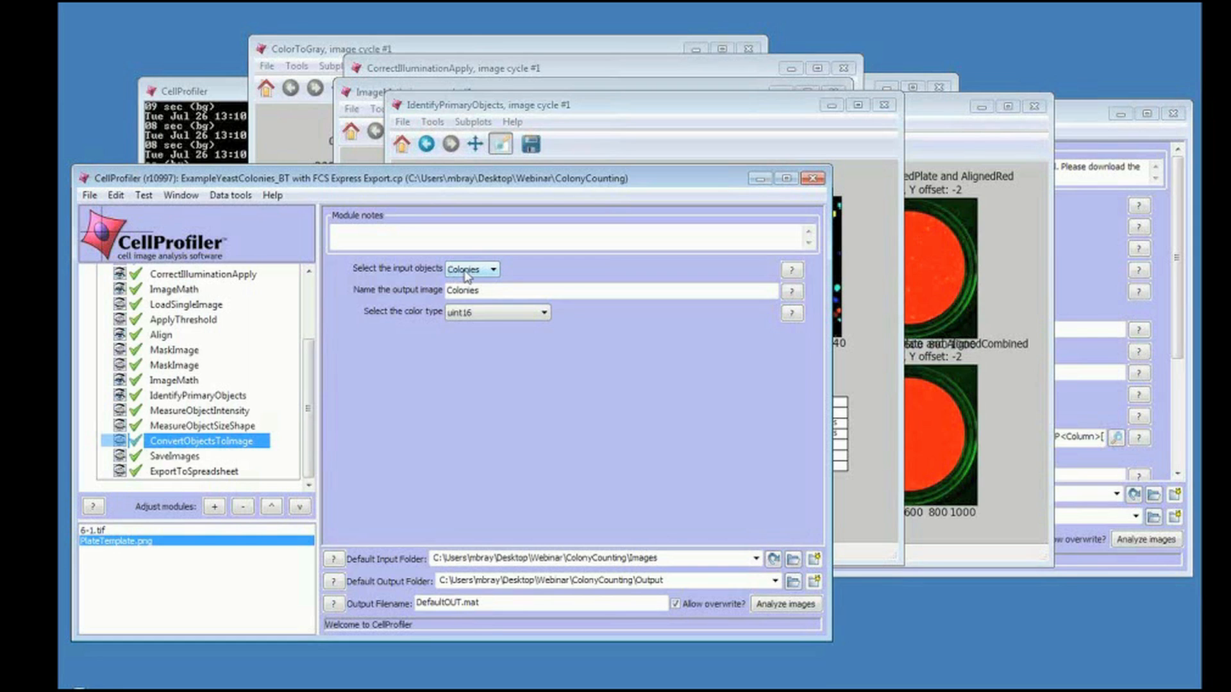
click(182, 456)
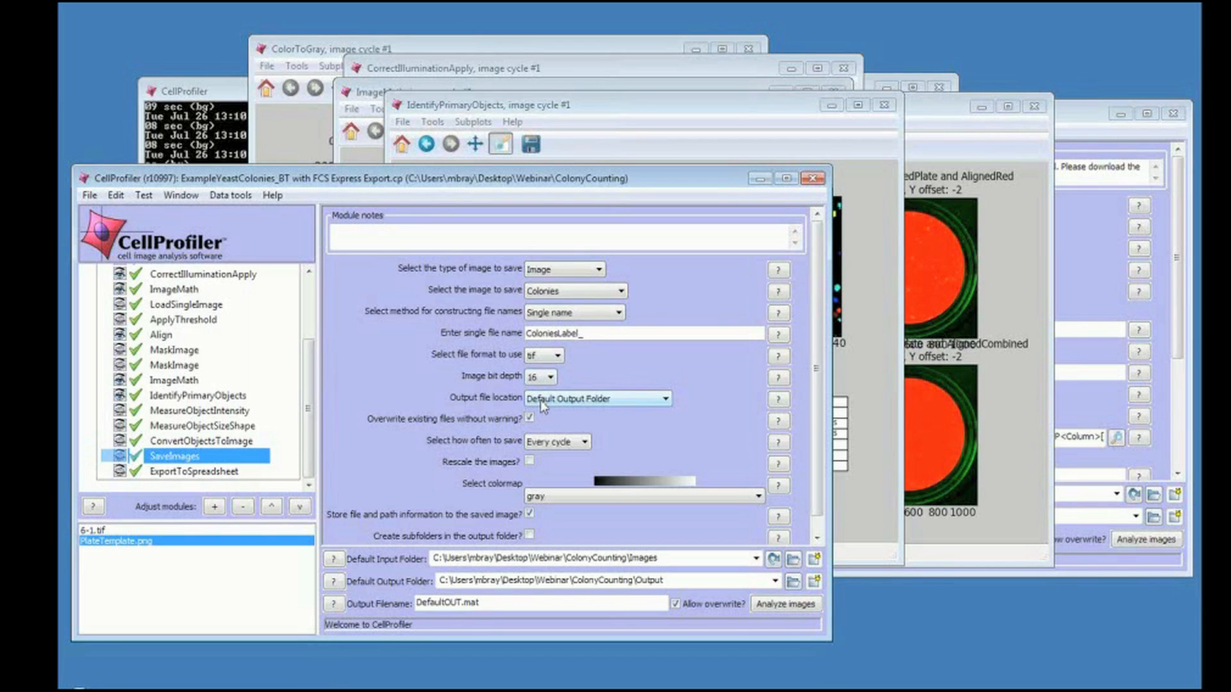
click(223, 473)
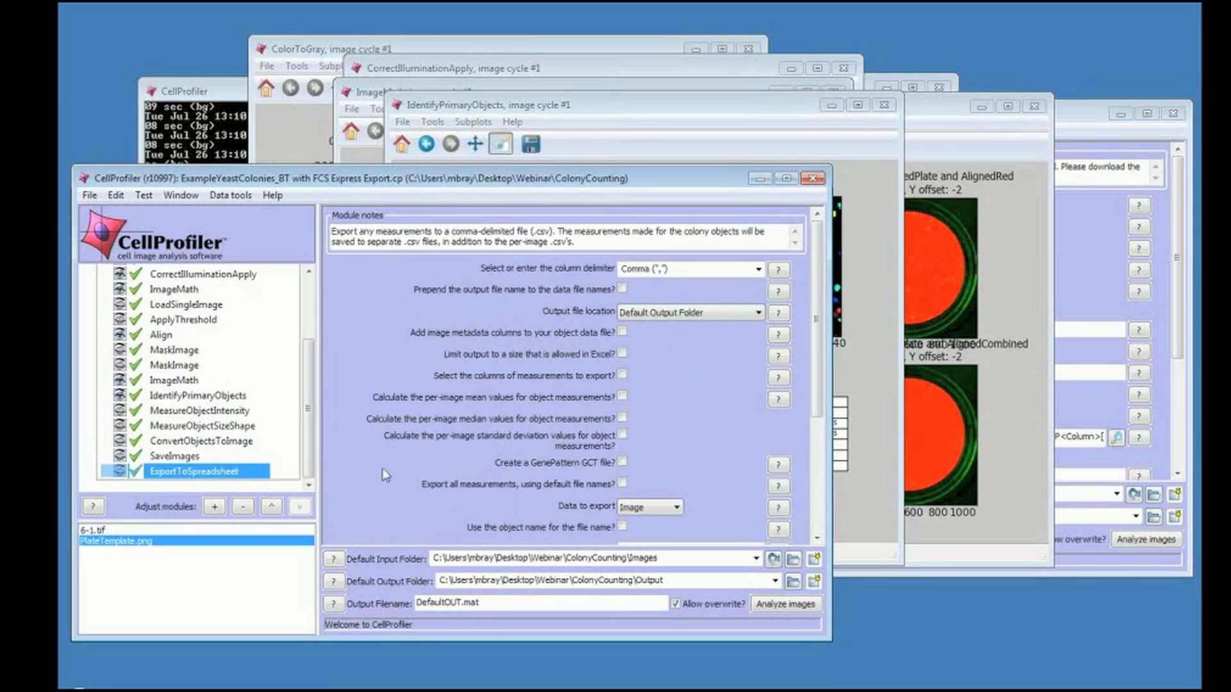
click(818, 498)
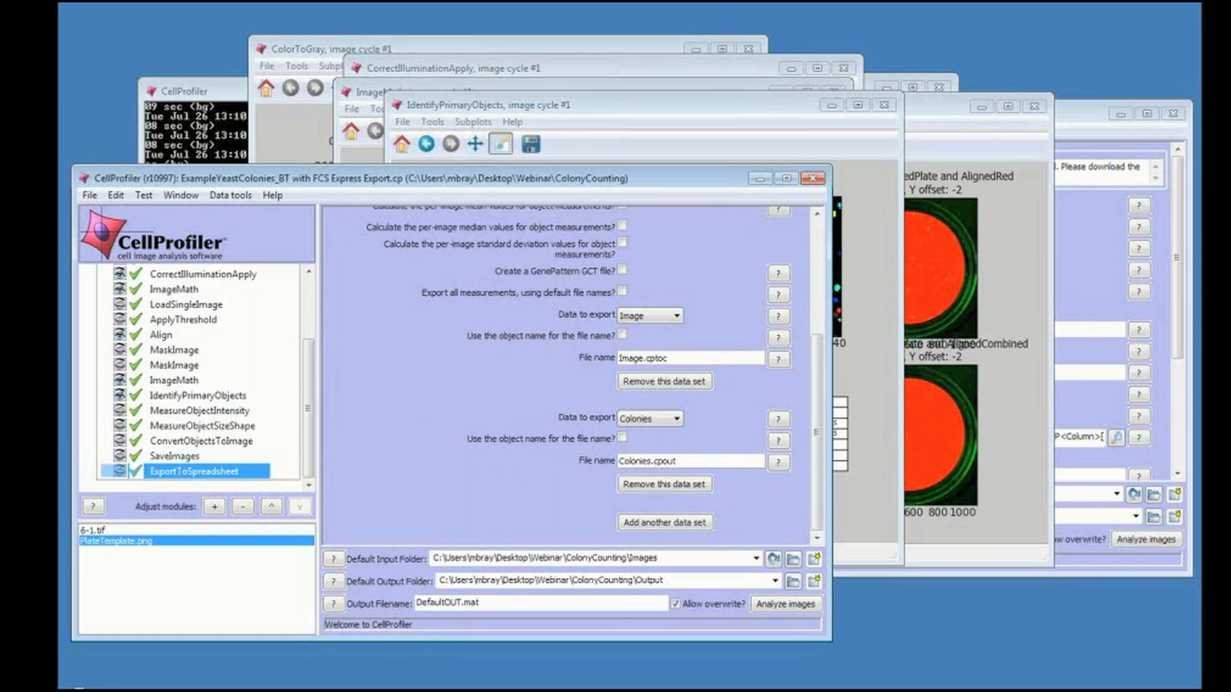
Open the ColonyCounting Output folder and view the exported ColoniesLabel_.tiff image, then close the viewer.
key(super+e)
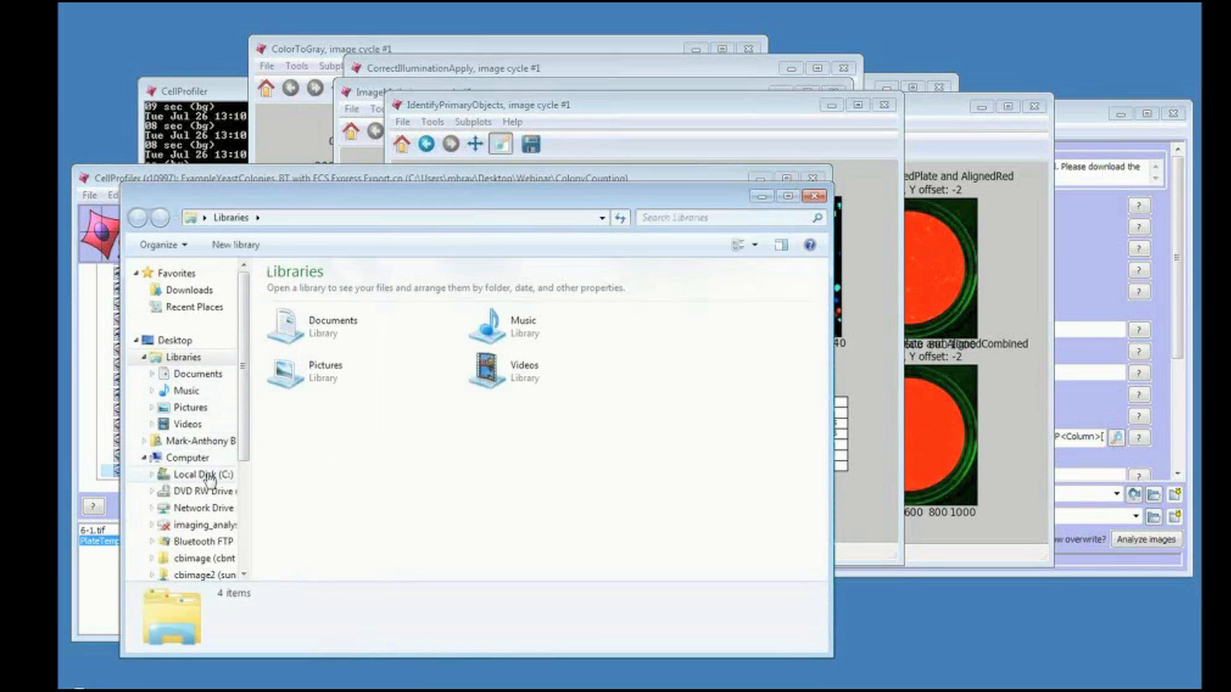
scroll(244, 554, down, 1)
scroll(244, 554, down, 2)
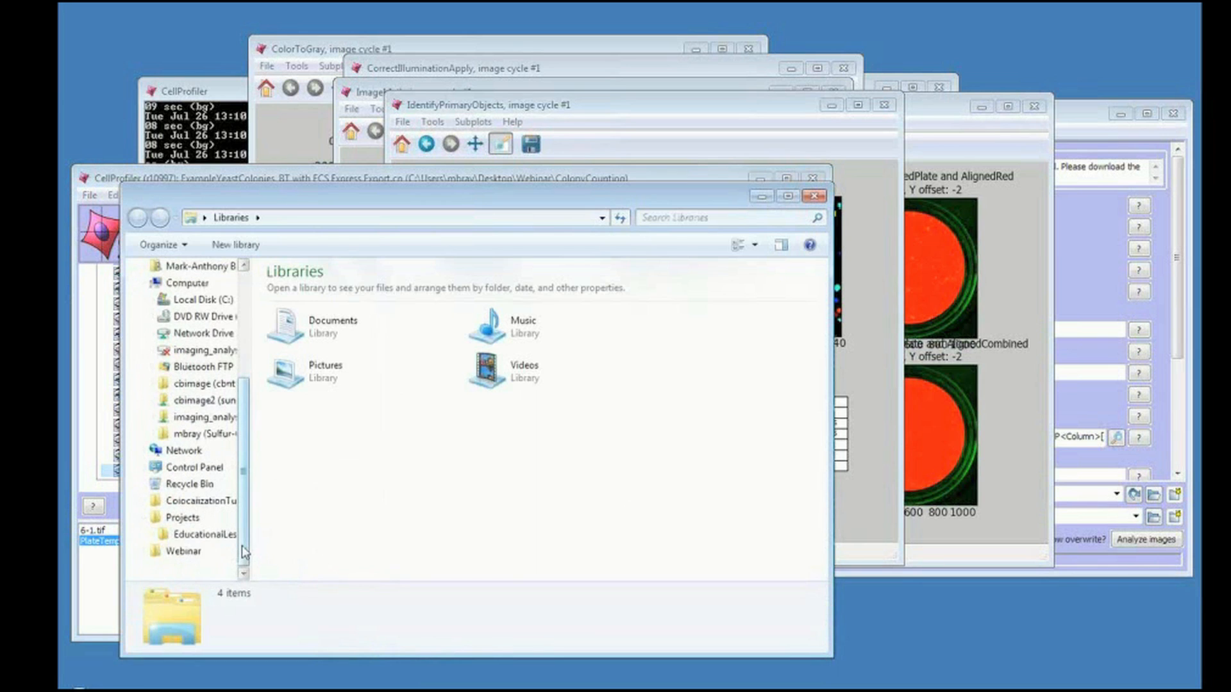
click(184, 551)
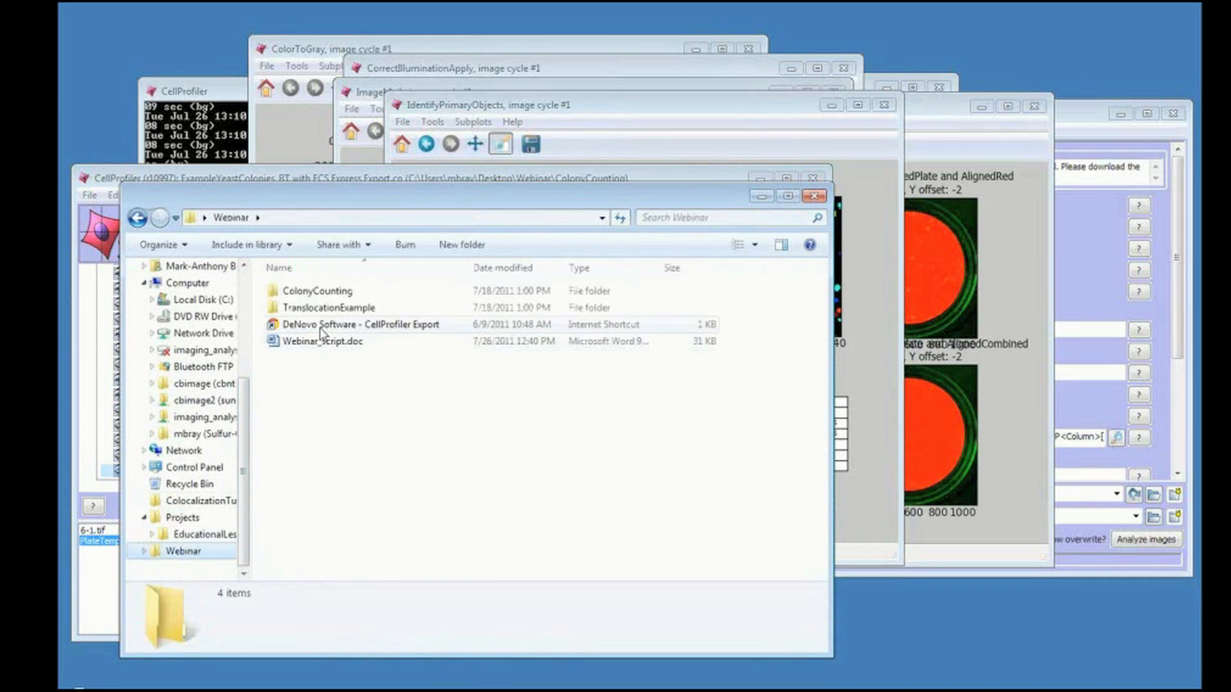
double_click(320, 292)
double_click(393, 308)
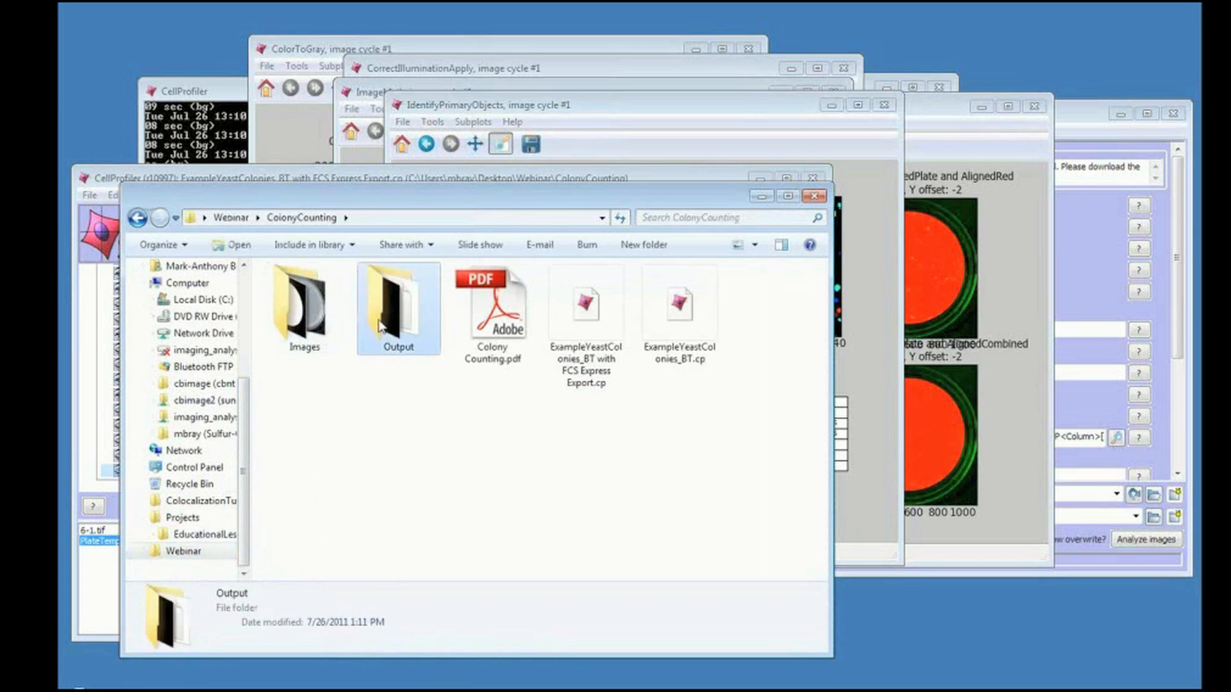
click(358, 310)
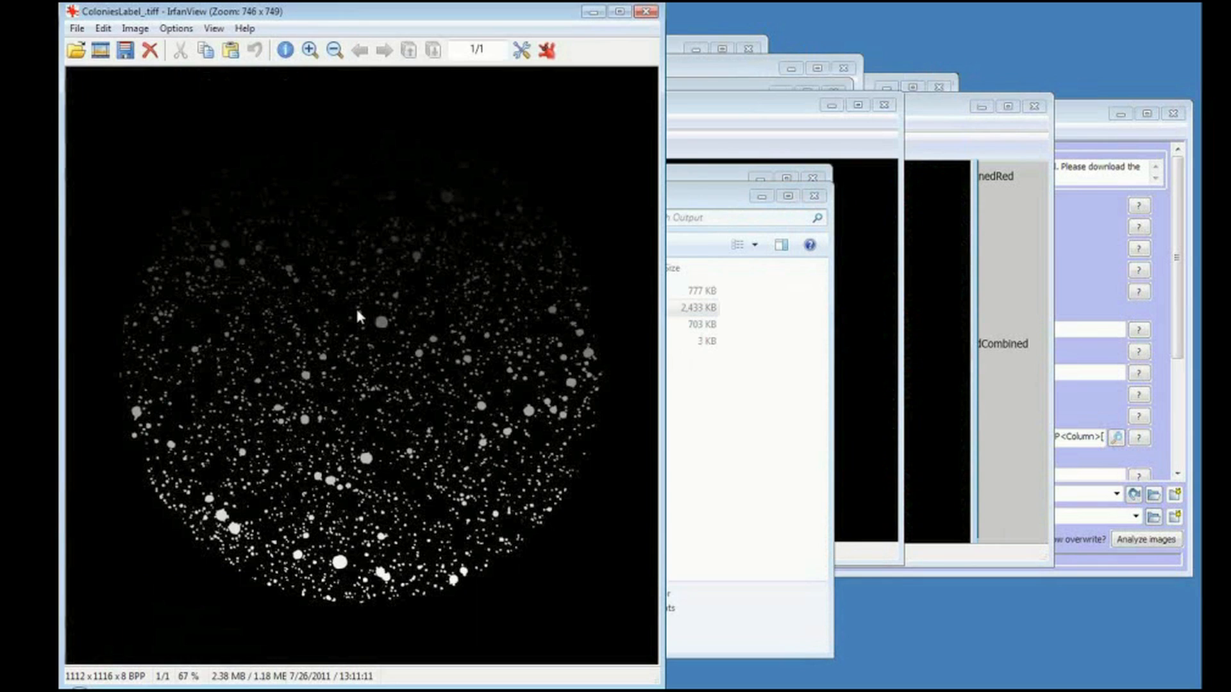
click(645, 11)
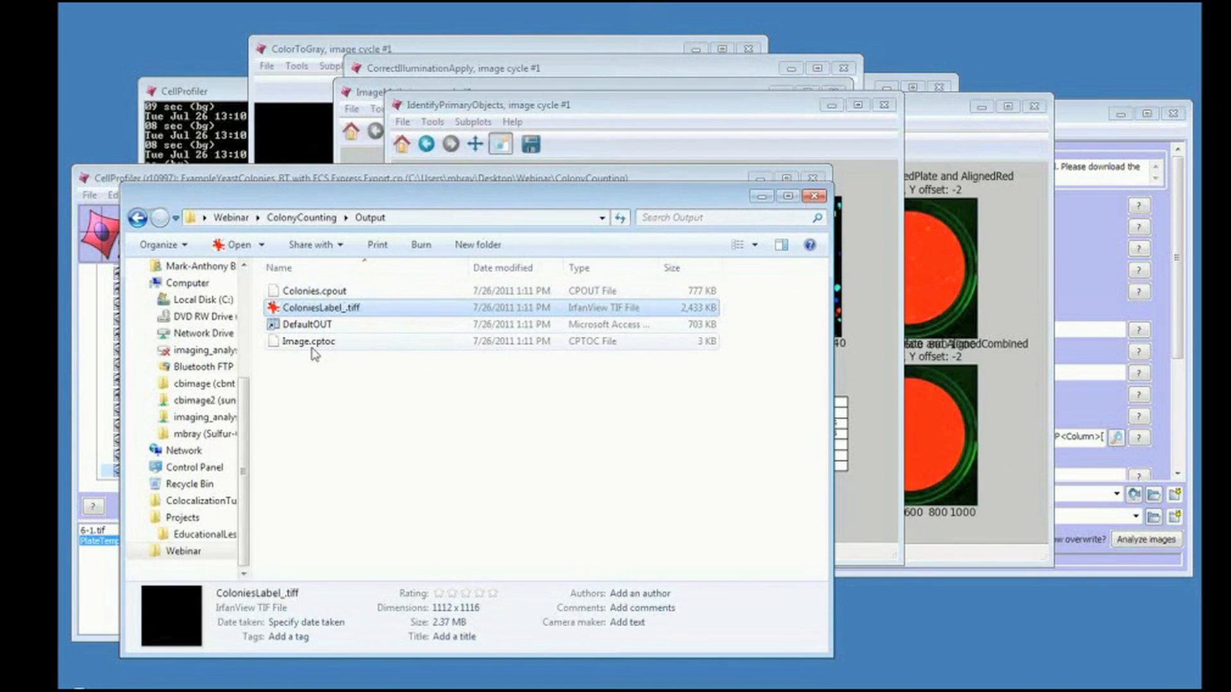
Close all open figure windows of the colony counting pipeline.
click(447, 179)
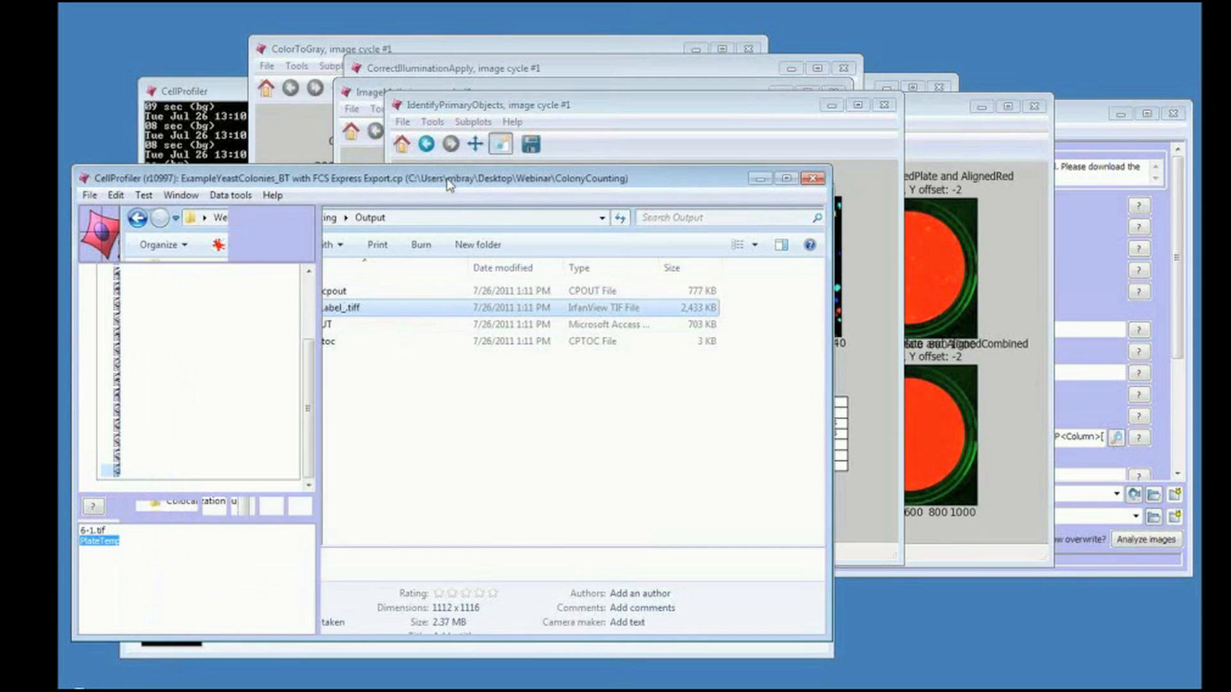
click(182, 194)
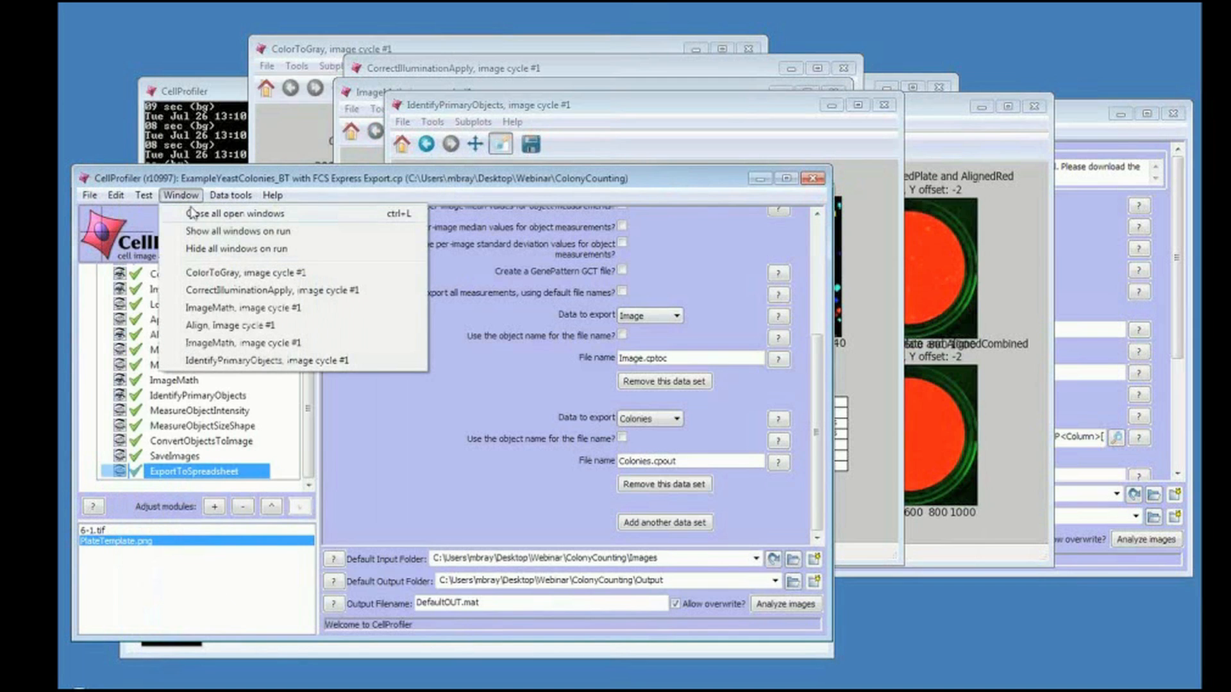
click(191, 213)
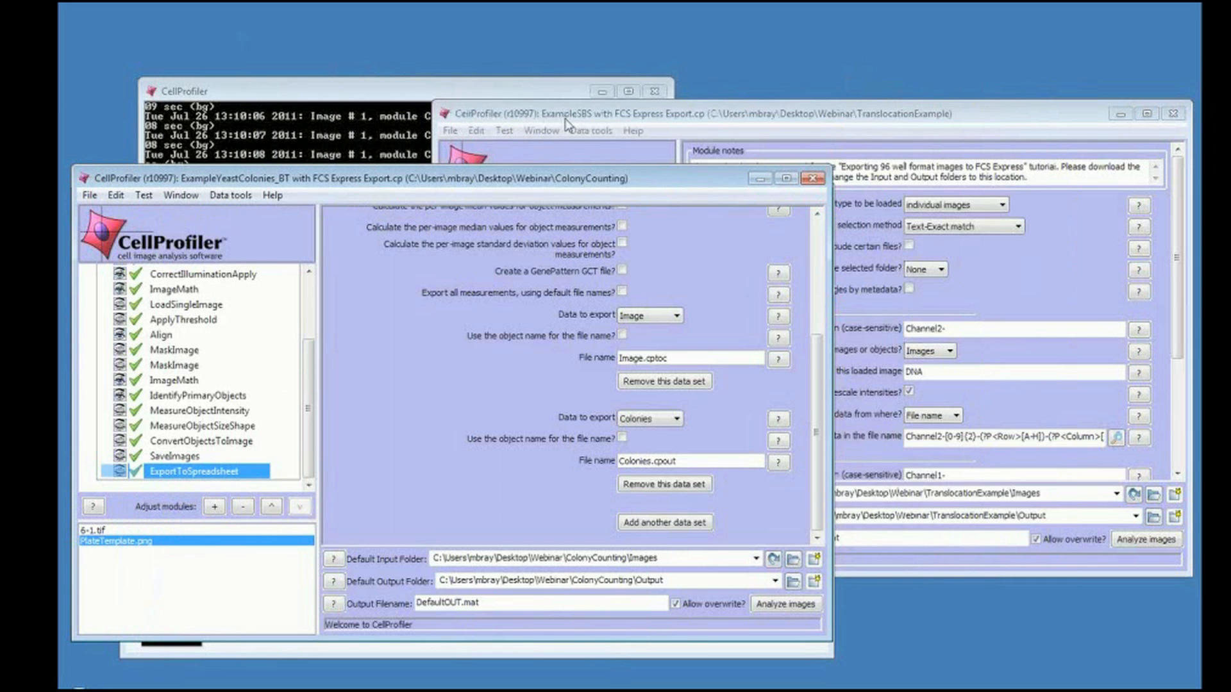
Bring the ExampleSBS translocation pipeline window forward and preview the Channel1-01-A-01.tif image from its file list.
click(567, 119)
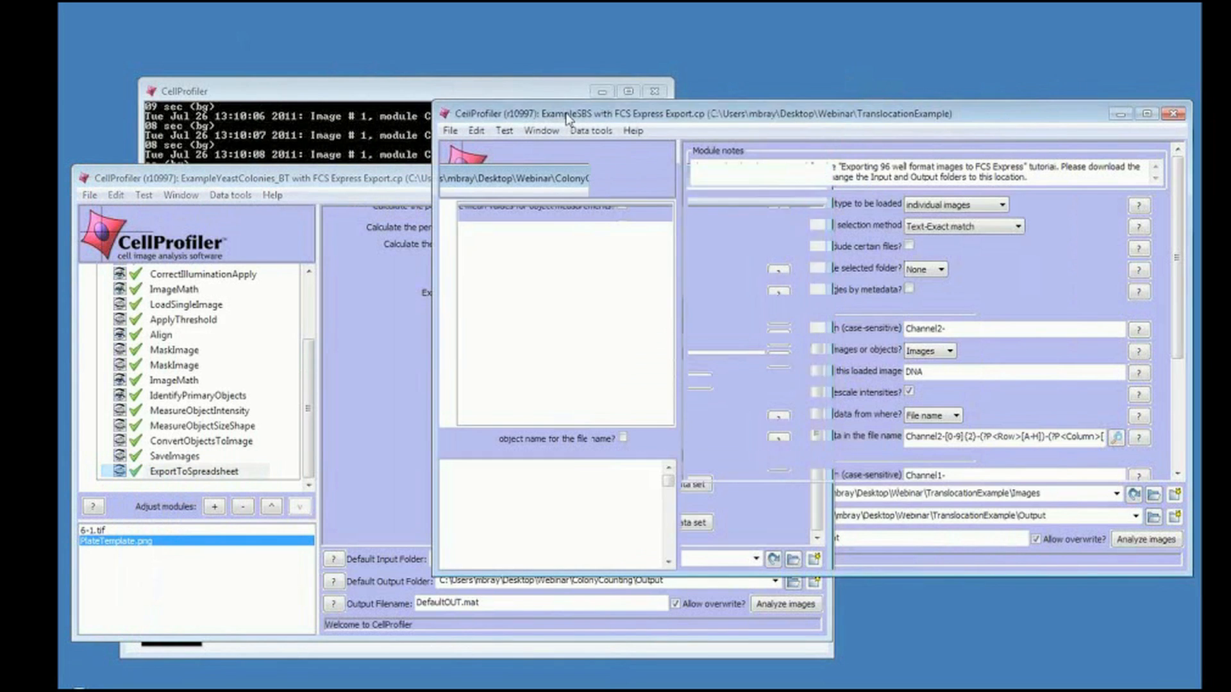
drag(567, 118, 280, 117)
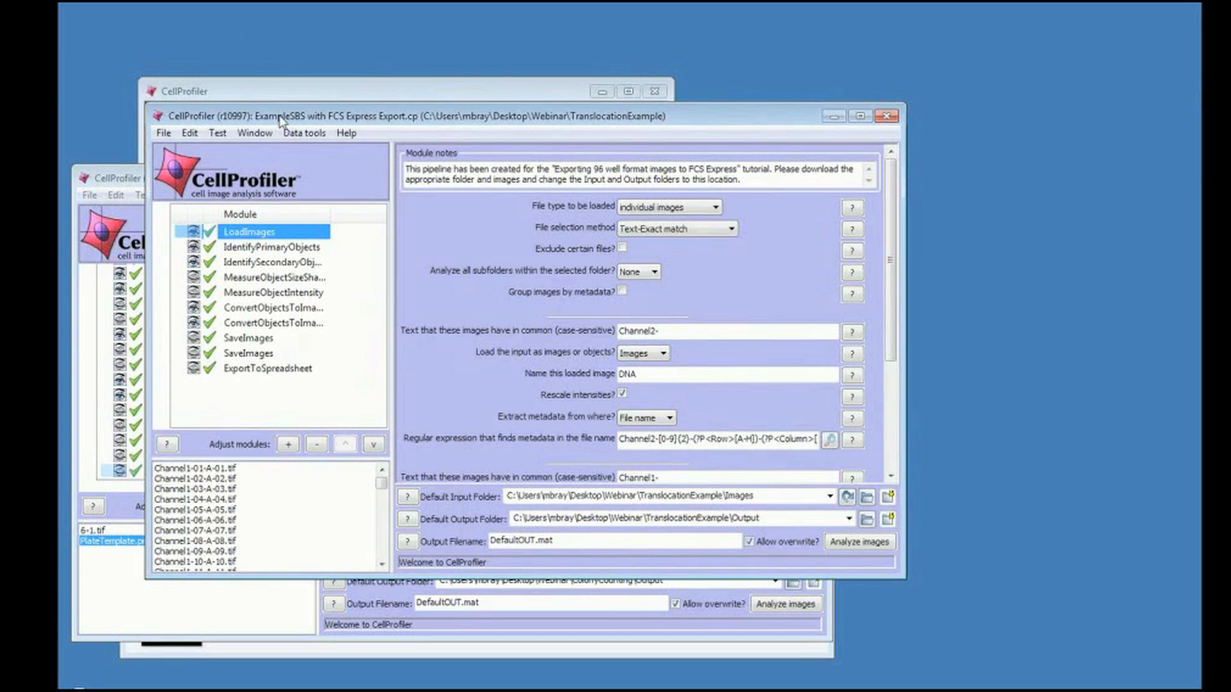
click(227, 469)
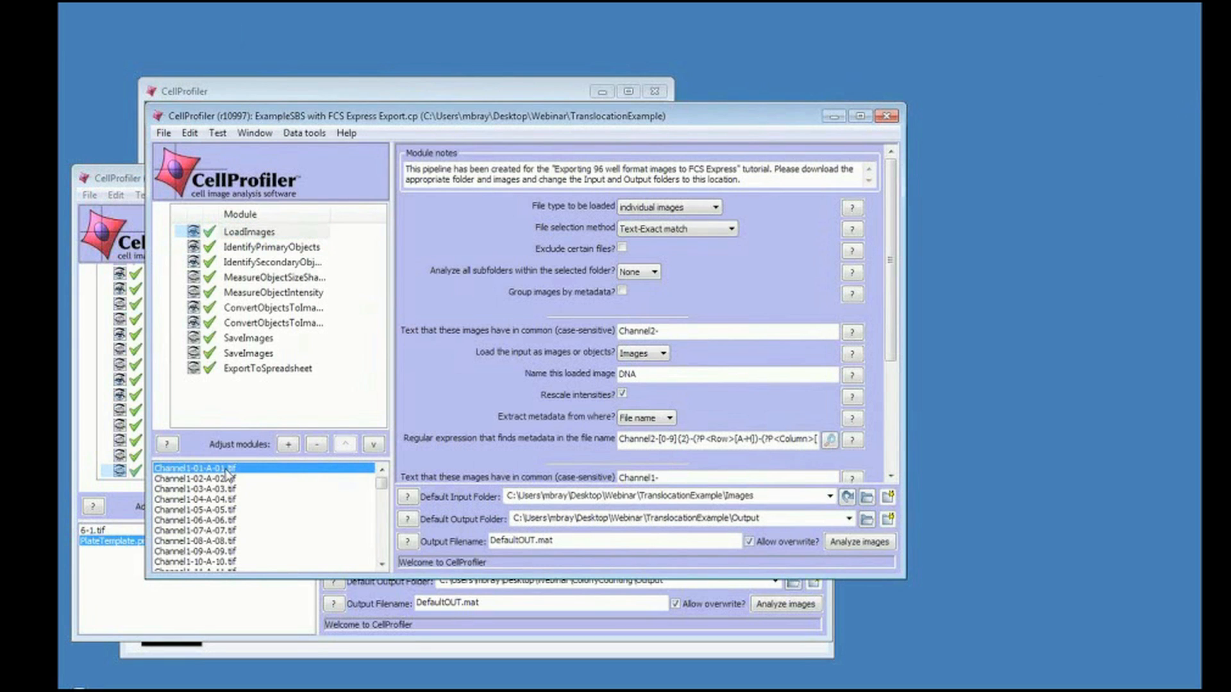
double_click(228, 470)
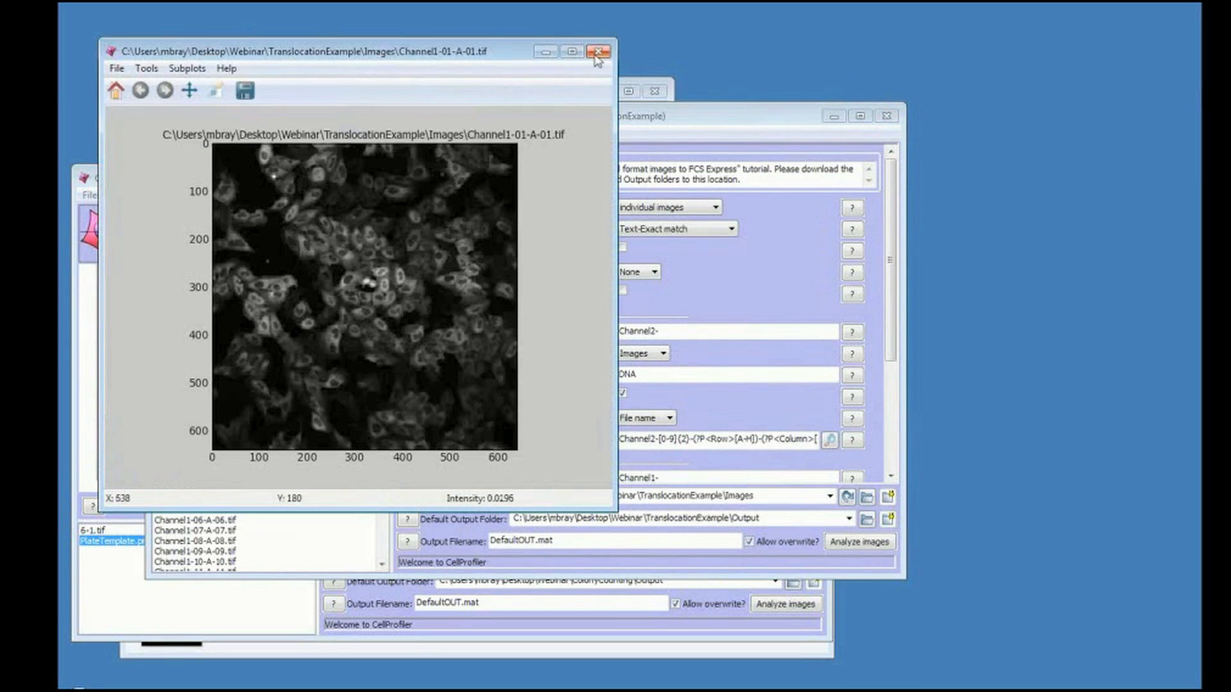
click(597, 53)
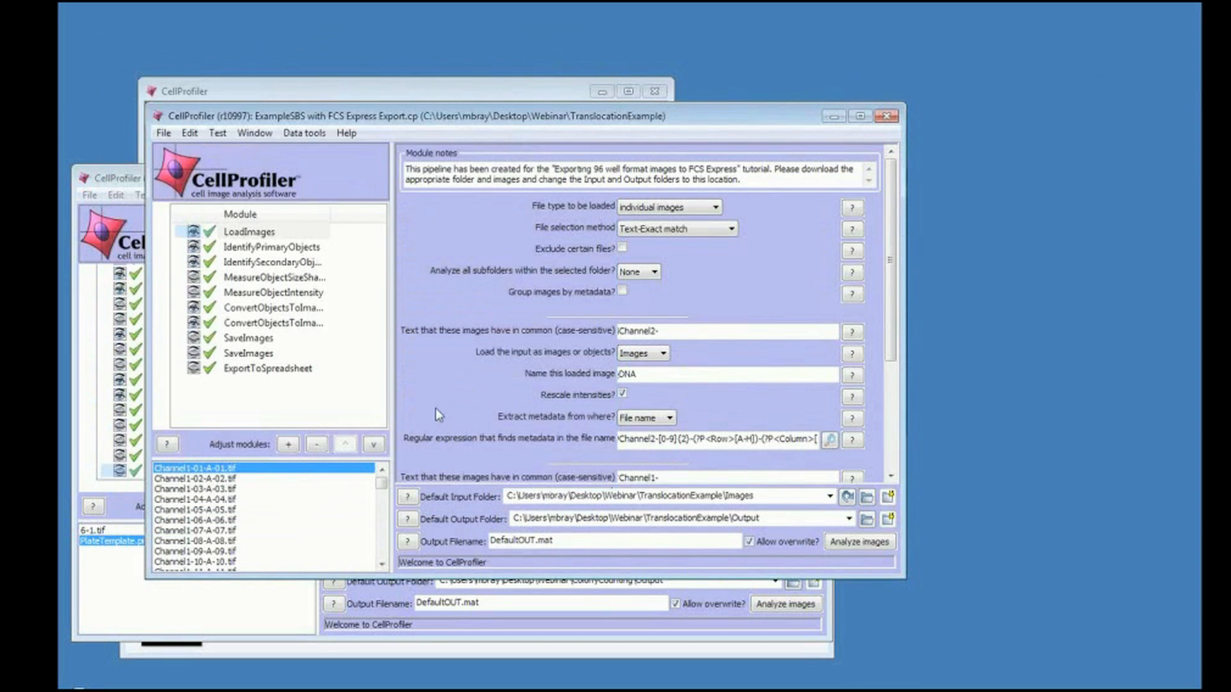
Preview the Channel2-01-A-01.tif image from the translocation pipeline's file list.
drag(381, 482, 383, 516)
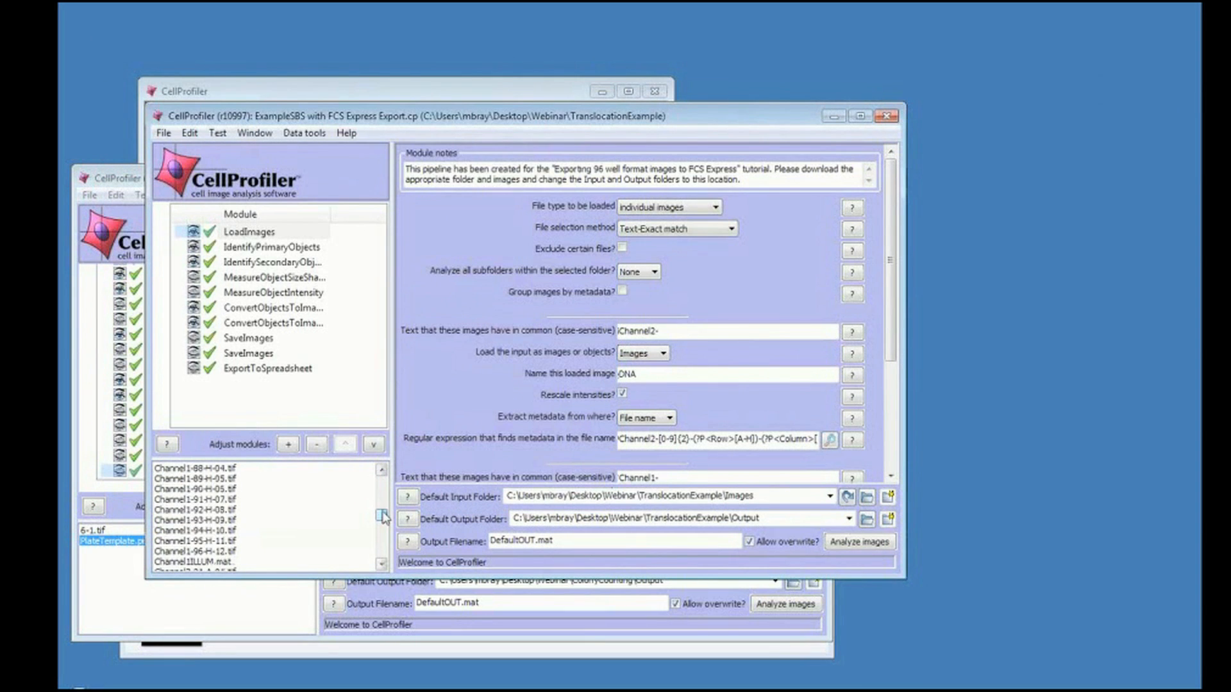
click(232, 570)
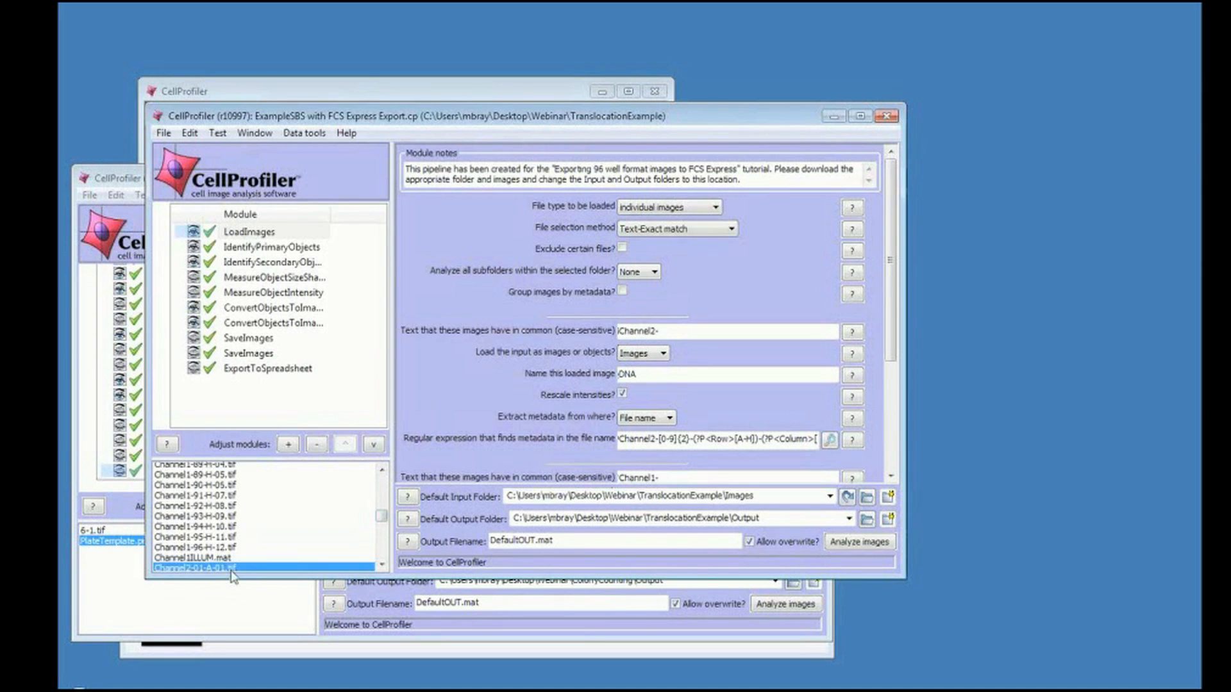
double_click(231, 570)
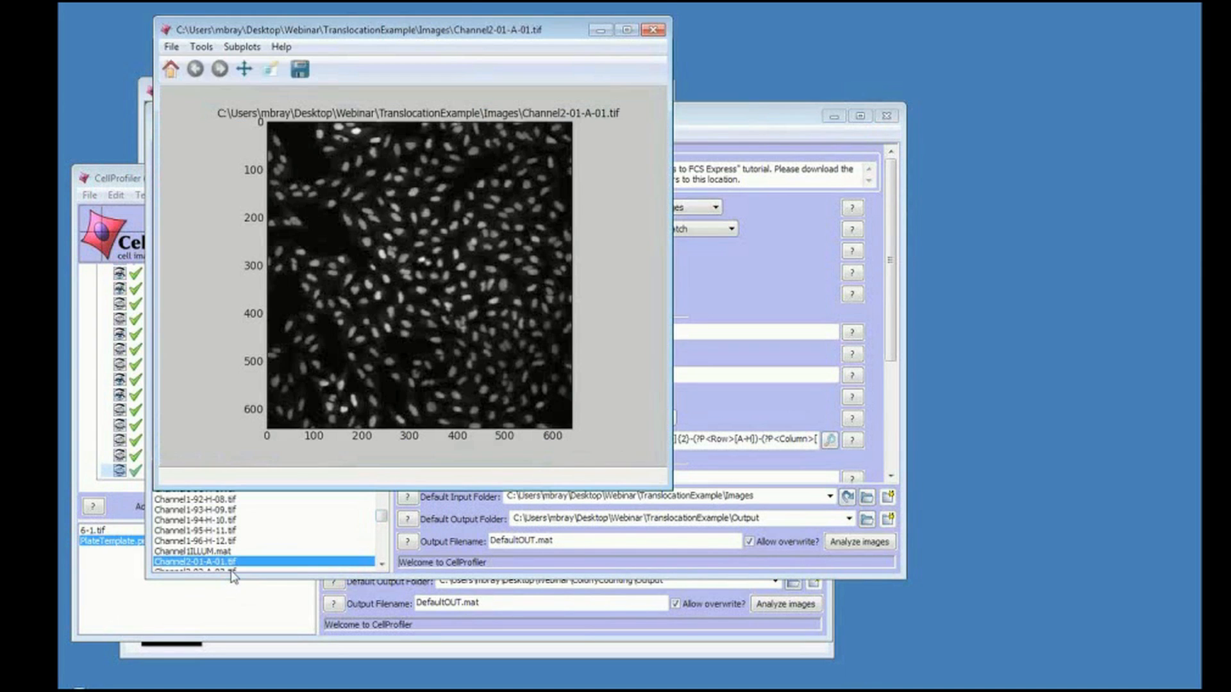
click(658, 30)
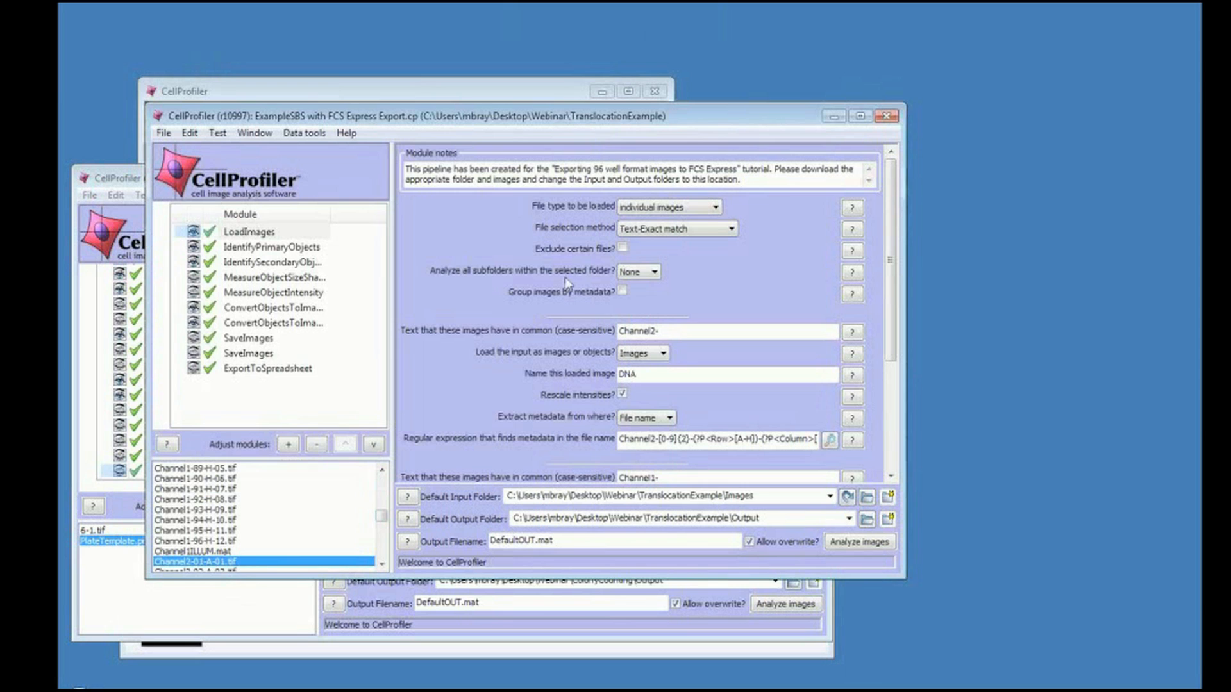
Start test mode for the translocation pipeline and dismiss the svn console window.
click(222, 136)
click(229, 153)
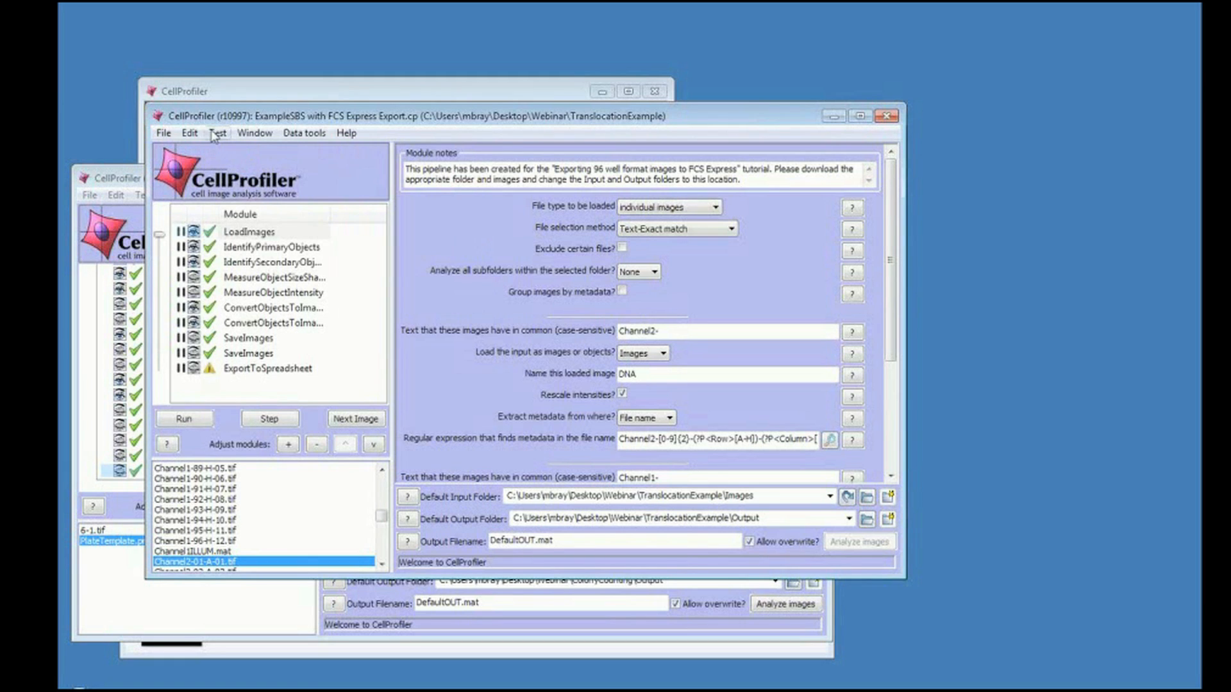
click(217, 134)
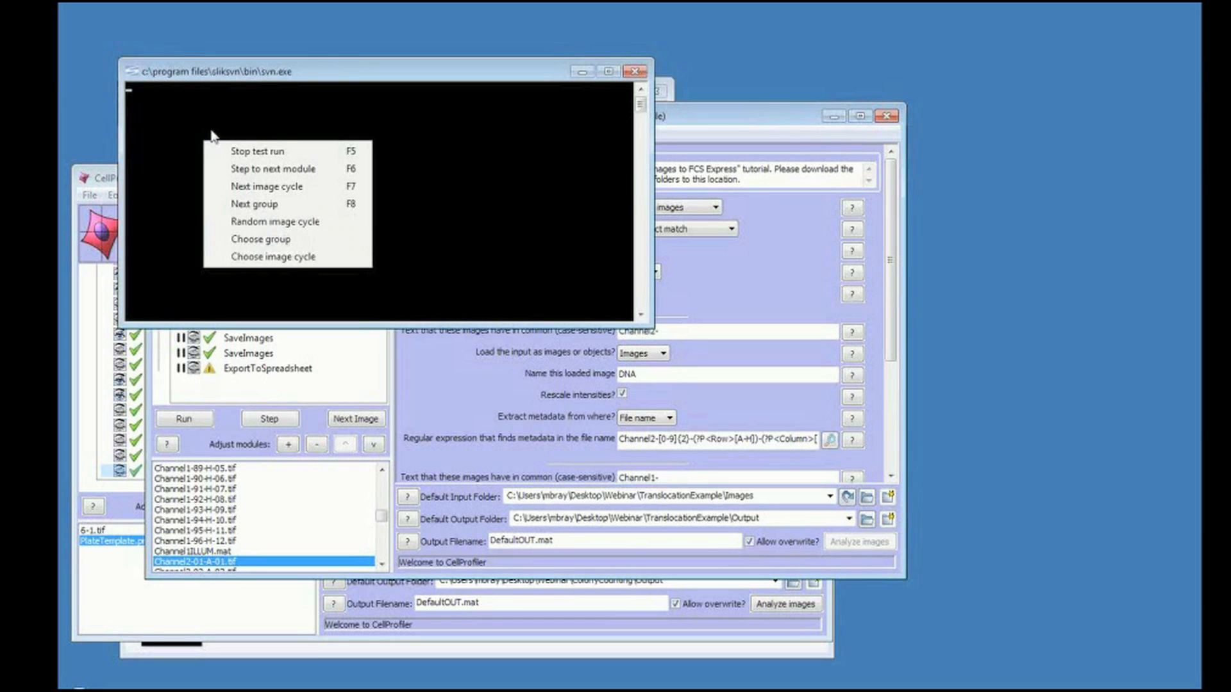
click(635, 71)
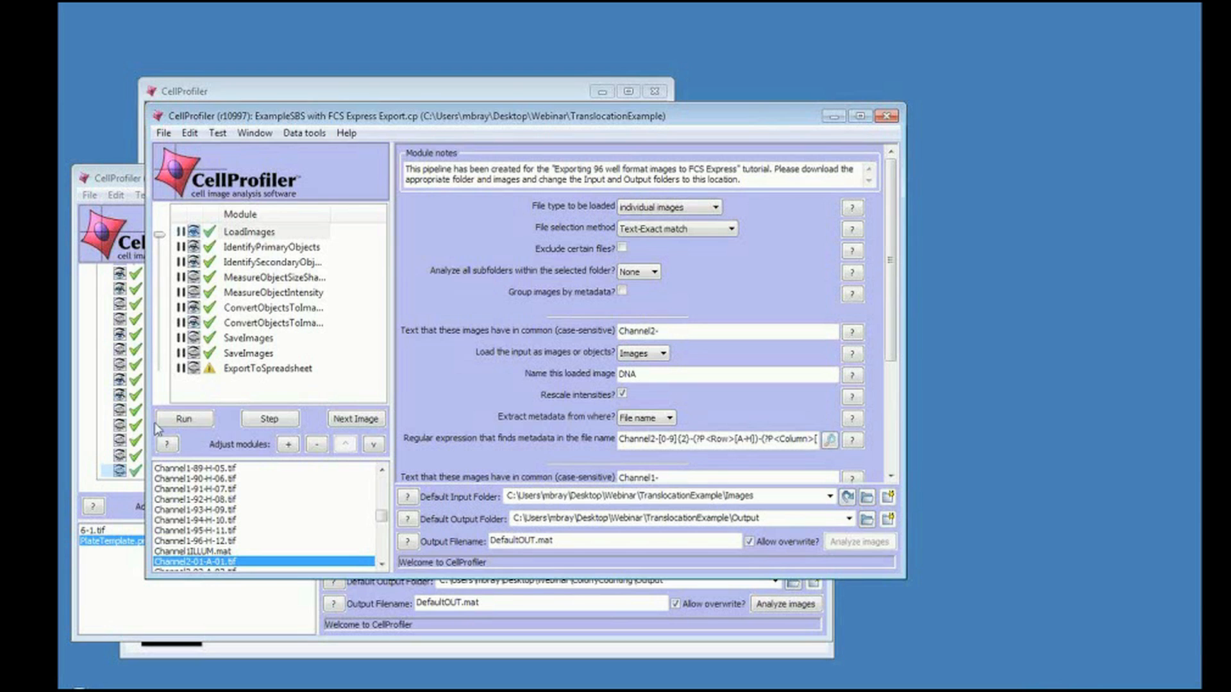
Run the test pipeline and review the LoadImages settings for the DNA and Cytoplasm channels.
click(180, 420)
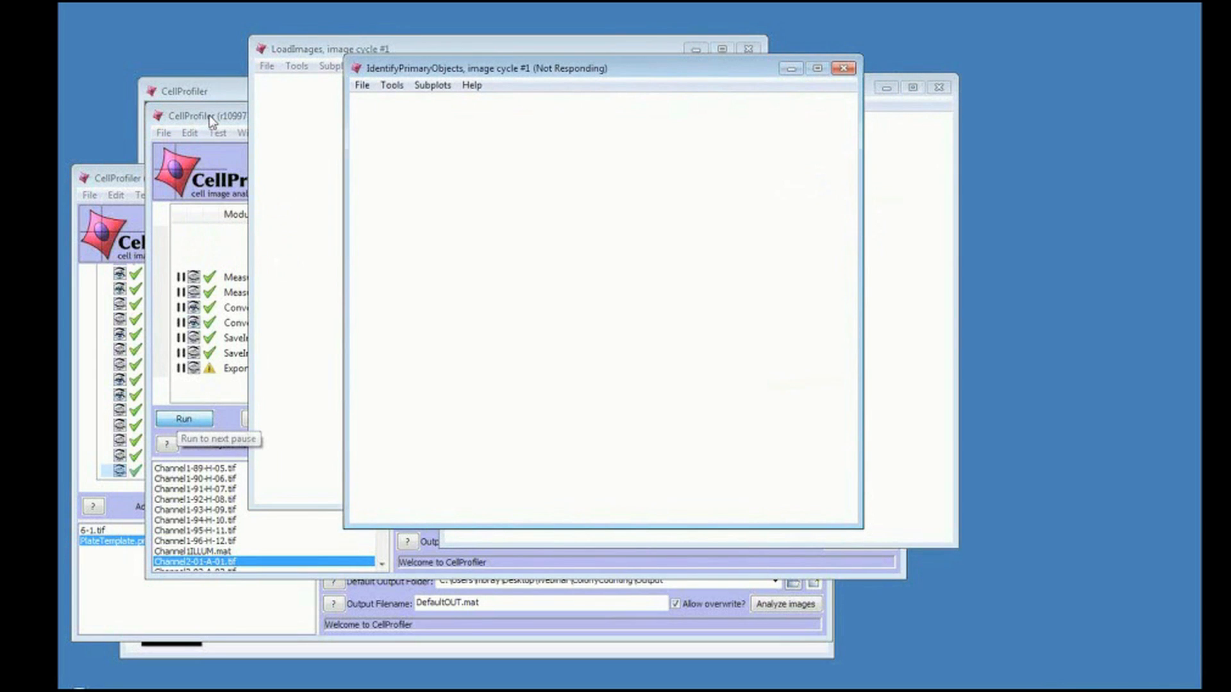
click(209, 115)
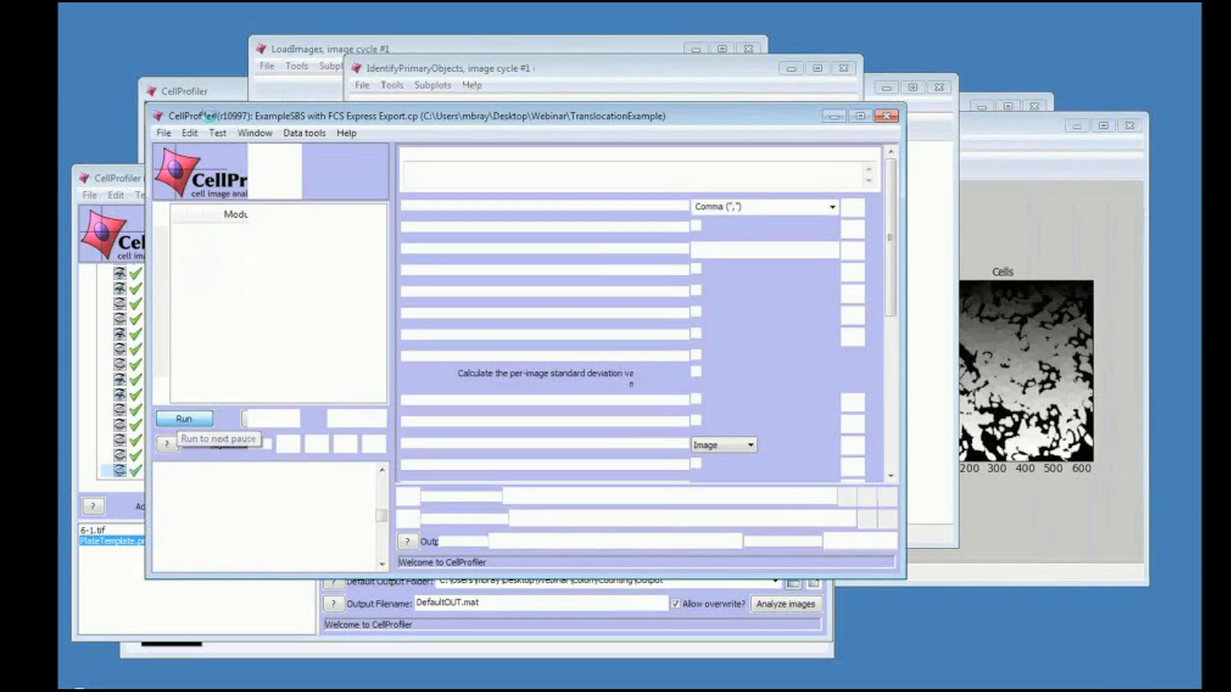
click(259, 231)
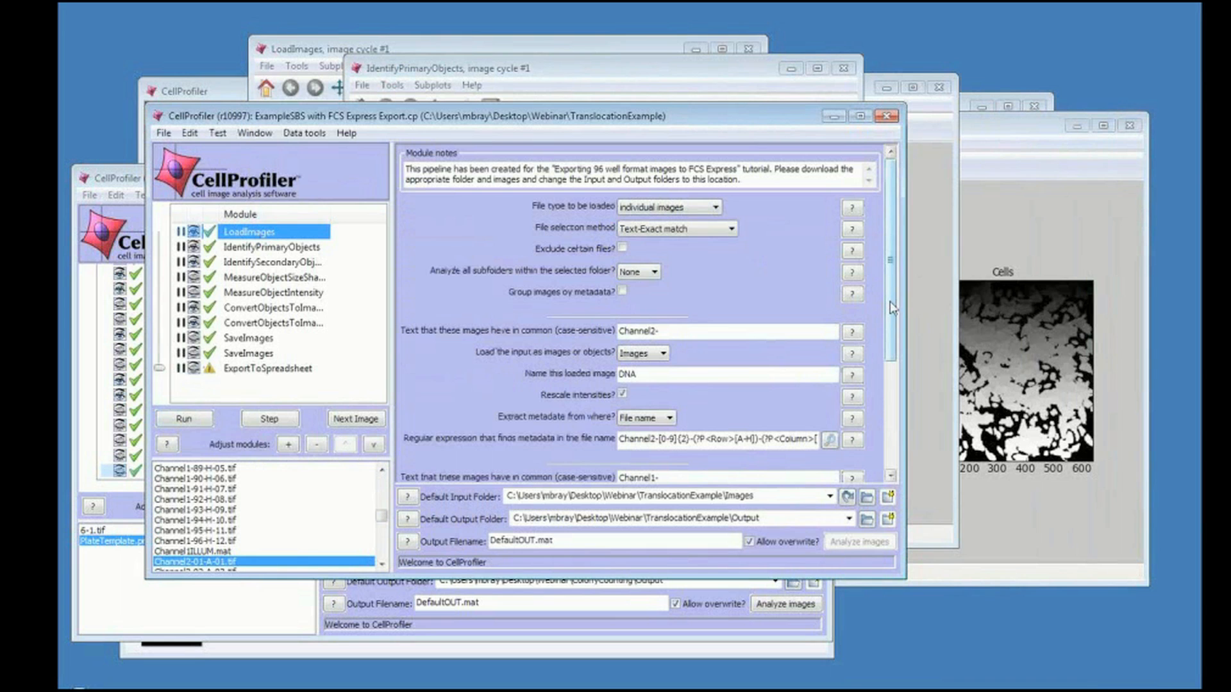
drag(889, 301, 889, 363)
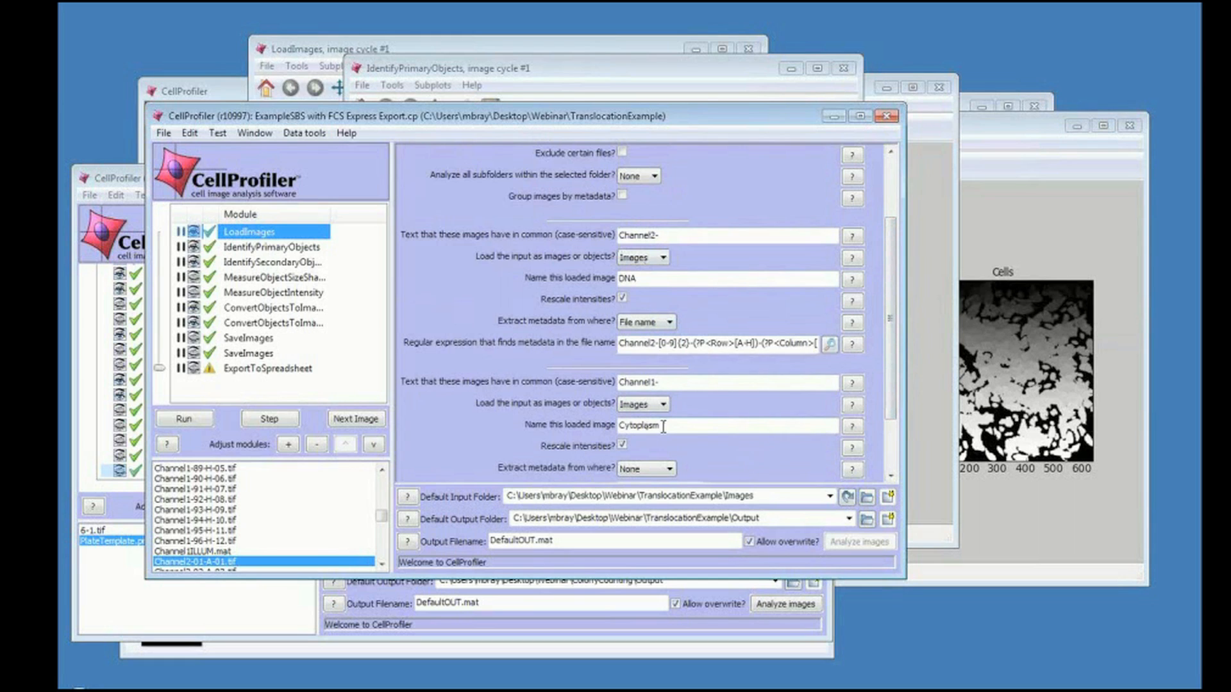
click(632, 382)
click(214, 470)
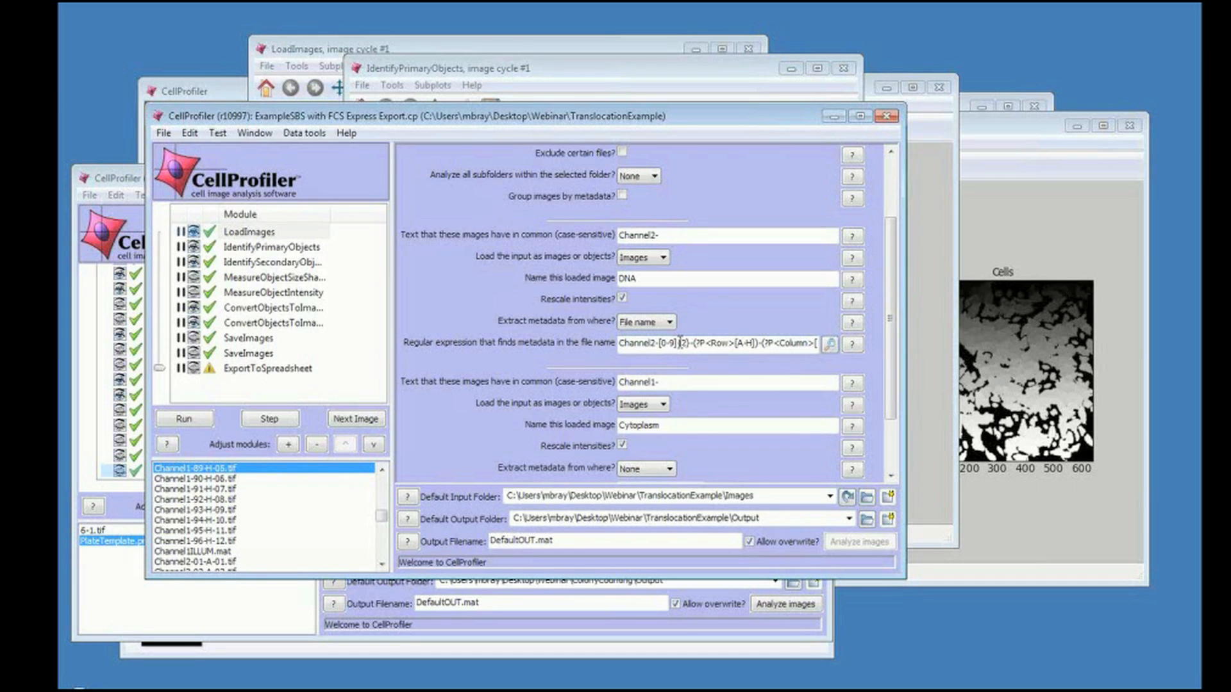
Review the IdentifyPrimaryObjects module's settings for the Nuclei objects.
click(285, 250)
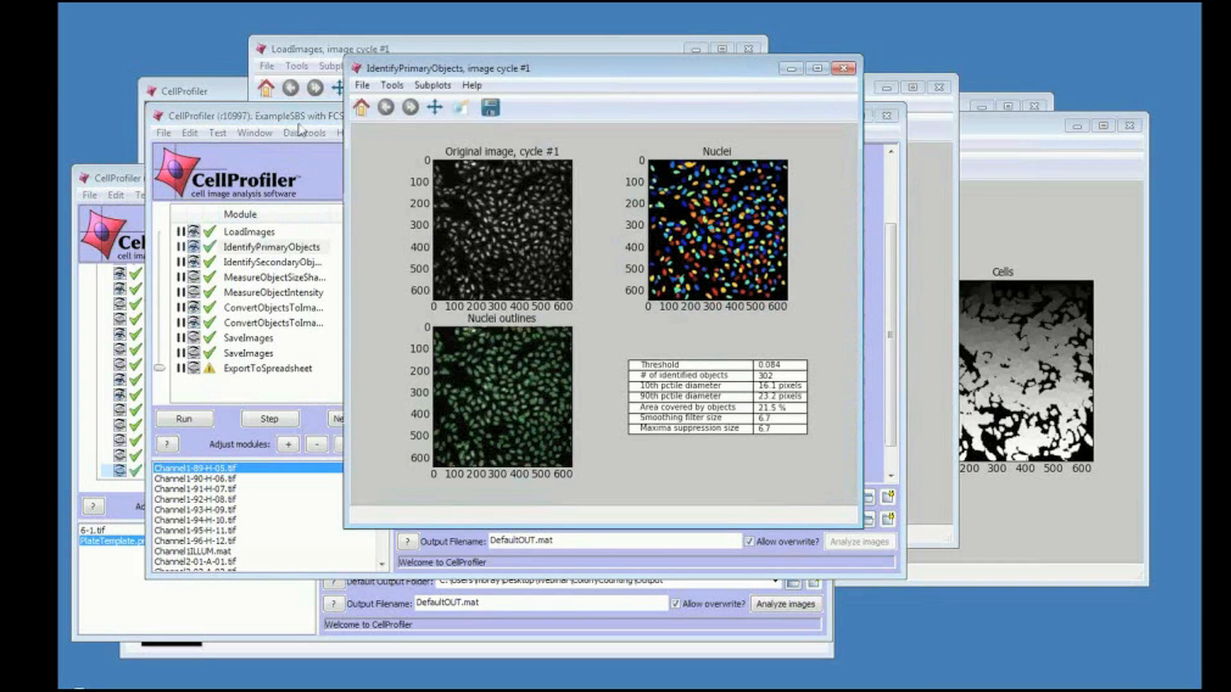
click(298, 123)
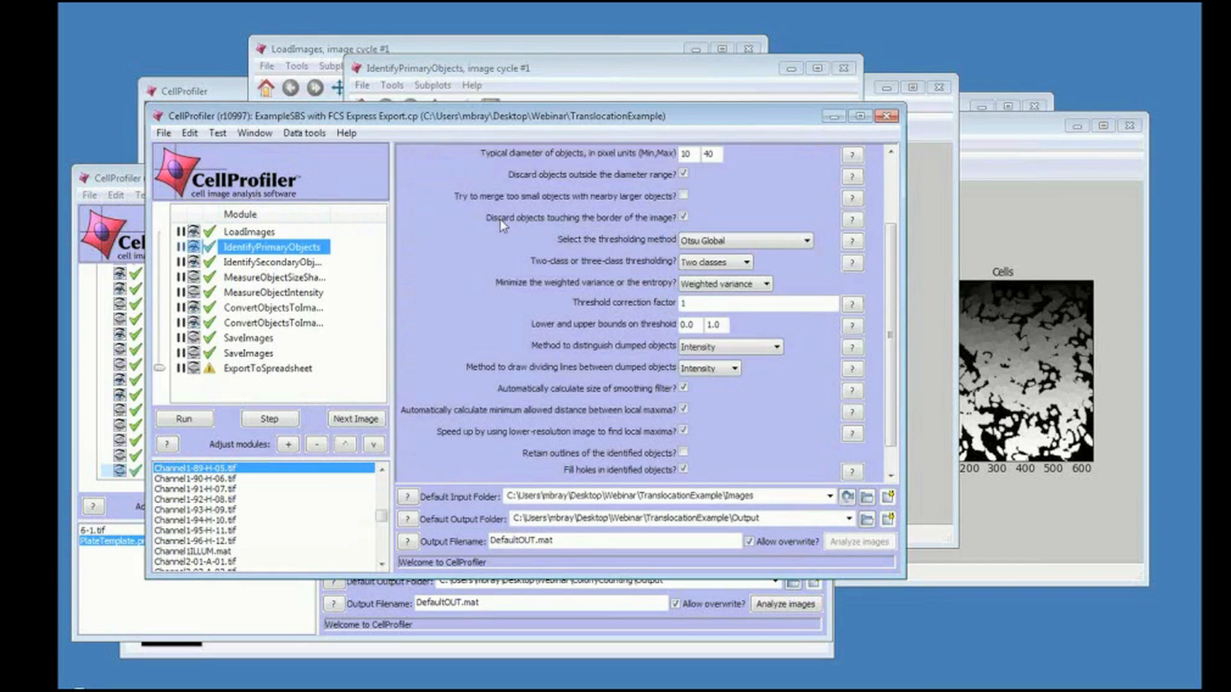
click(891, 170)
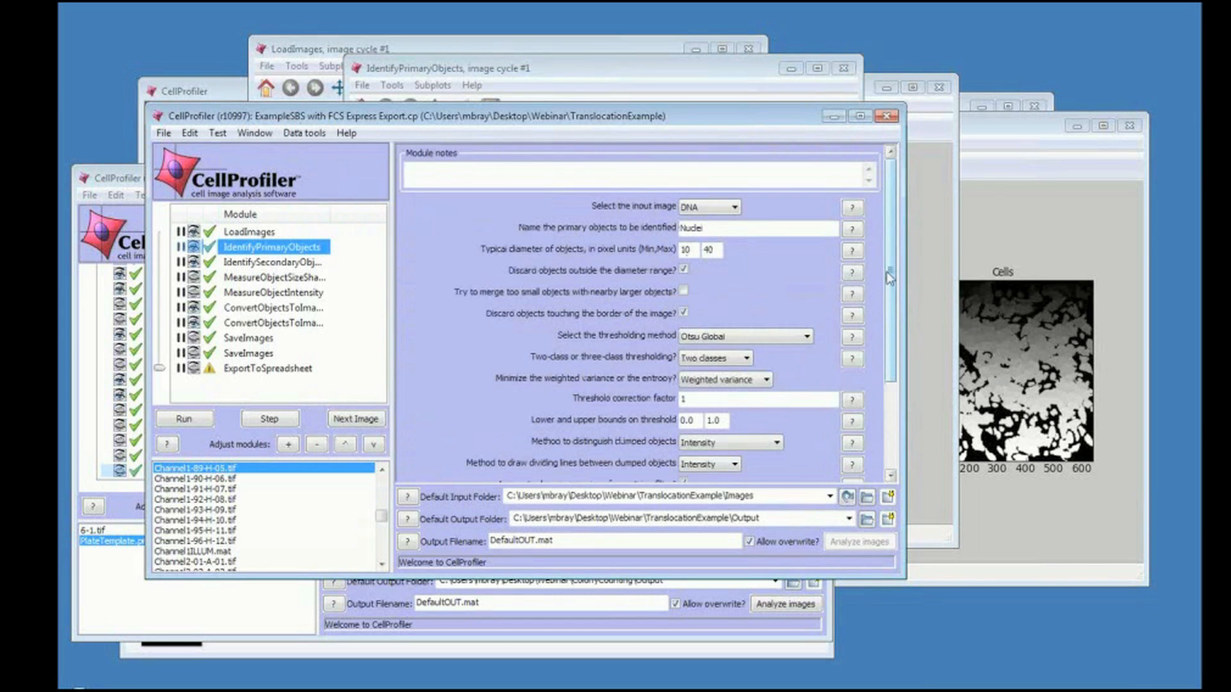
drag(890, 276, 891, 333)
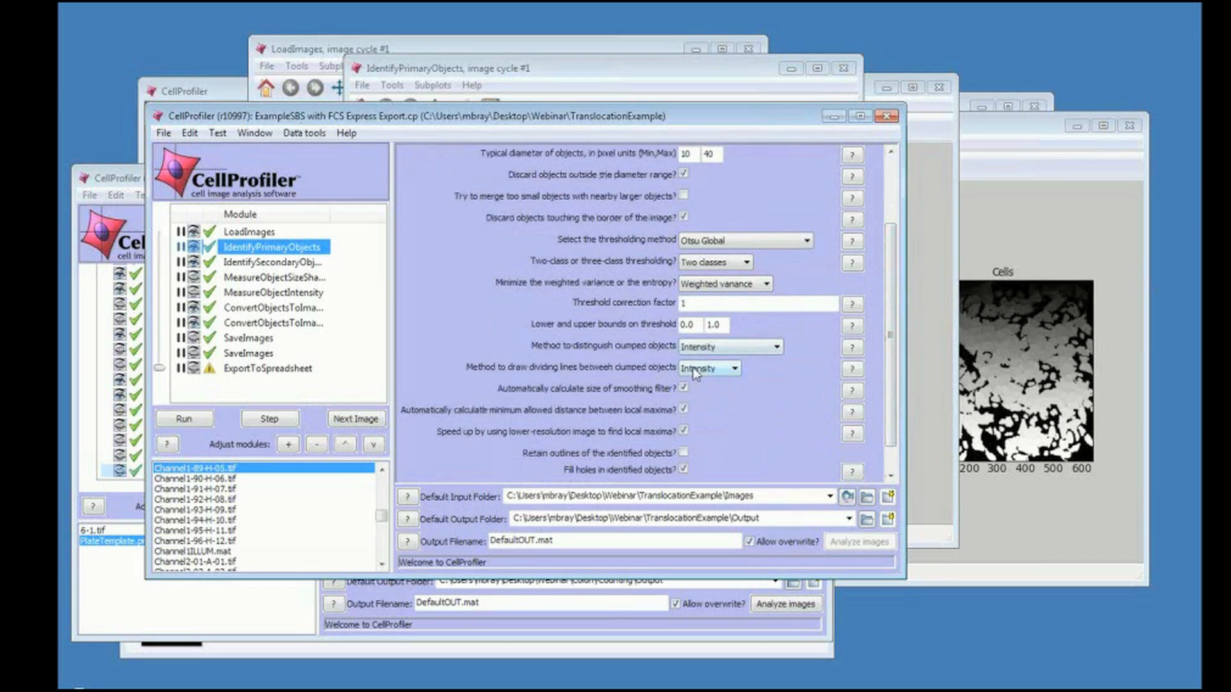
Zoom into the IdentifyPrimaryObjects output figure to examine the detected nuclei and outlines.
double_click(289, 250)
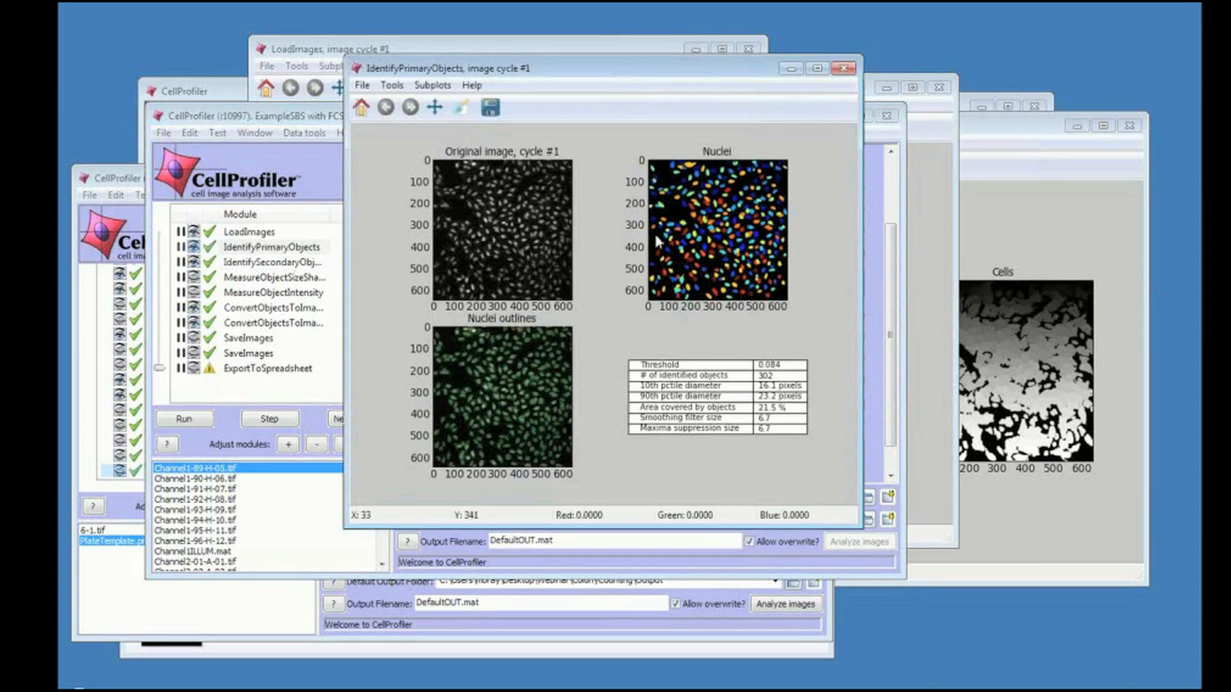
click(468, 115)
drag(658, 214, 711, 259)
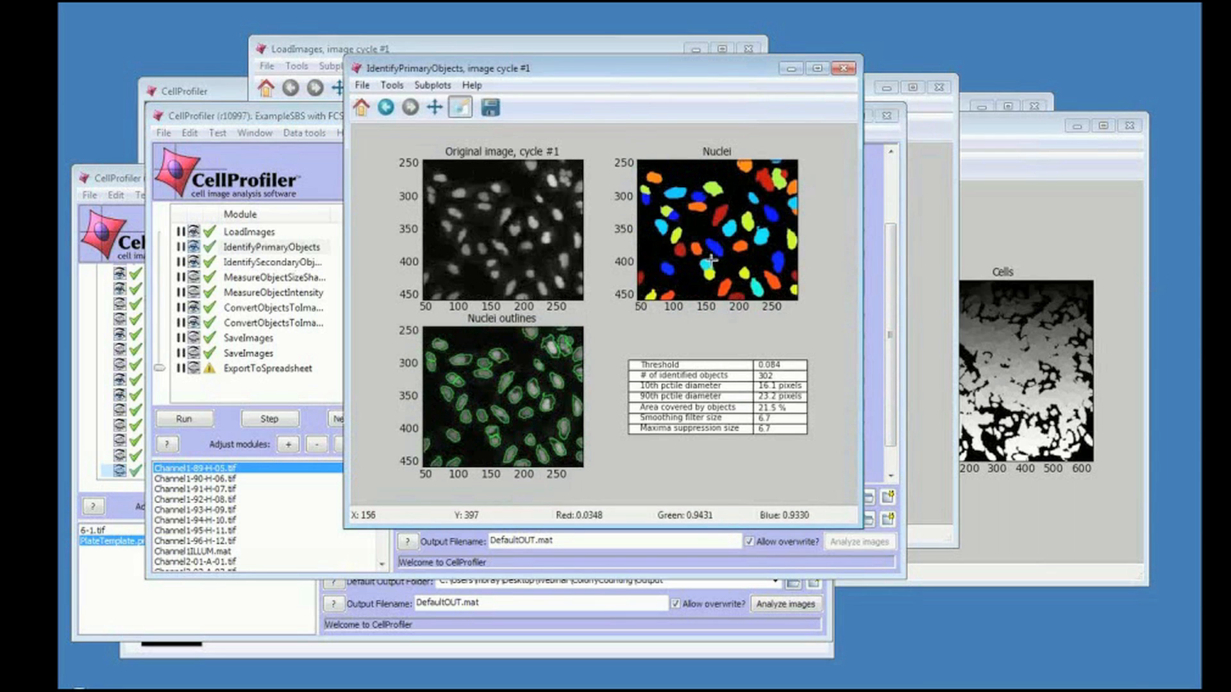
Open the IdentifySecondaryObjects output figure and zoom into a region of the labeled cells image.
click(278, 249)
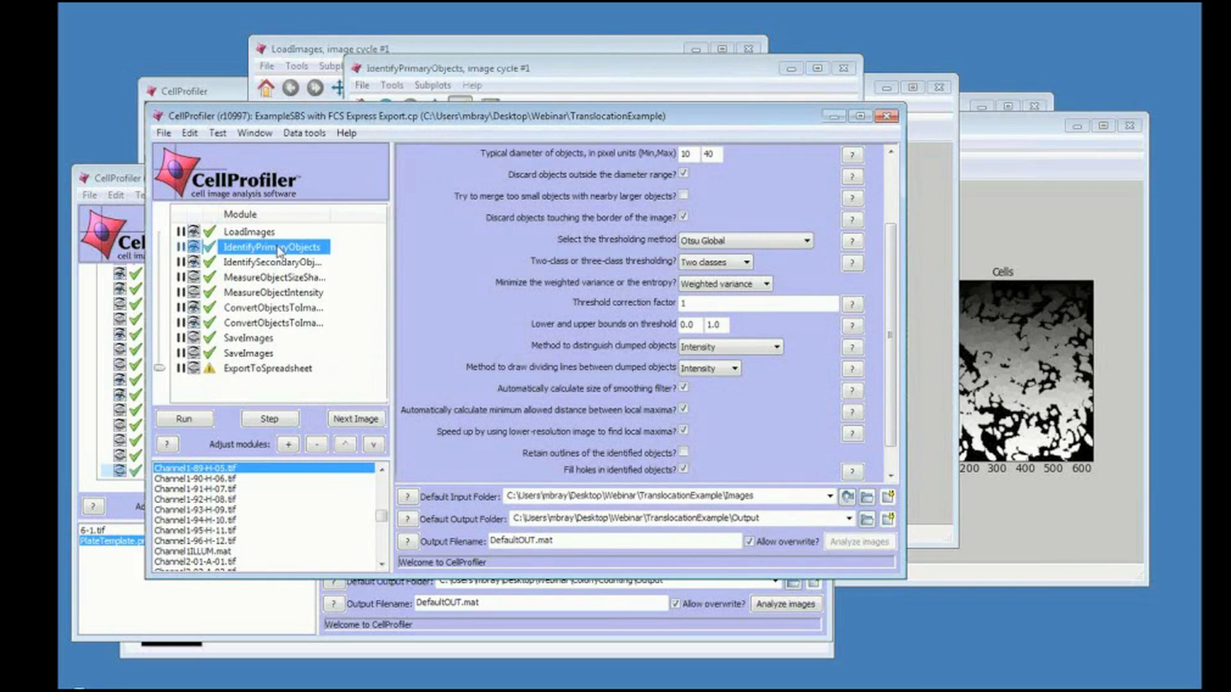
click(298, 263)
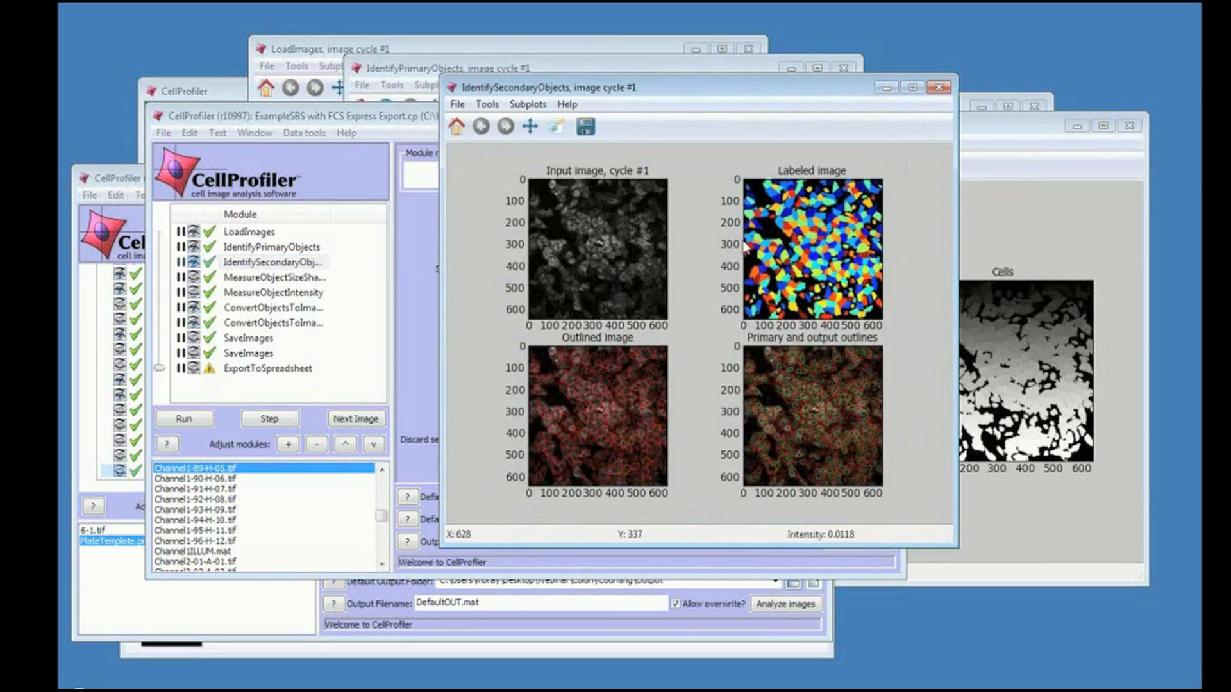
click(556, 128)
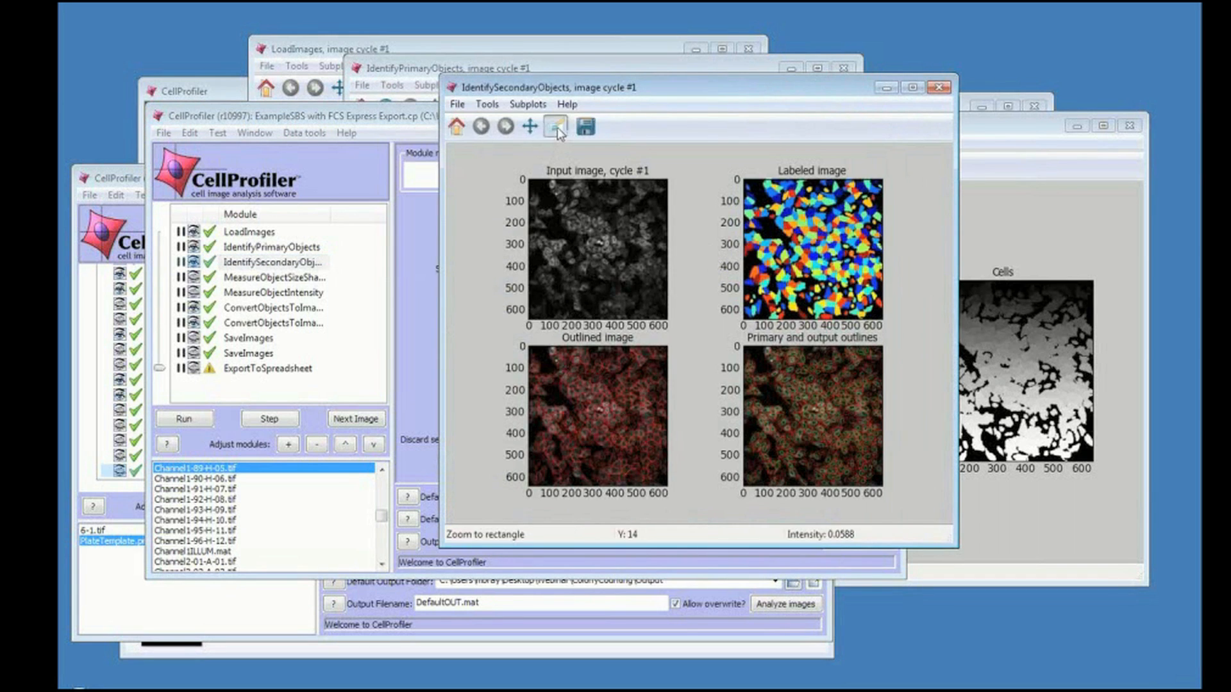
drag(756, 235, 810, 280)
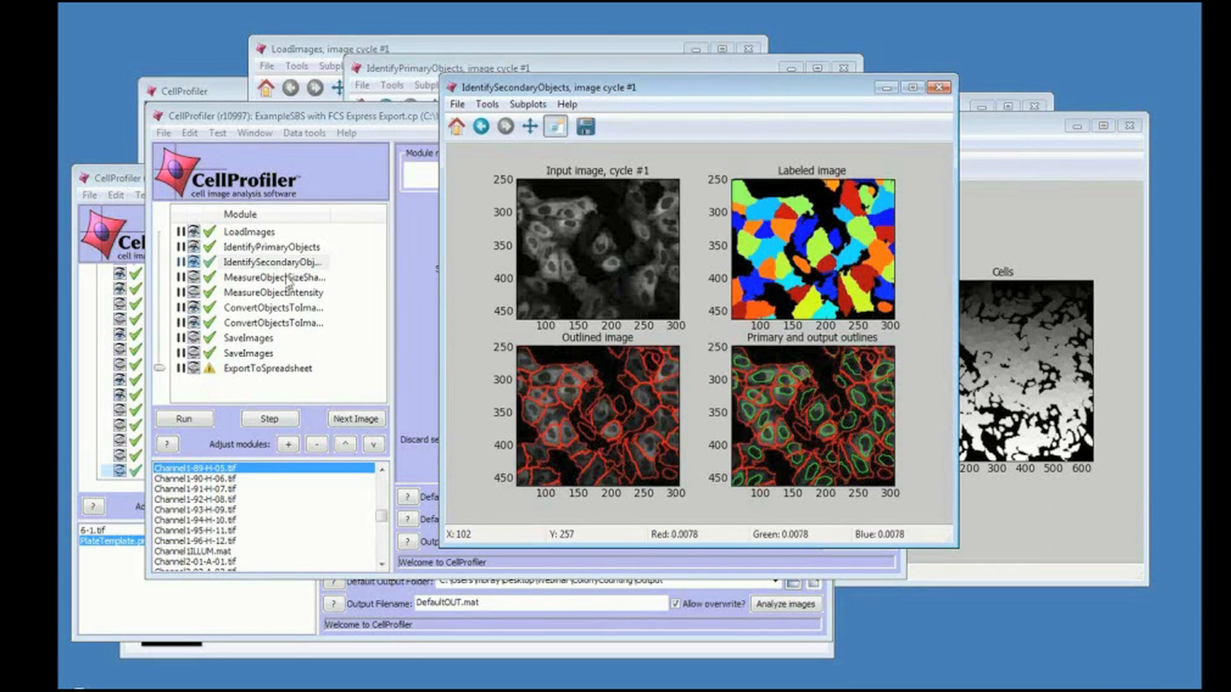
Review the MeasureObjectSizeShape, MeasureObjectIntensity and both ConvertObjectsToImage module settings for Nuclei and Cells.
click(288, 279)
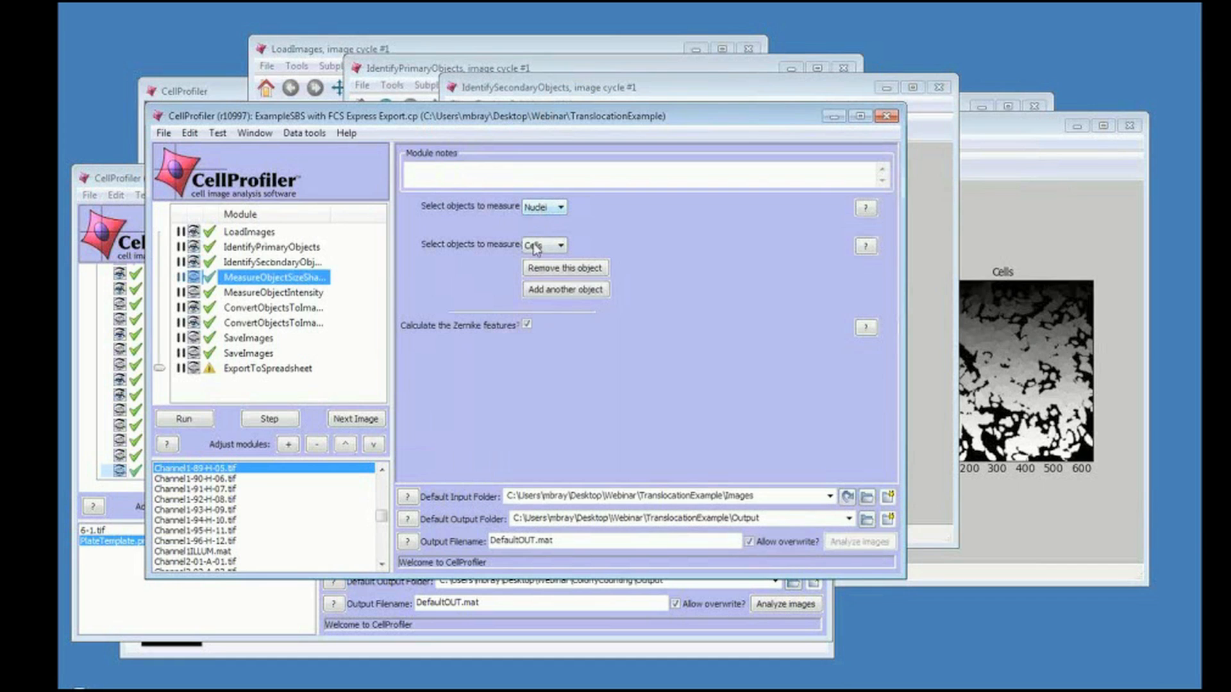
click(302, 295)
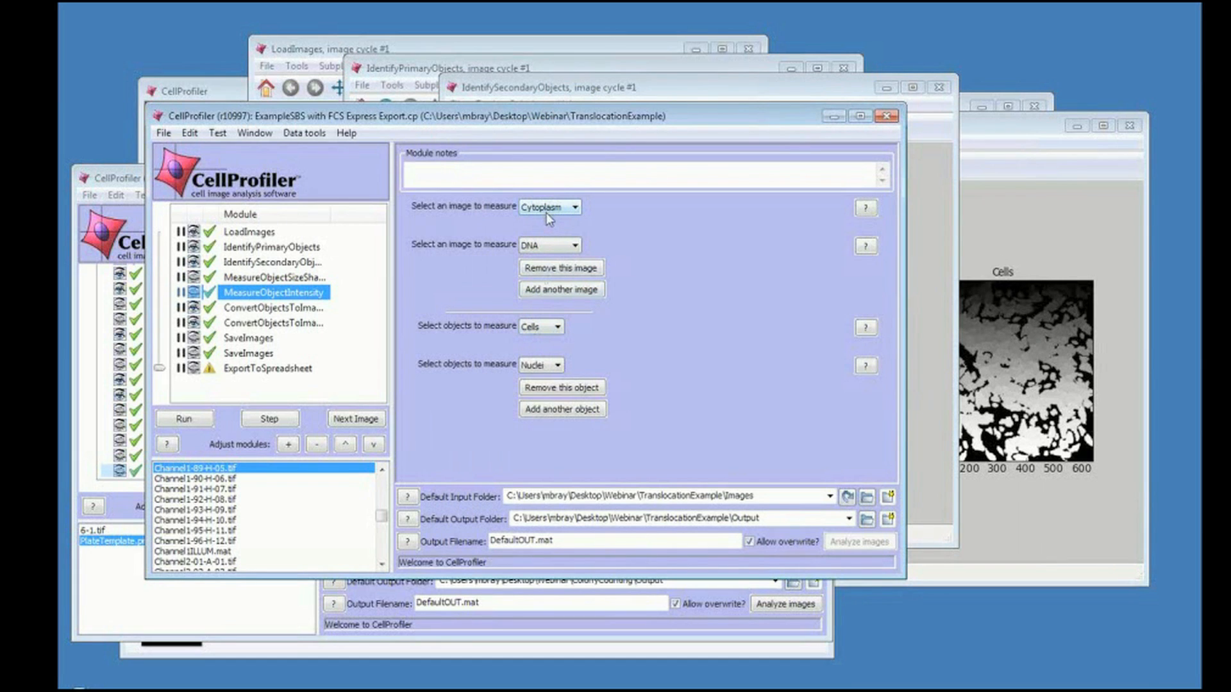
click(304, 310)
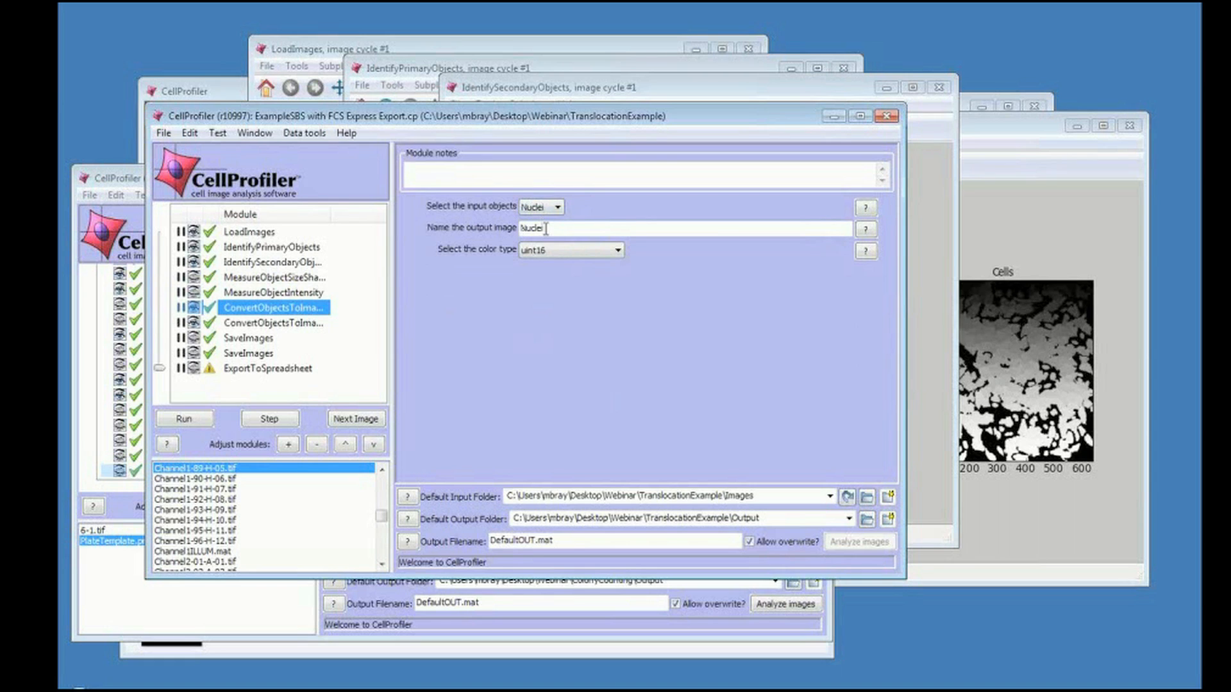
click(278, 326)
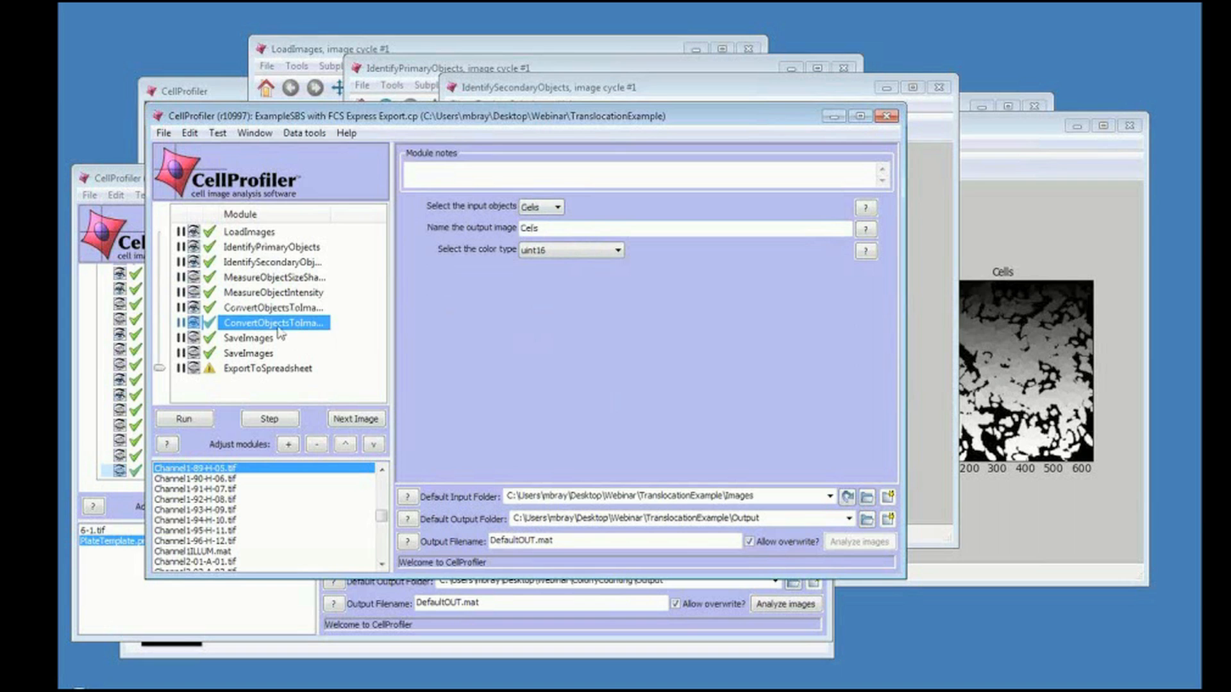
Review both SaveImages modules, including the metadata tags available for building the output file name.
click(258, 340)
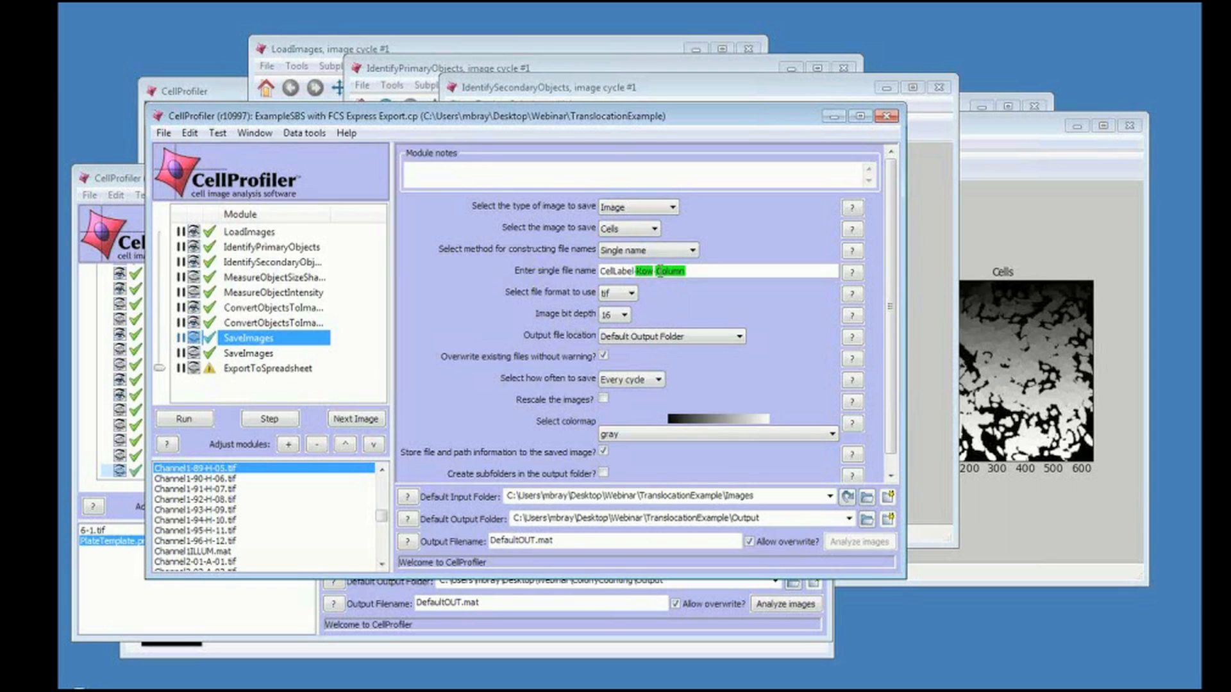
click(695, 272)
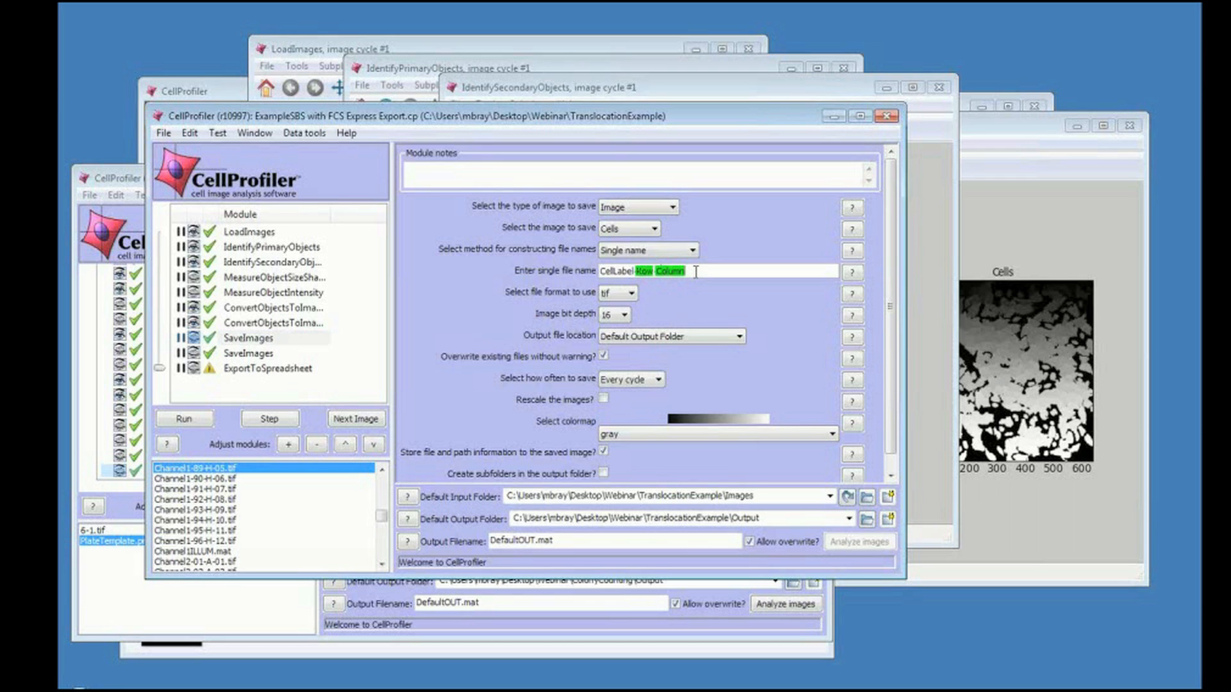
right_click(695, 271)
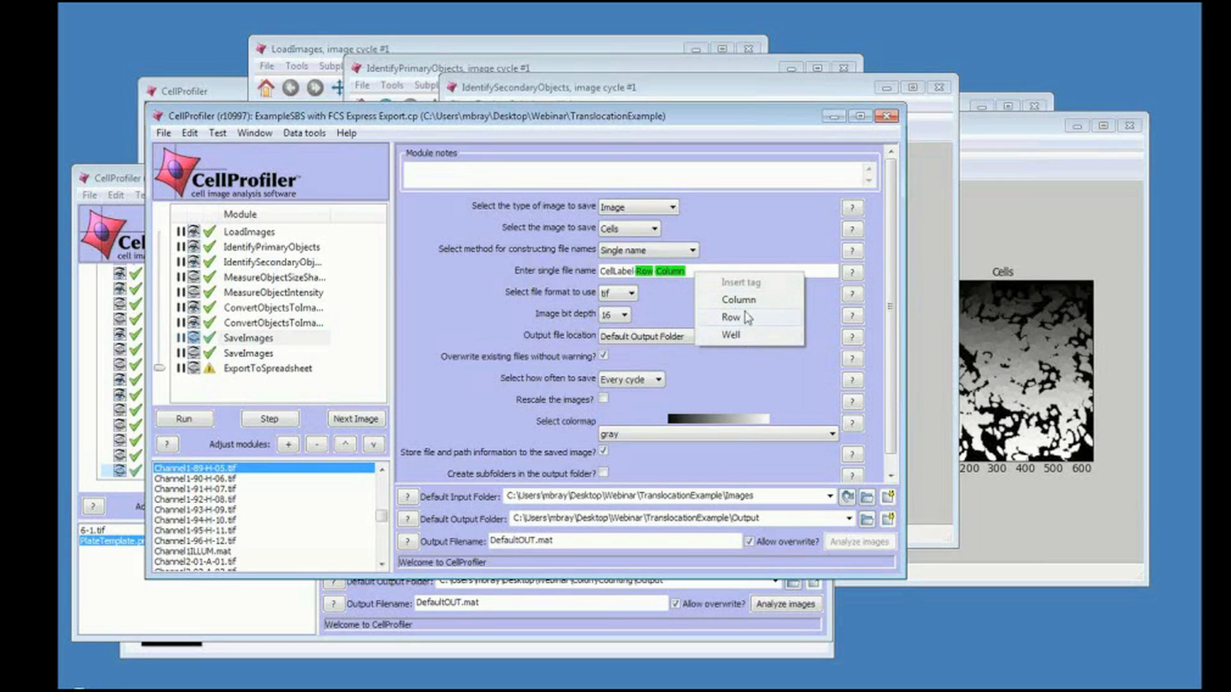
click(690, 271)
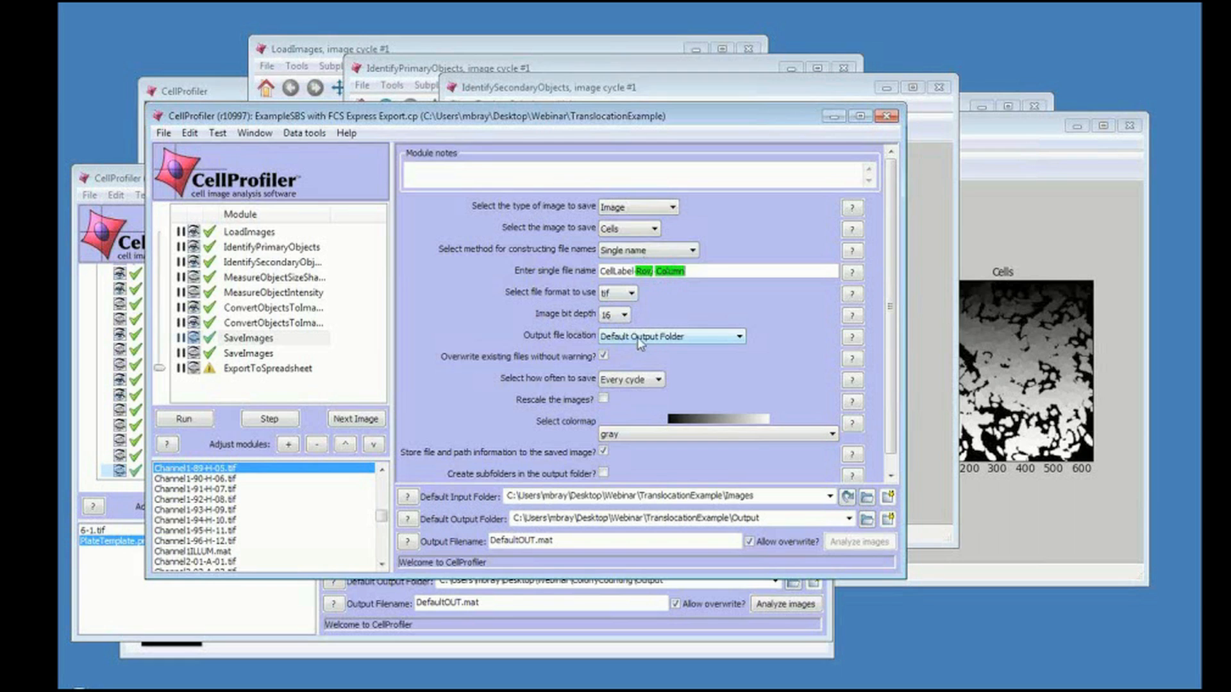
click(271, 354)
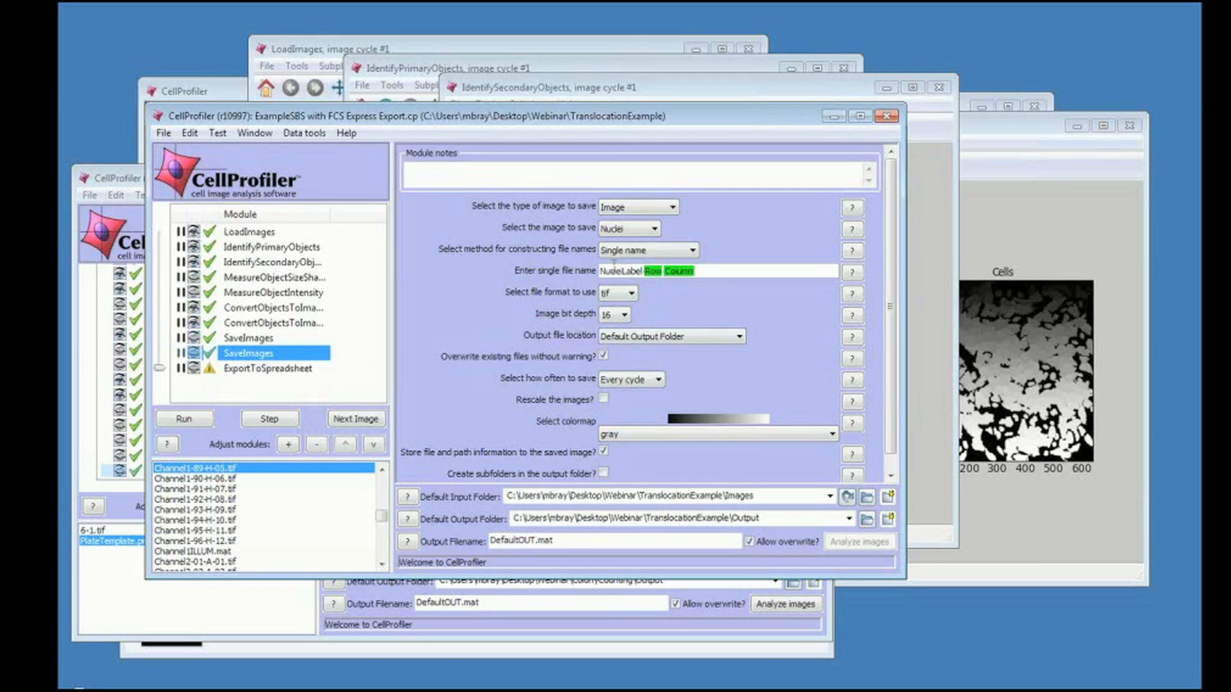
Review the ExportToSpreadsheet settings and the Image, Nuclei and Cells data sets it exports.
click(311, 371)
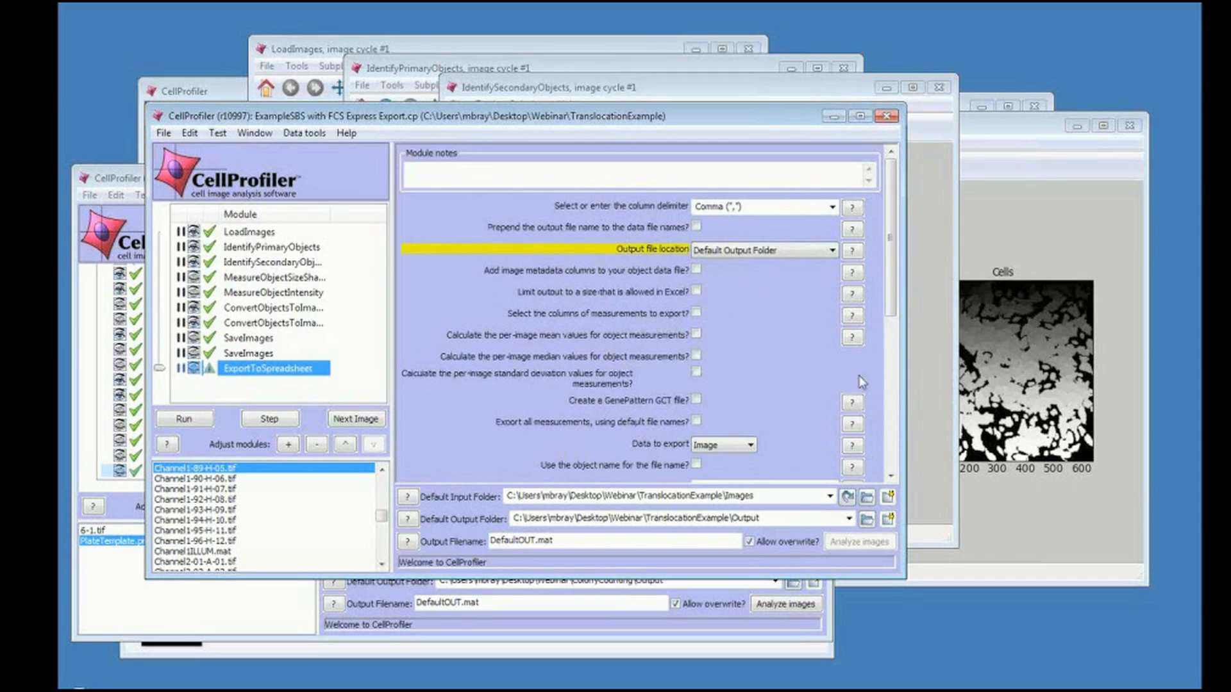
scroll(889, 406, down, 10)
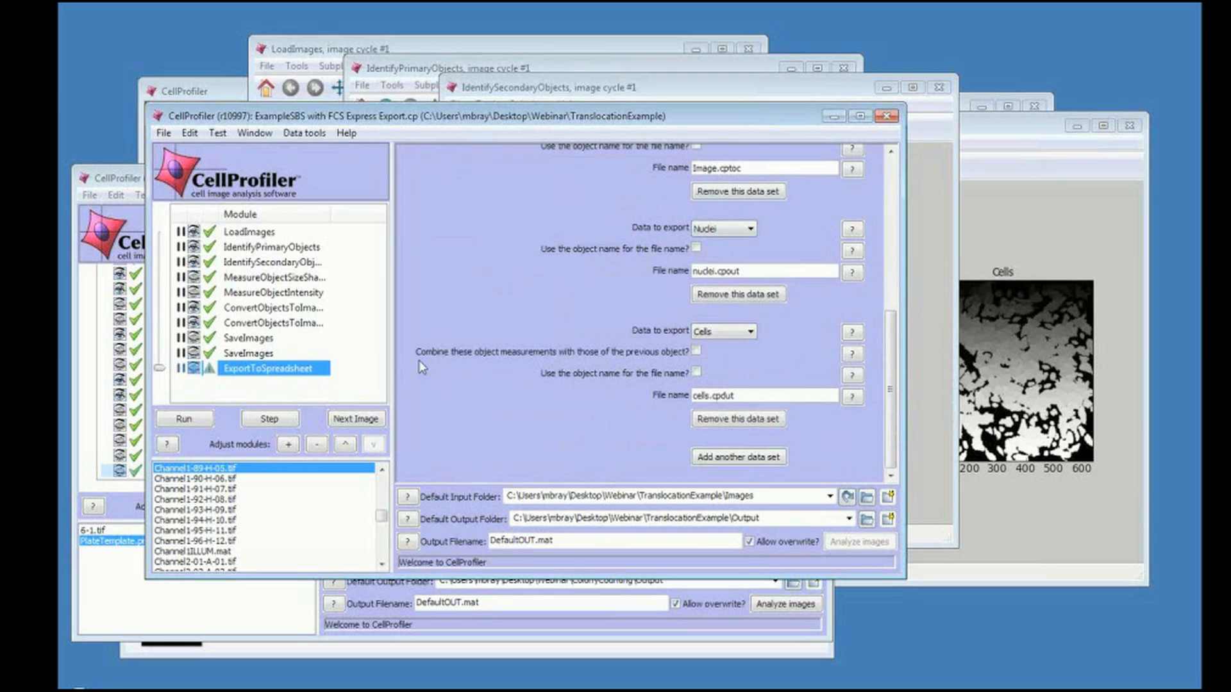
click(891, 167)
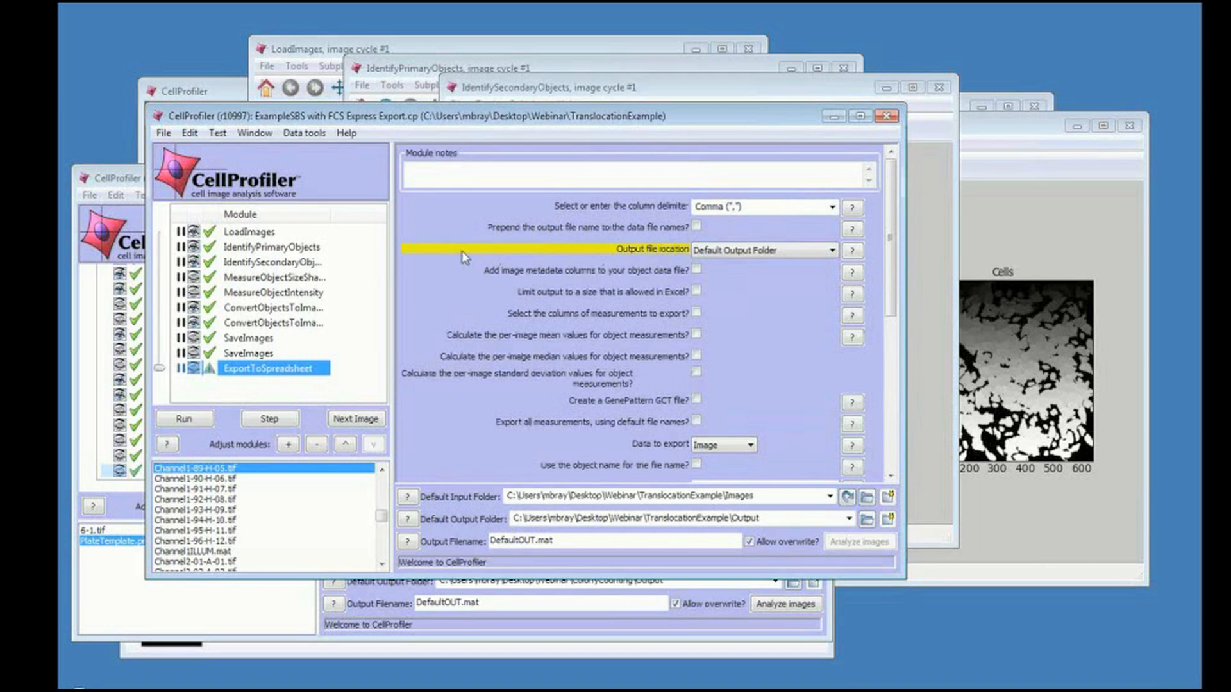
Switch to the file browser and open the TranslocationExample Output folder.
mouse_move(464, 256)
key(alt+Tab)
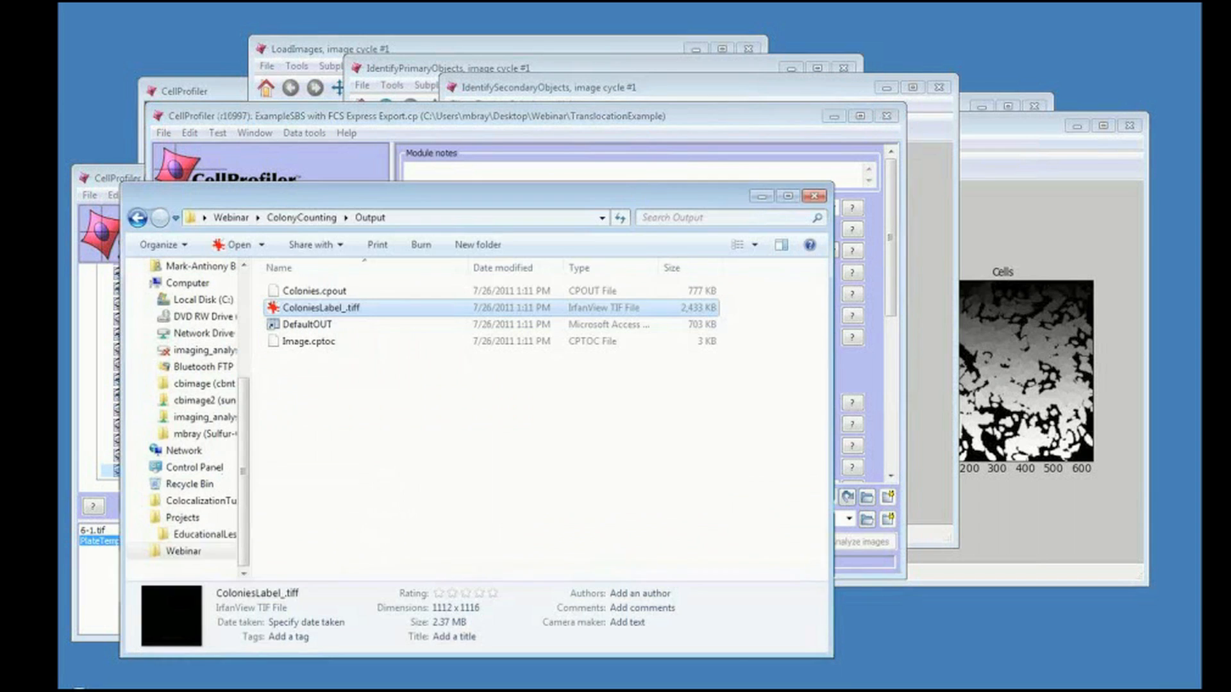
click(232, 218)
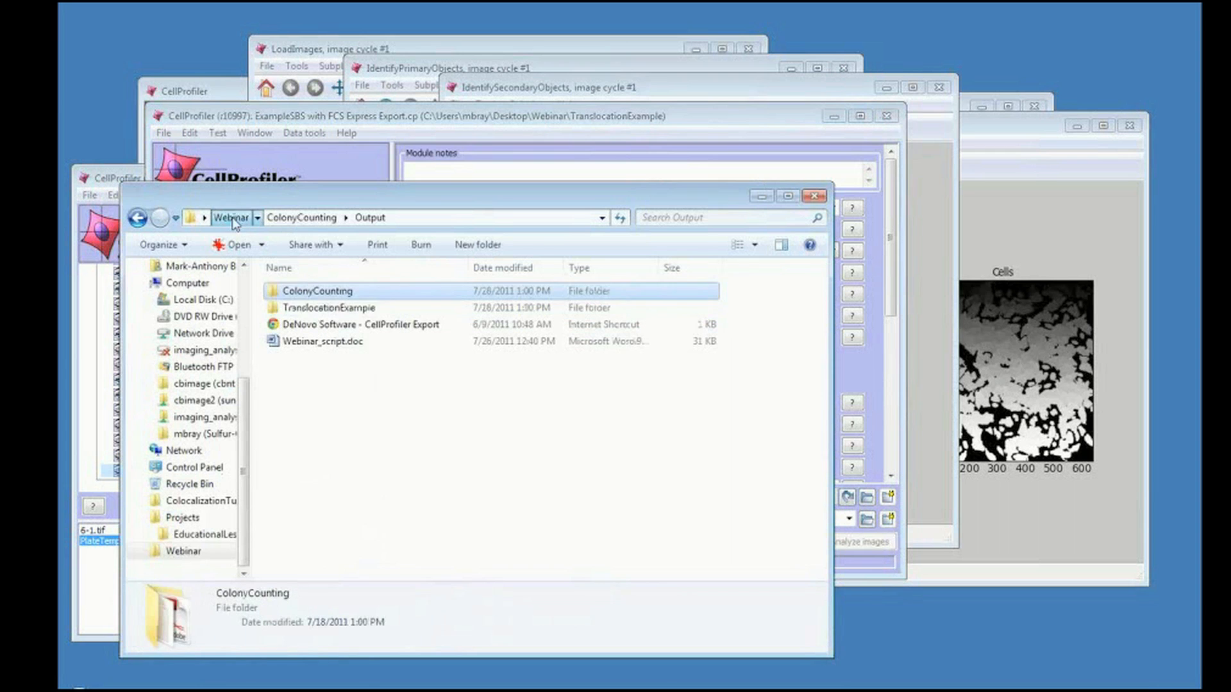
double_click(302, 309)
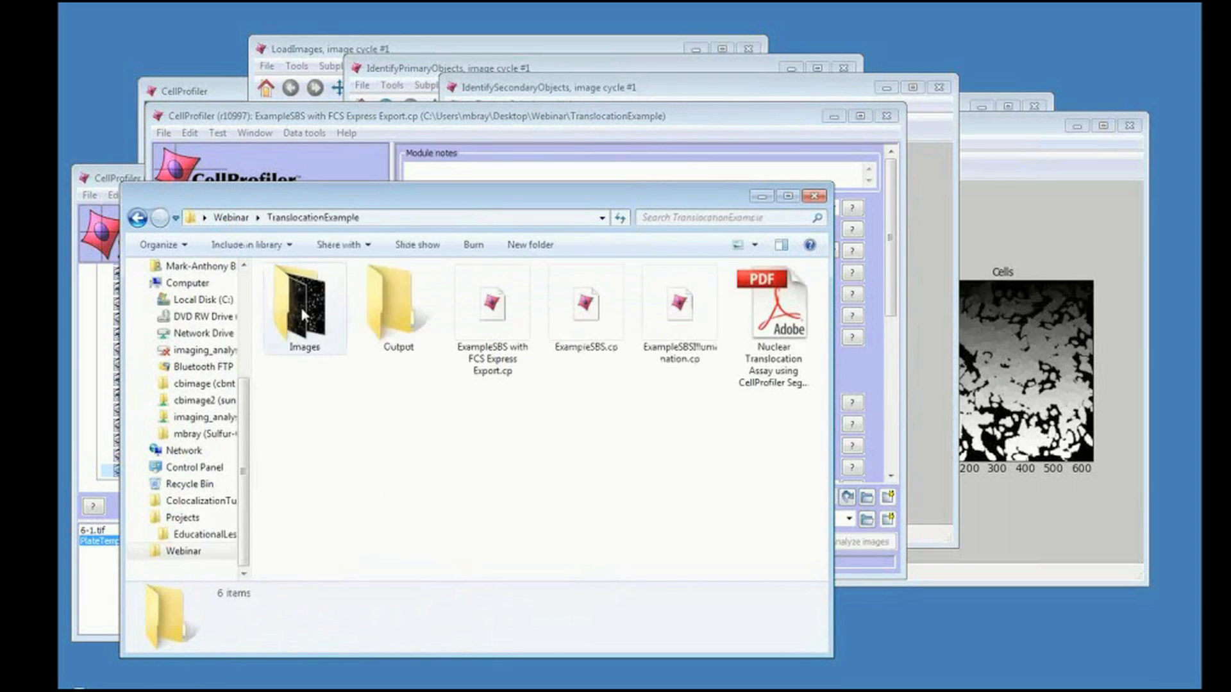
click(384, 316)
double_click(384, 315)
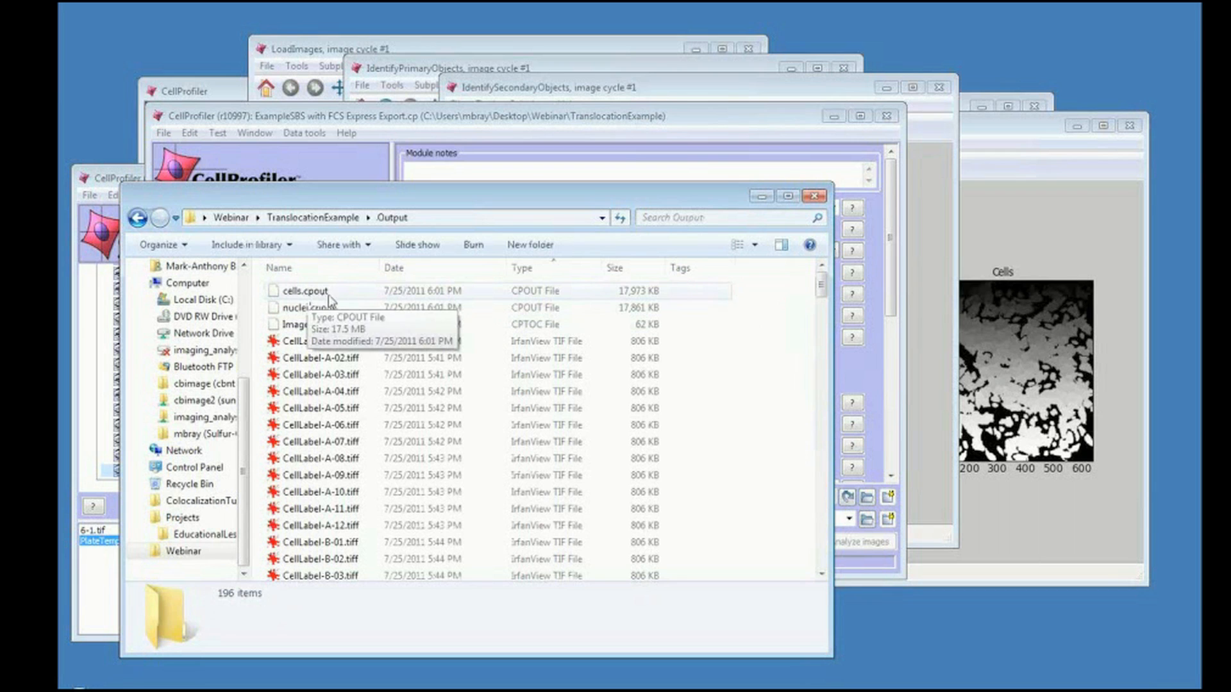
mouse_move(322, 317)
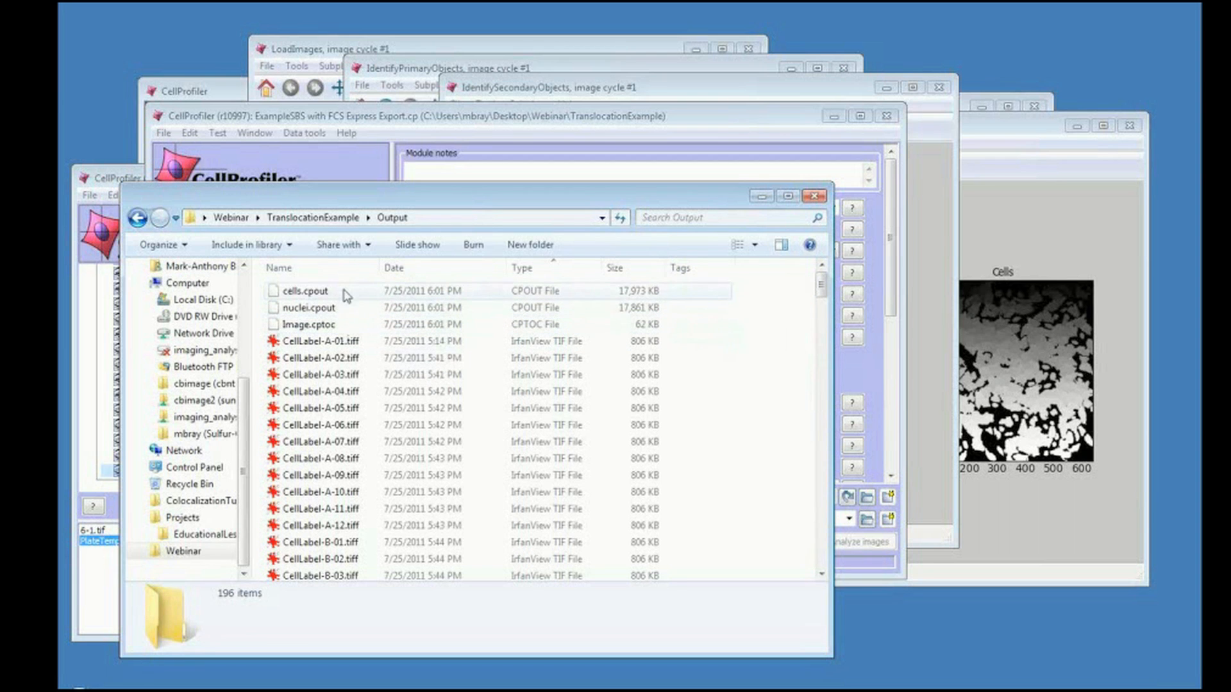
Open the CellLabel-A-01.tiff and NucleiLabel-A-01.tiff label images from the output folder, closing each viewer afterwards.
click(333, 342)
double_click(332, 342)
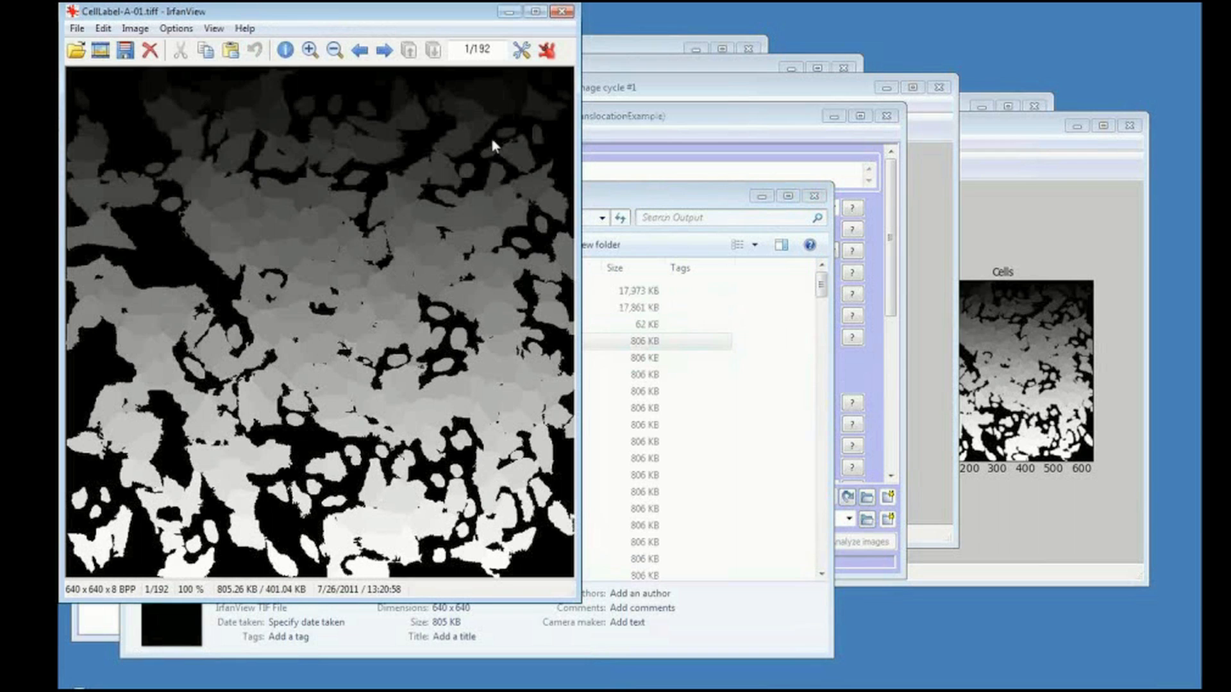
click(561, 12)
drag(821, 292, 830, 432)
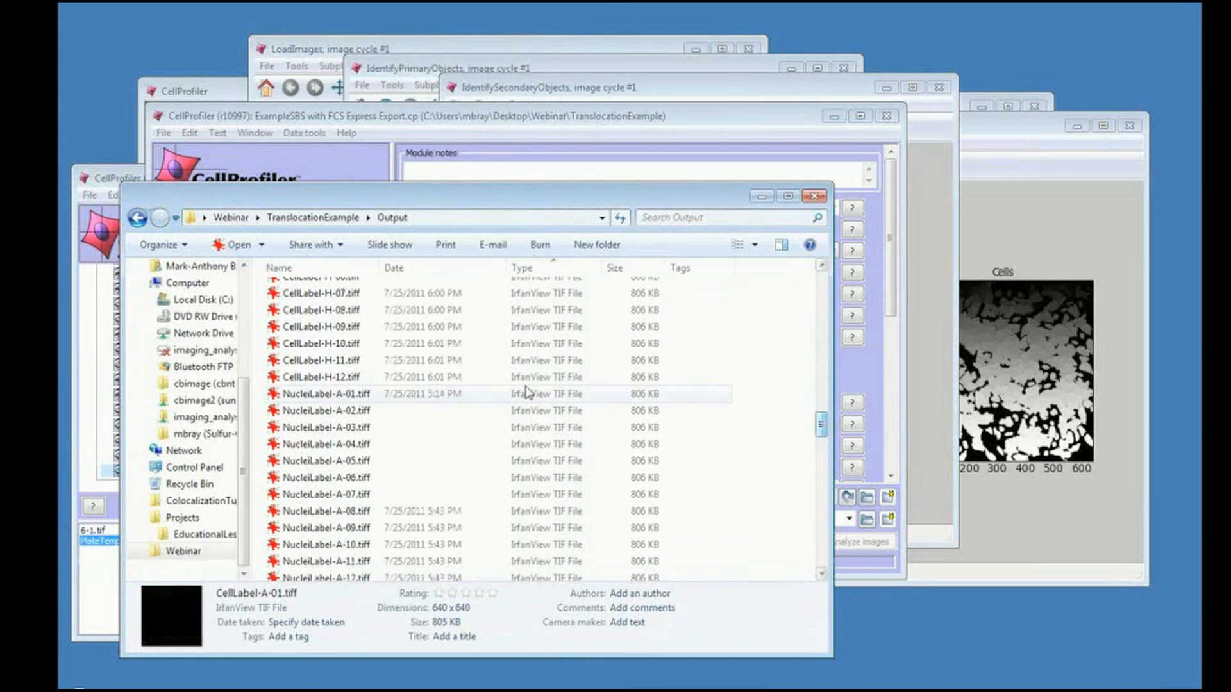
double_click(362, 394)
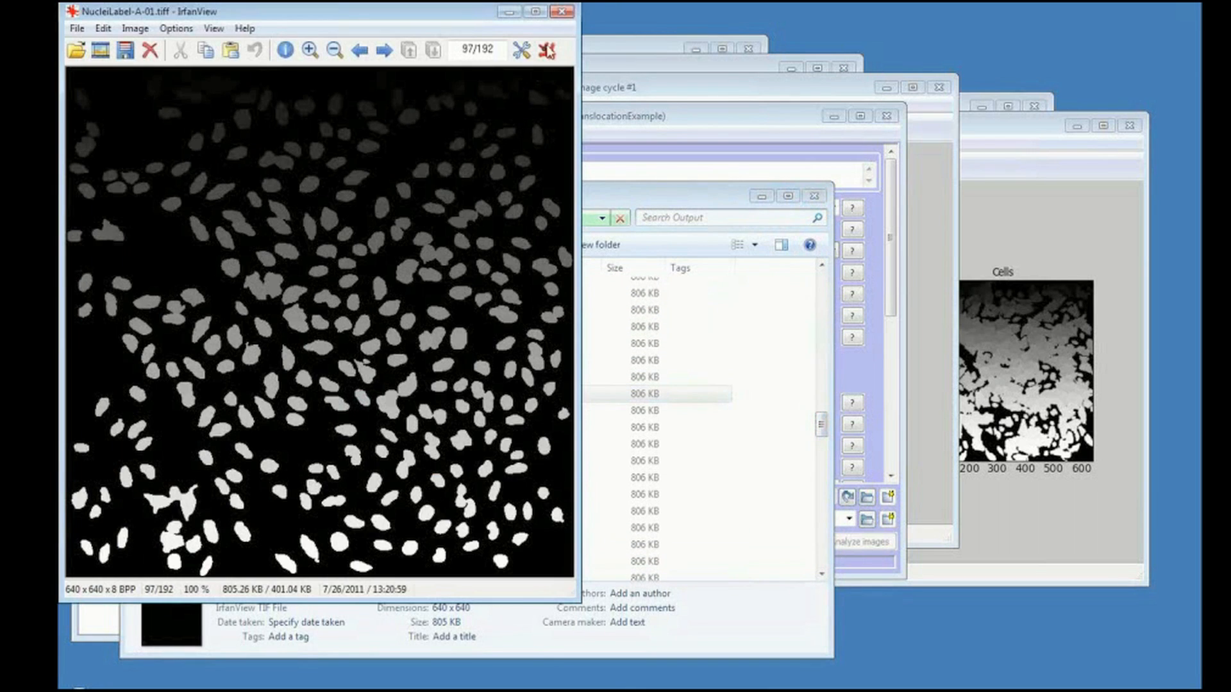
click(563, 12)
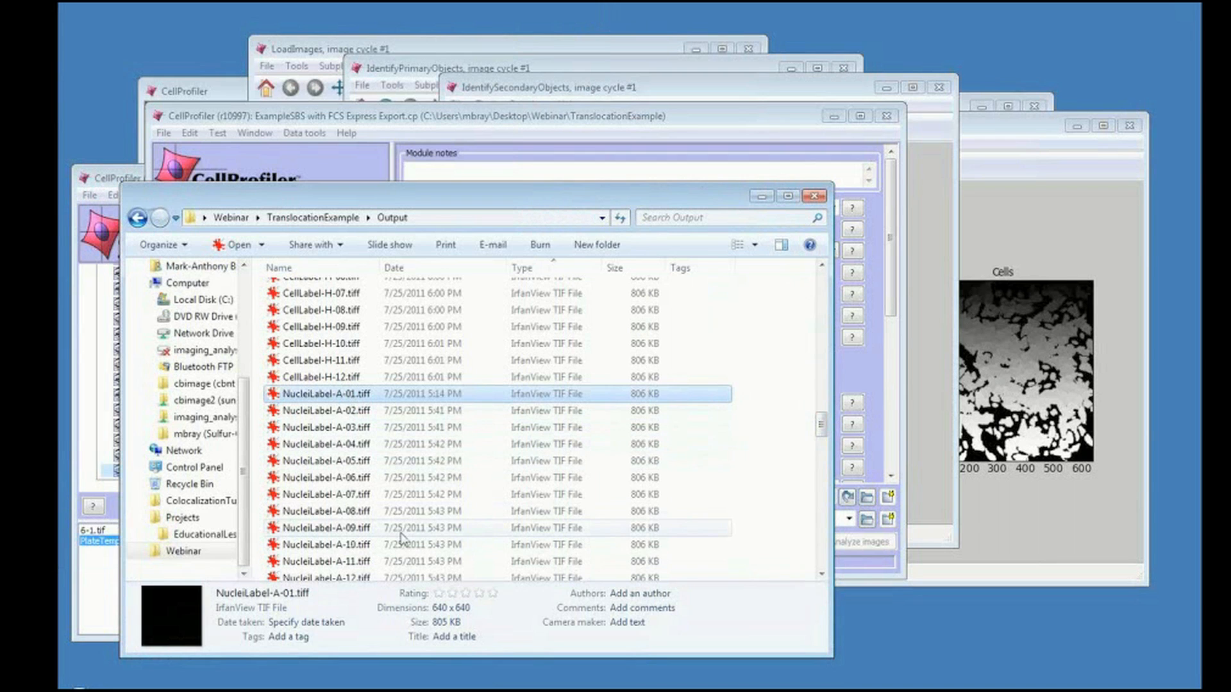
Return to the colony counting pipeline and review the Align module's alignment settings.
click(761, 196)
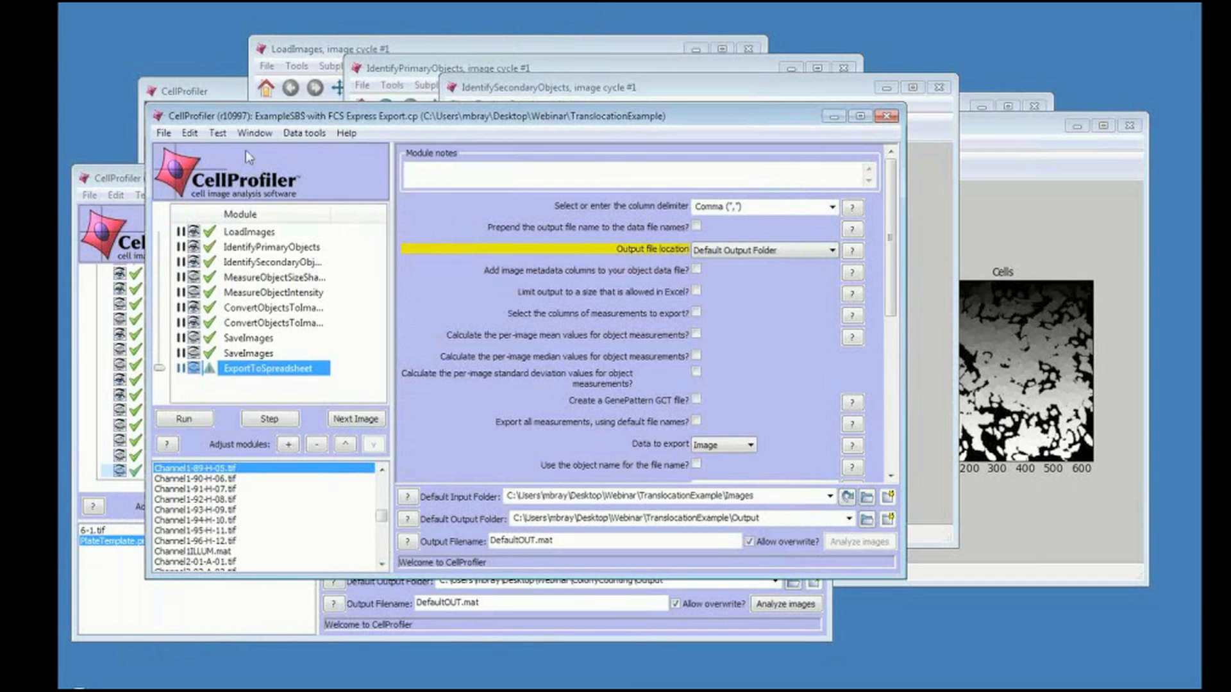
click(128, 181)
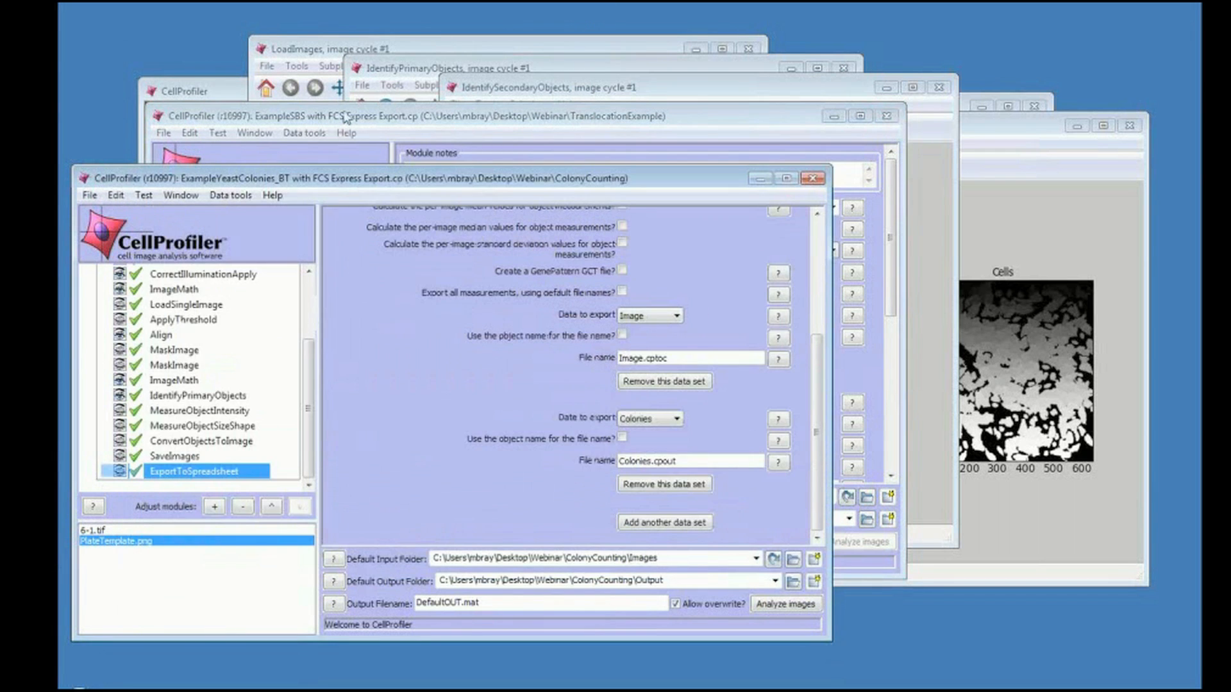
click(346, 117)
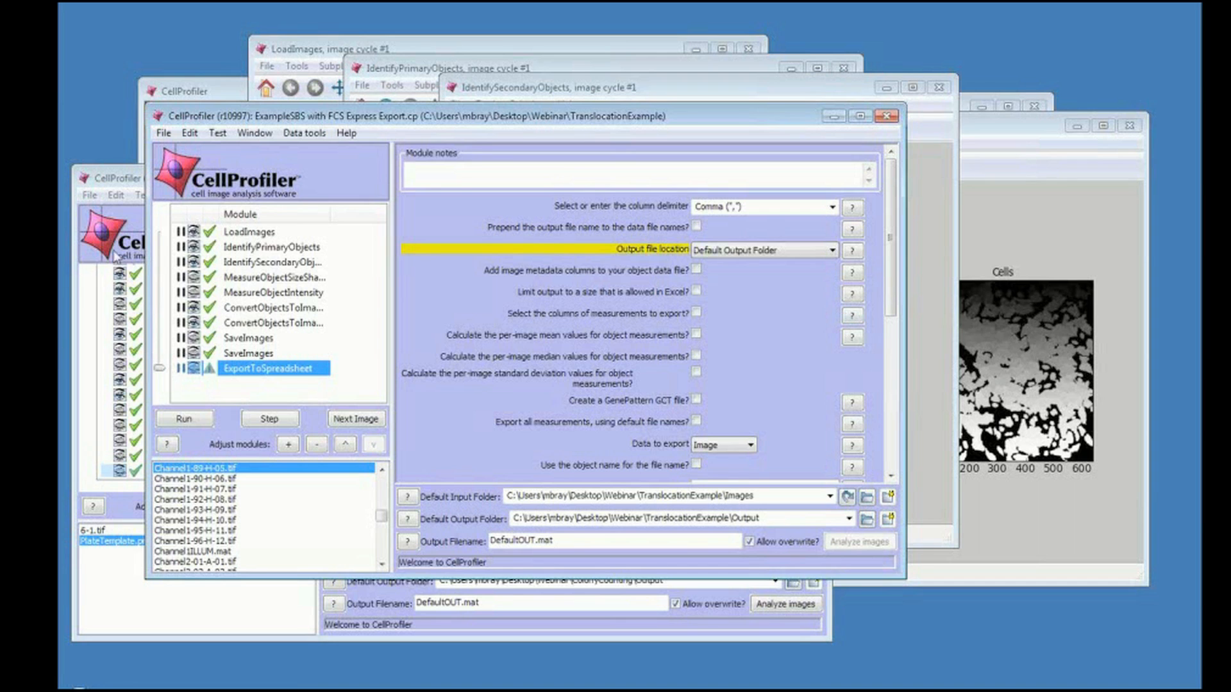
click(133, 180)
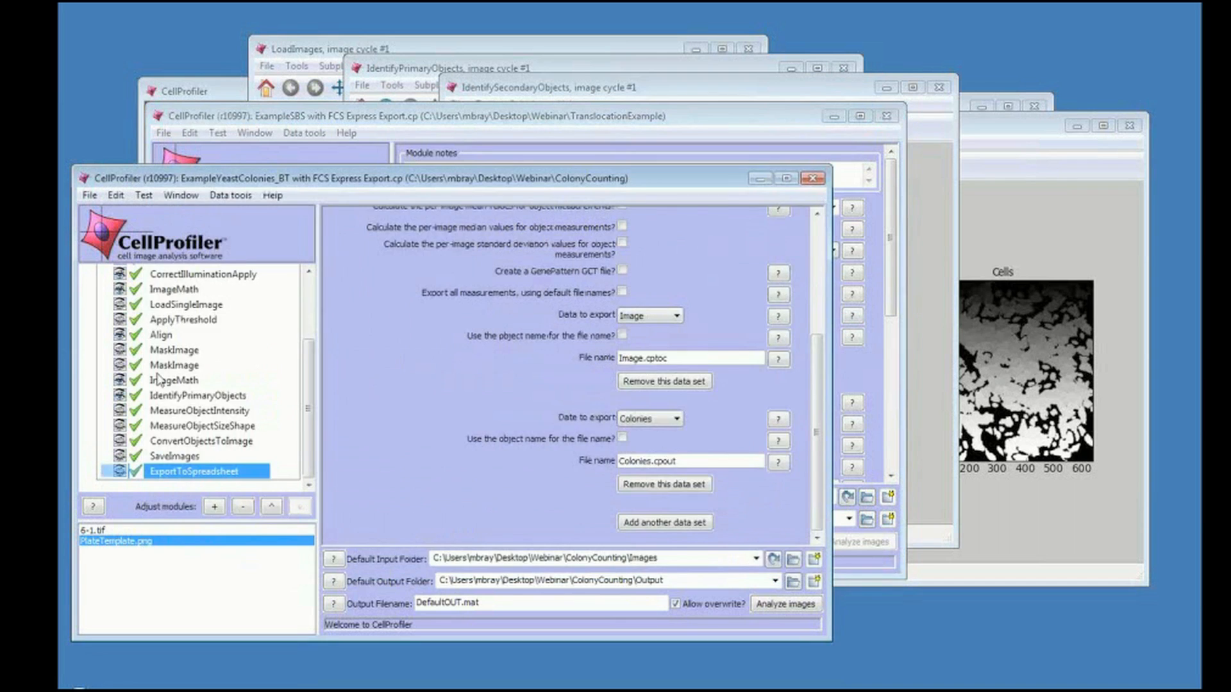
click(161, 335)
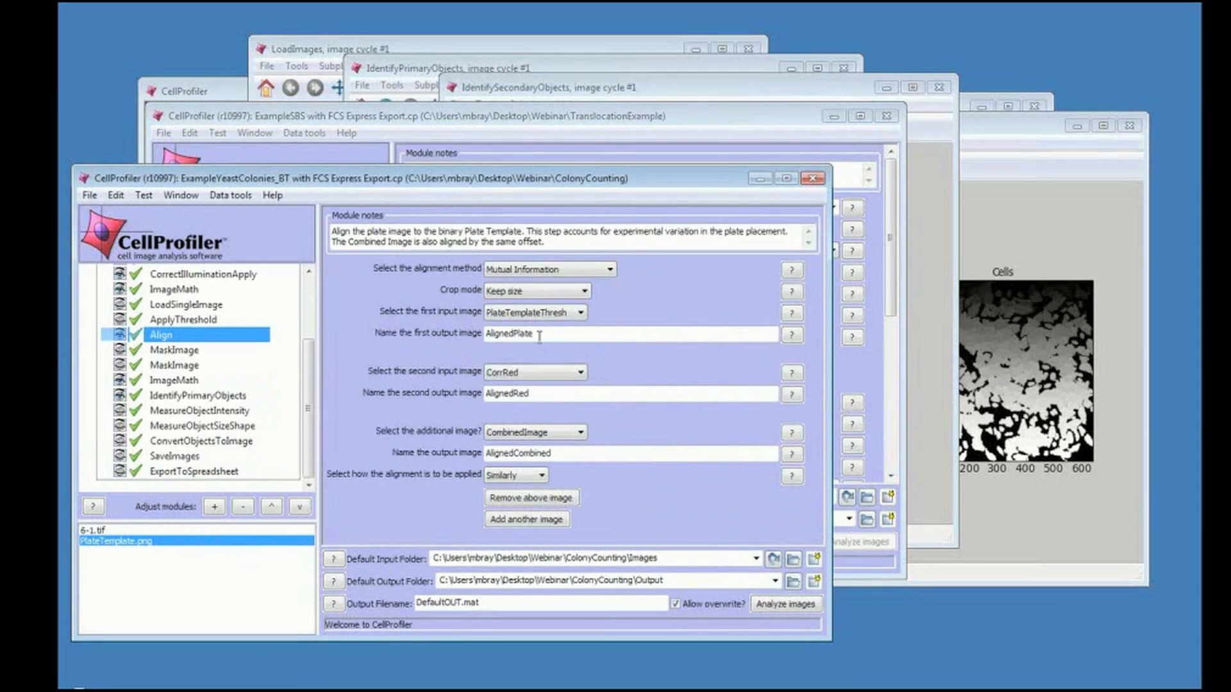
click(566, 318)
click(513, 475)
click(507, 477)
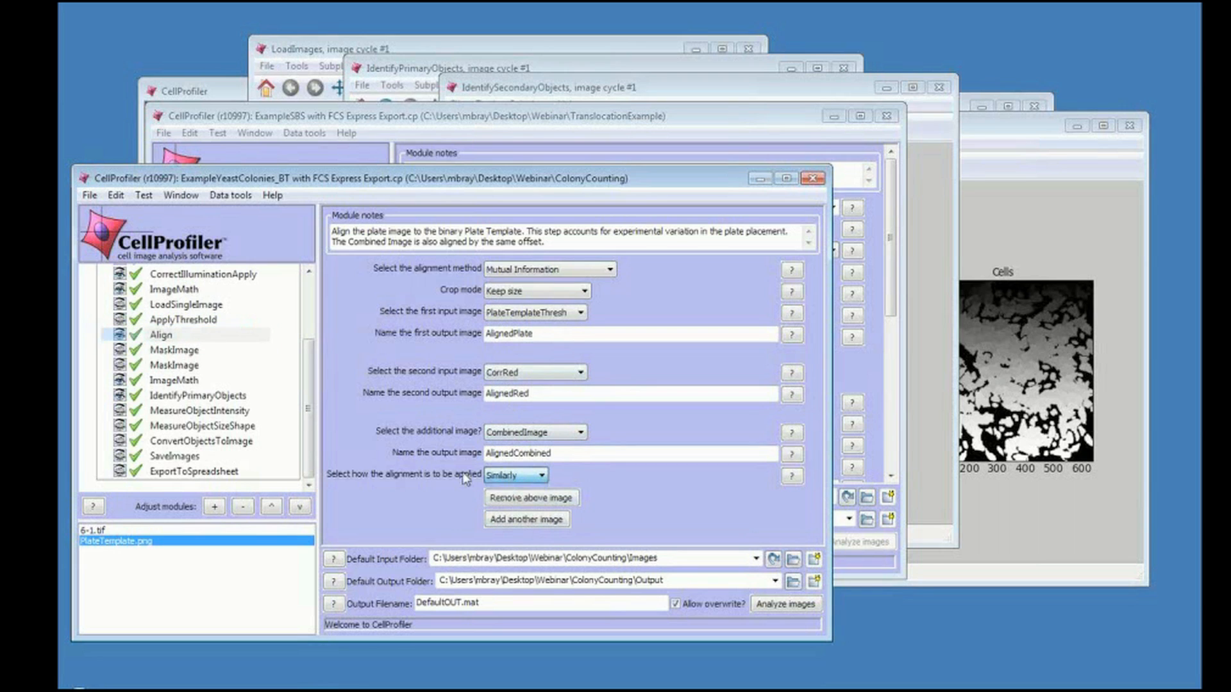
click(503, 477)
click(455, 479)
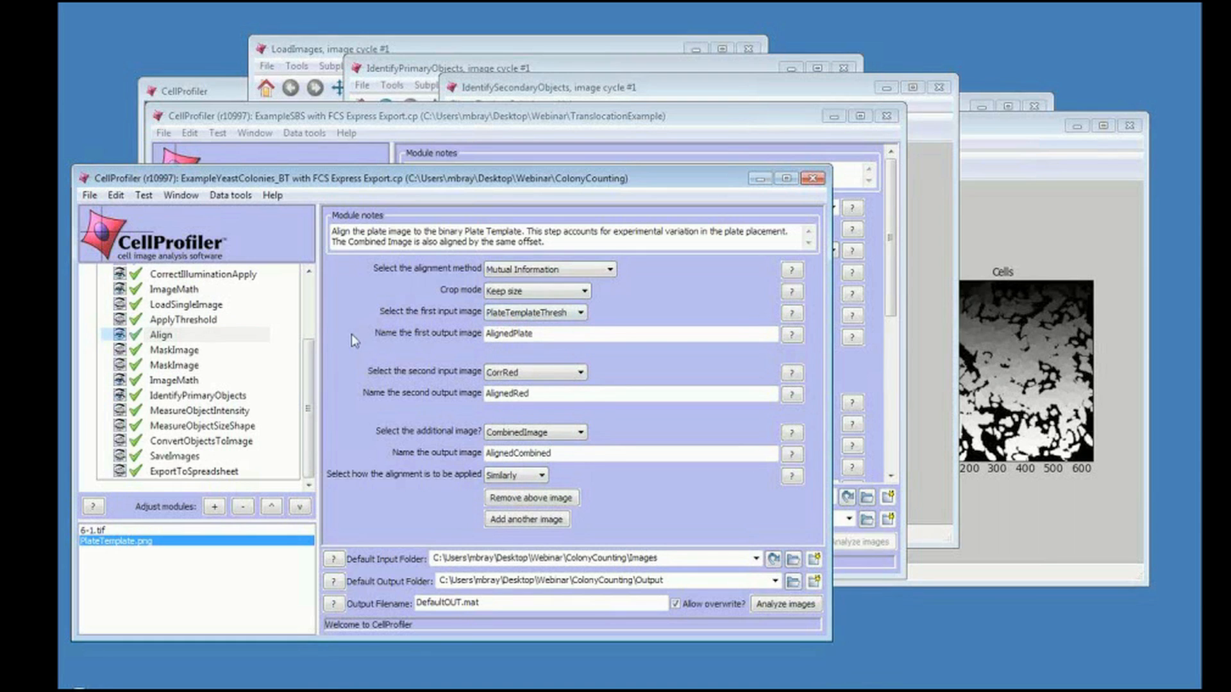
Review the LoadSingleImage, Align and LoadImages module settings of the colony counting pipeline.
click(196, 307)
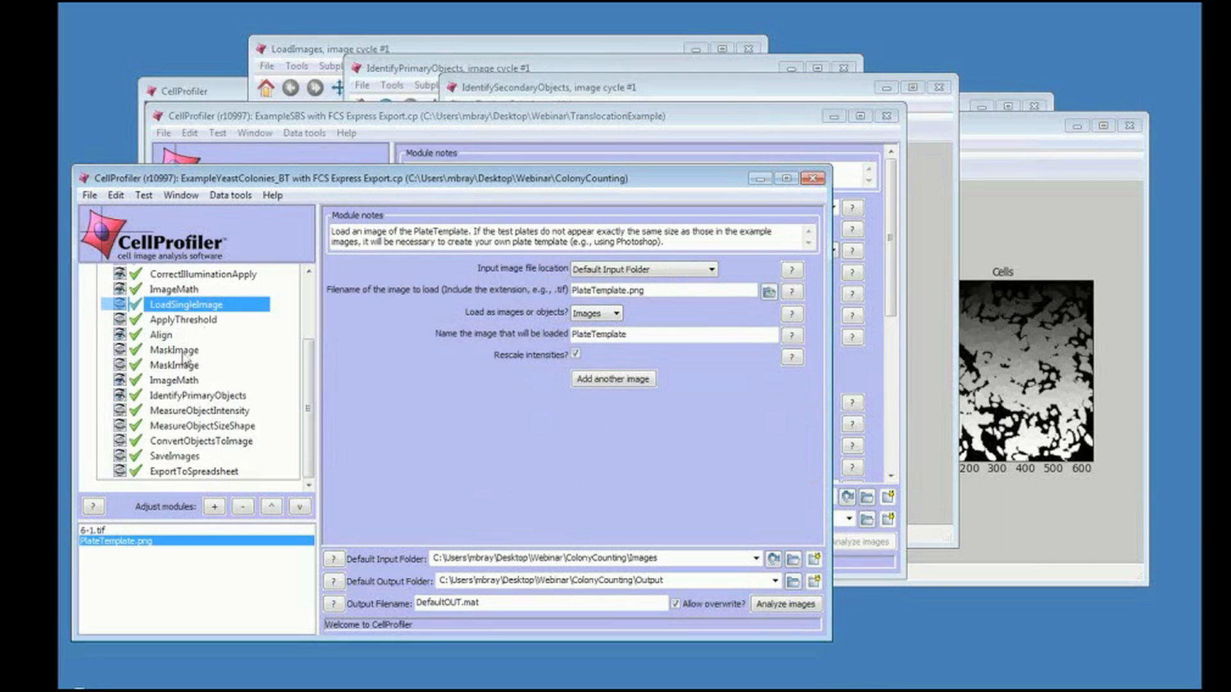
click(170, 338)
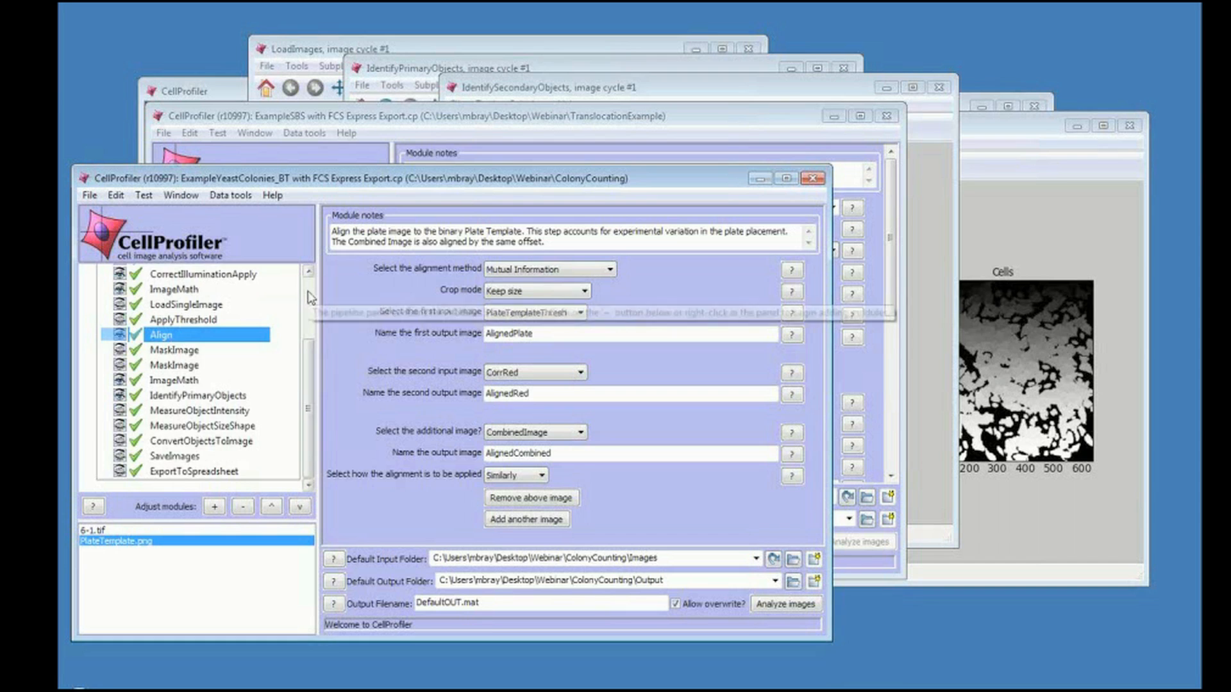
scroll(308, 297, up, 2)
click(194, 295)
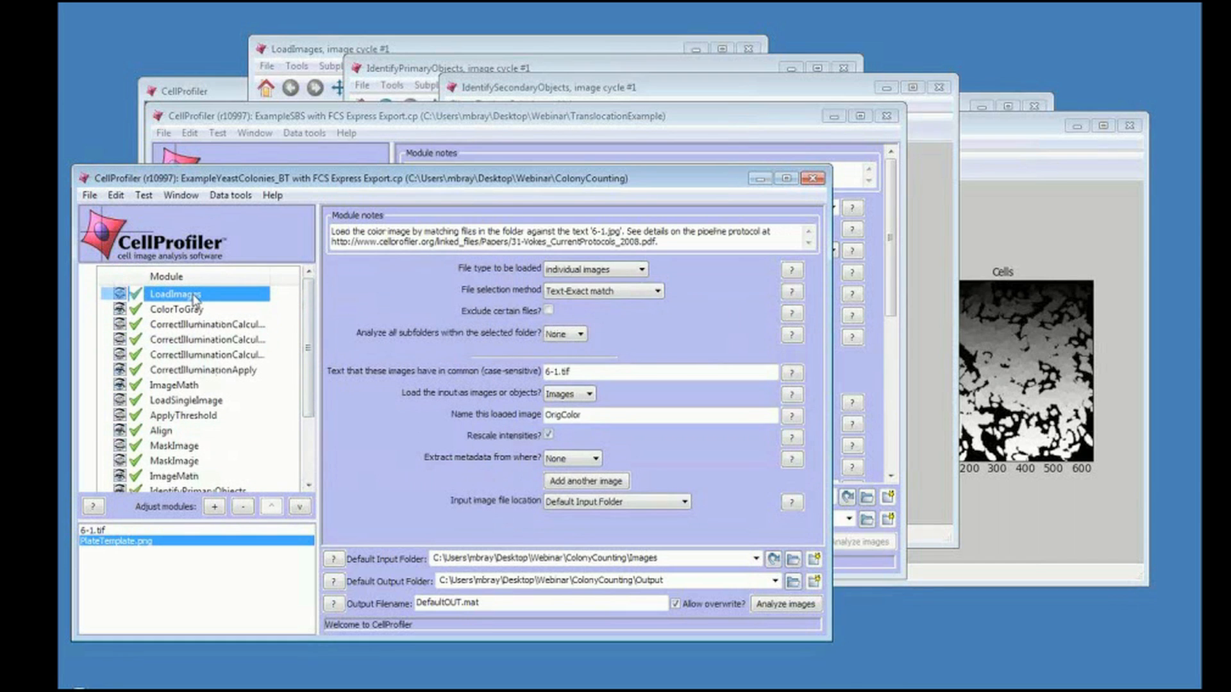
Change the LoadImages file type to stk movies and review the additional movie options that appear.
click(552, 276)
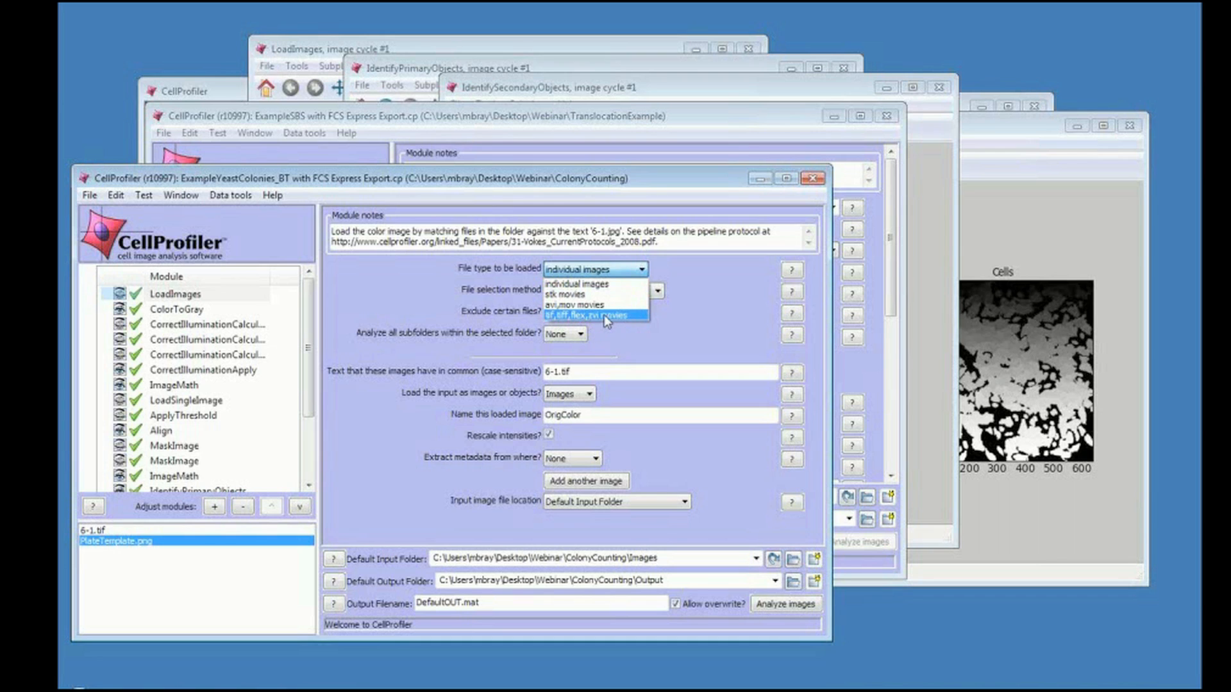
click(562, 295)
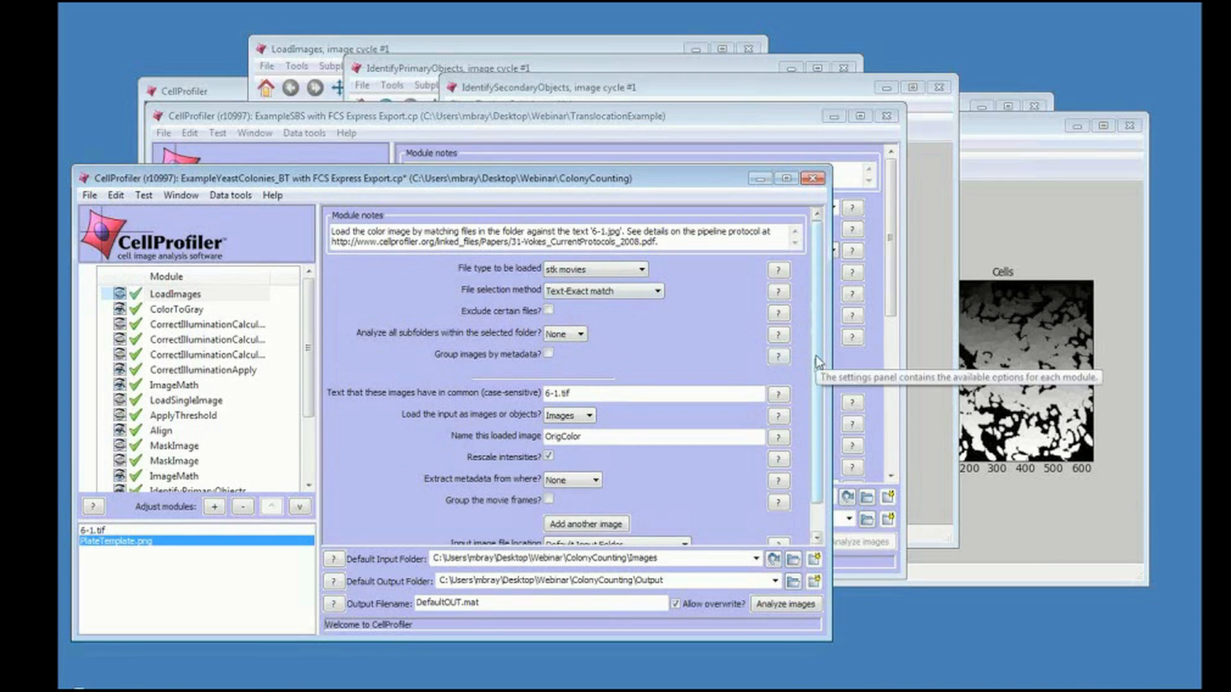
scroll(815, 420, down, 1)
scroll(821, 391, up, 1)
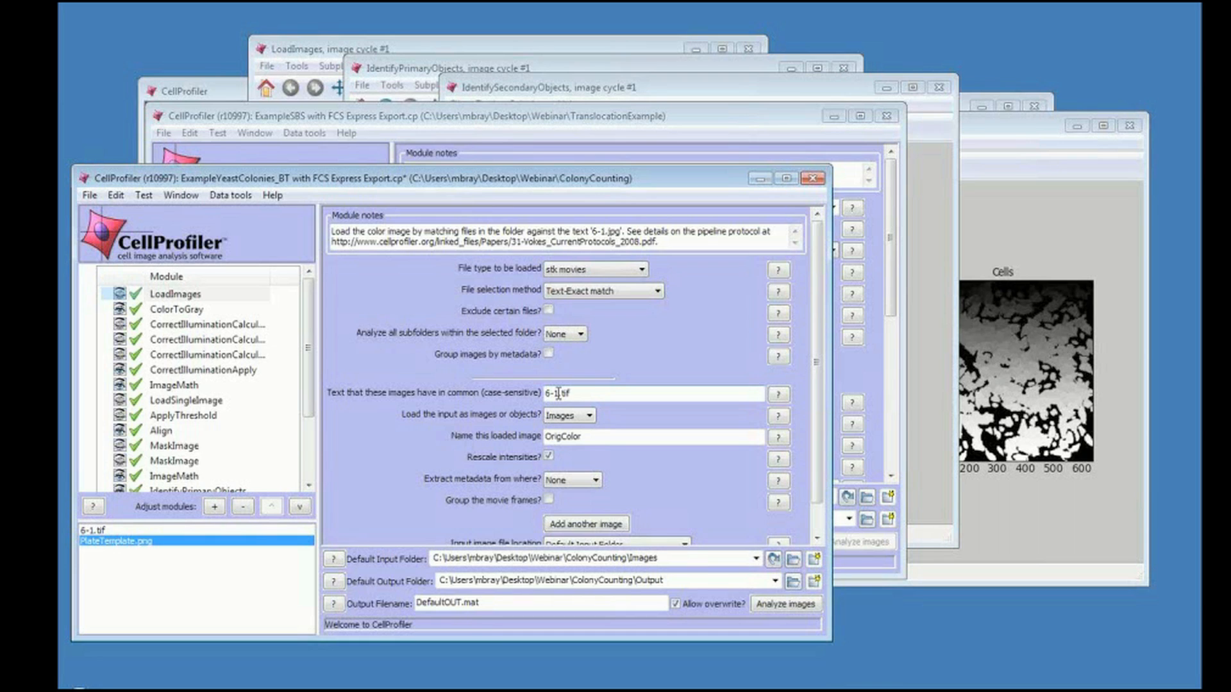
Review the ColorToGray and CorrectIlluminationCalculate module settings, returning to LoadImages and ColorToGray along the way.
click(166, 313)
click(171, 325)
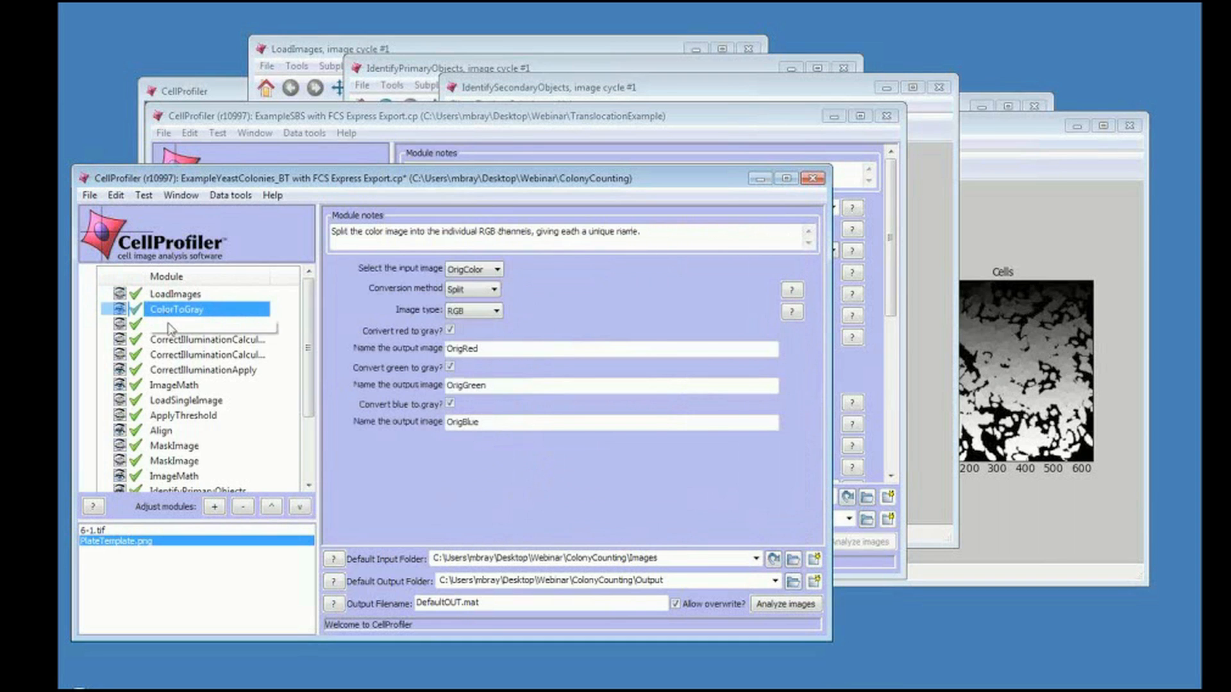
click(177, 342)
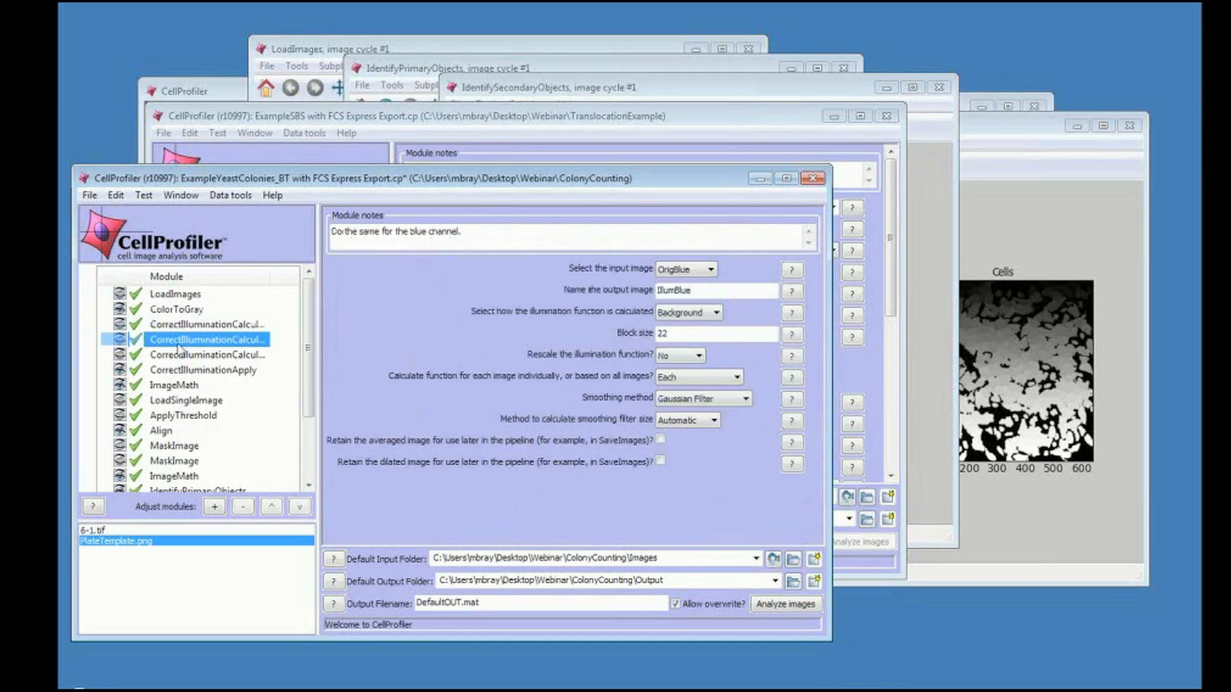
click(177, 357)
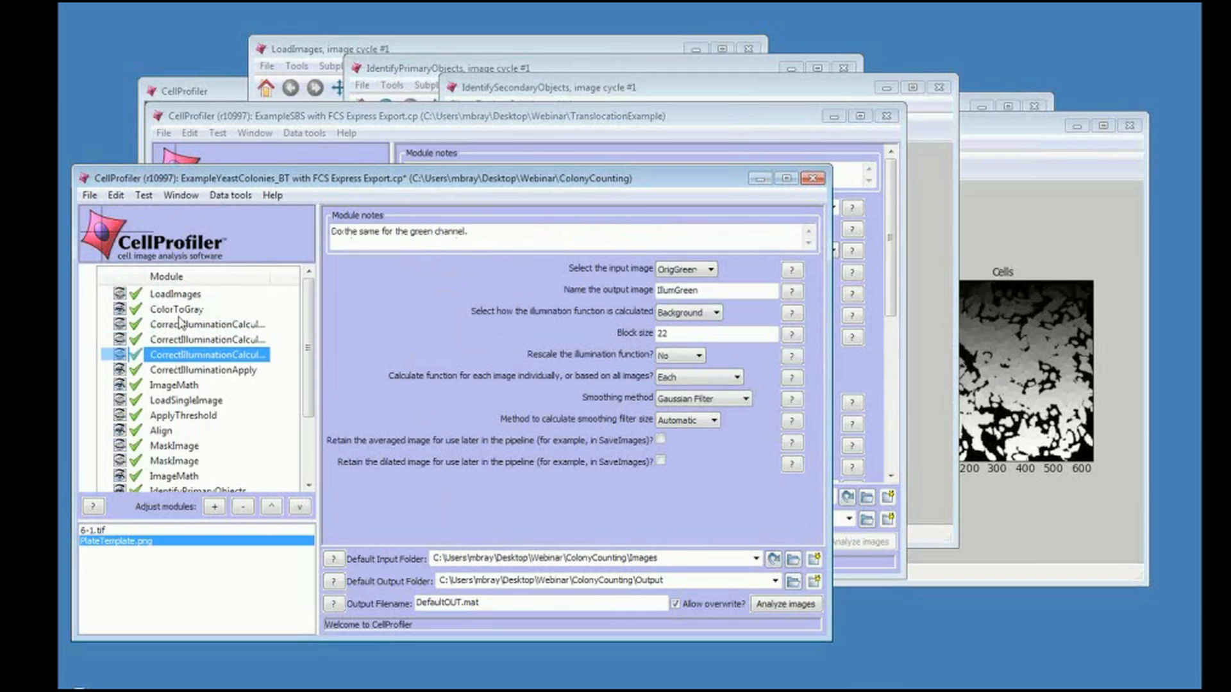
click(187, 296)
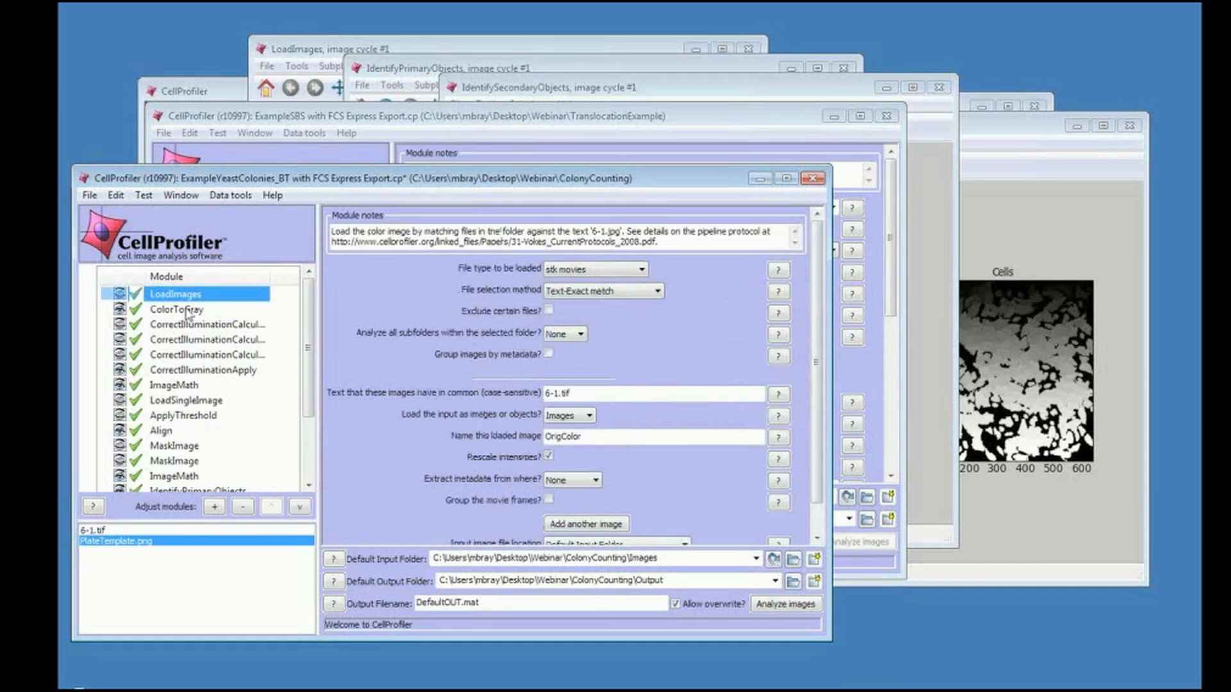
click(186, 310)
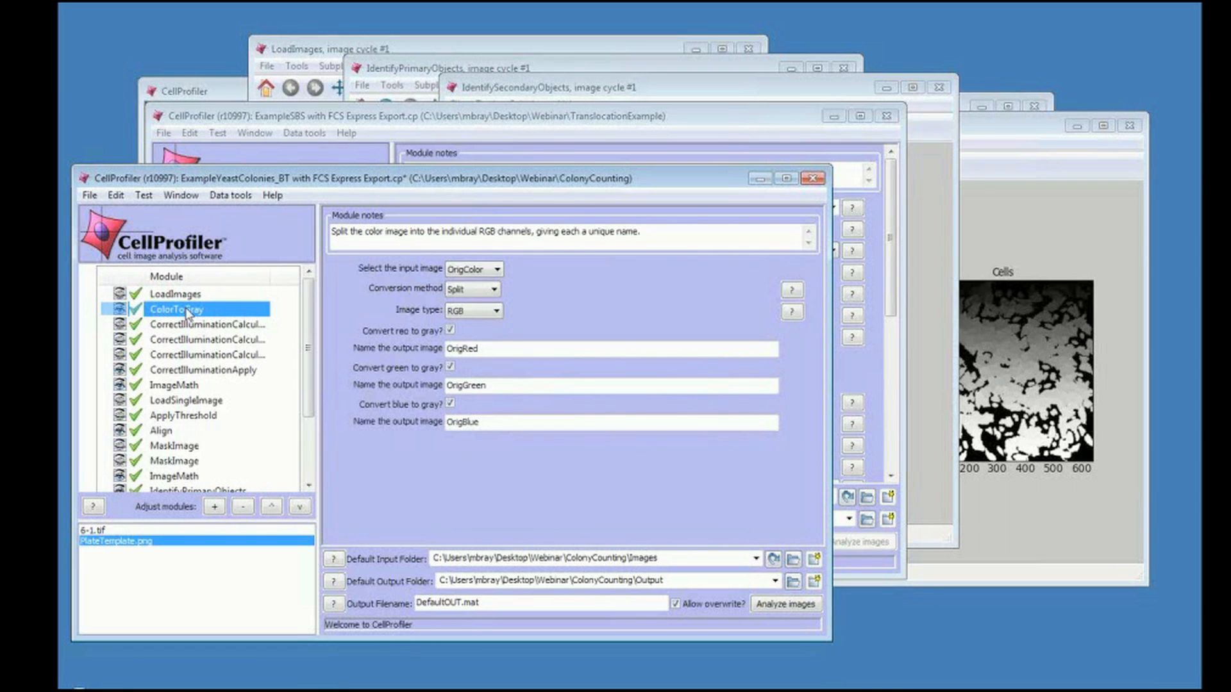
Switch to the translocation pipeline and review its IdentifySecondaryObjects and LoadImages module settings.
click(353, 121)
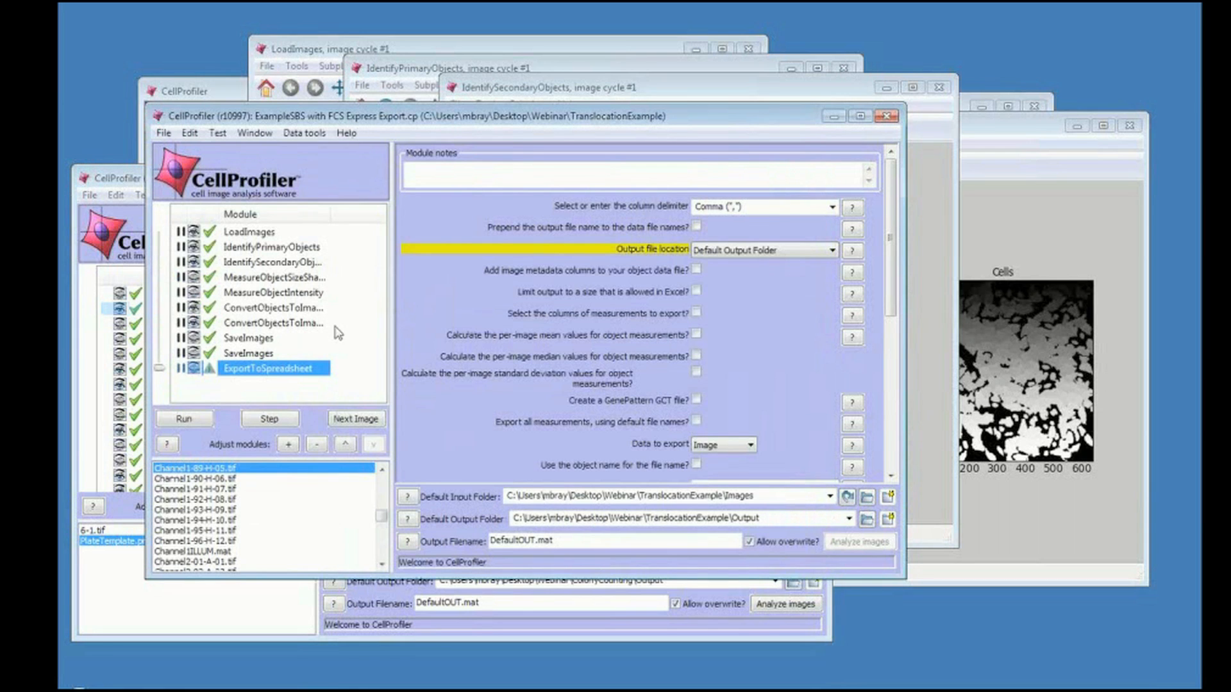
click(294, 266)
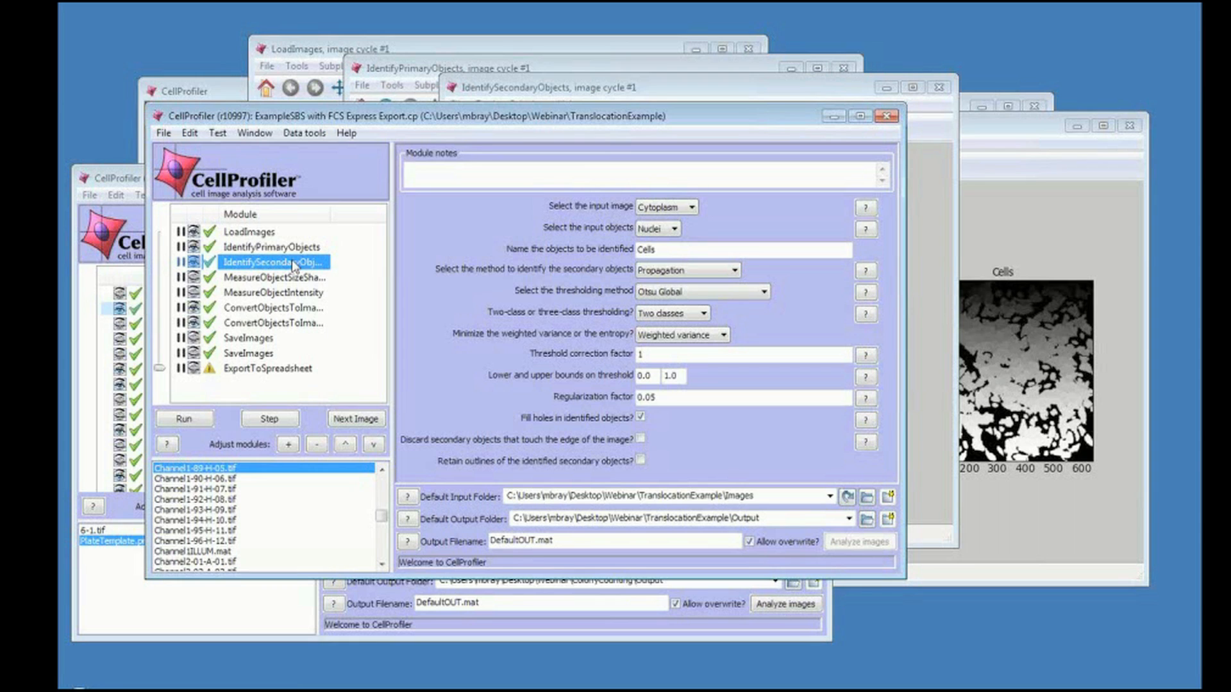
click(262, 234)
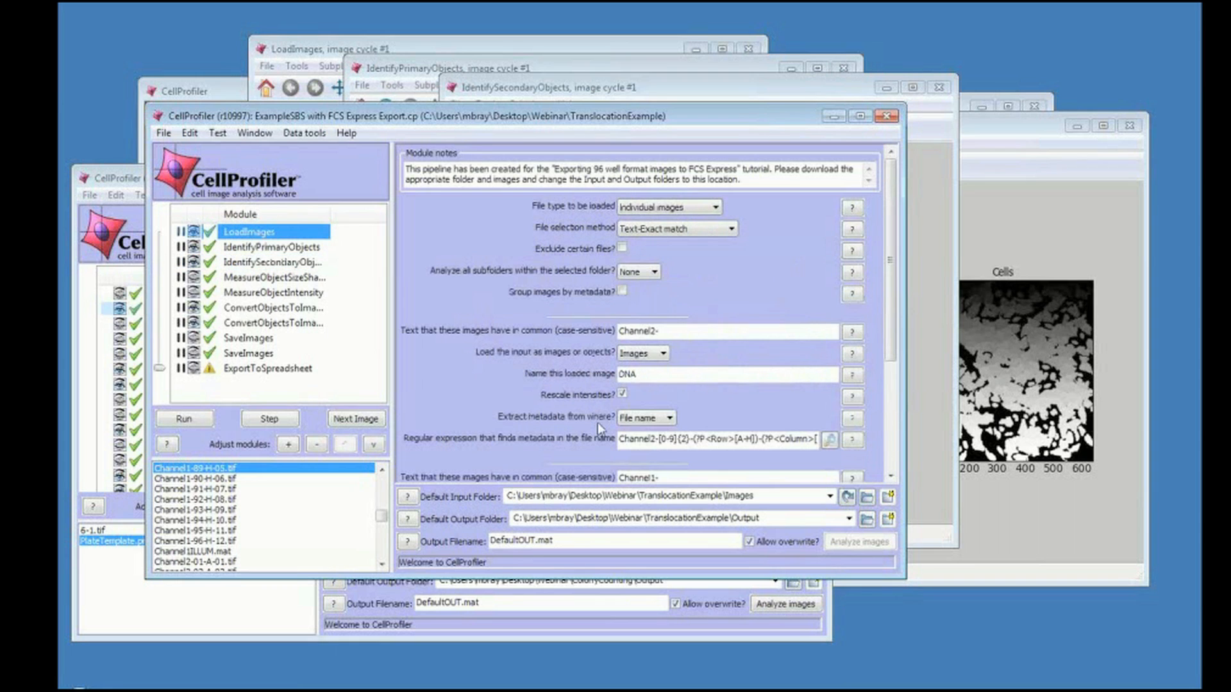
Open and read the help for the LoadImages regular expression that extracts metadata from the file name, then close it.
click(647, 441)
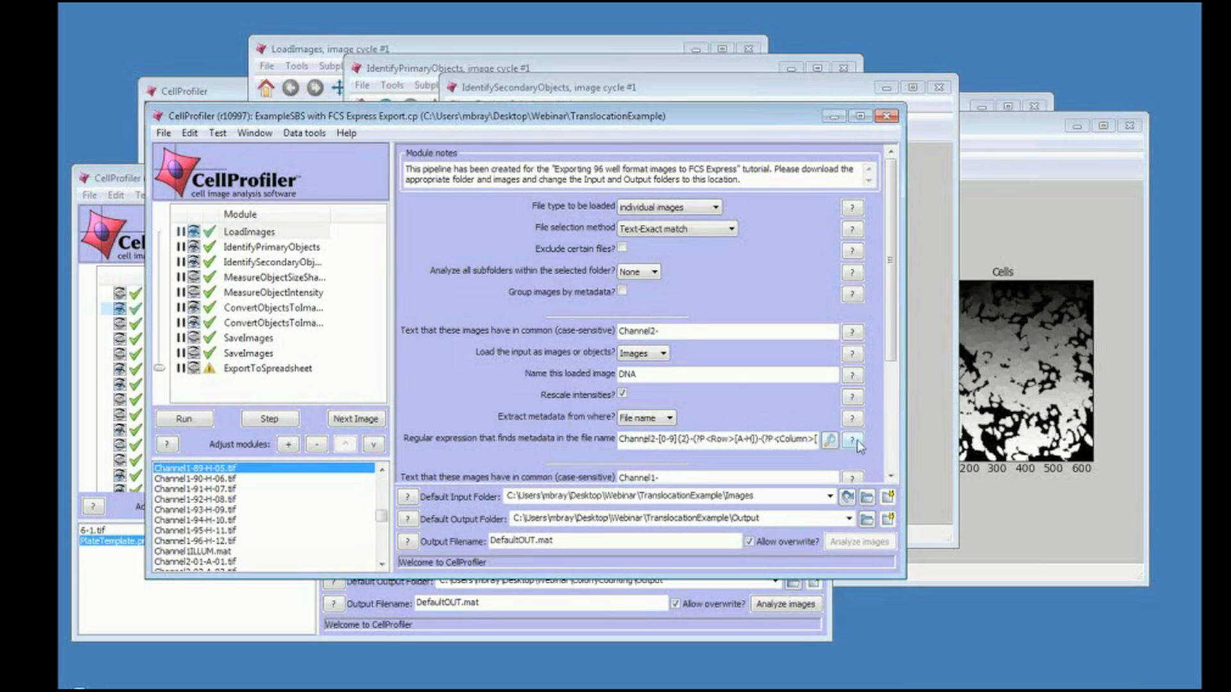
click(852, 440)
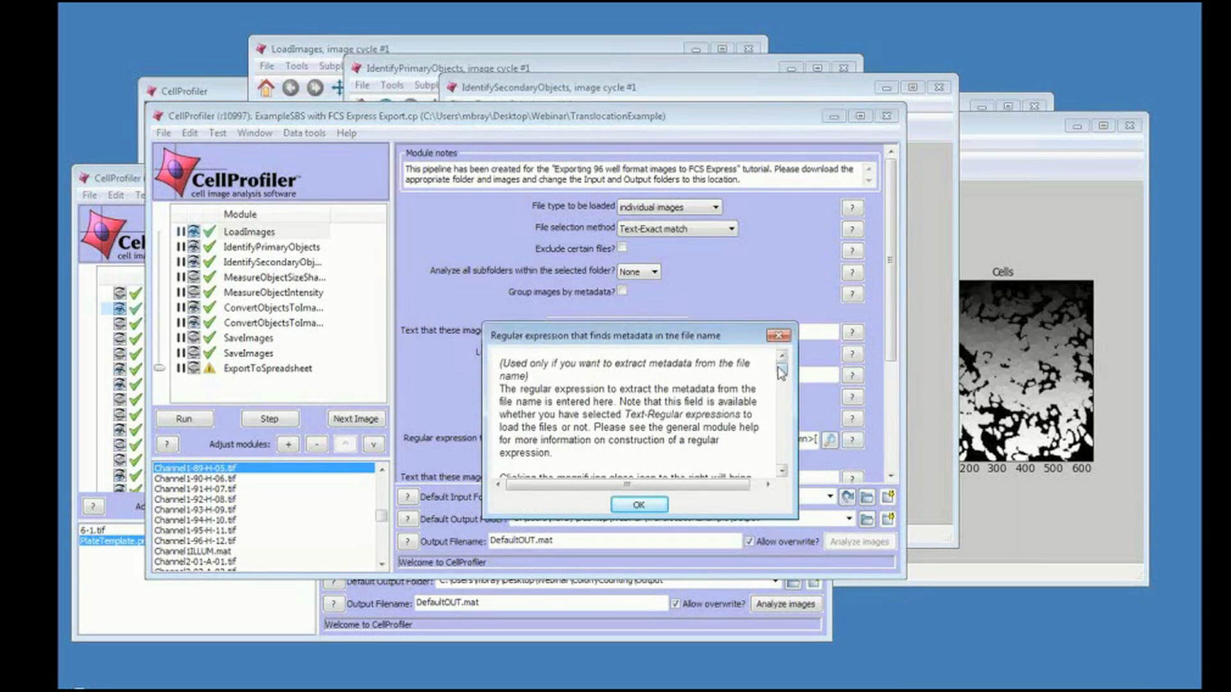
mouse_move(781, 372)
mouse_down()
mouse_move(786, 461)
mouse_move(783, 352)
mouse_up()
click(778, 336)
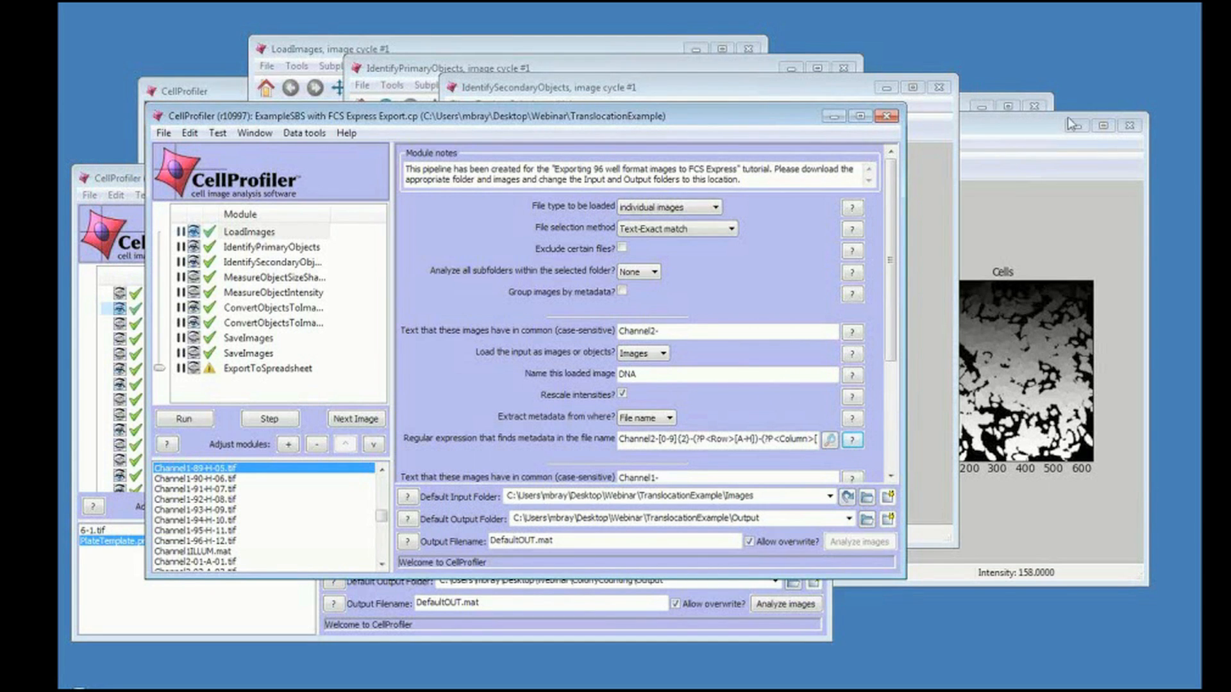
click(1177, 70)
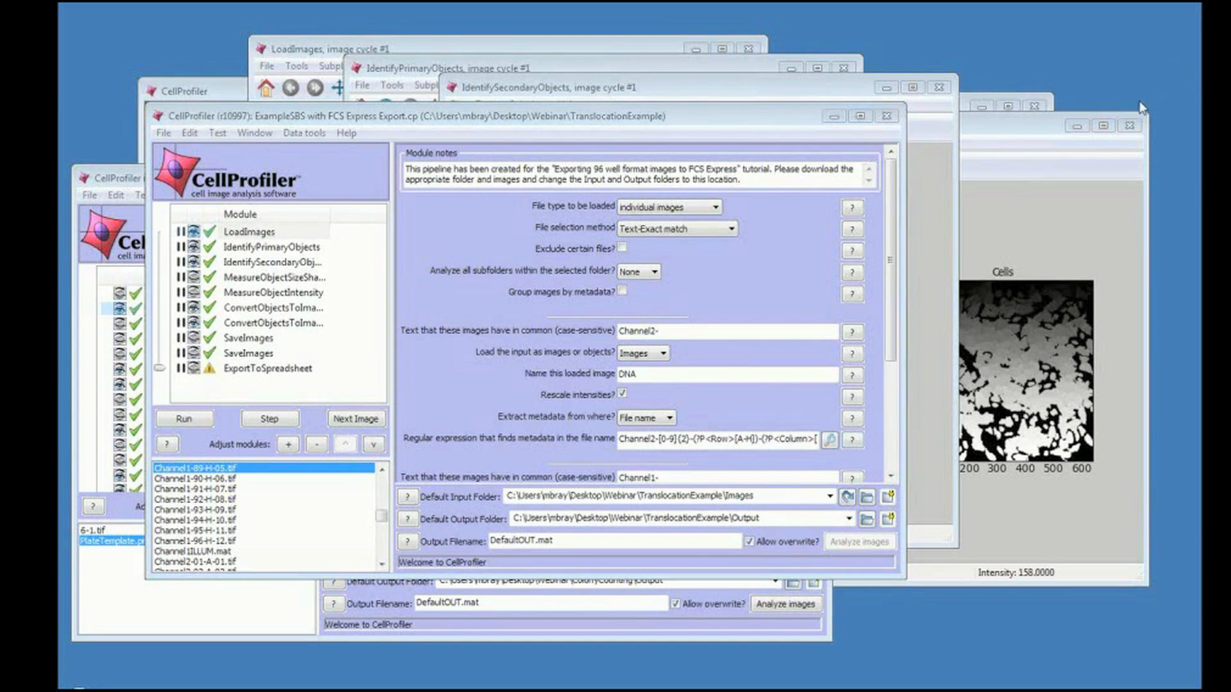
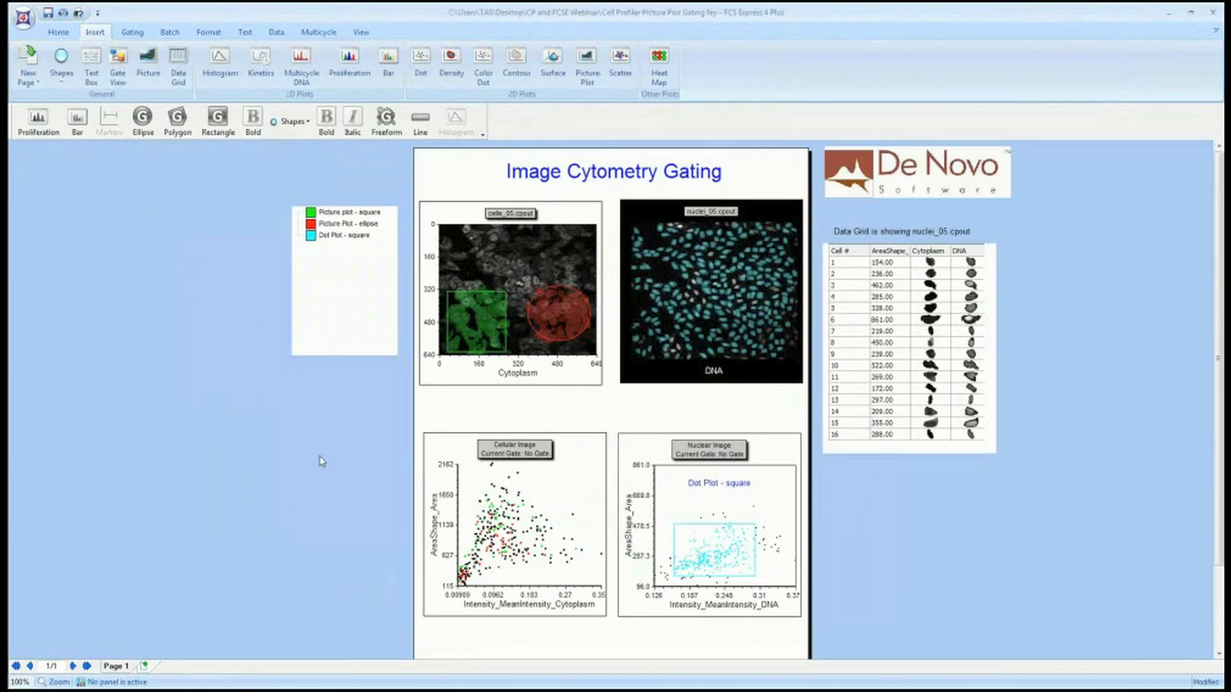
Resize the gate legend box so it fits tightly around its three entries.
click(395, 355)
drag(396, 356, 400, 277)
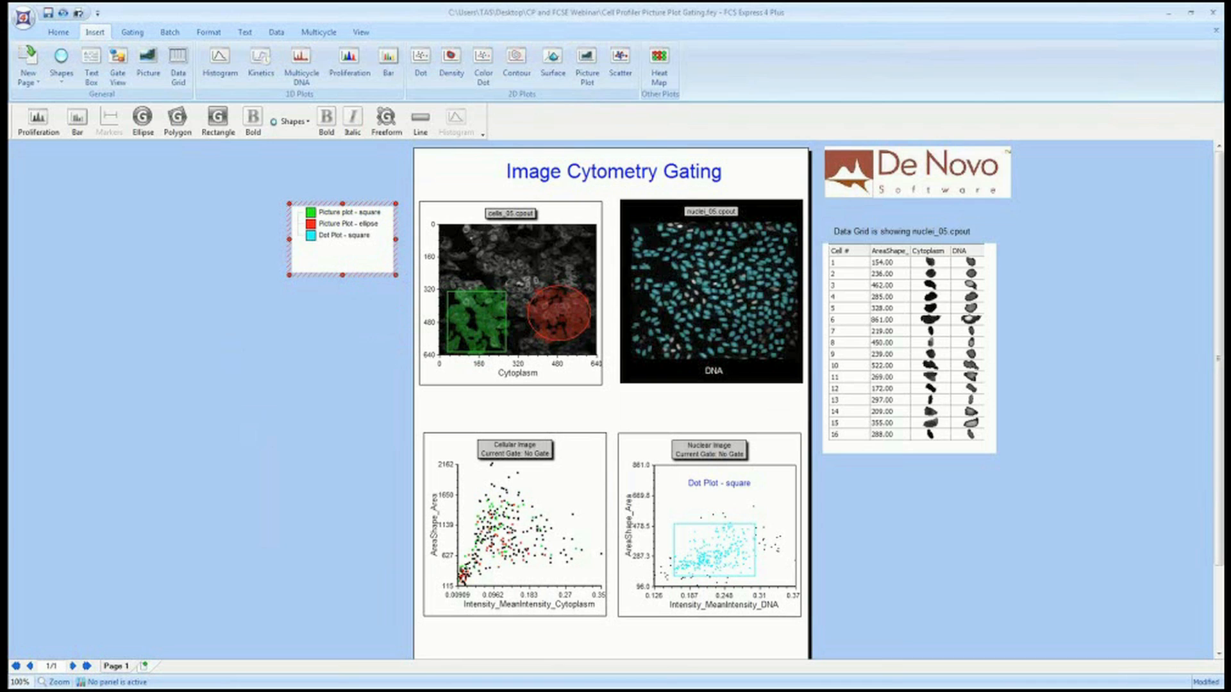
Browse each ribbon tab to review the available layout, gating, batch and data commands.
click(64, 34)
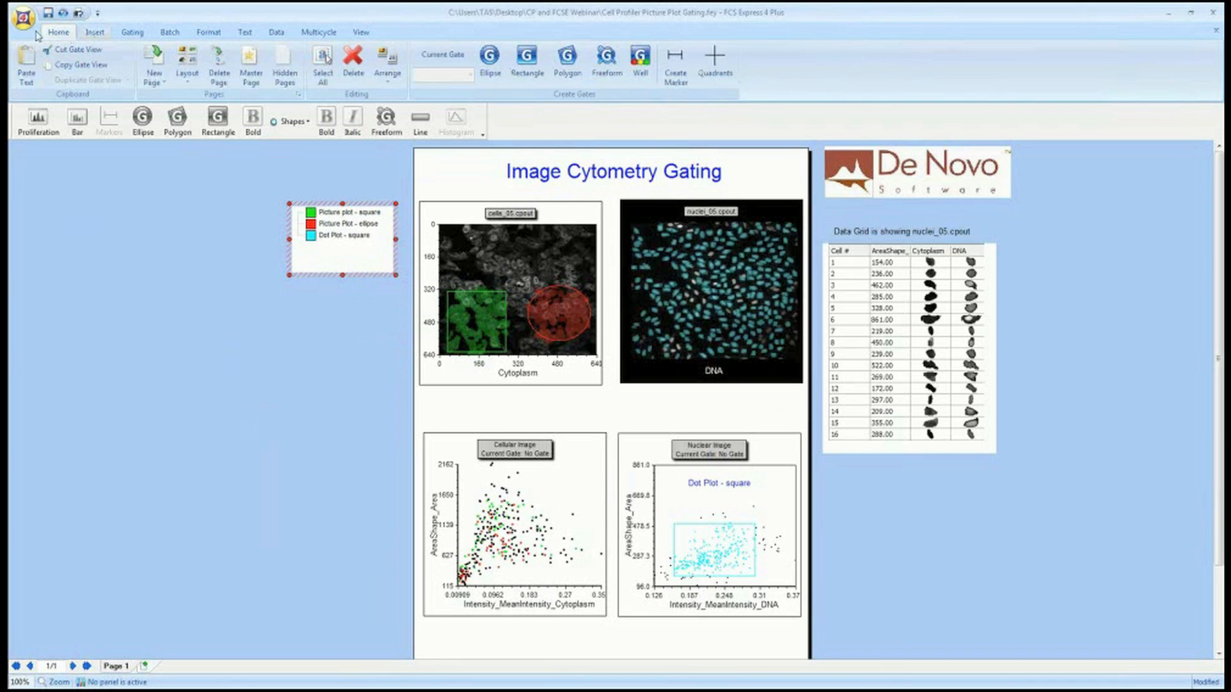
click(95, 34)
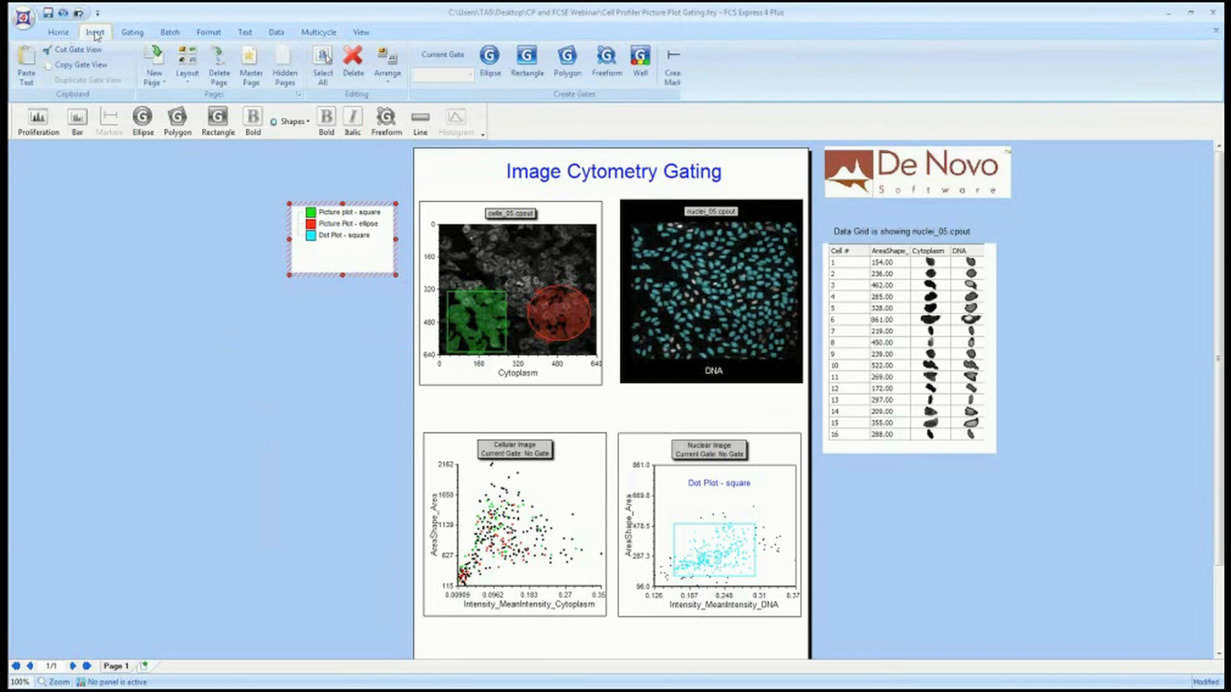
click(135, 34)
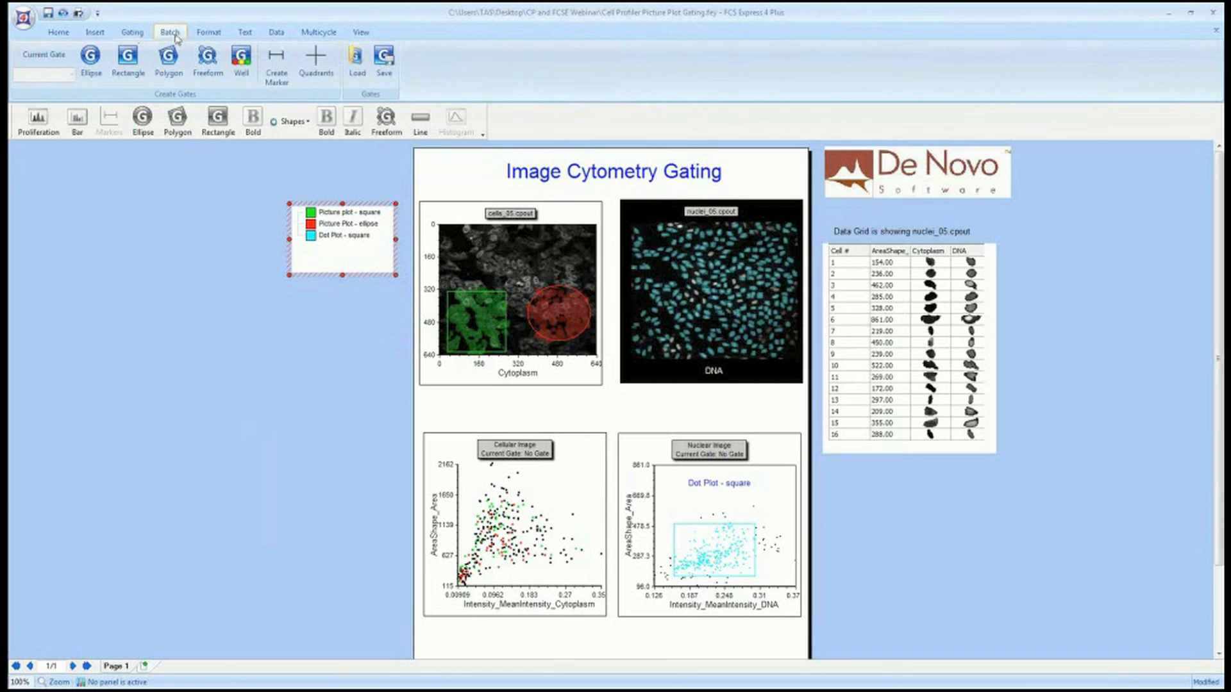
click(170, 33)
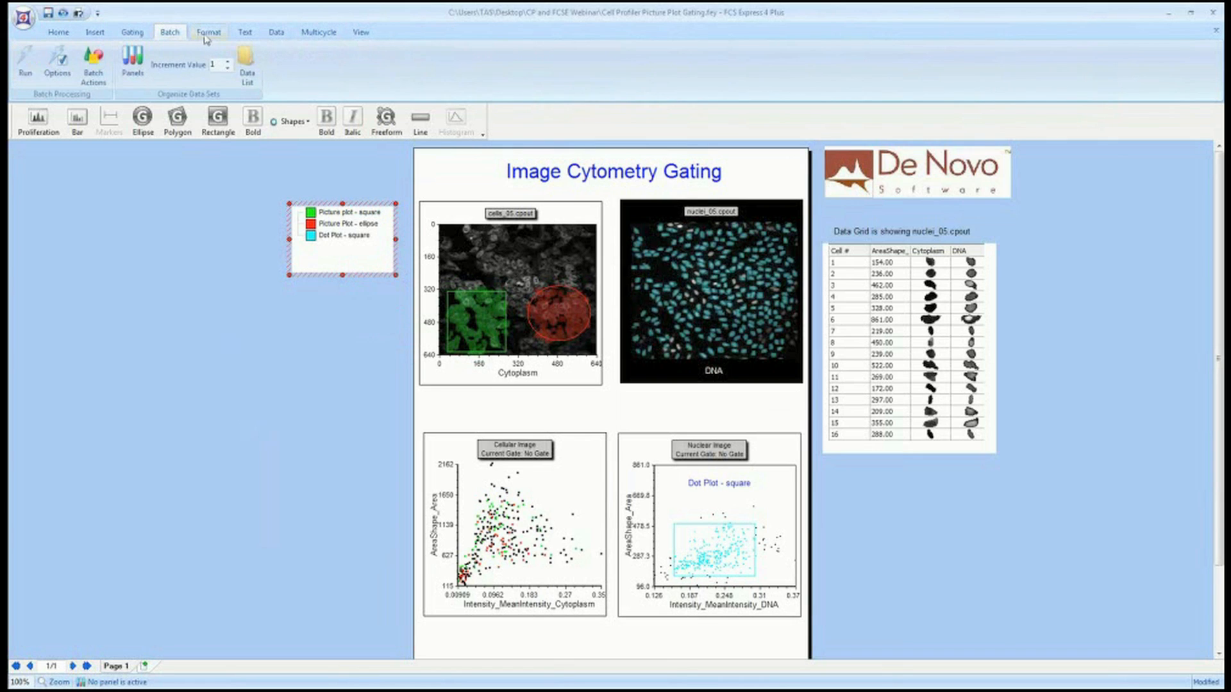
click(205, 36)
click(246, 36)
click(275, 36)
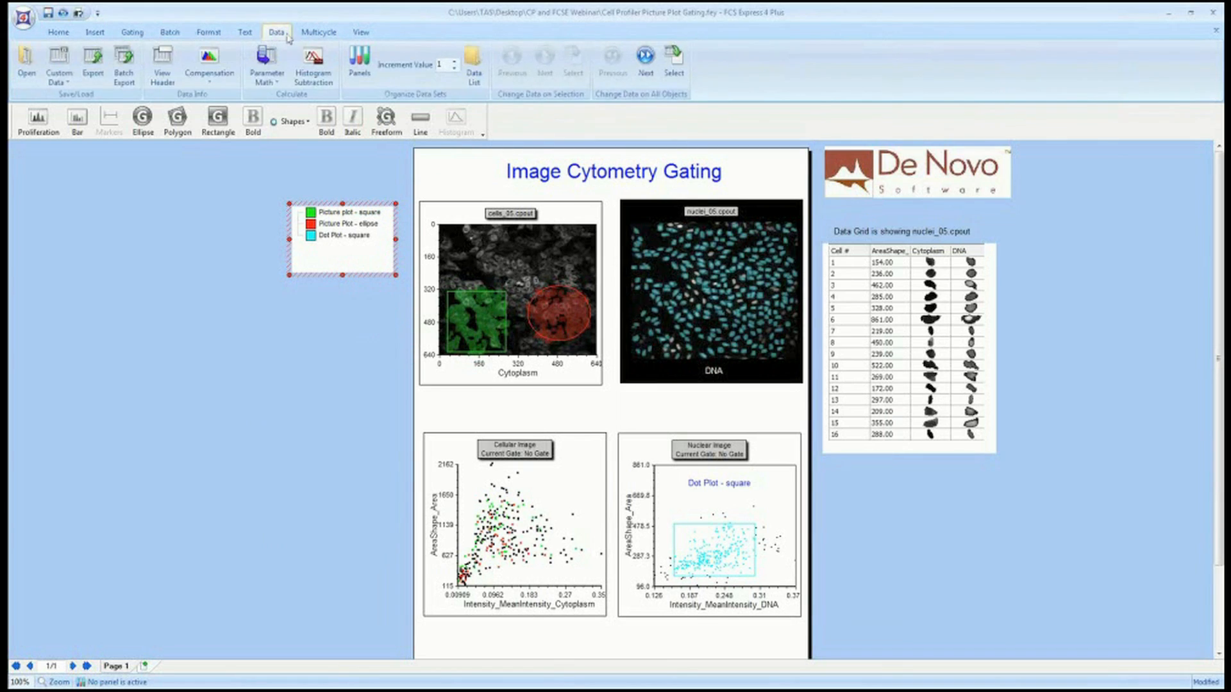
click(317, 34)
click(90, 36)
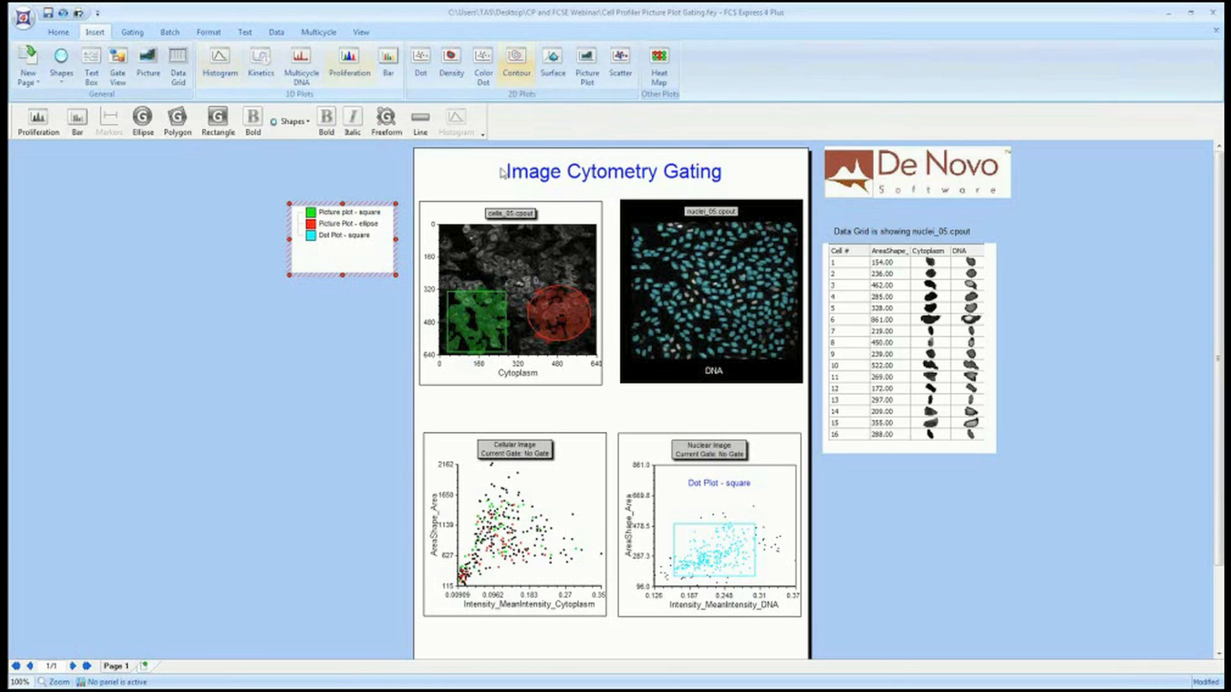
Open a new blank layout and browse its save options before returning to the picture plot gating layout.
click(23, 18)
click(38, 46)
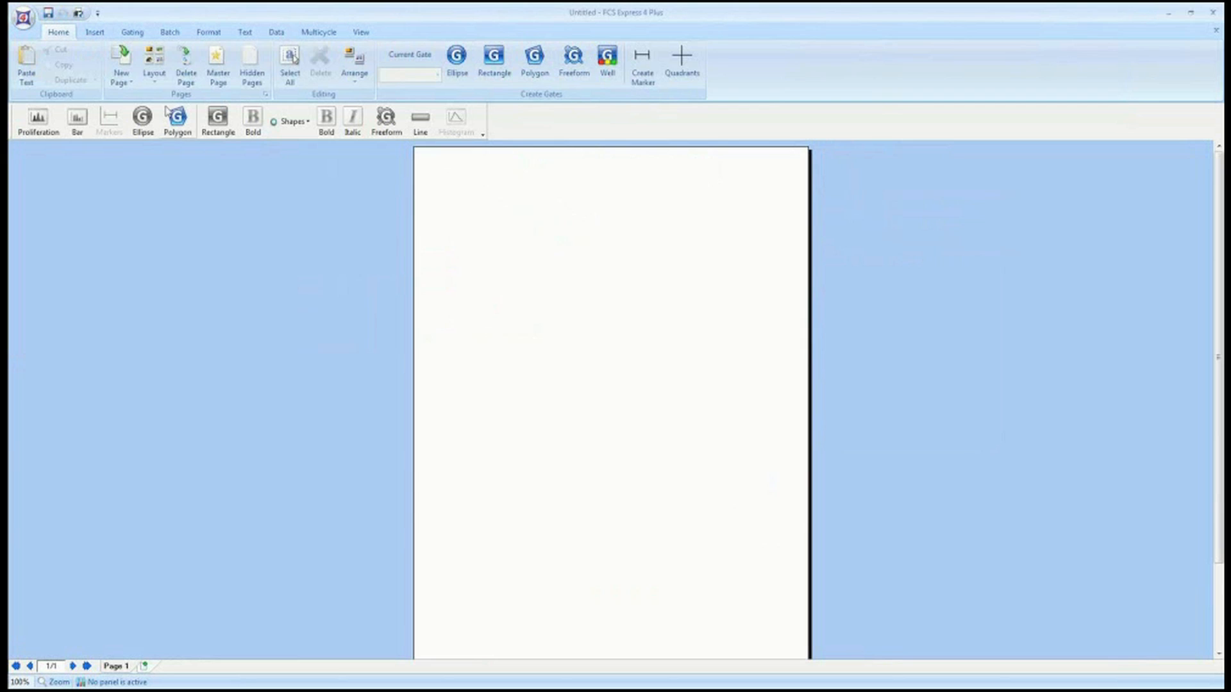
click(24, 19)
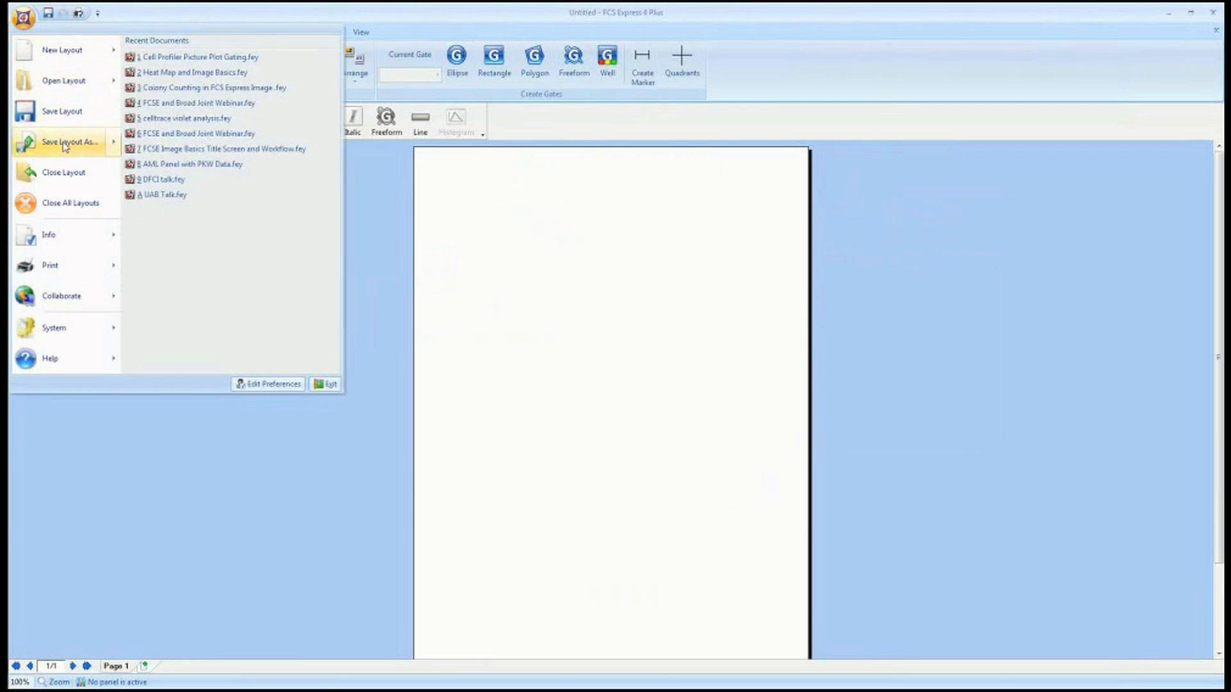
mouse_move(64, 146)
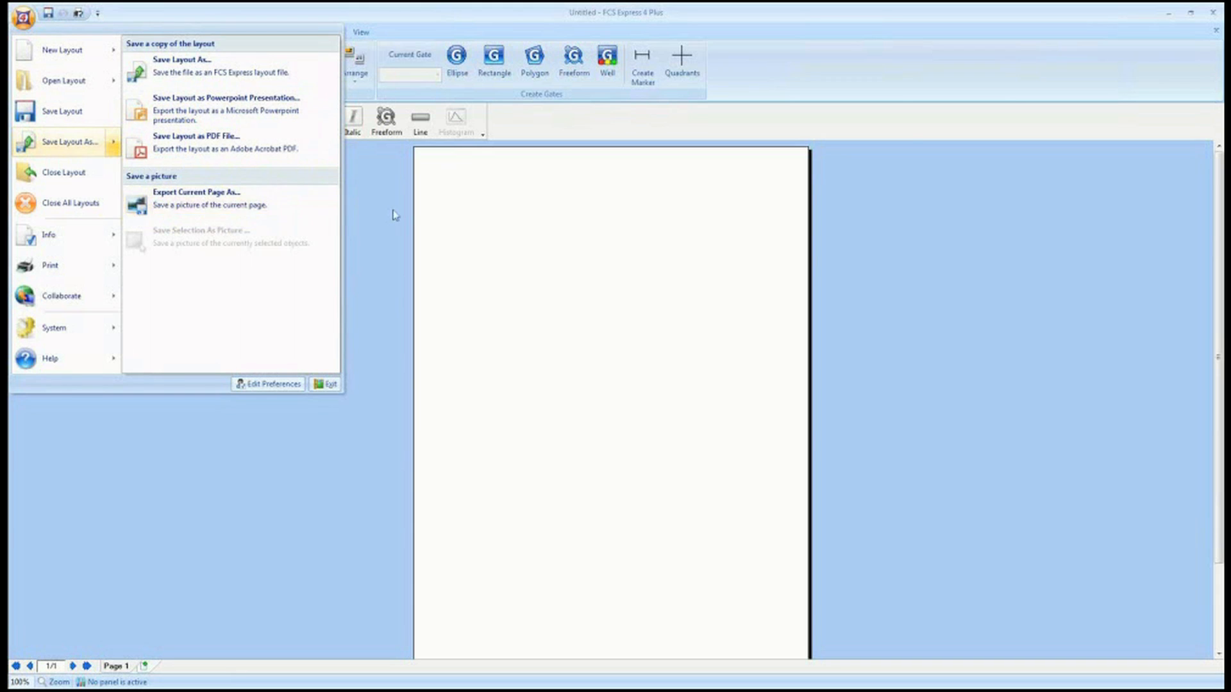
click(427, 209)
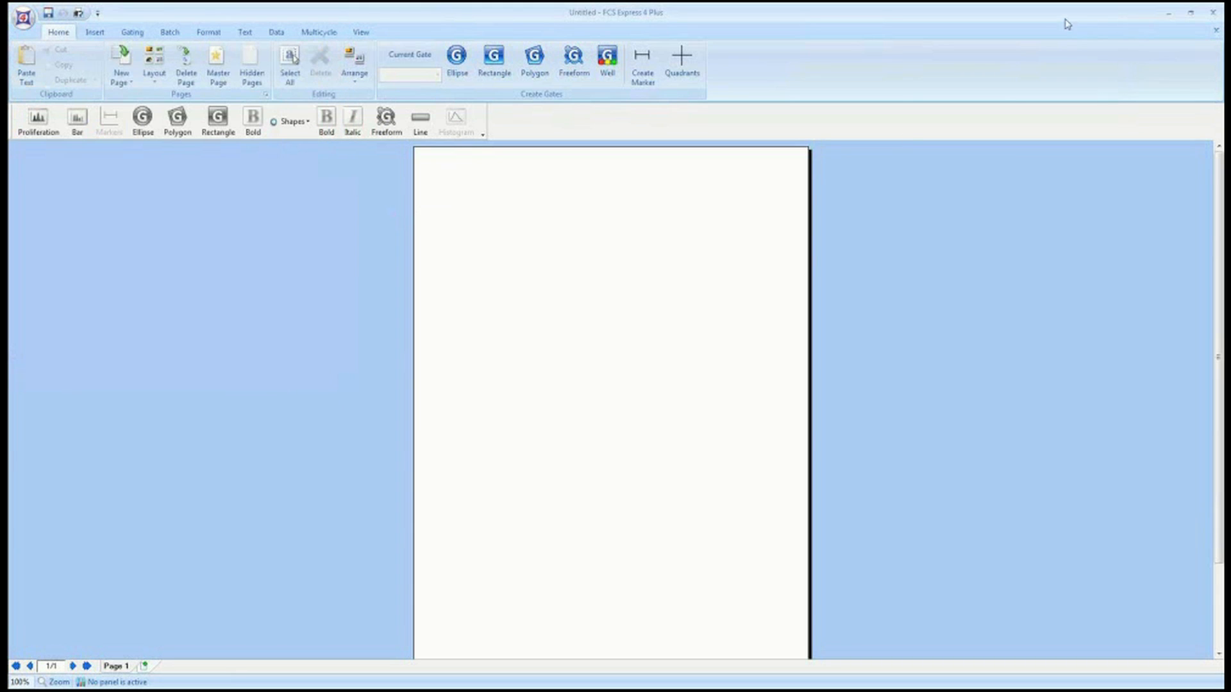
drag(1044, 17, 1024, 135)
click(1151, 128)
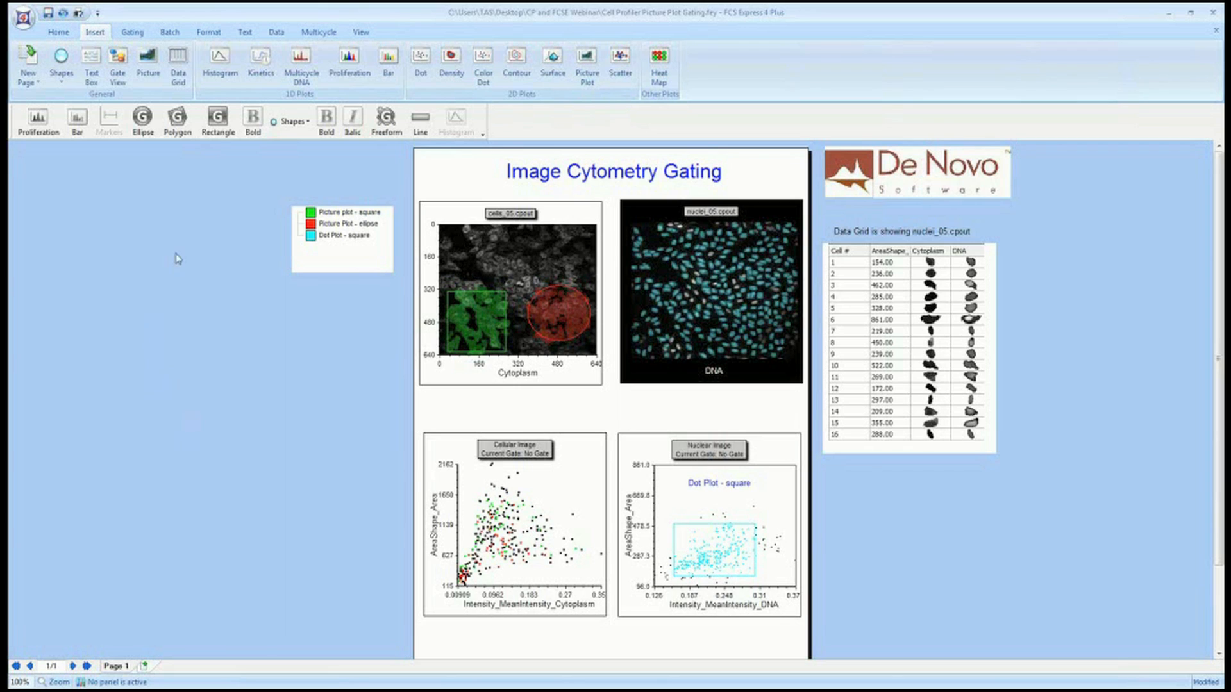
Open the Data List, review its four cpout files, and move the list beside the data grid.
click(277, 33)
click(482, 68)
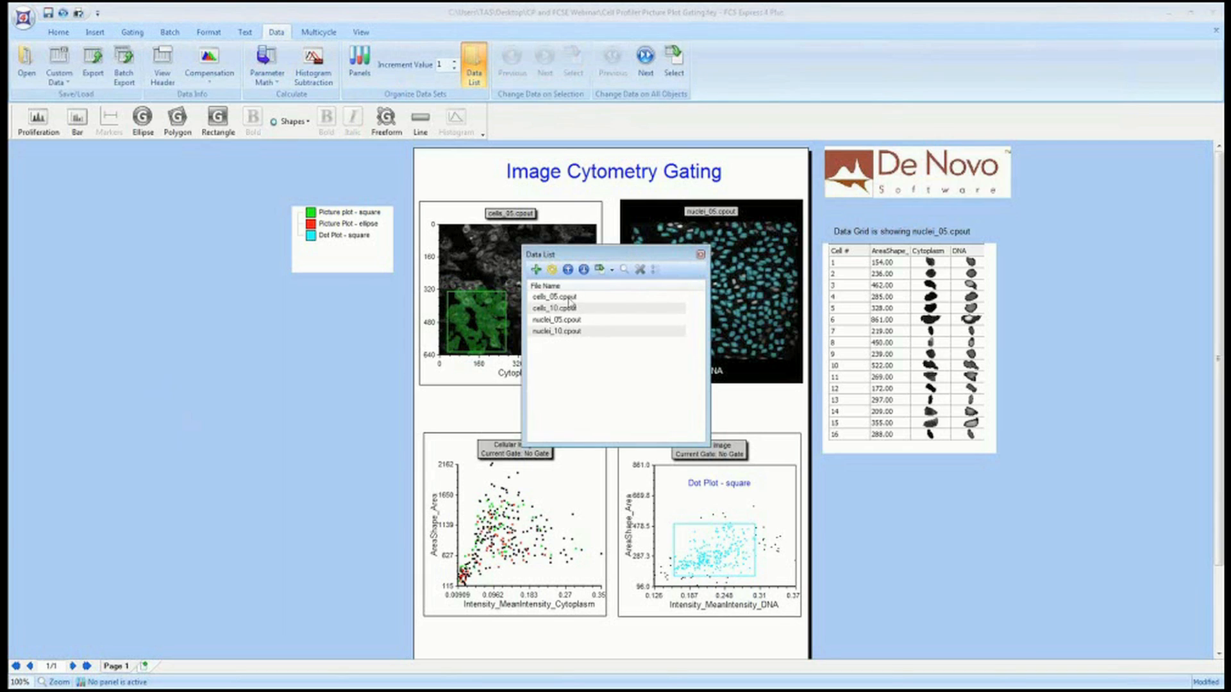
click(568, 298)
click(569, 309)
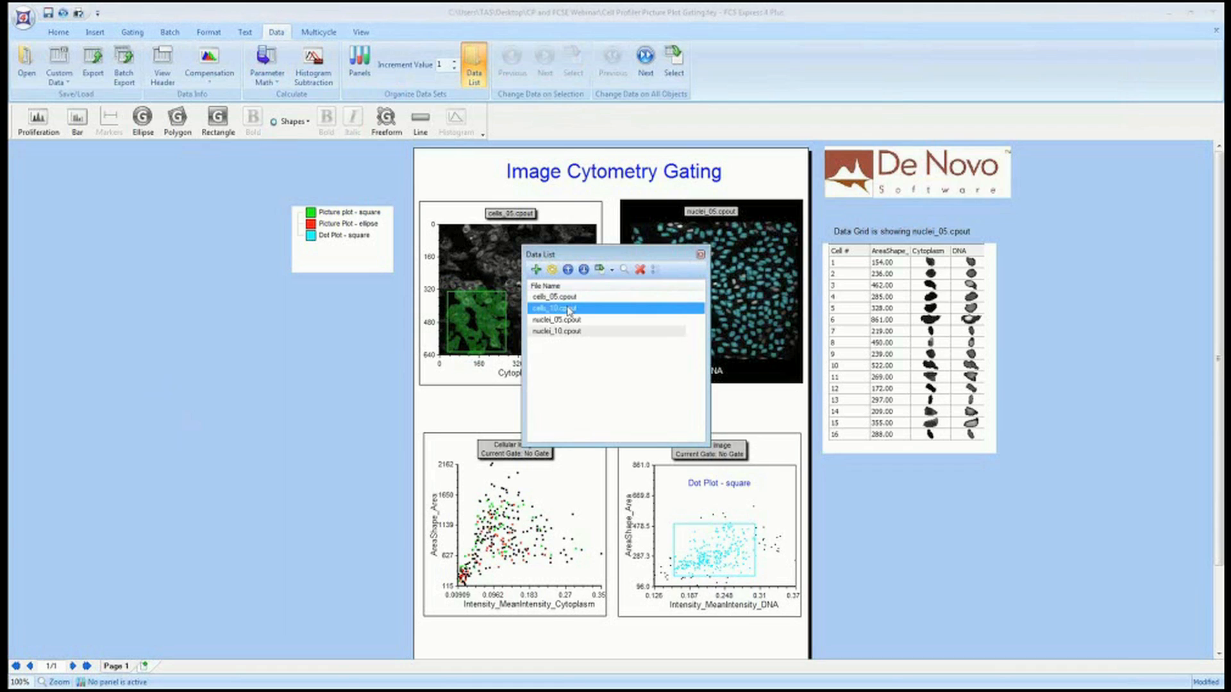
click(570, 319)
click(573, 332)
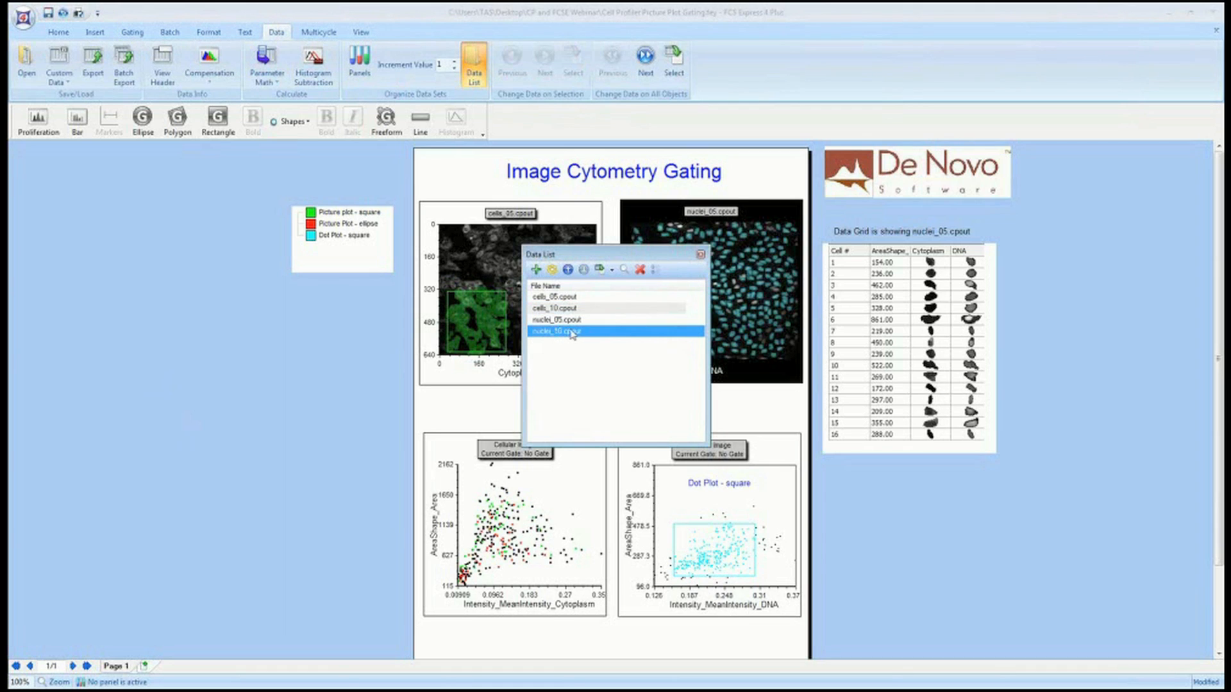
click(551, 298)
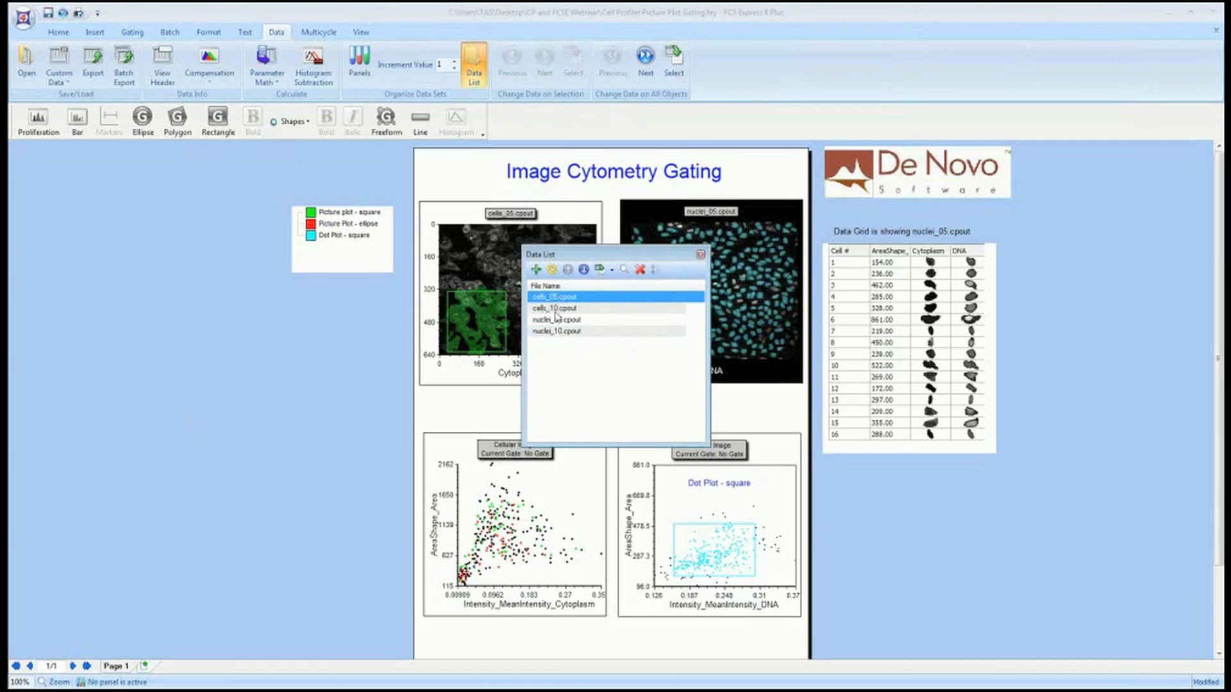
click(556, 309)
click(562, 320)
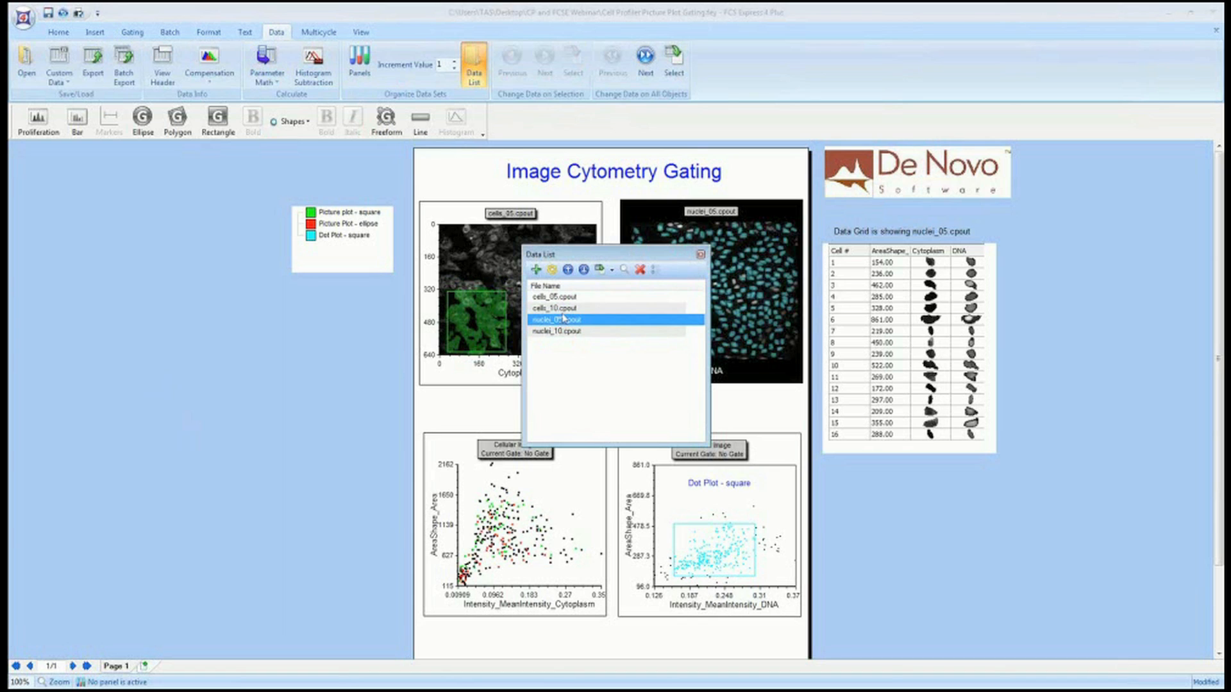
click(559, 332)
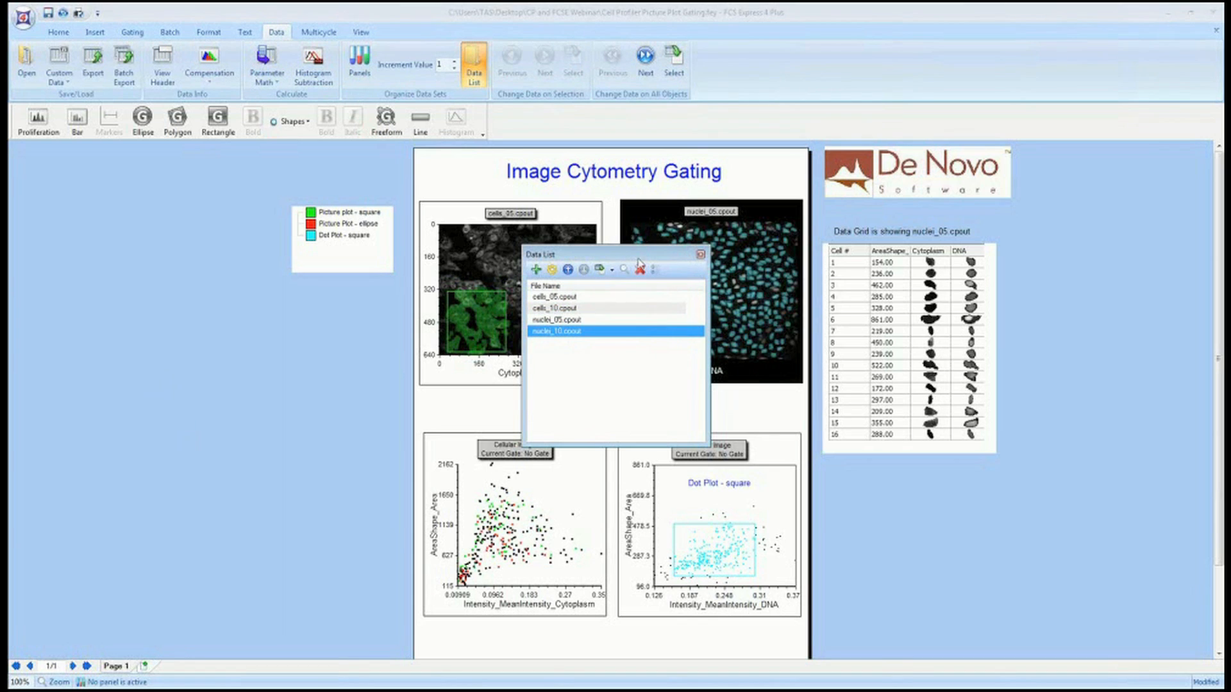
drag(617, 256, 1099, 252)
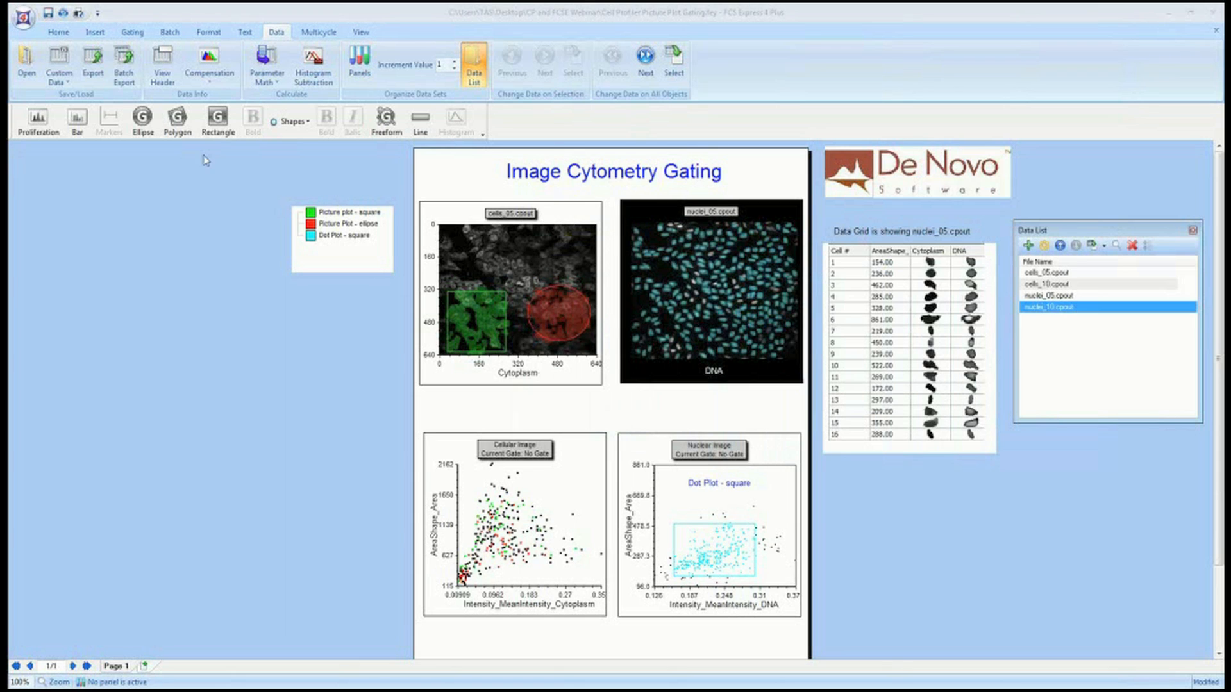
Insert a dot plot from cells_05.cpout of AreaShape_Area versus Intensity_IntegratedIntensity_Cytoplasm.
click(88, 34)
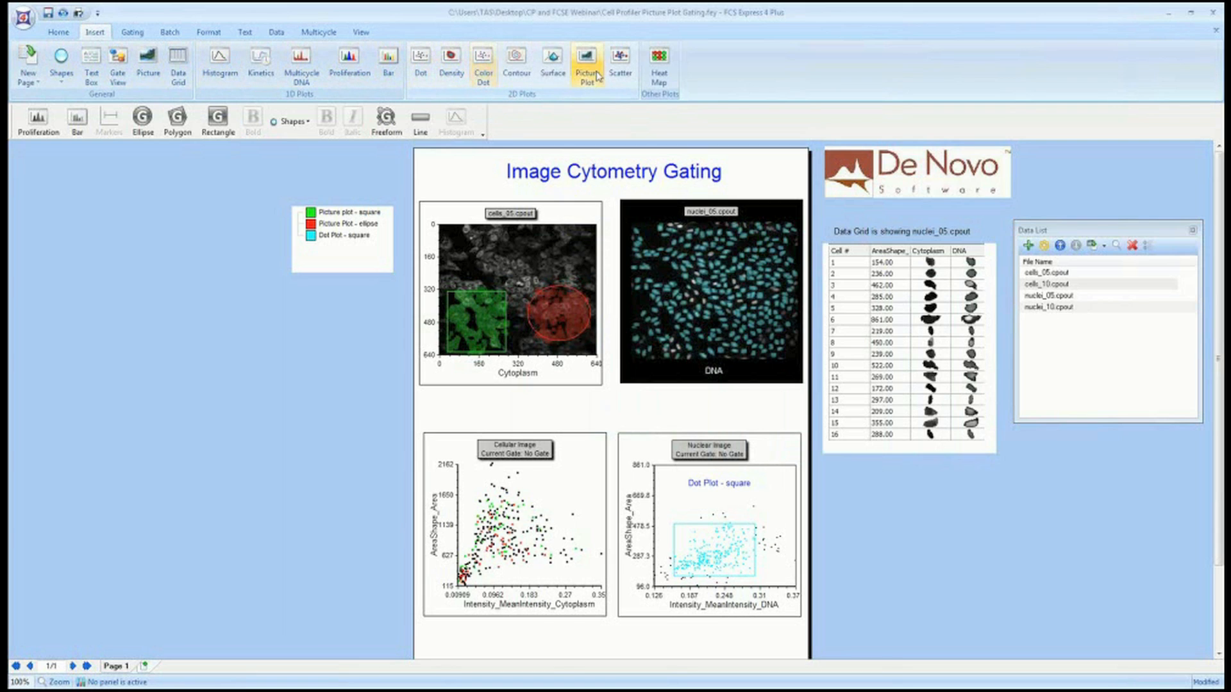
click(419, 61)
drag(129, 306, 357, 520)
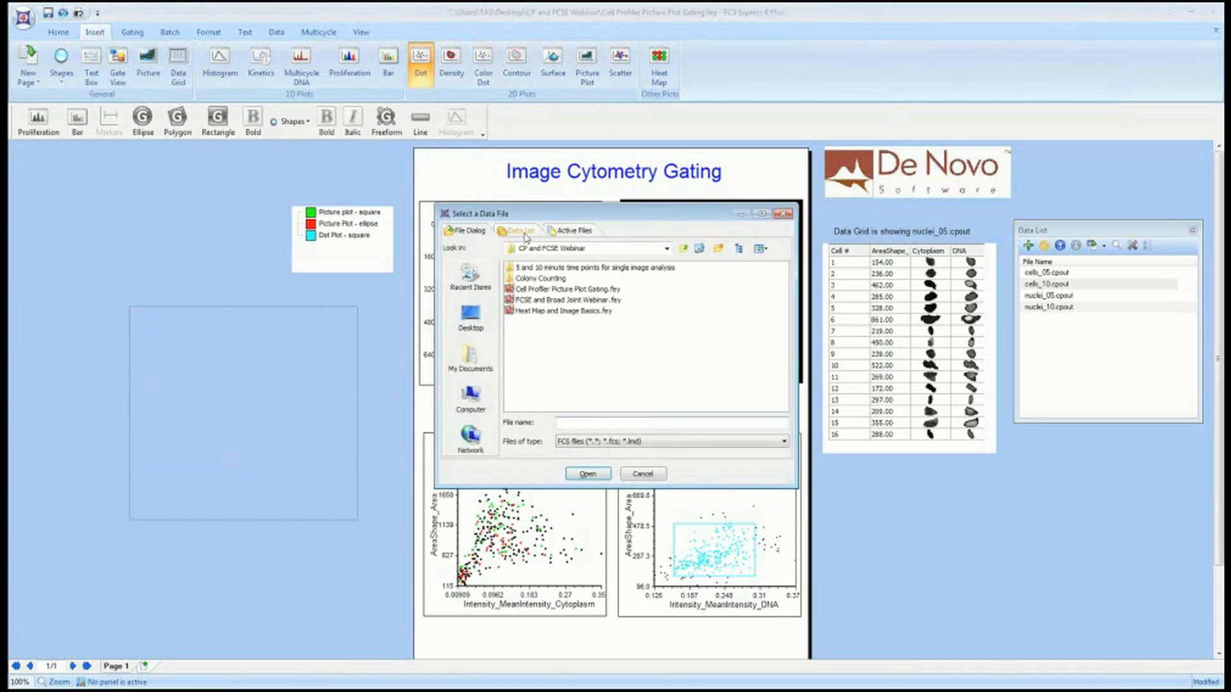
click(525, 232)
click(478, 263)
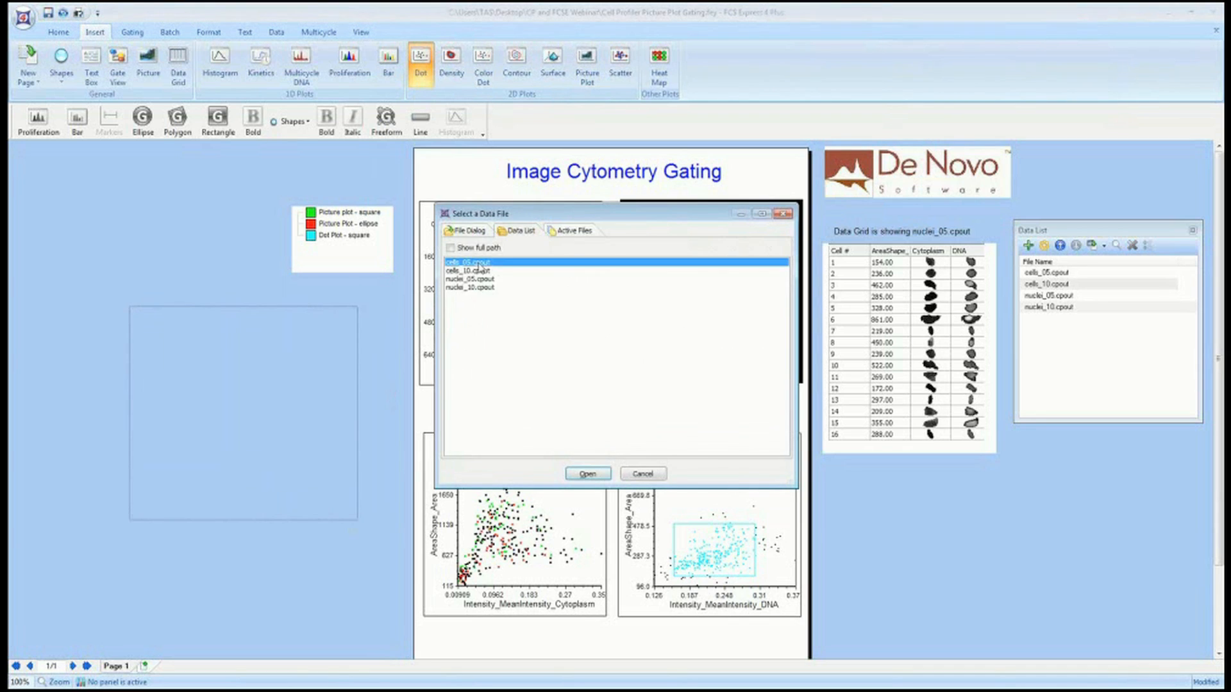
click(587, 474)
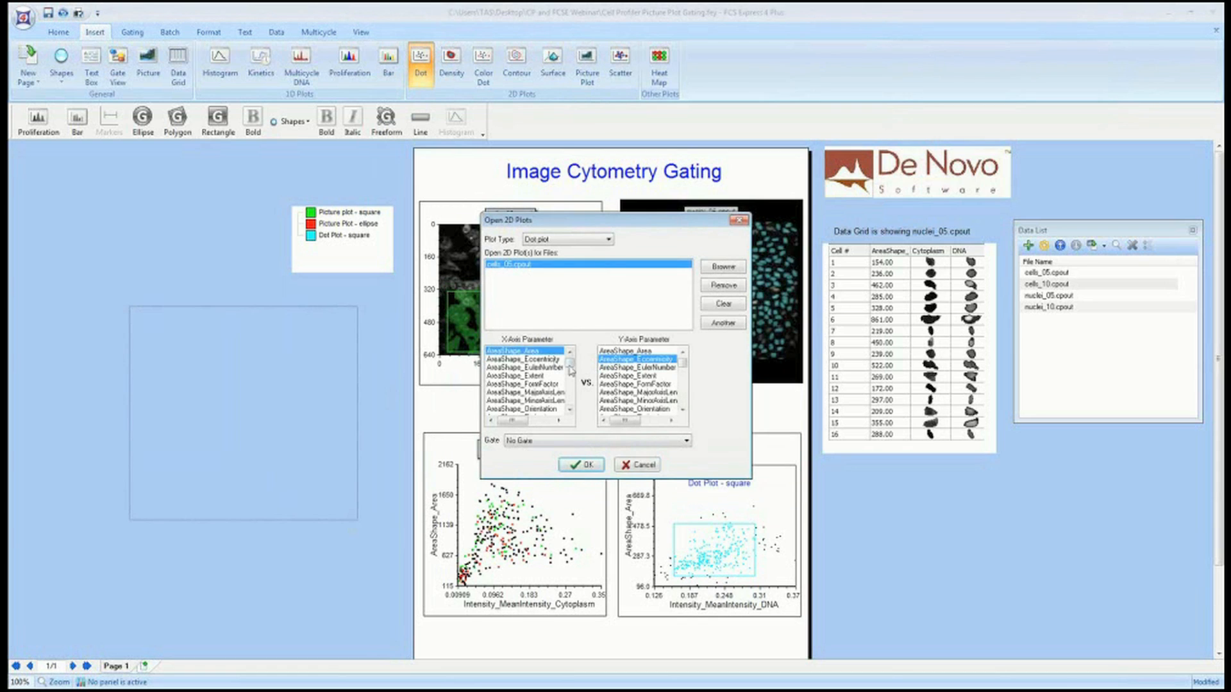
mouse_move(570, 370)
mouse_down()
mouse_move(572, 399)
mouse_move(570, 359)
mouse_up()
drag(682, 363, 681, 389)
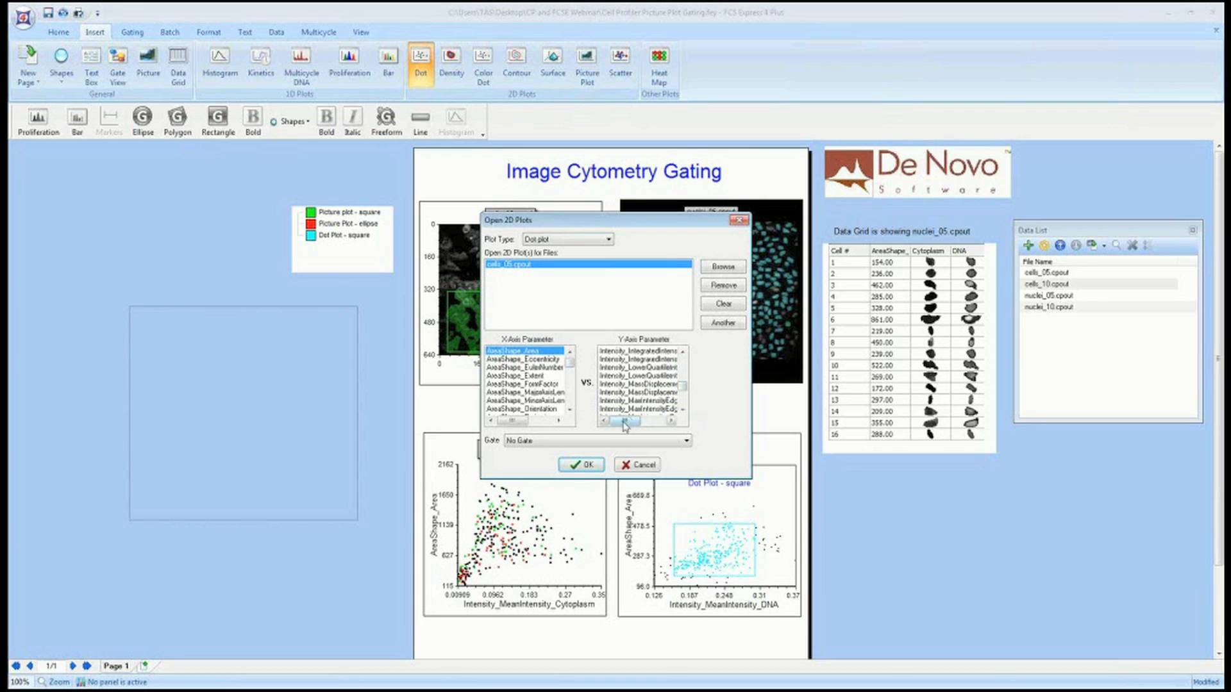
mouse_move(624, 424)
mouse_down()
mouse_move(637, 423)
mouse_move(623, 421)
mouse_up()
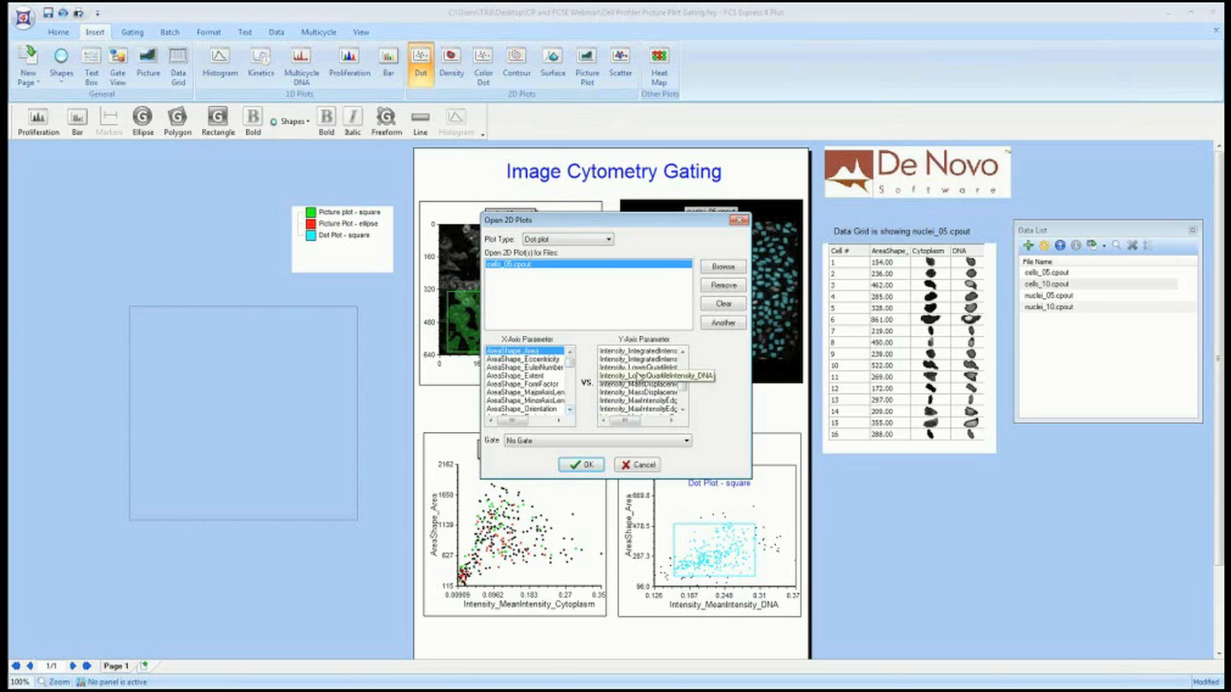
click(644, 357)
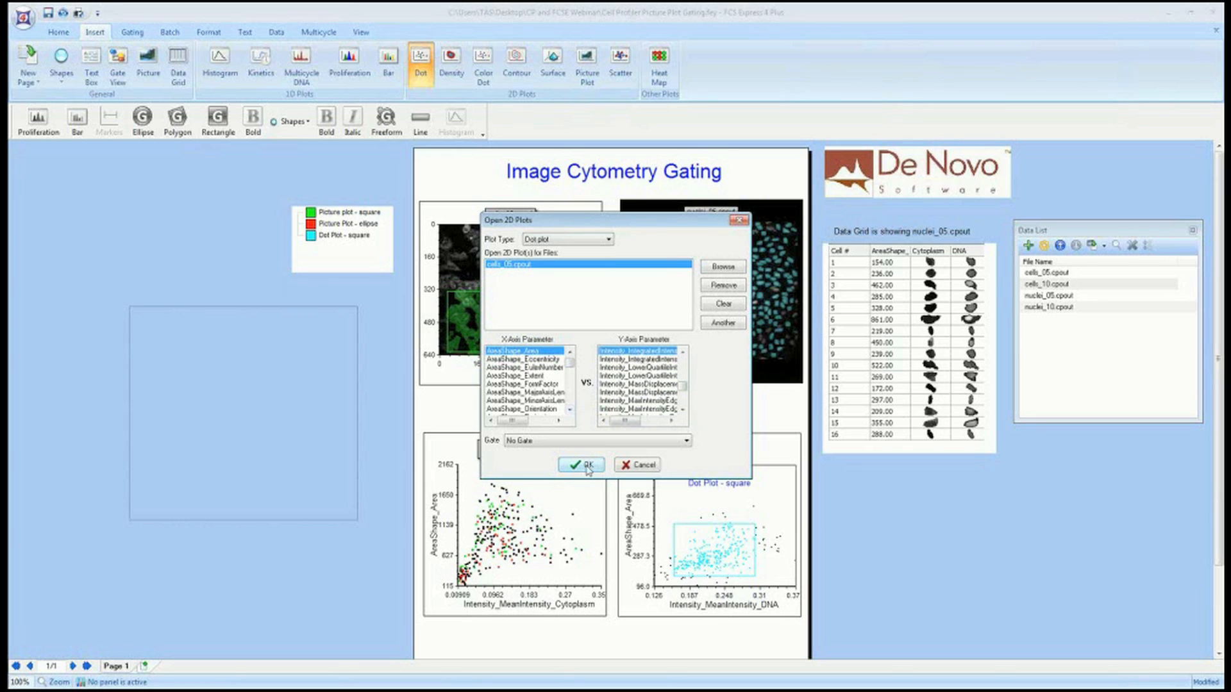
click(580, 465)
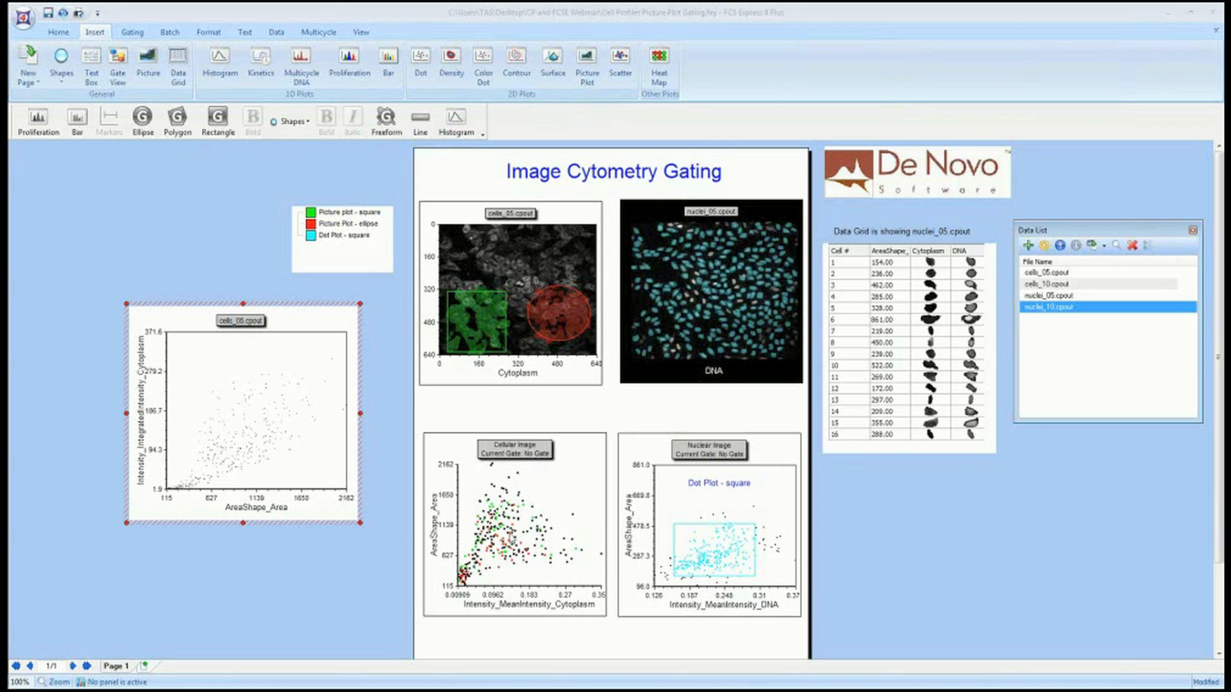
Delete the newly inserted dot plot.
click(333, 304)
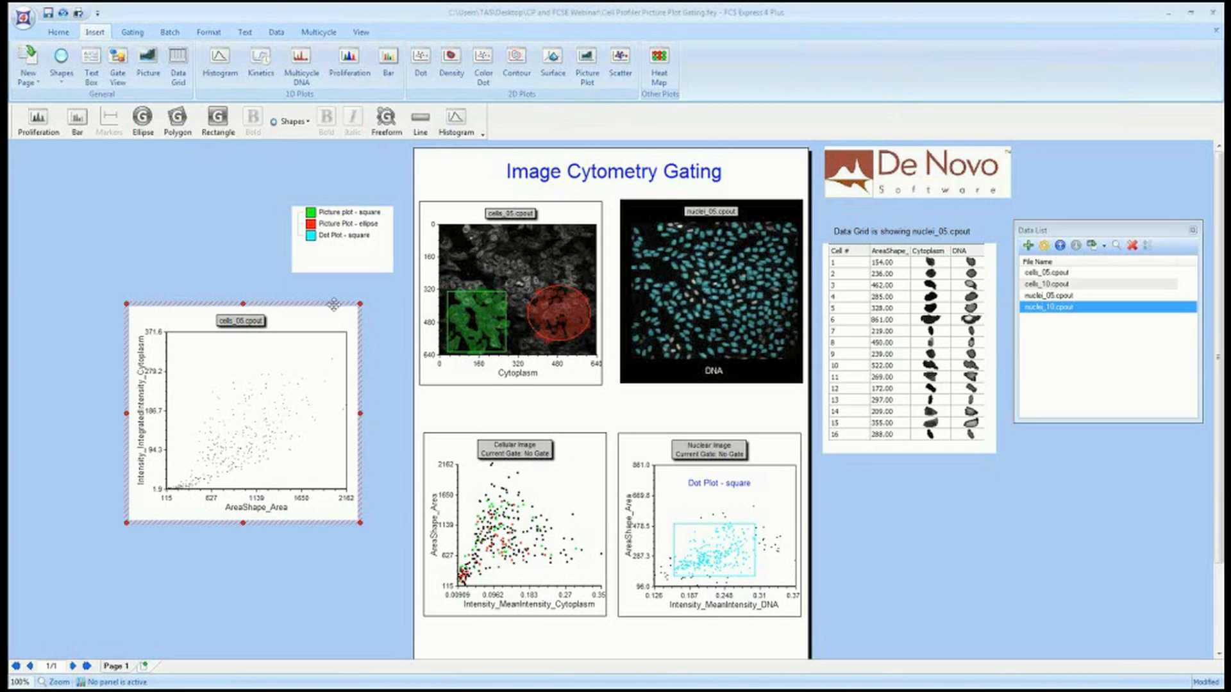
key(Delete)
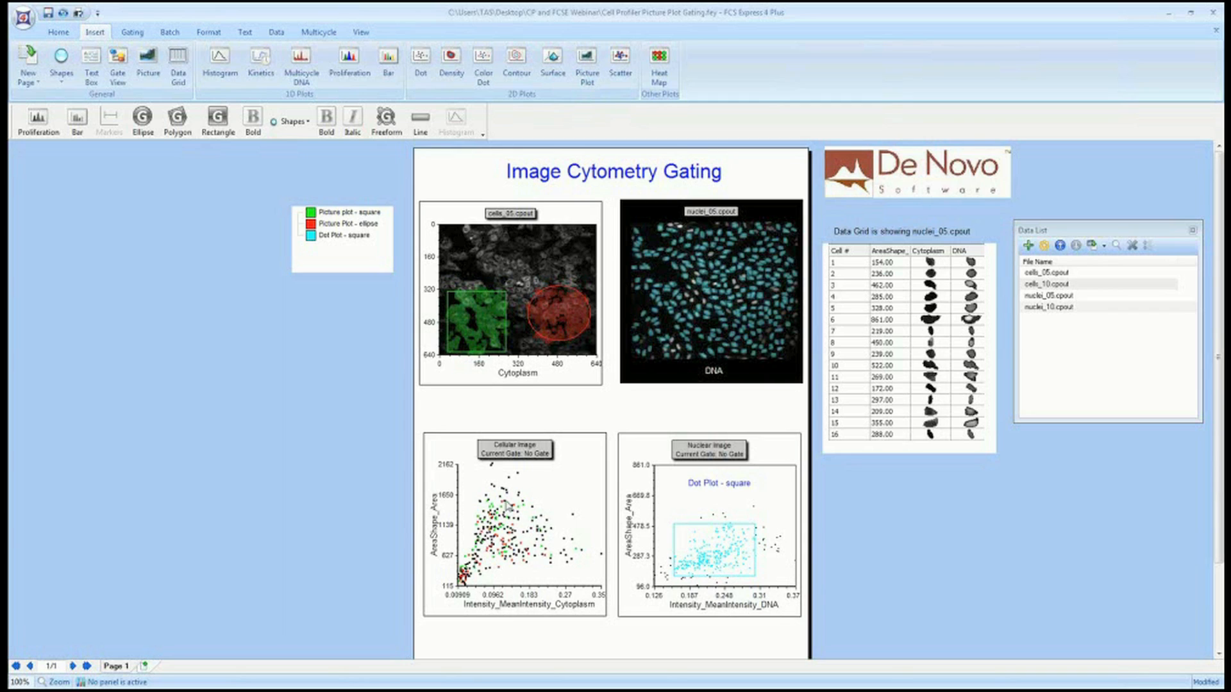
Select the gates on the cells picture plot and their legend entries to compare which gate each refers to.
click(496, 308)
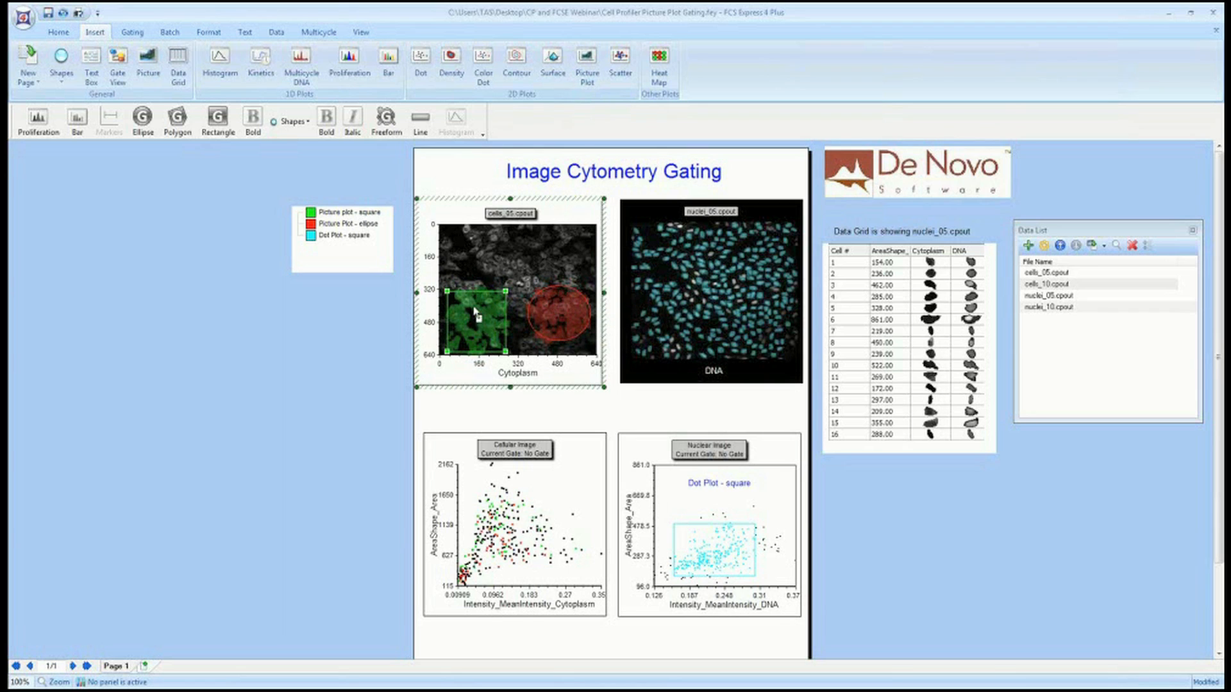
click(548, 308)
click(348, 214)
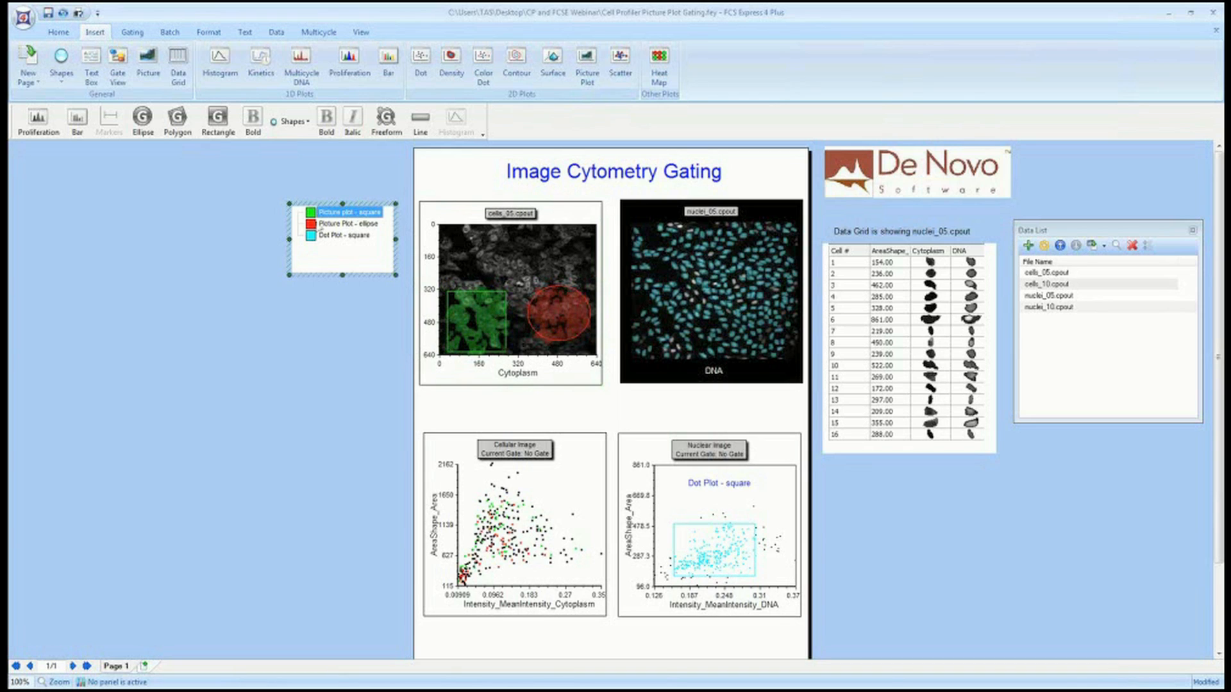
click(324, 223)
click(345, 236)
click(346, 212)
click(347, 224)
click(486, 313)
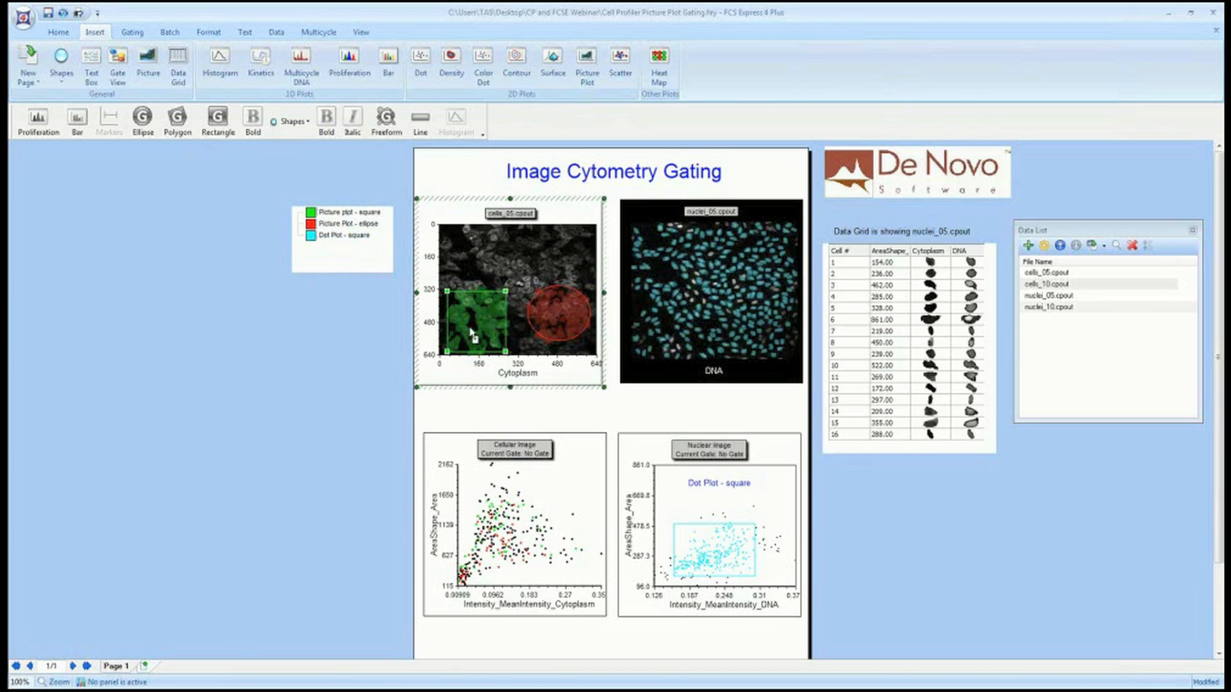
Move and shrink the square gate on the cells picture plot to a smaller region near the image's left edge.
drag(470, 337, 471, 274)
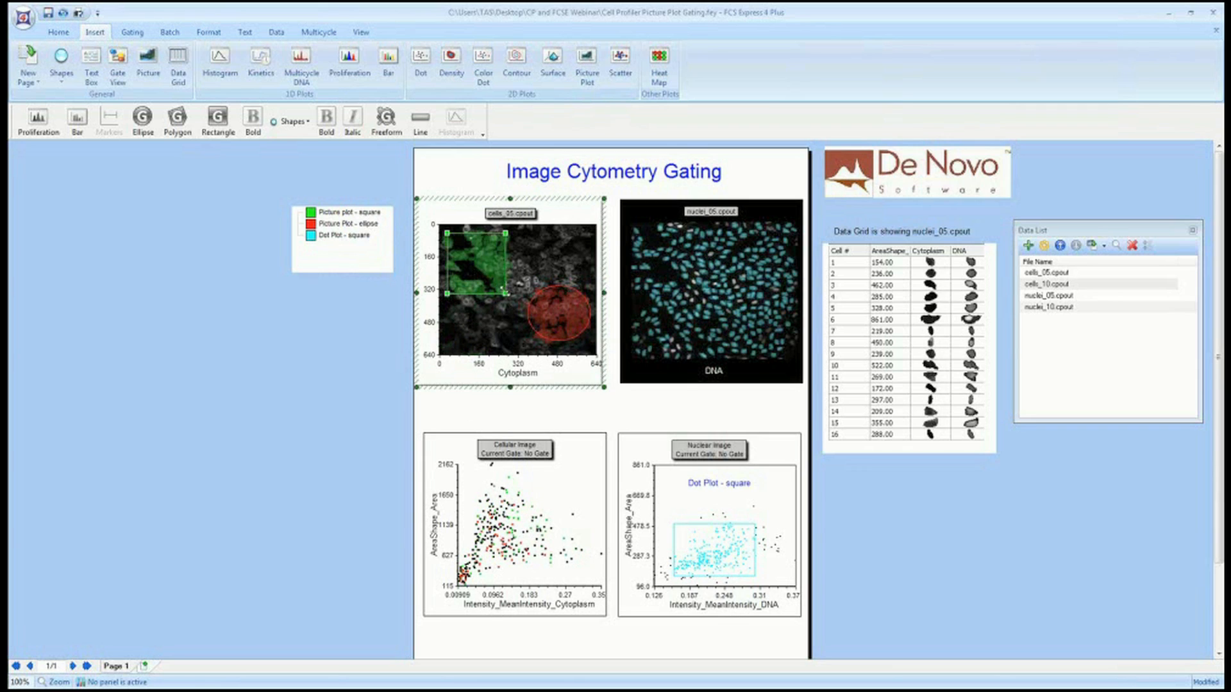
drag(493, 257, 493, 259)
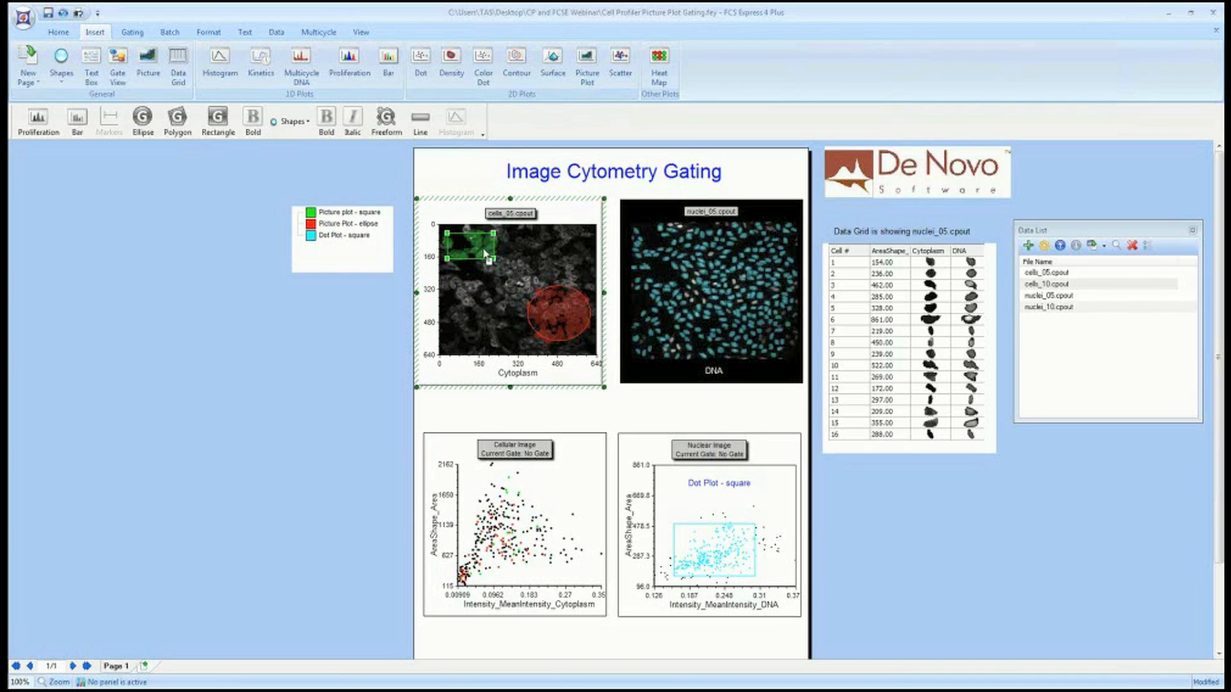
drag(493, 258, 473, 317)
drag(474, 233, 476, 280)
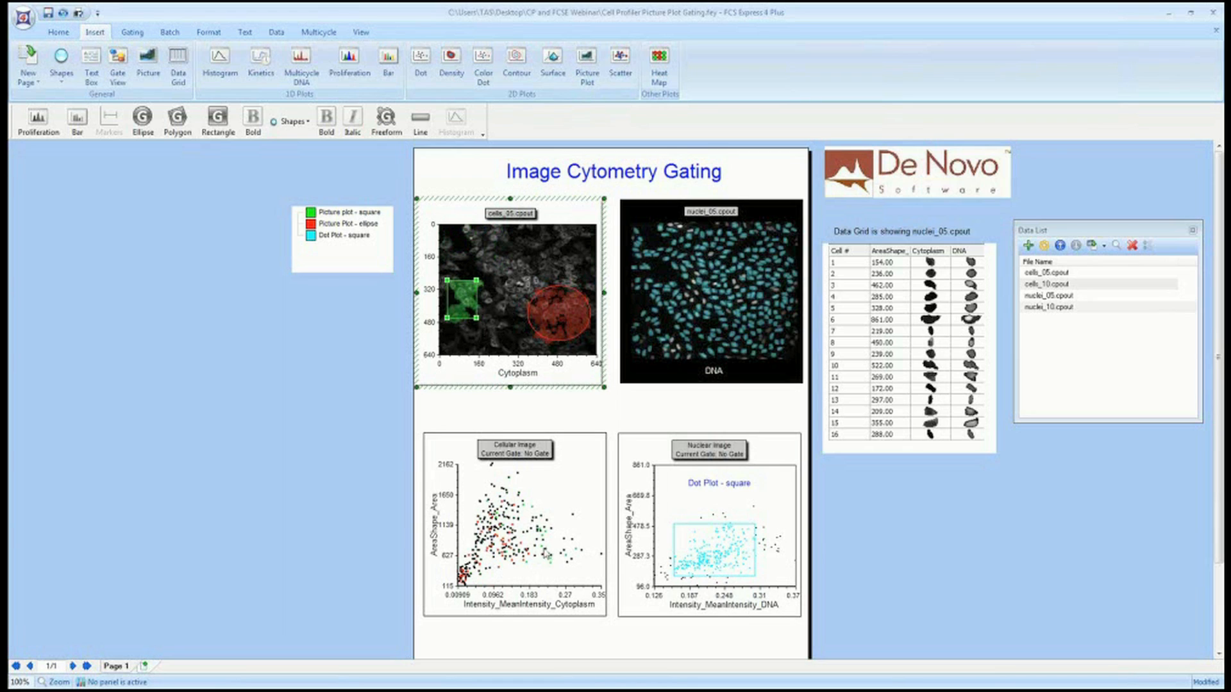
Move the ellipse gate on the cells picture plot toward the centre of the image.
click(549, 311)
mouse_move(549, 312)
mouse_down()
mouse_move(555, 277)
mouse_move(544, 277)
mouse_move(577, 263)
mouse_move(517, 289)
mouse_move(472, 270)
mouse_move(543, 327)
mouse_up()
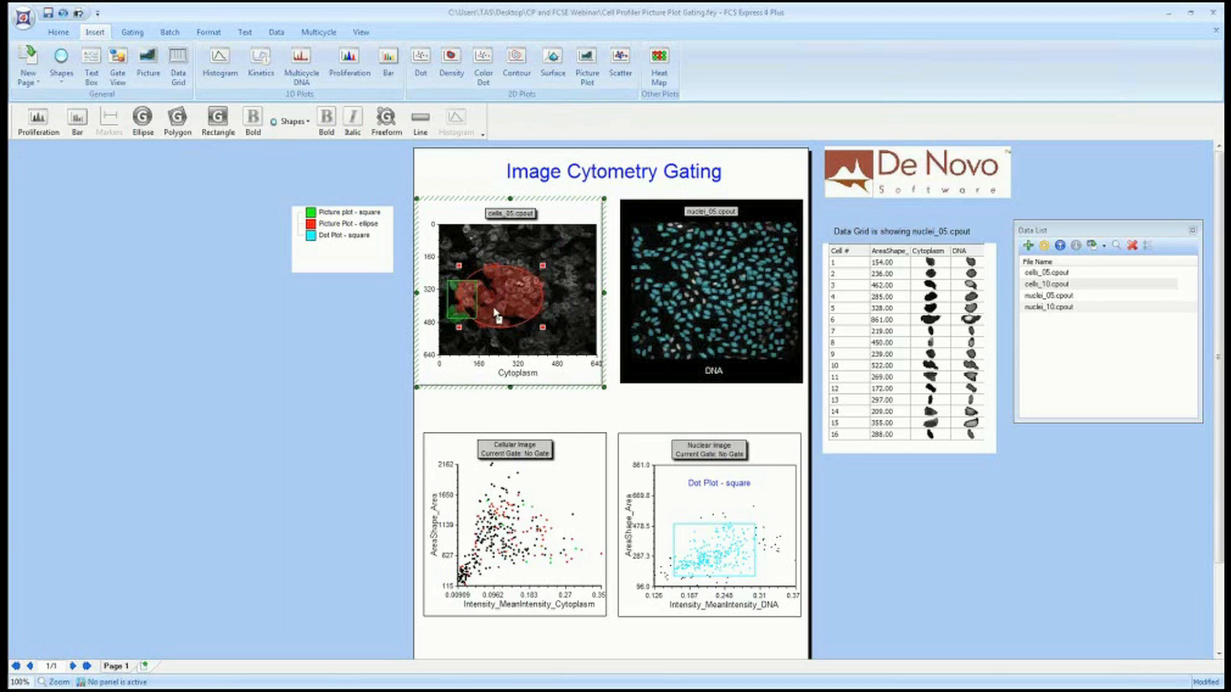
drag(495, 313, 522, 299)
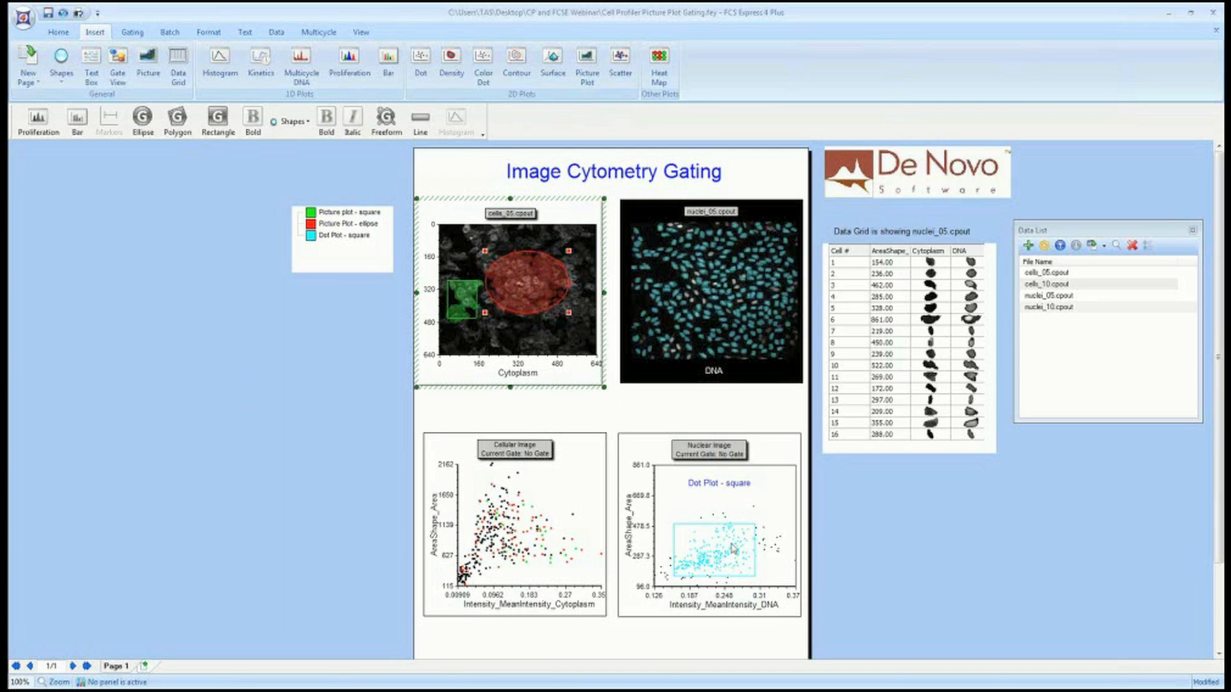
Reposition and resize the square gate on the nuclear image dot plot around the central cluster of nuclei.
click(698, 553)
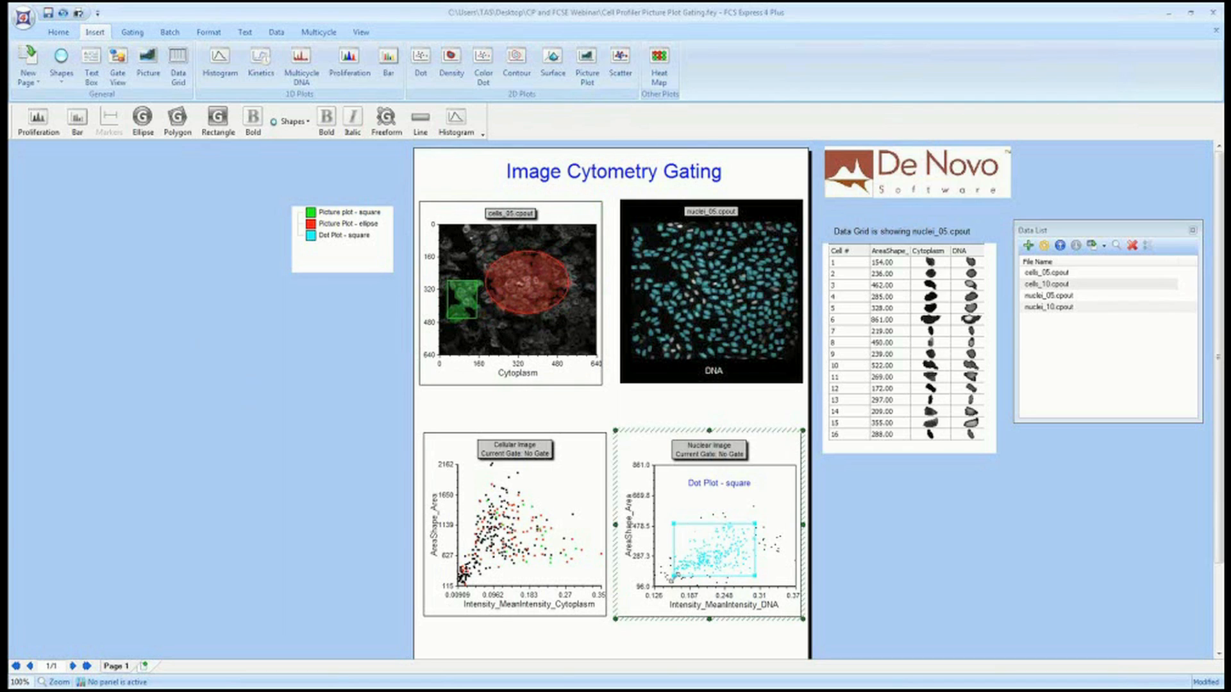
drag(671, 577, 712, 562)
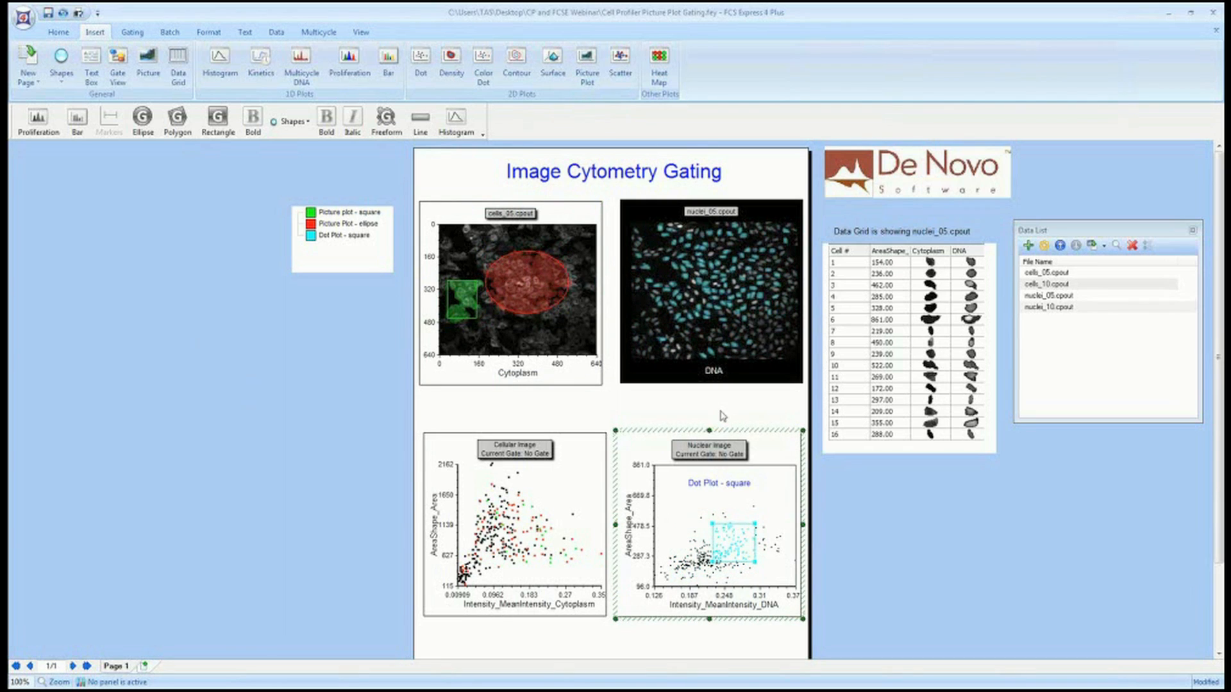
drag(736, 552, 759, 516)
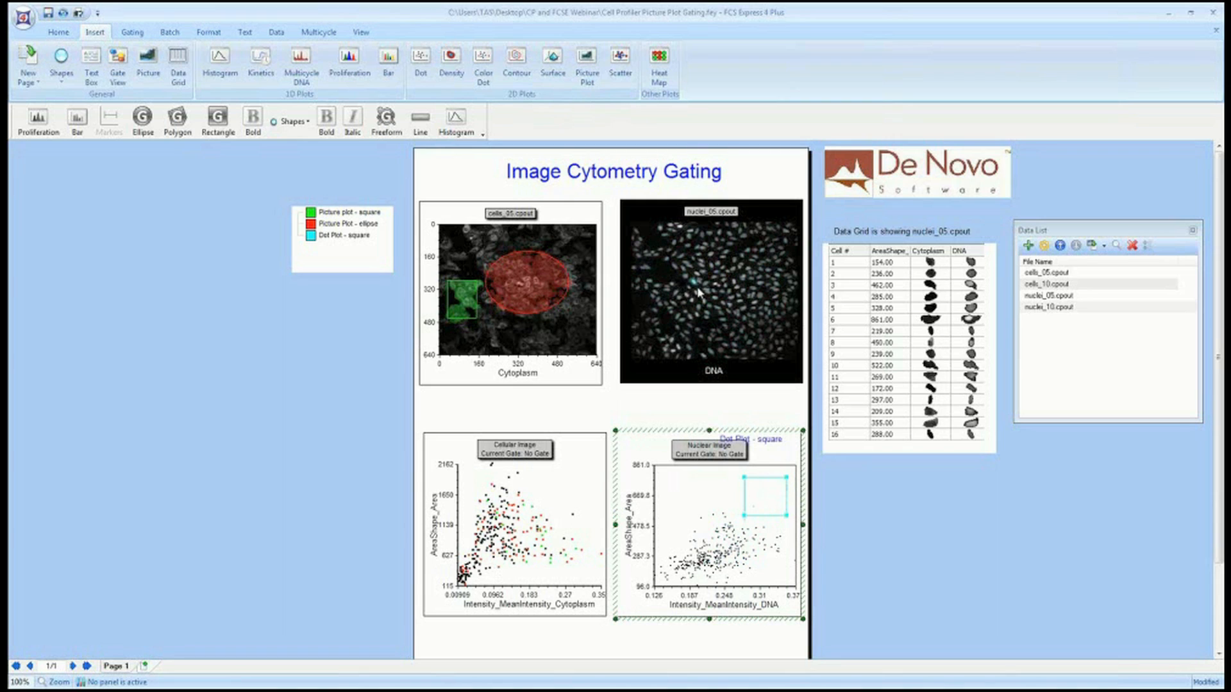
drag(771, 499, 713, 505)
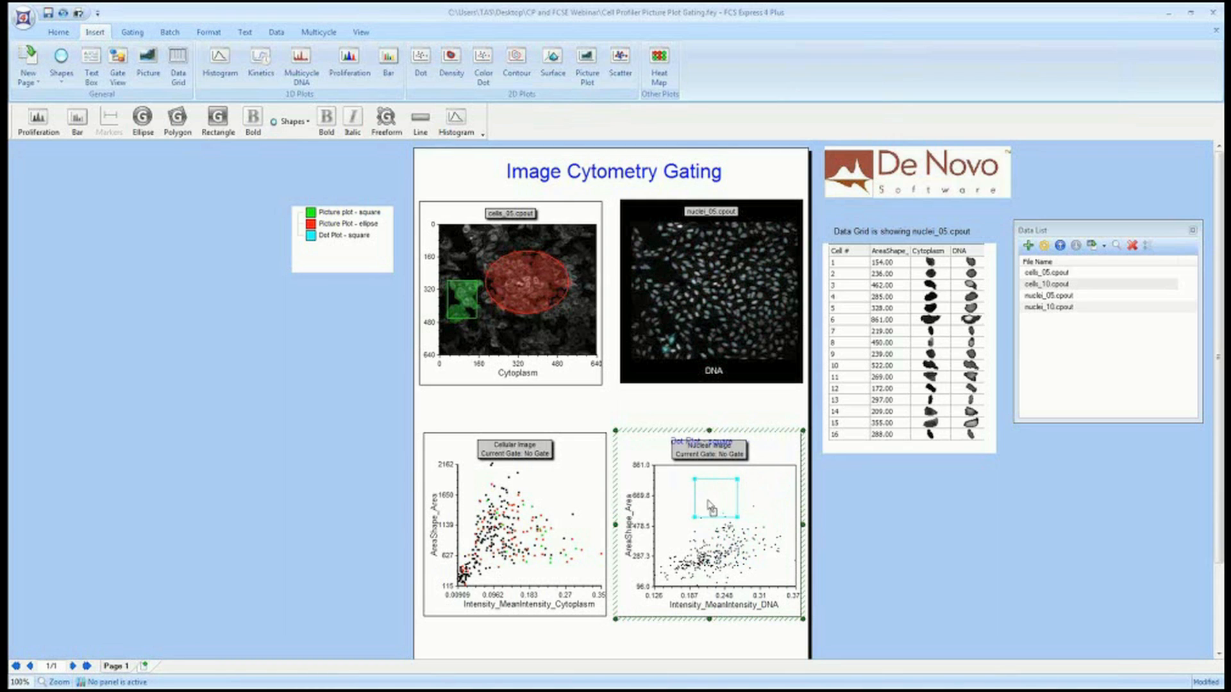
drag(737, 517, 753, 548)
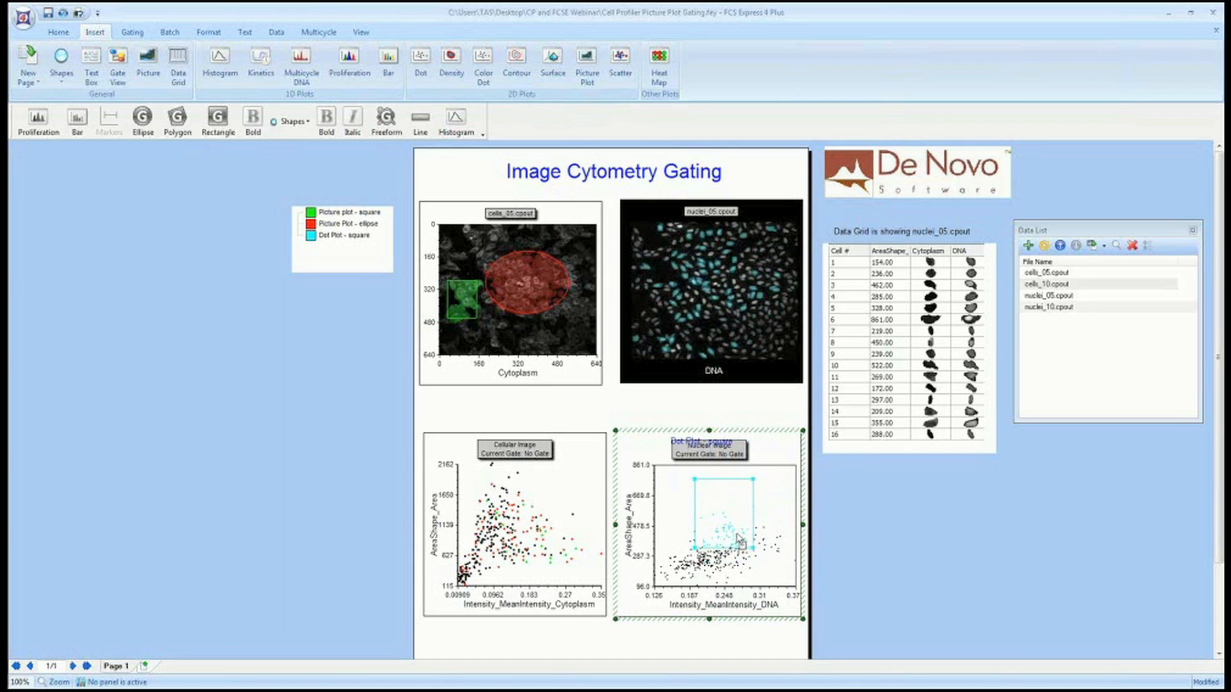
drag(753, 478, 751, 509)
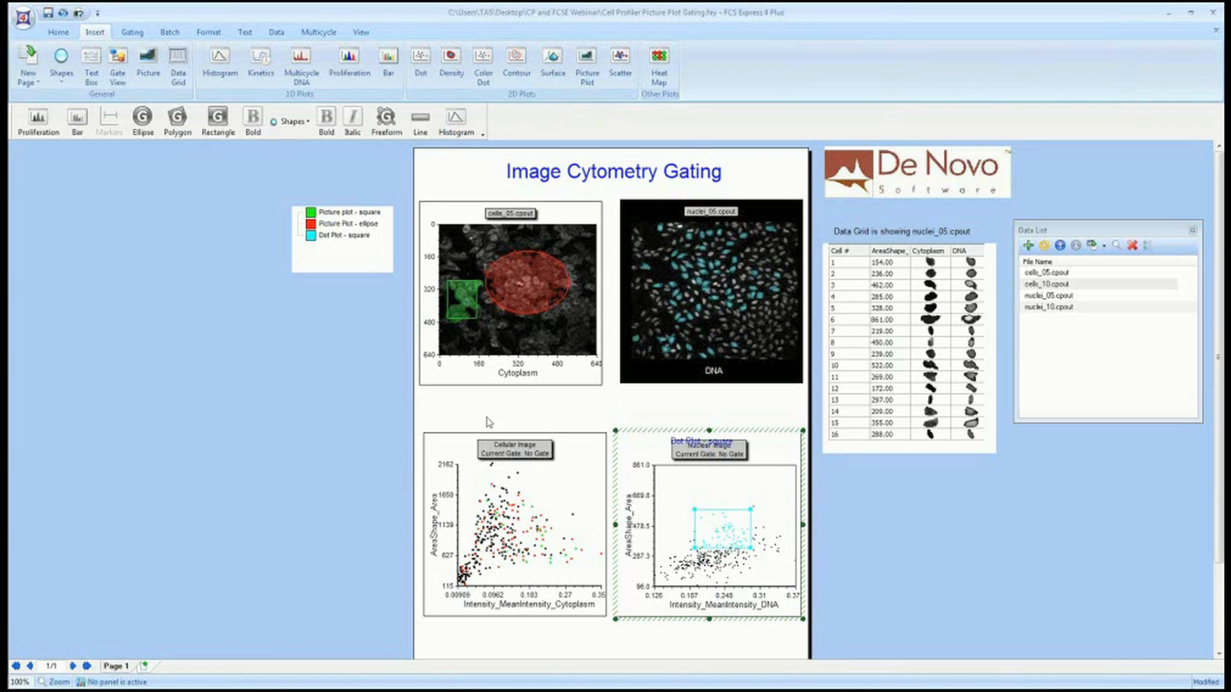
Gate the cellular image dot plot by the picture plot square gate, then by the picture plot ellipse gate.
click(462, 297)
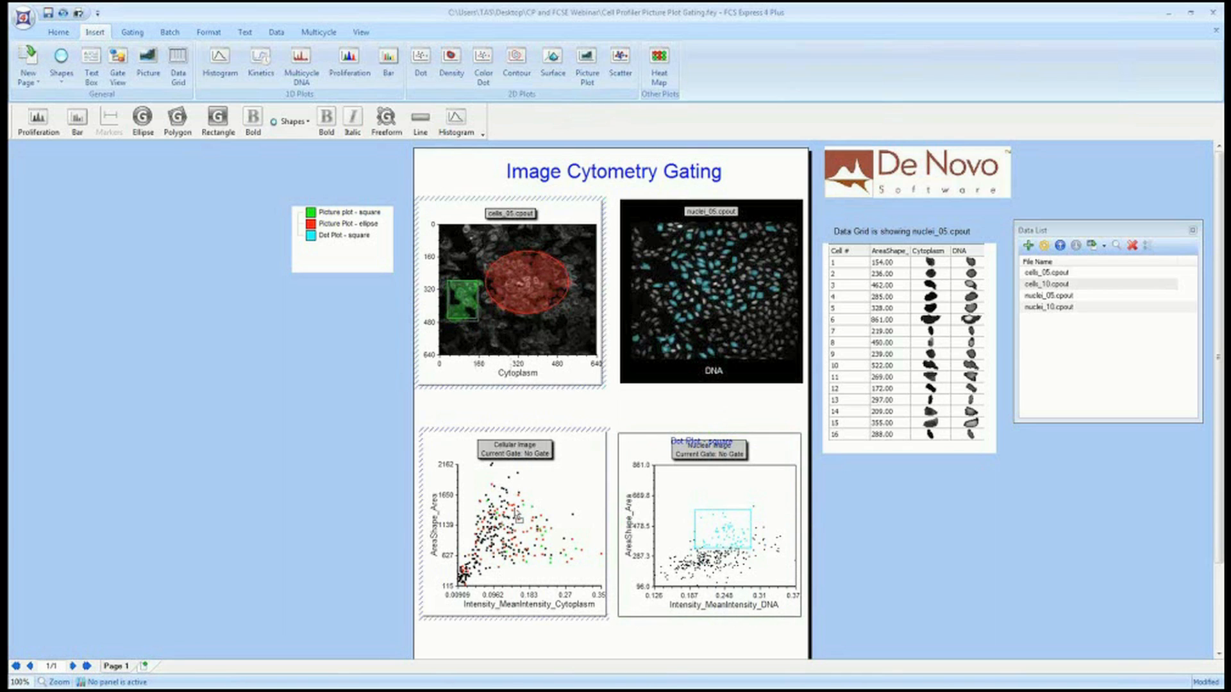
drag(521, 529, 521, 530)
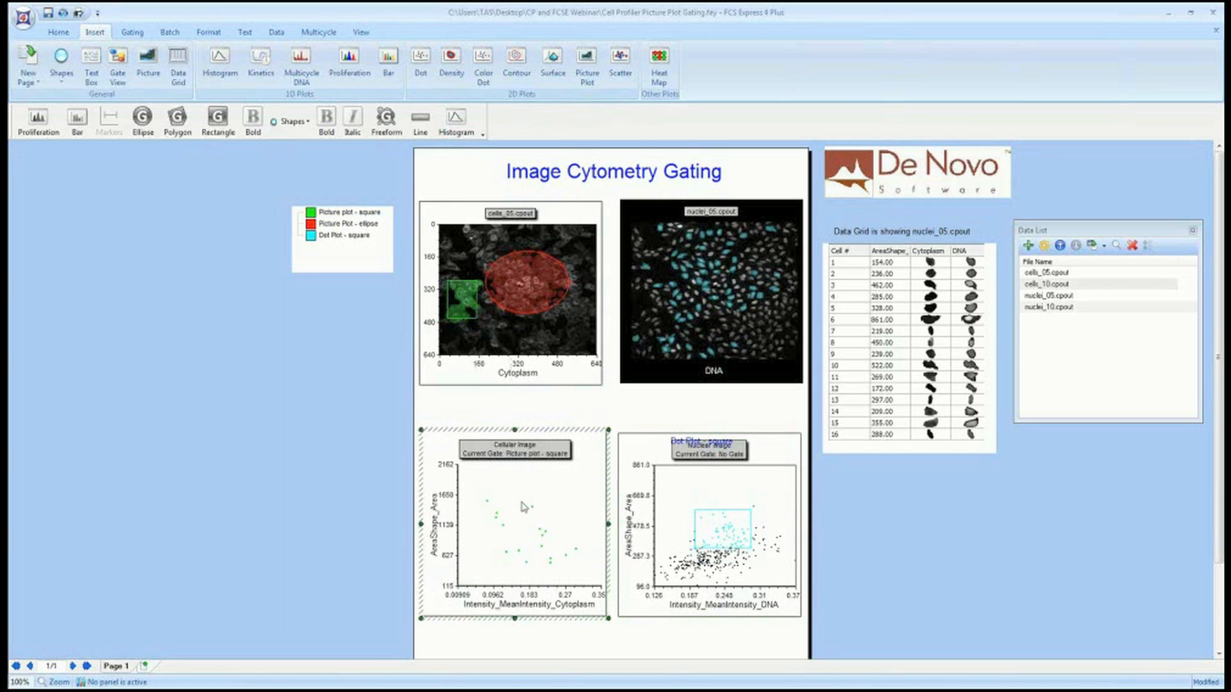
click(513, 283)
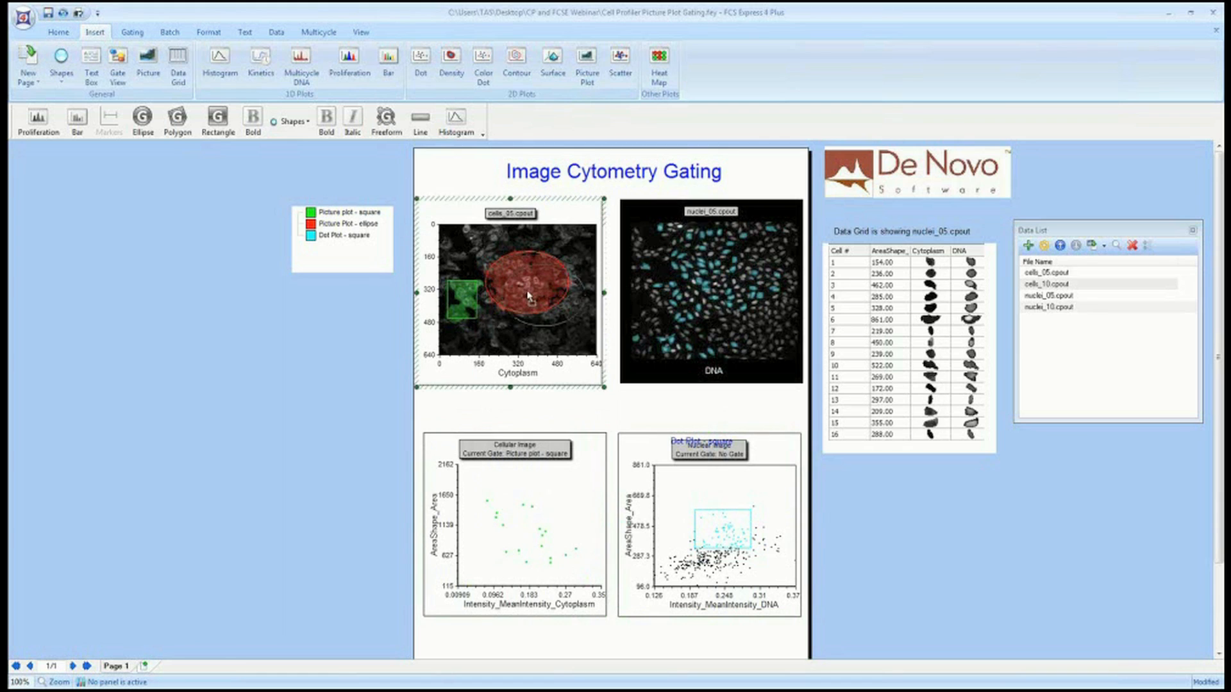
click(520, 527)
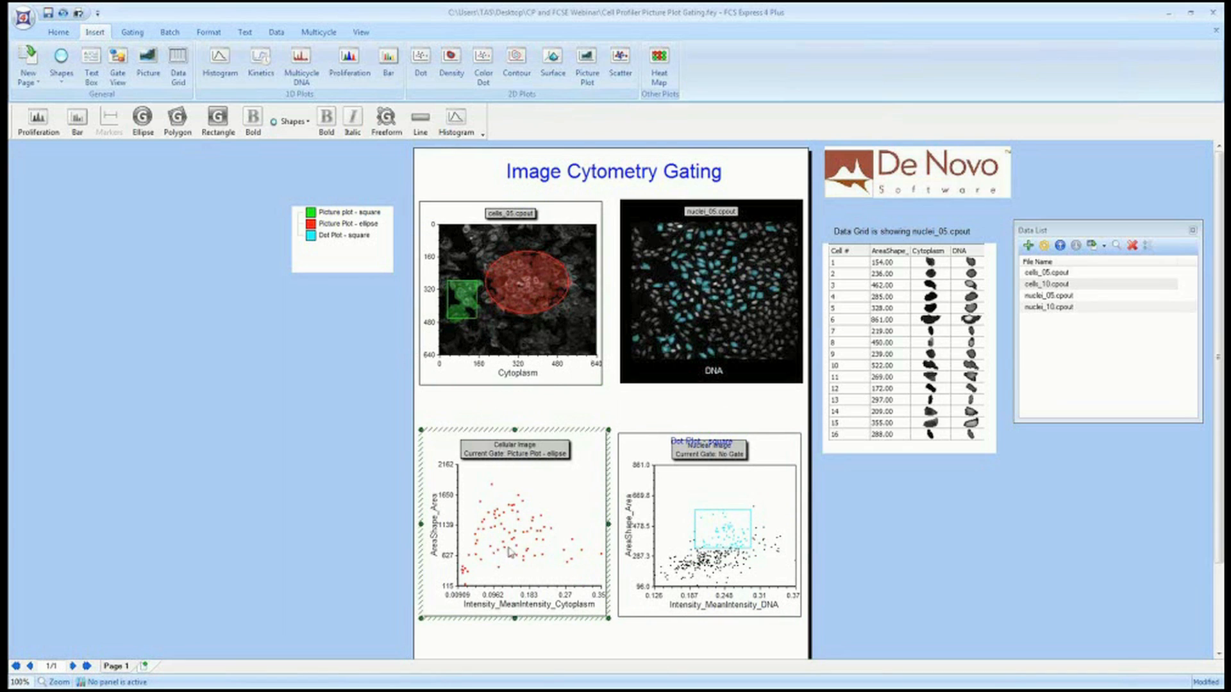
Enlarge the data grid slightly and select the second cell's area value in it.
click(889, 449)
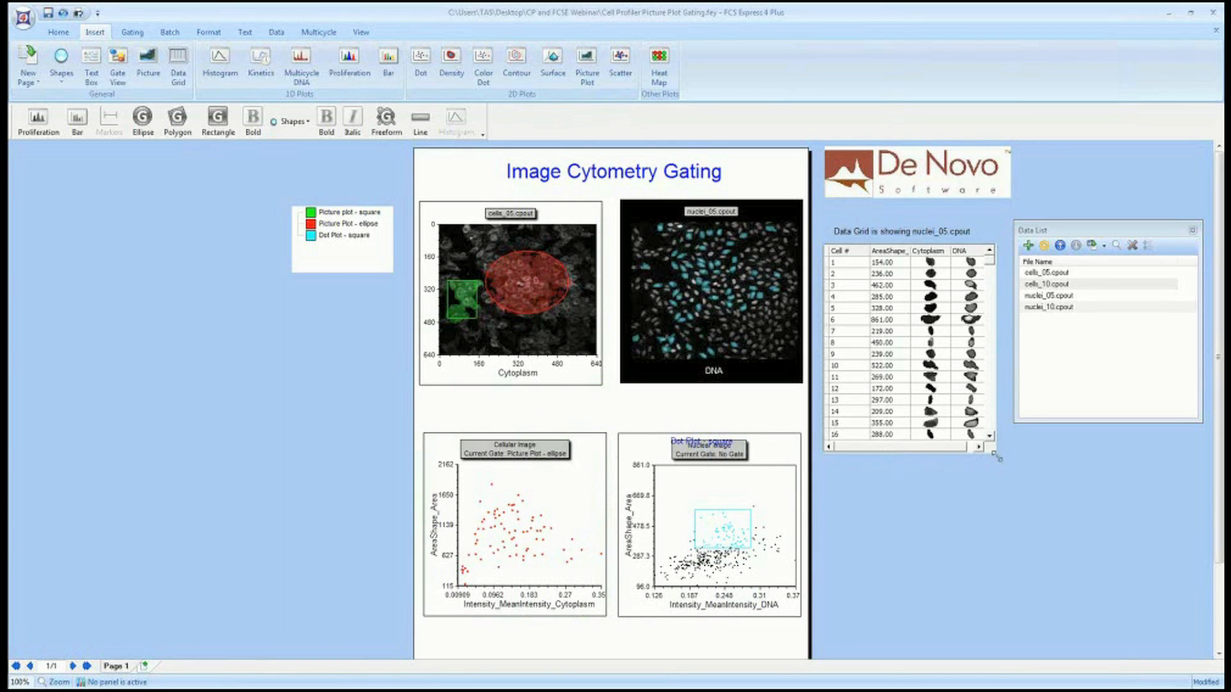
drag(997, 459, 1006, 456)
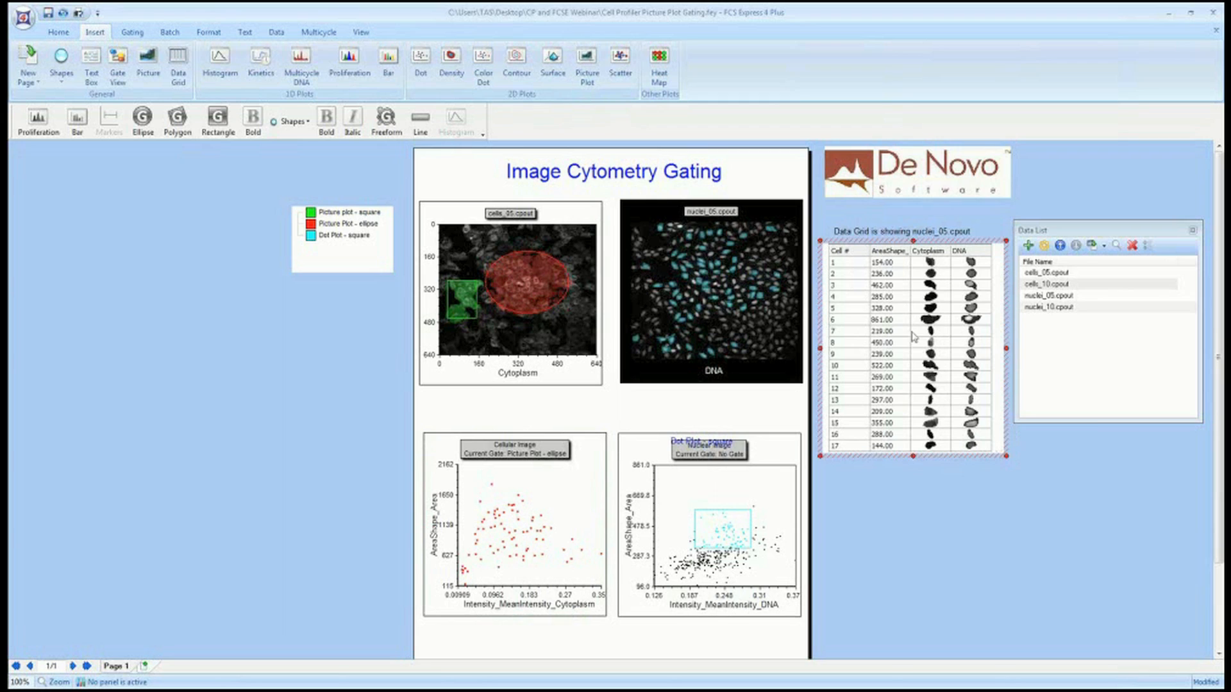
click(893, 265)
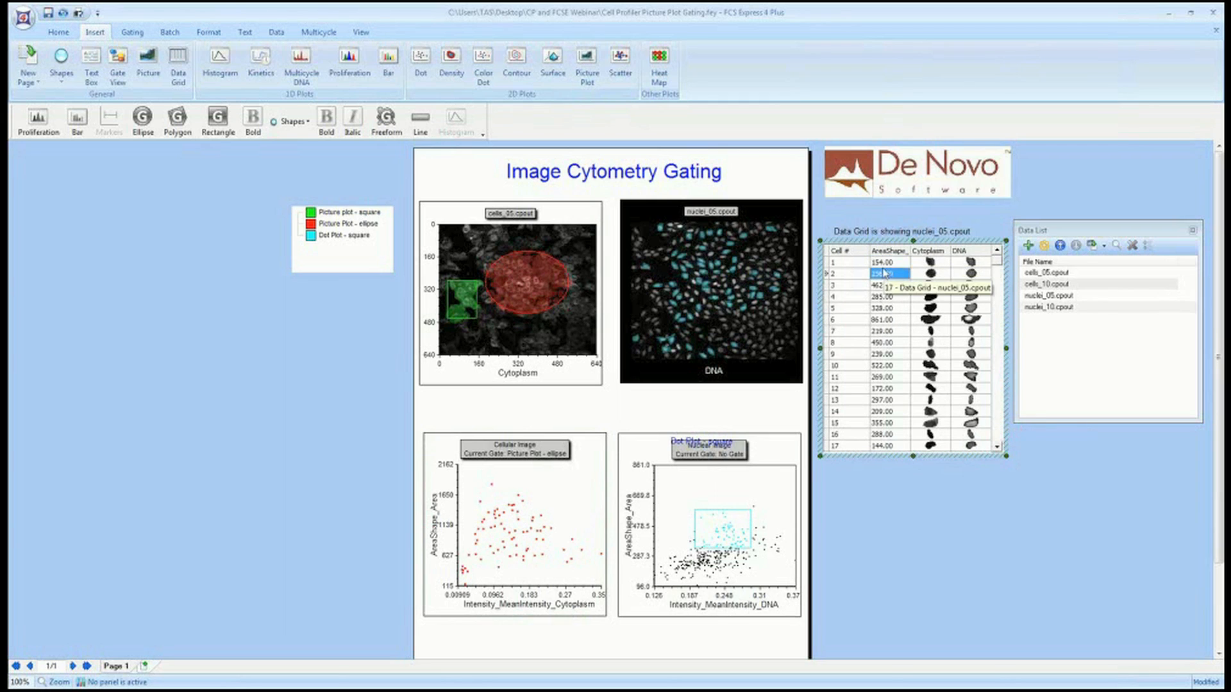
click(887, 276)
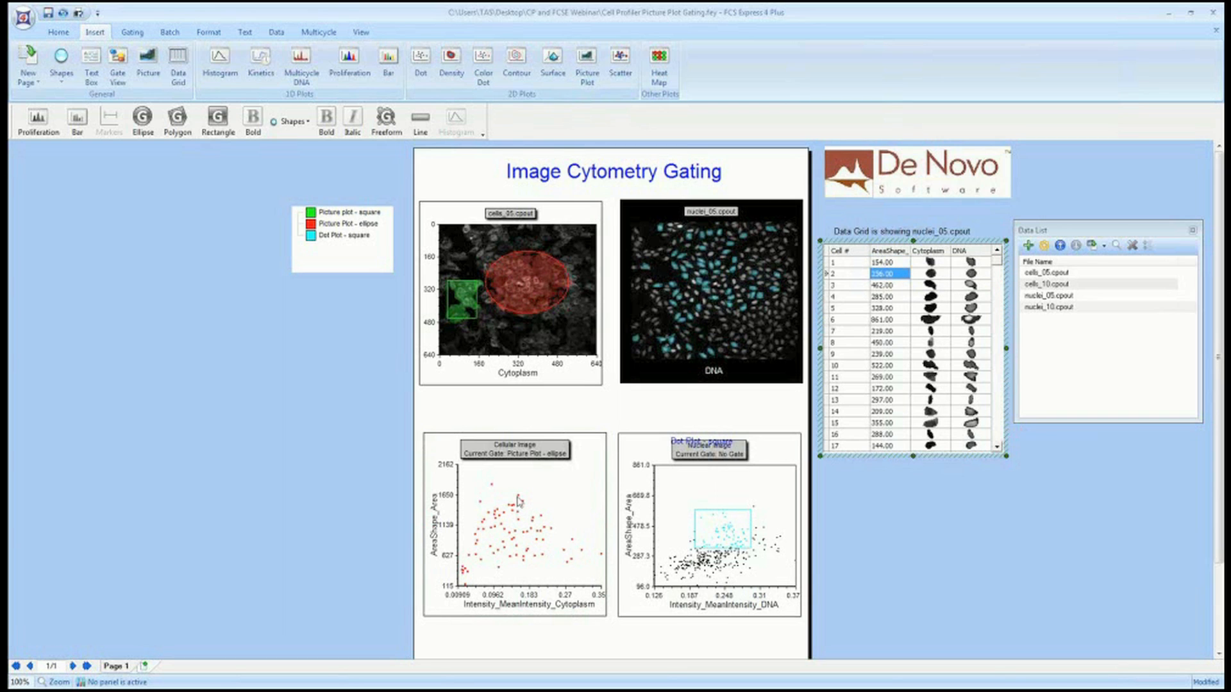
click(433, 535)
scroll(630, 534, right, 3)
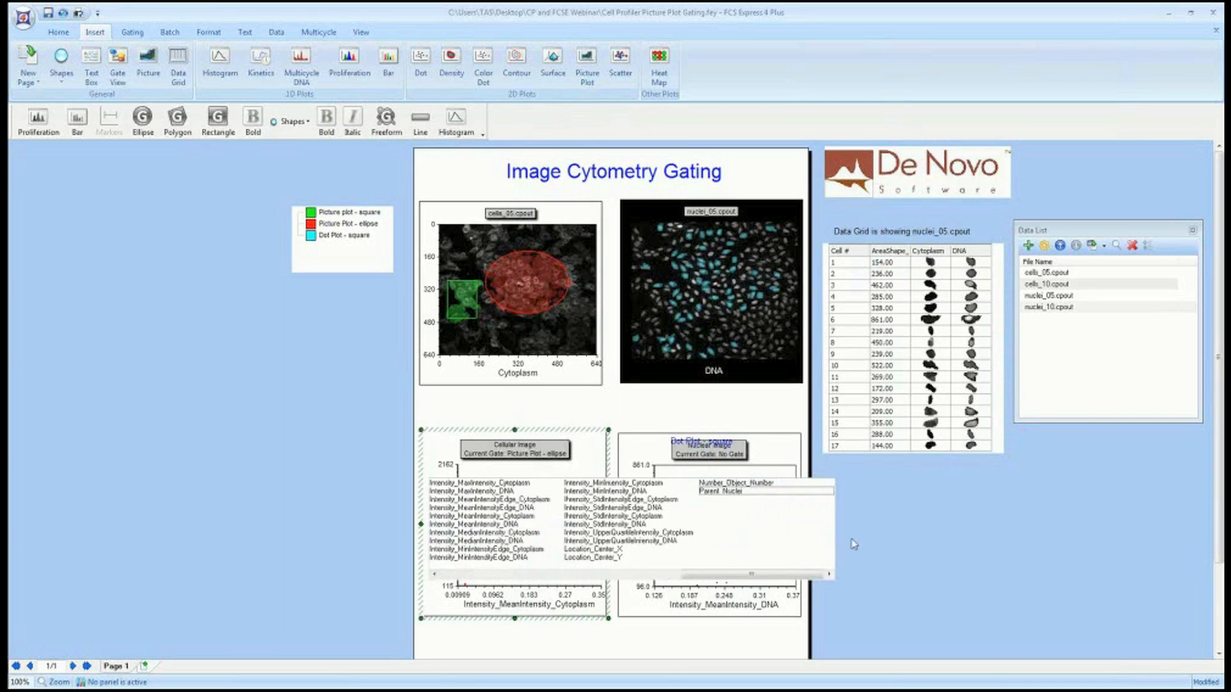
click(947, 548)
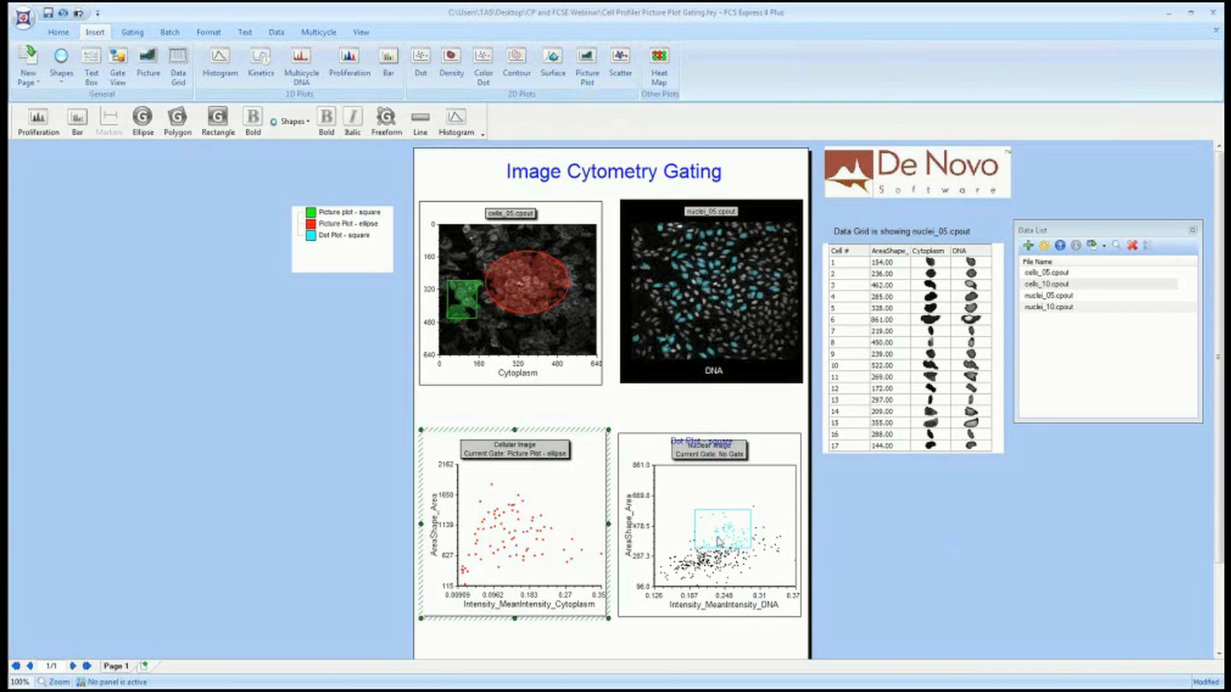
Move the square gate on the nuclear image dot plot up over the high-area nuclei and view the gated cells in the data grid.
drag(719, 542, 705, 514)
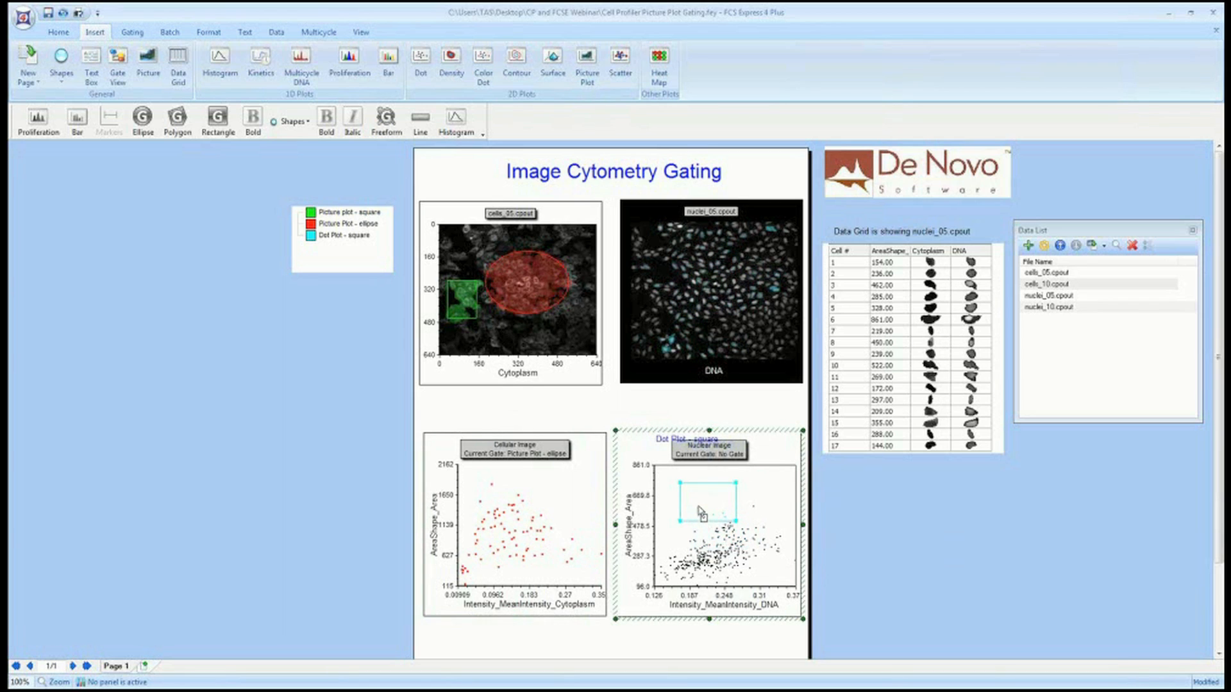
click(834, 388)
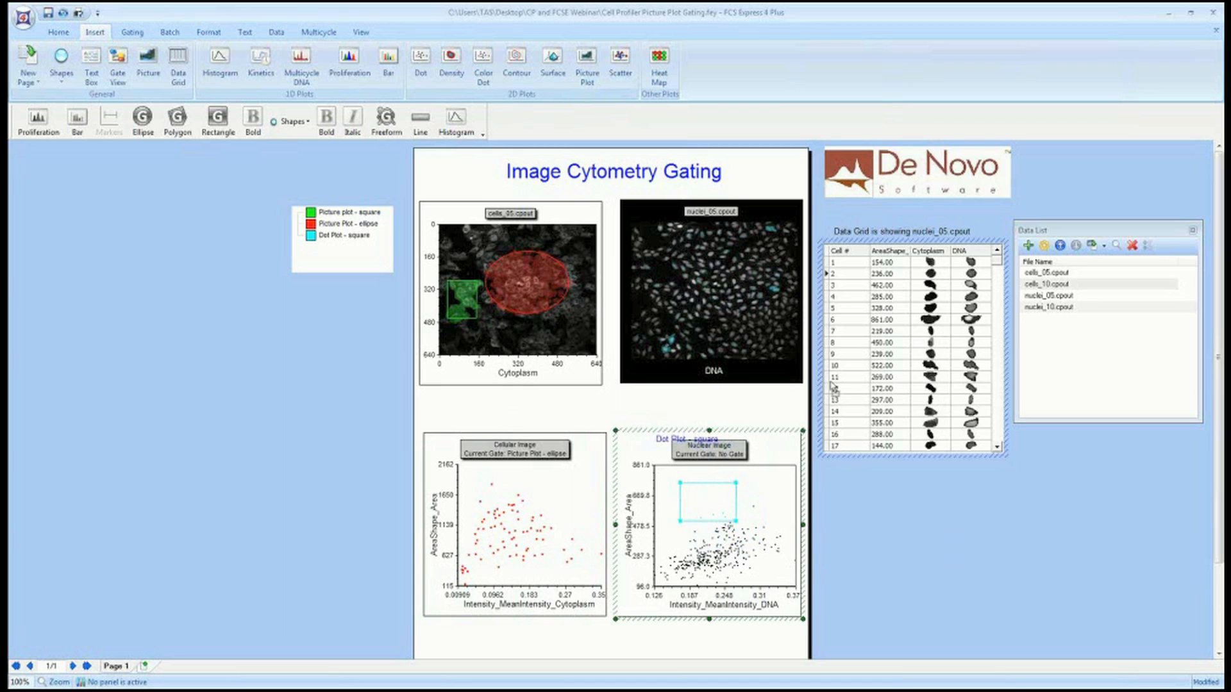
click(905, 322)
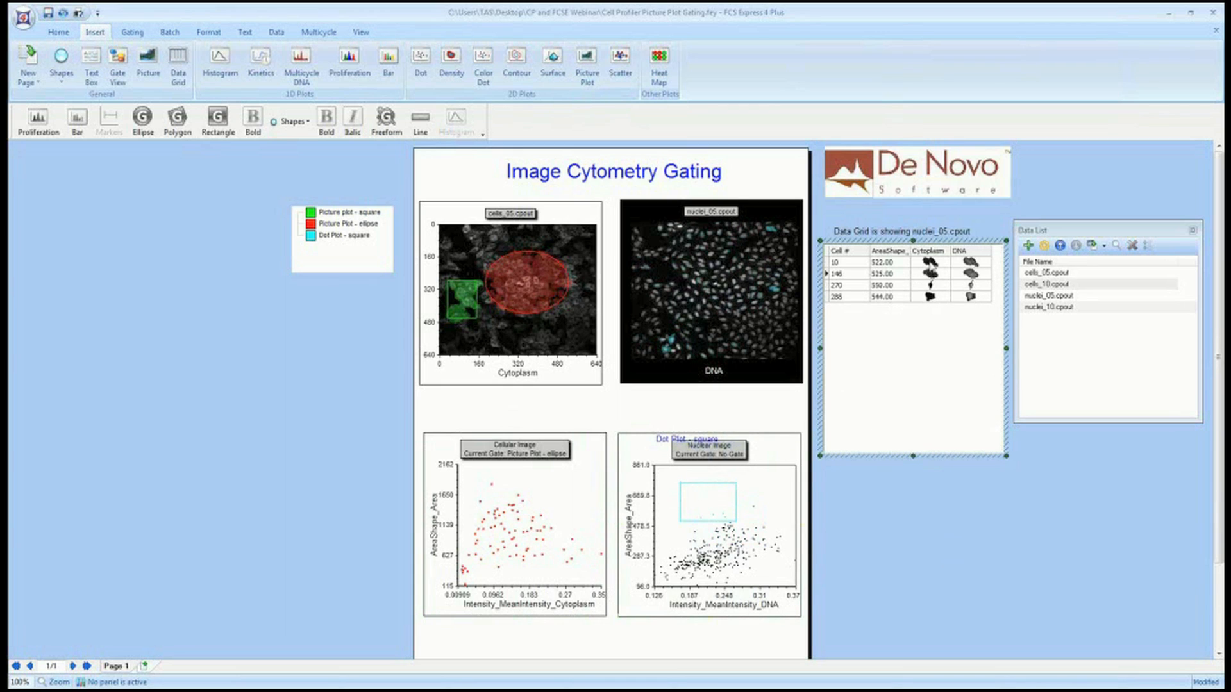
mouse_move(726, 513)
mouse_down()
mouse_move(771, 511)
mouse_move(722, 546)
mouse_move(735, 529)
mouse_move(713, 538)
mouse_move(721, 514)
mouse_up()
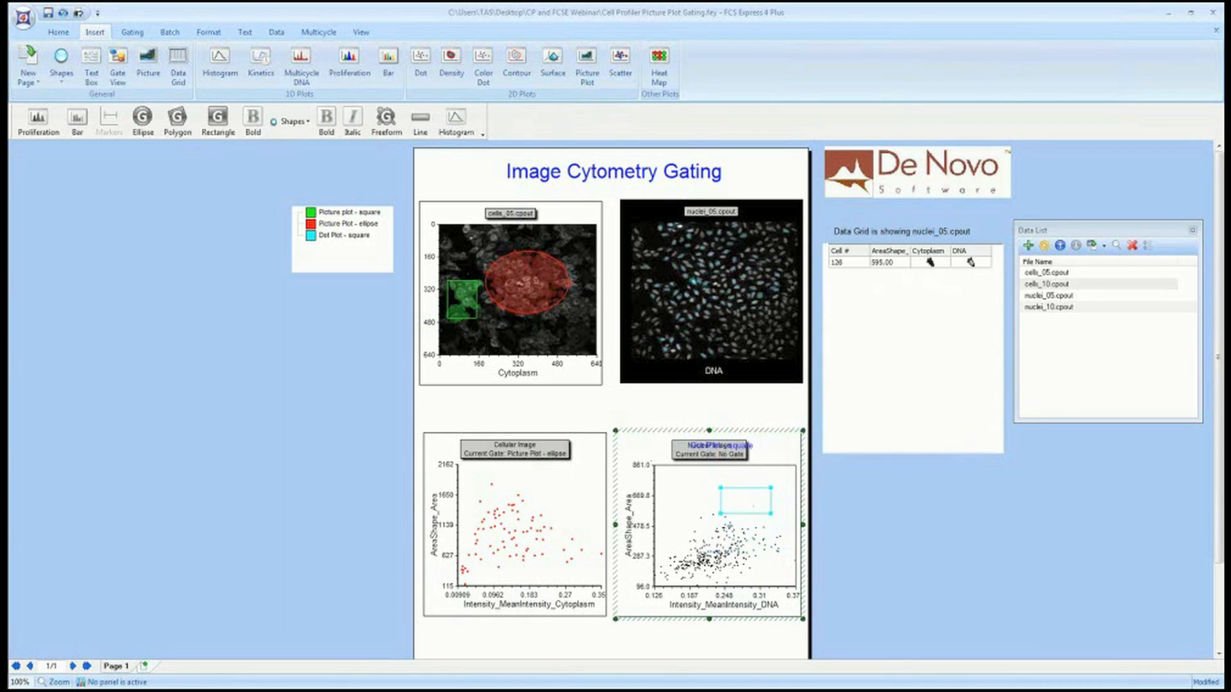
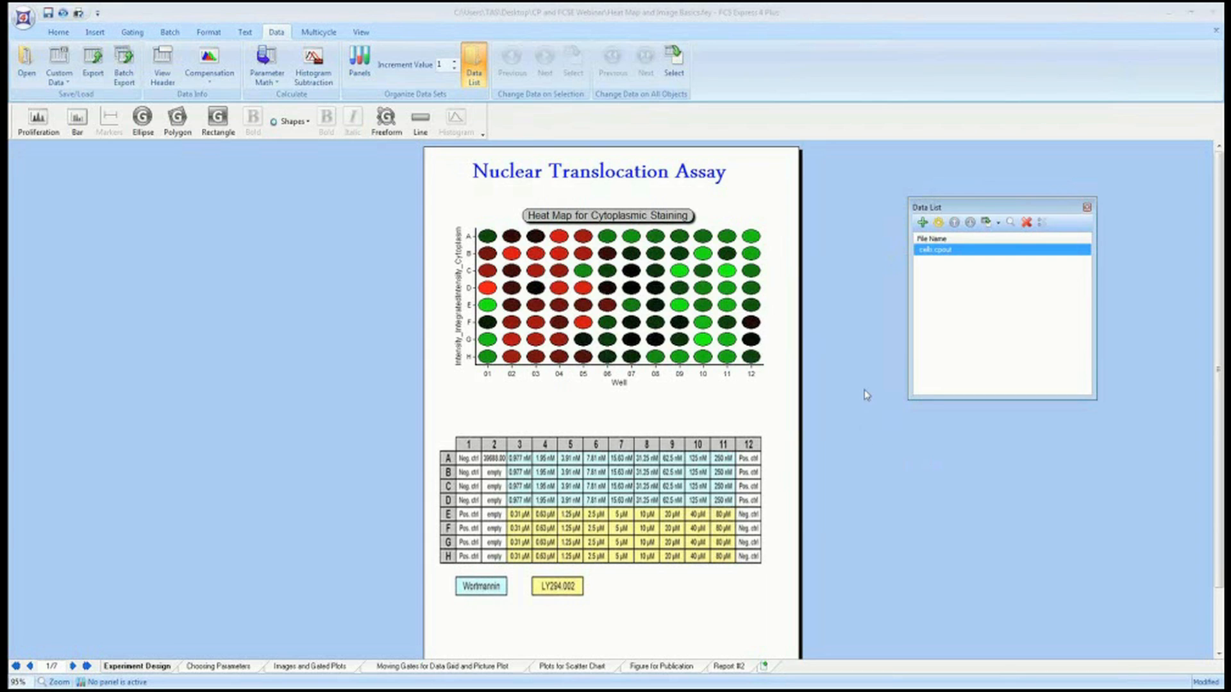
Change the heat map's plotted parameter to Intensity_MinIntensity_Cytoplasm.
click(744, 216)
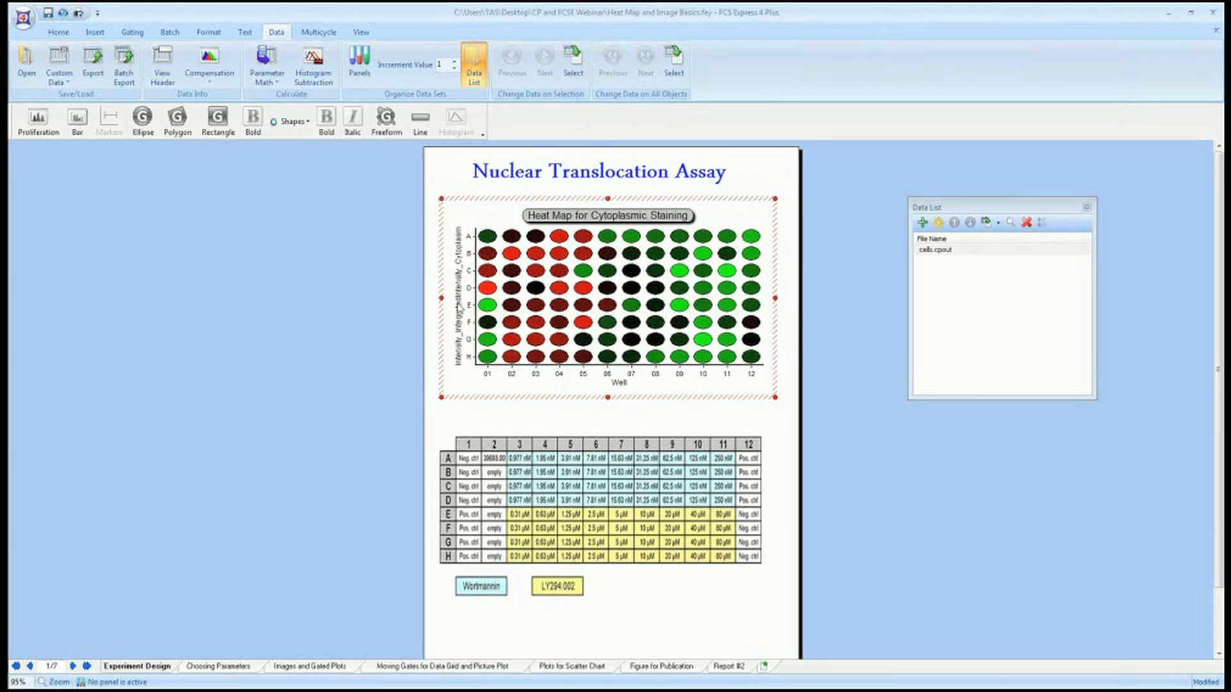
click(458, 309)
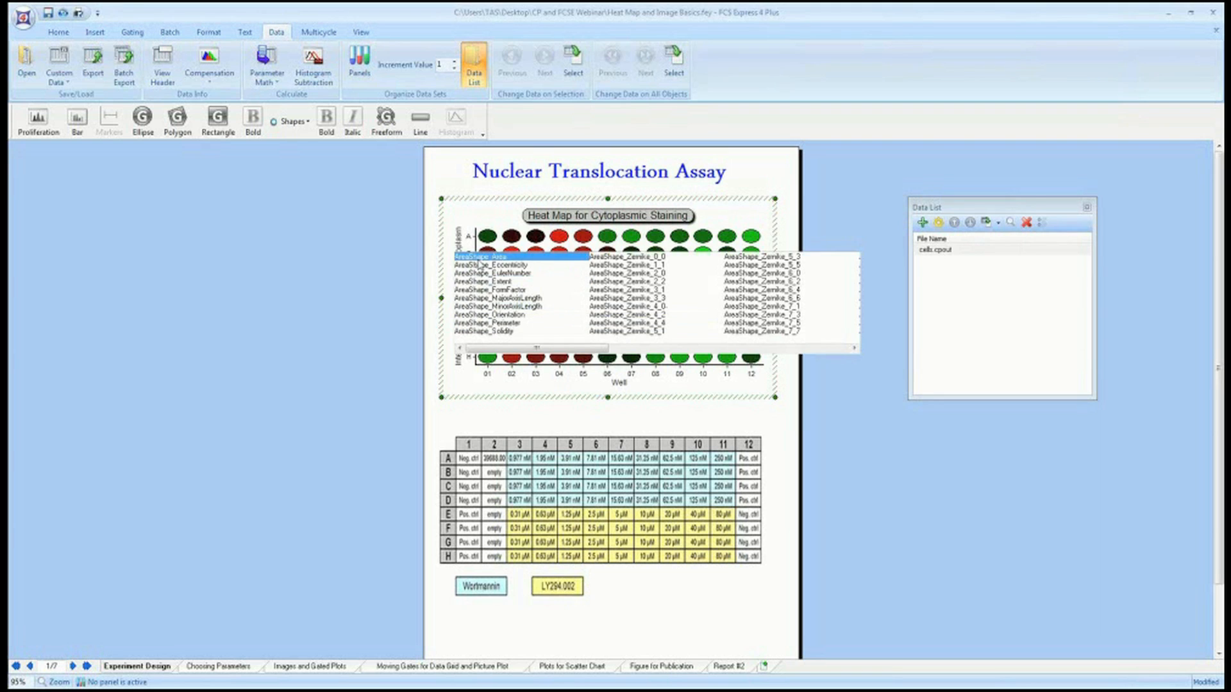
click(479, 265)
click(459, 306)
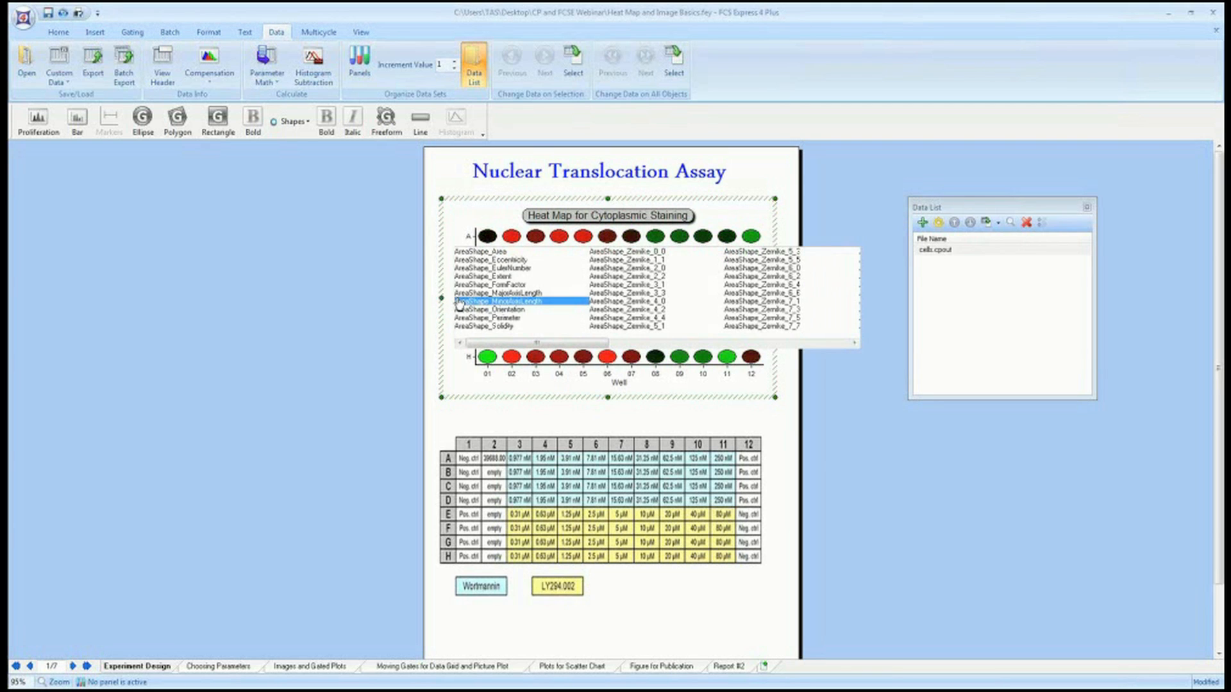
scroll(795, 301, down, 2)
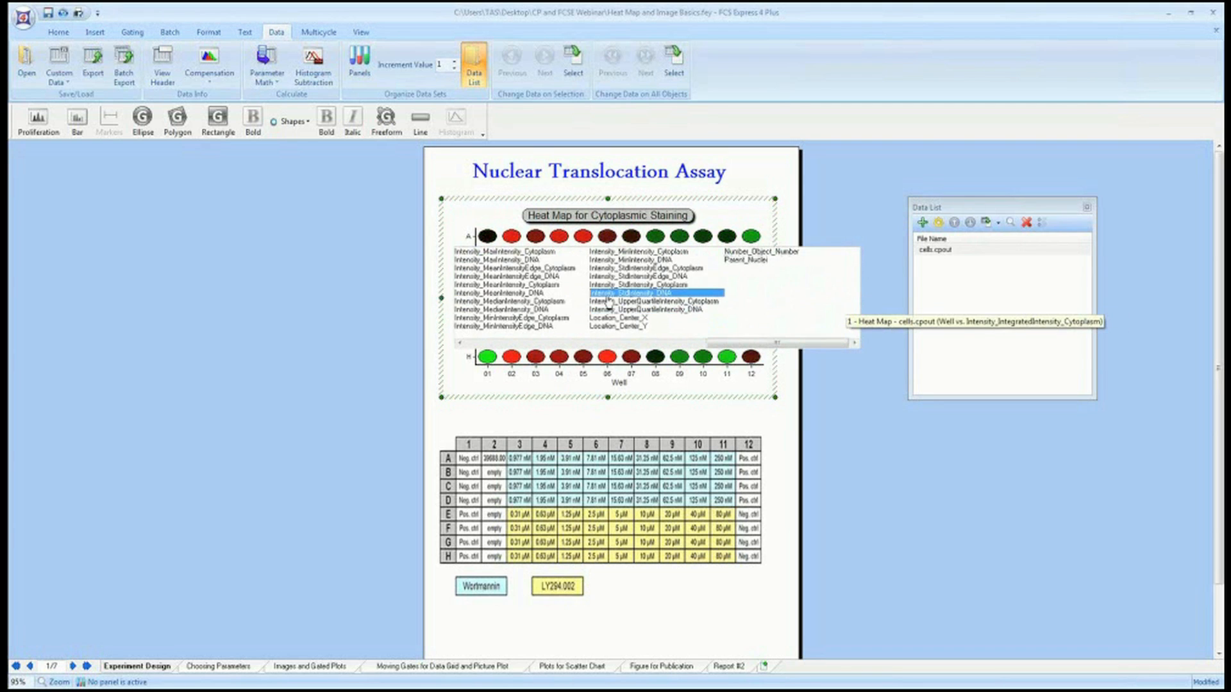
click(621, 252)
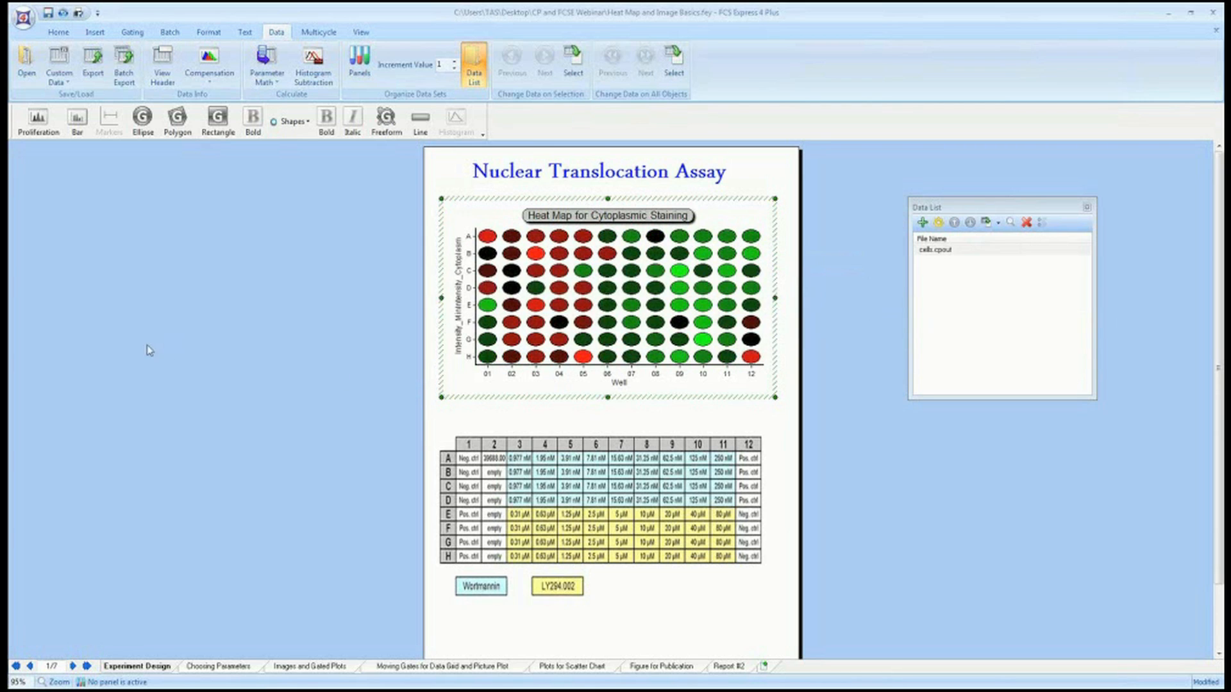
Create a new well gate on the heat map, selecting wells in rows E–H of the first columns plus several wells in rows C and D.
right_click(548, 289)
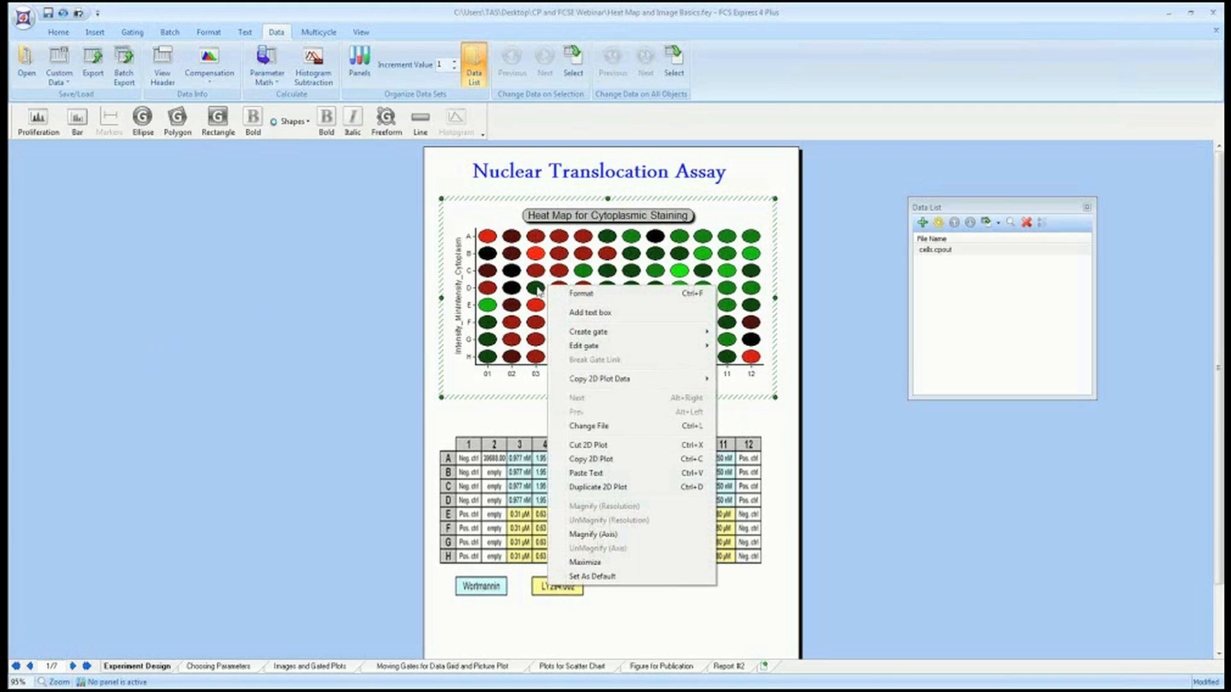
mouse_move(616, 335)
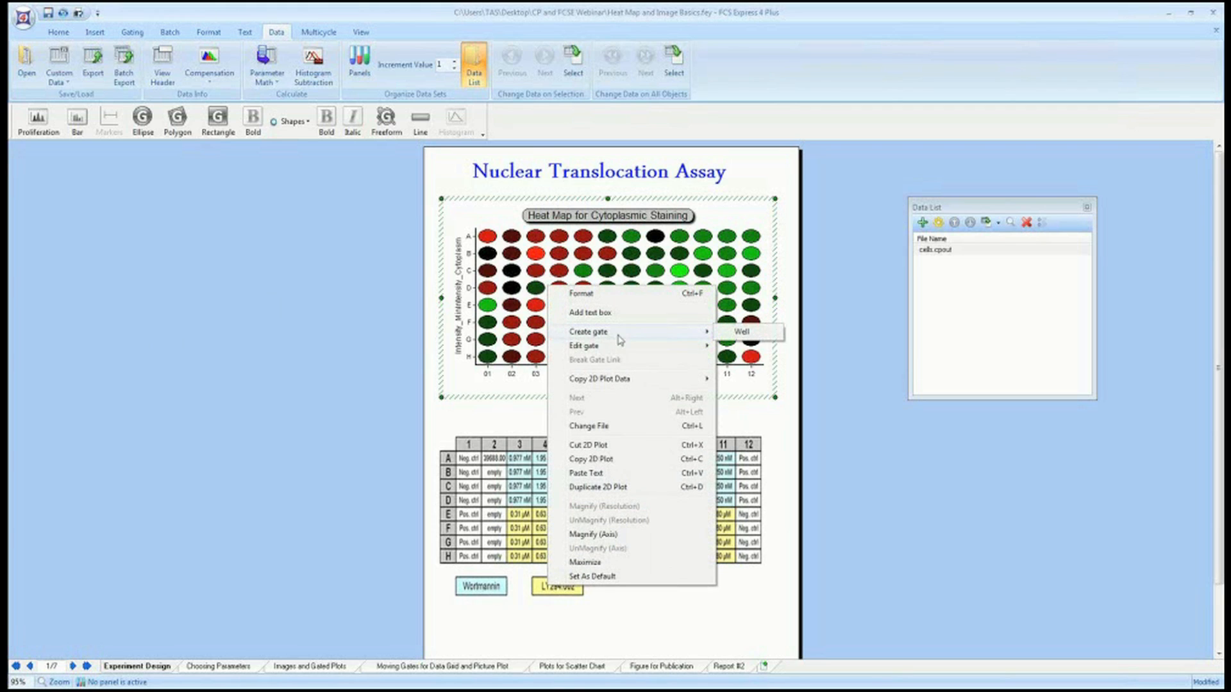
click(743, 332)
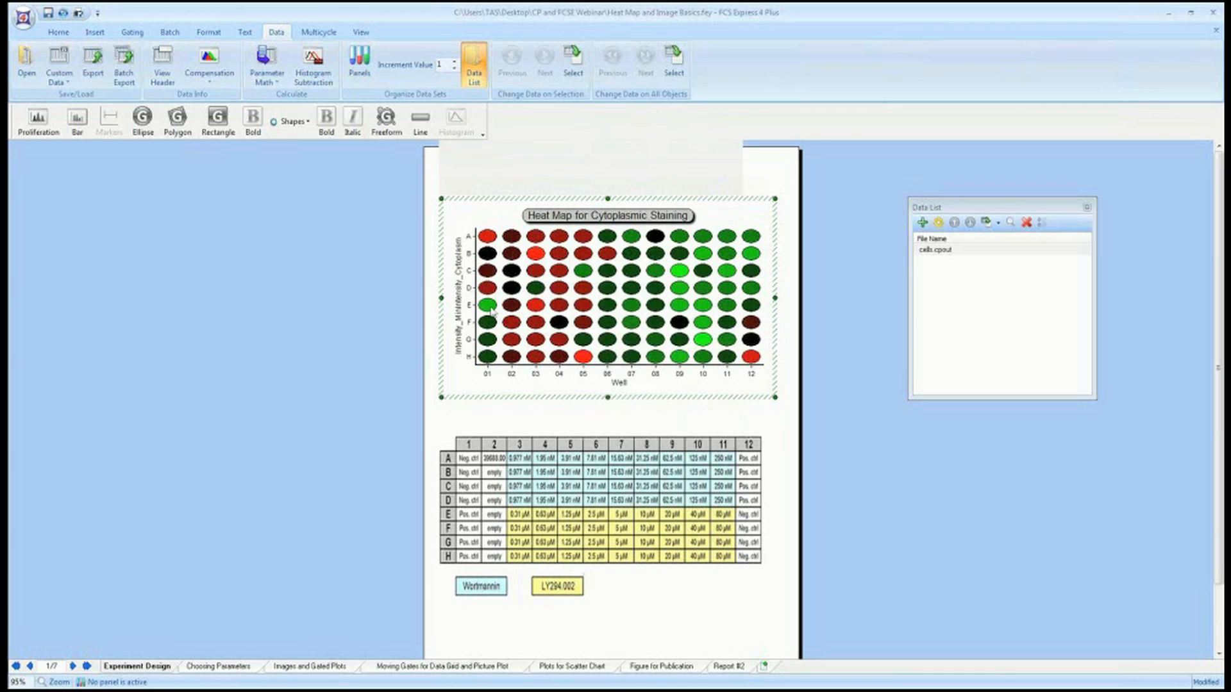
click(585, 433)
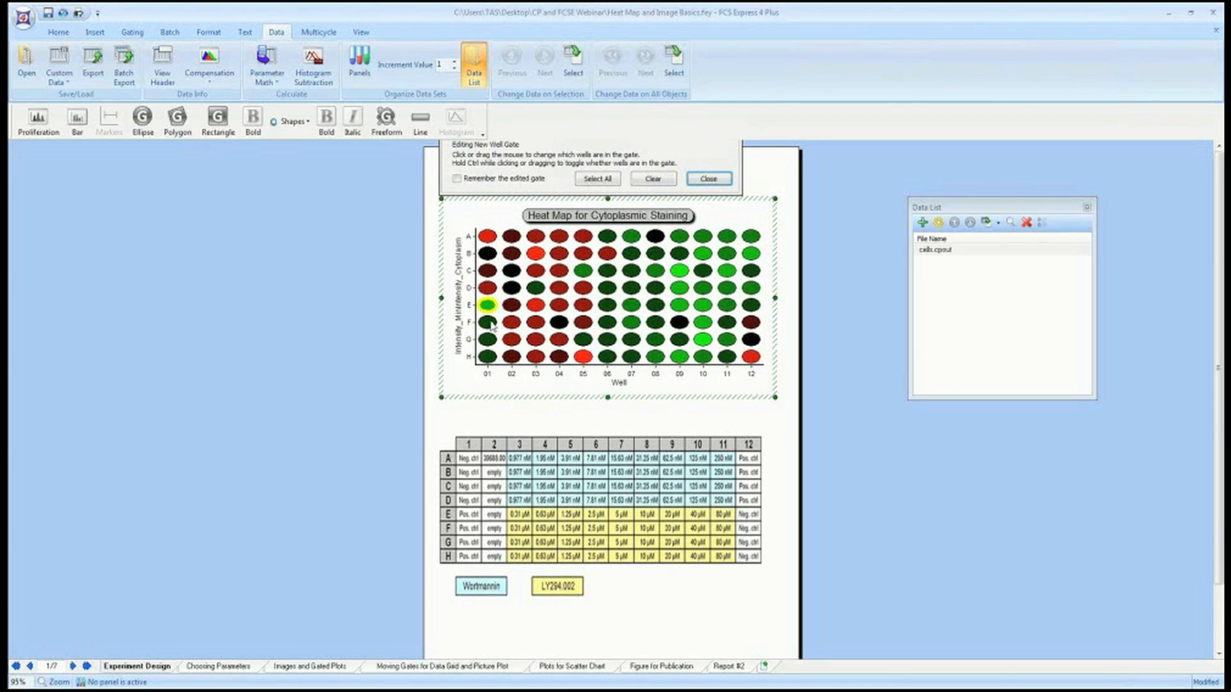
drag(490, 325, 491, 361)
drag(523, 297, 555, 372)
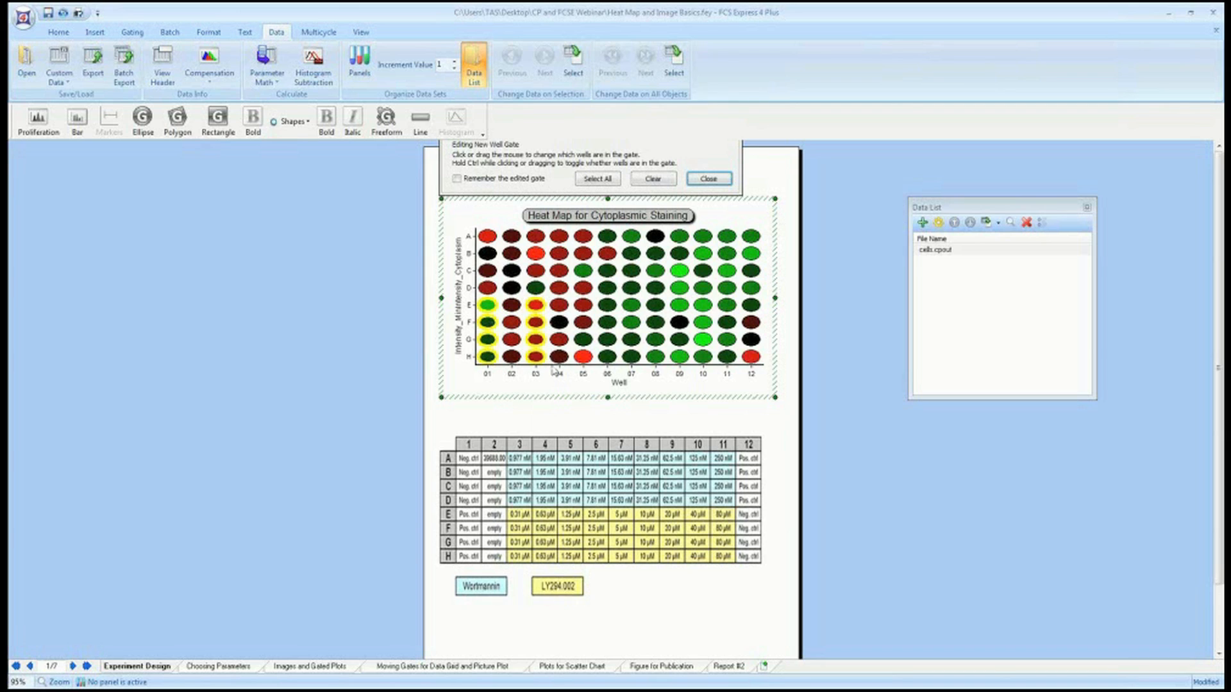
click(559, 271)
click(512, 270)
click(607, 271)
click(607, 287)
click(582, 287)
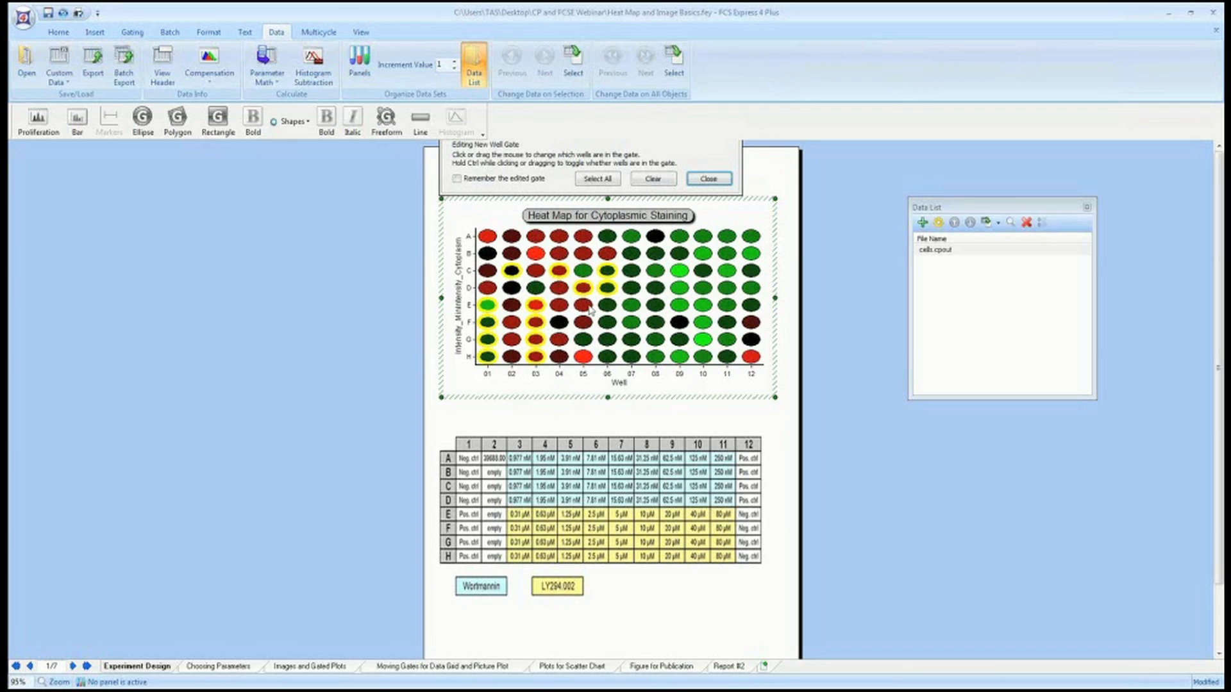
click(589, 309)
click(631, 288)
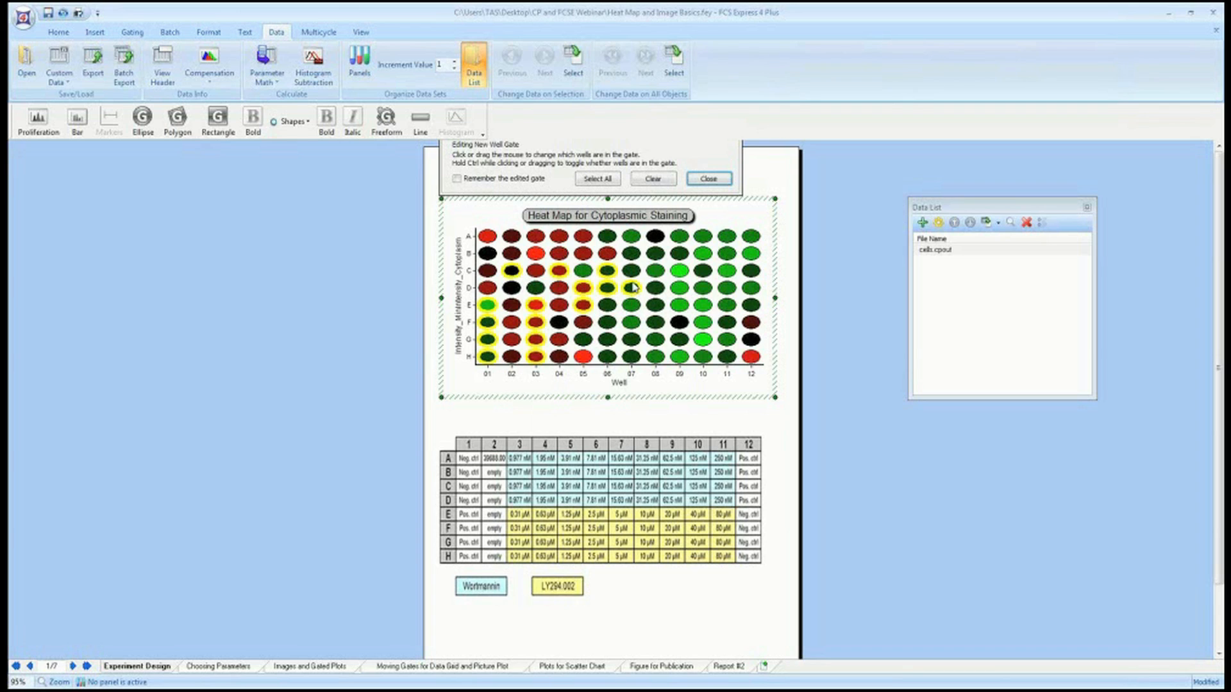
click(731, 181)
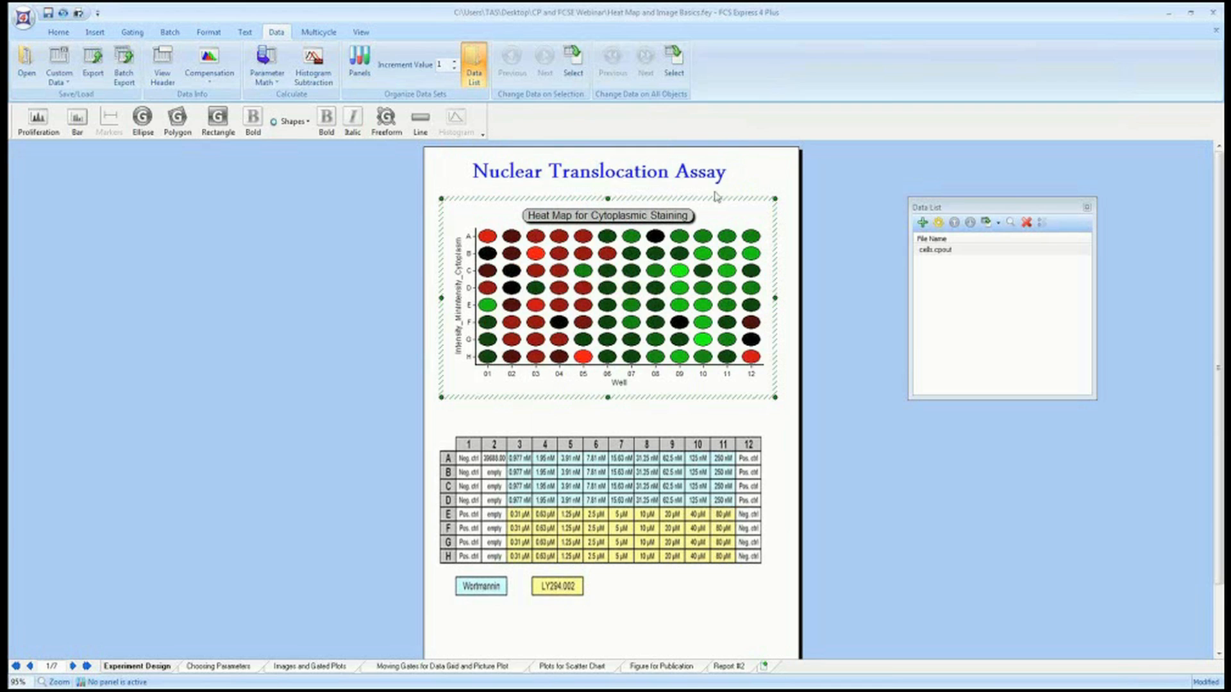
Open the Column 3 and Column 4 well gates on the heat map for editing and close them.
right_click(617, 275)
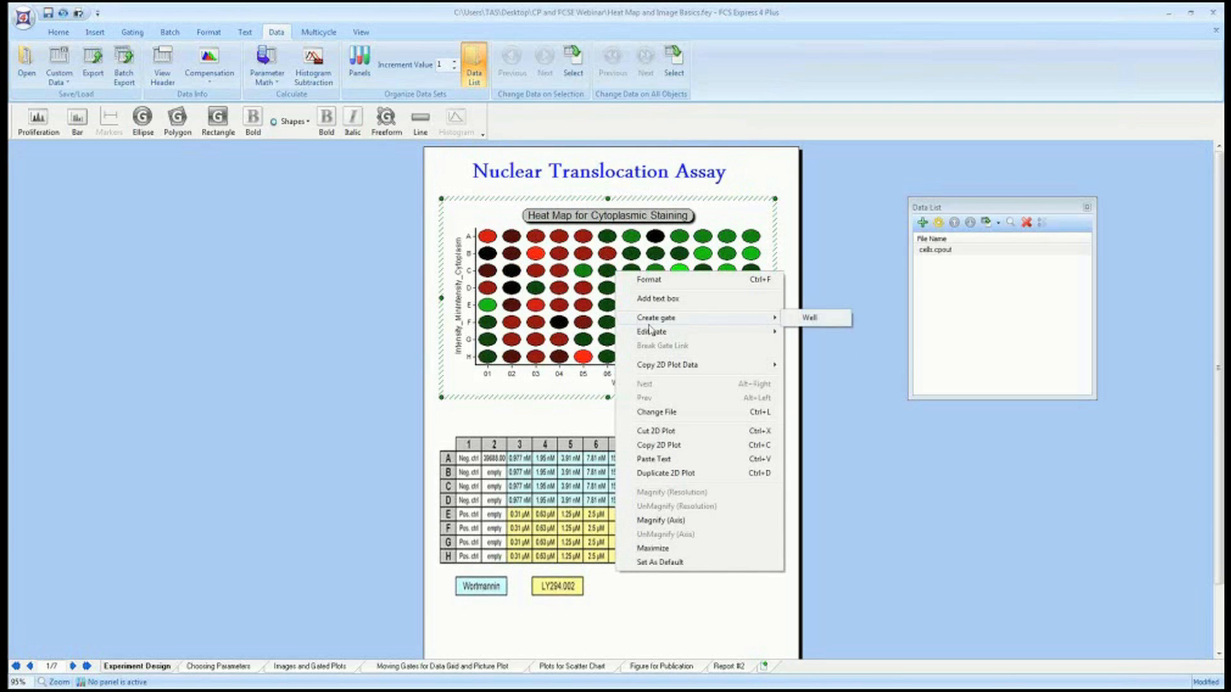
mouse_move(653, 335)
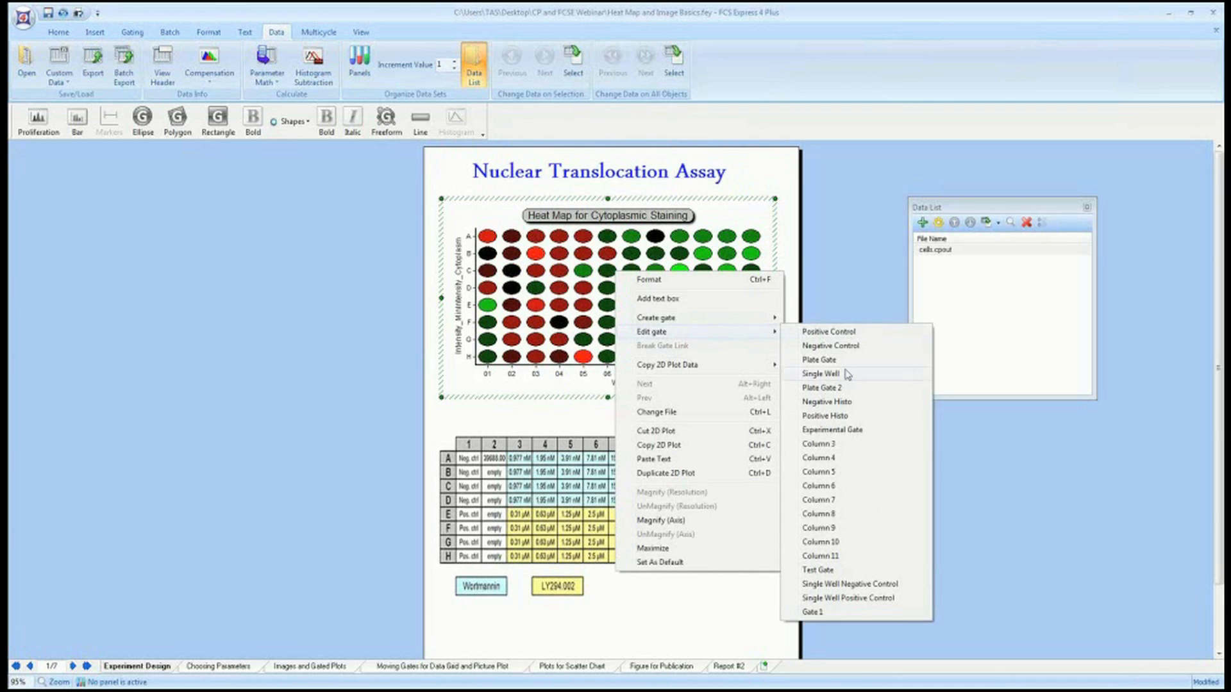
click(827, 444)
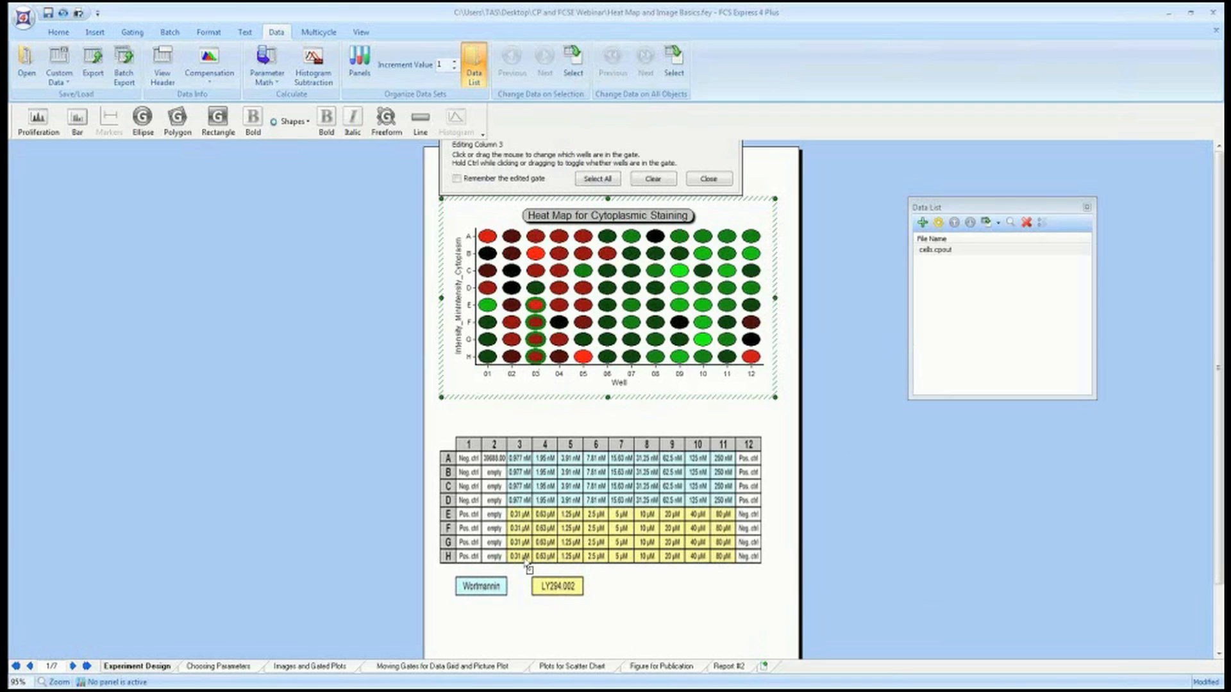
click(707, 179)
right_click(594, 282)
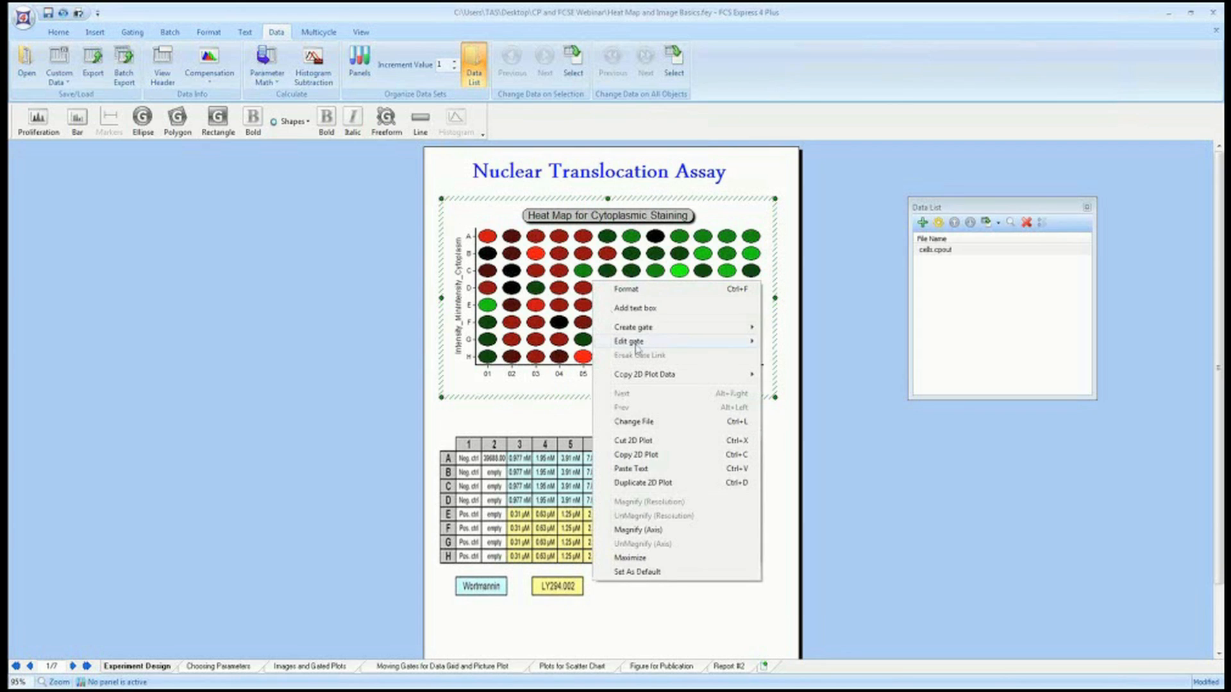
click(796, 467)
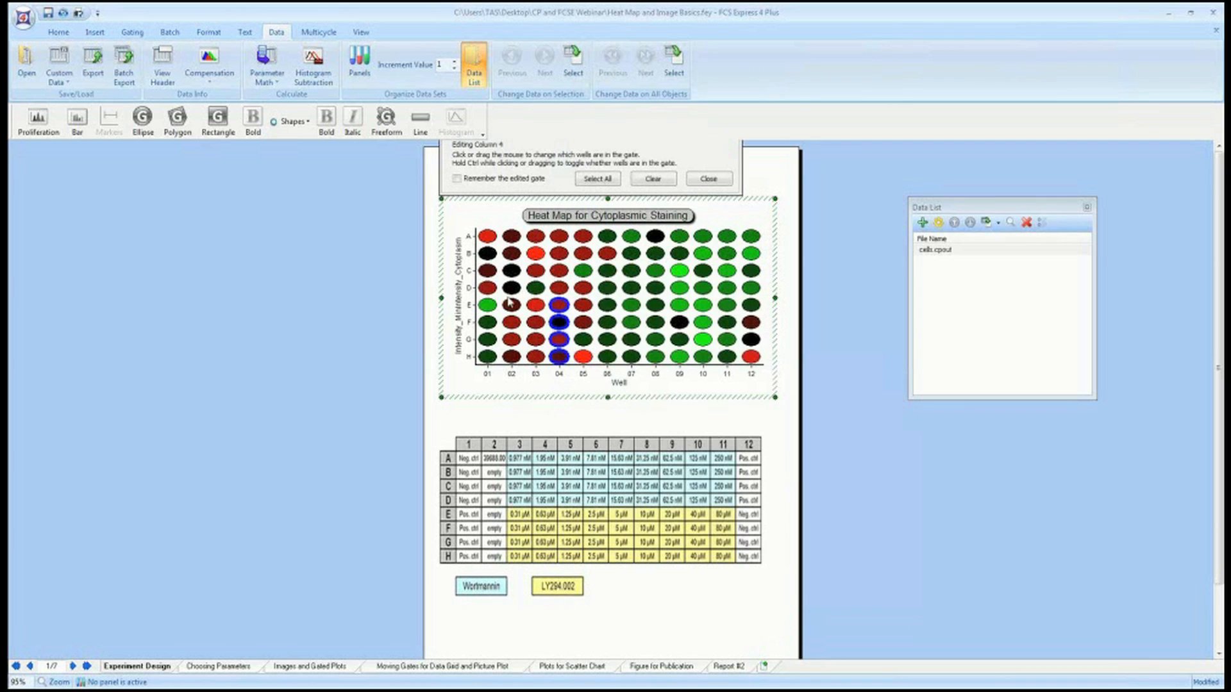
click(708, 179)
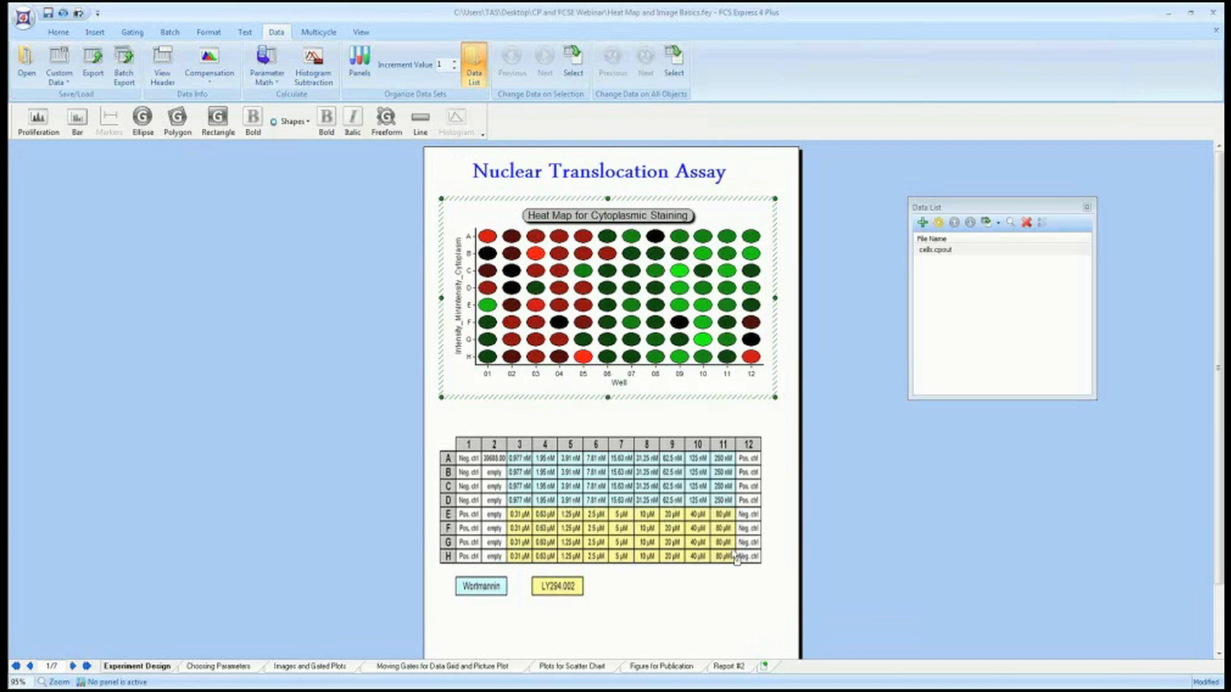
Open the Positive Control well gate on the heat map for editing and close it.
right_click(615, 273)
mouse_move(650, 329)
click(871, 329)
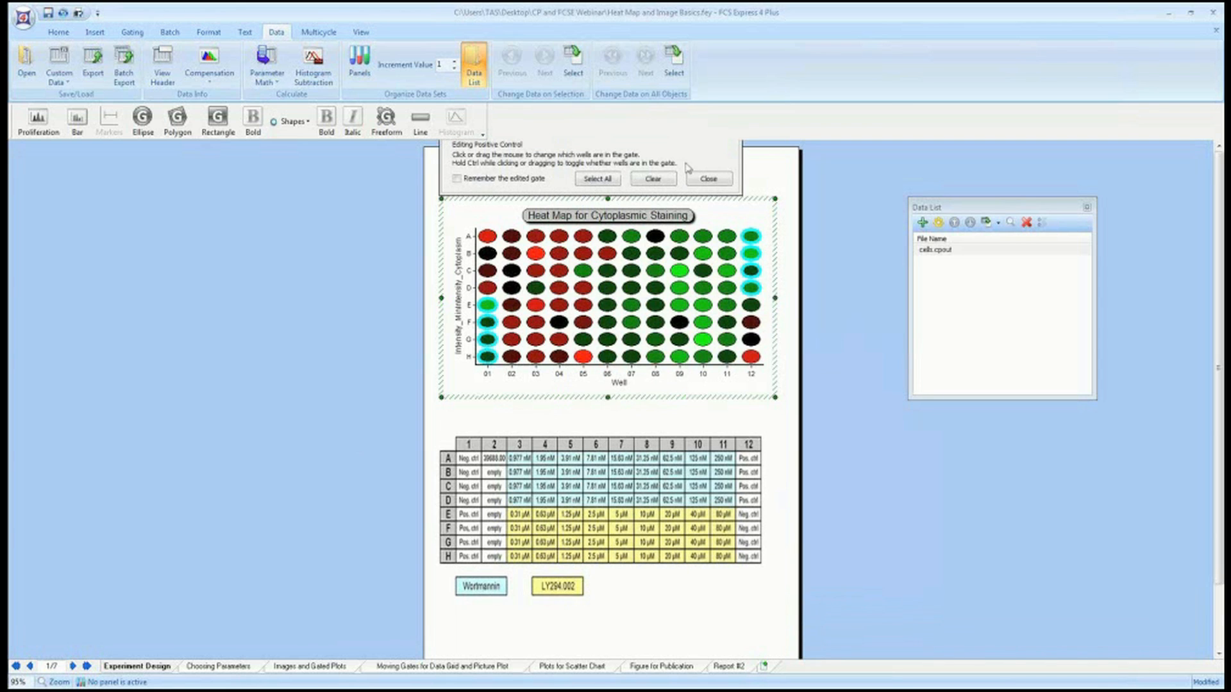
click(705, 179)
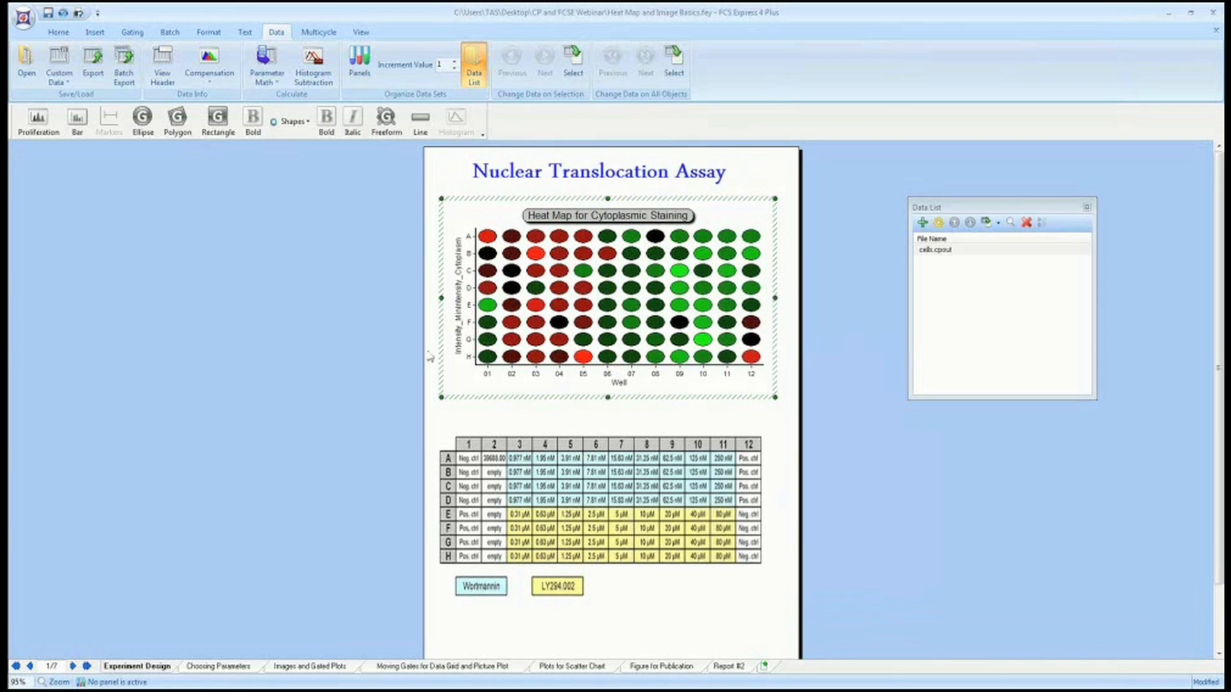
Go to the Choosing Parameters page and select its Positive Control and All Cells dot plots.
click(238, 668)
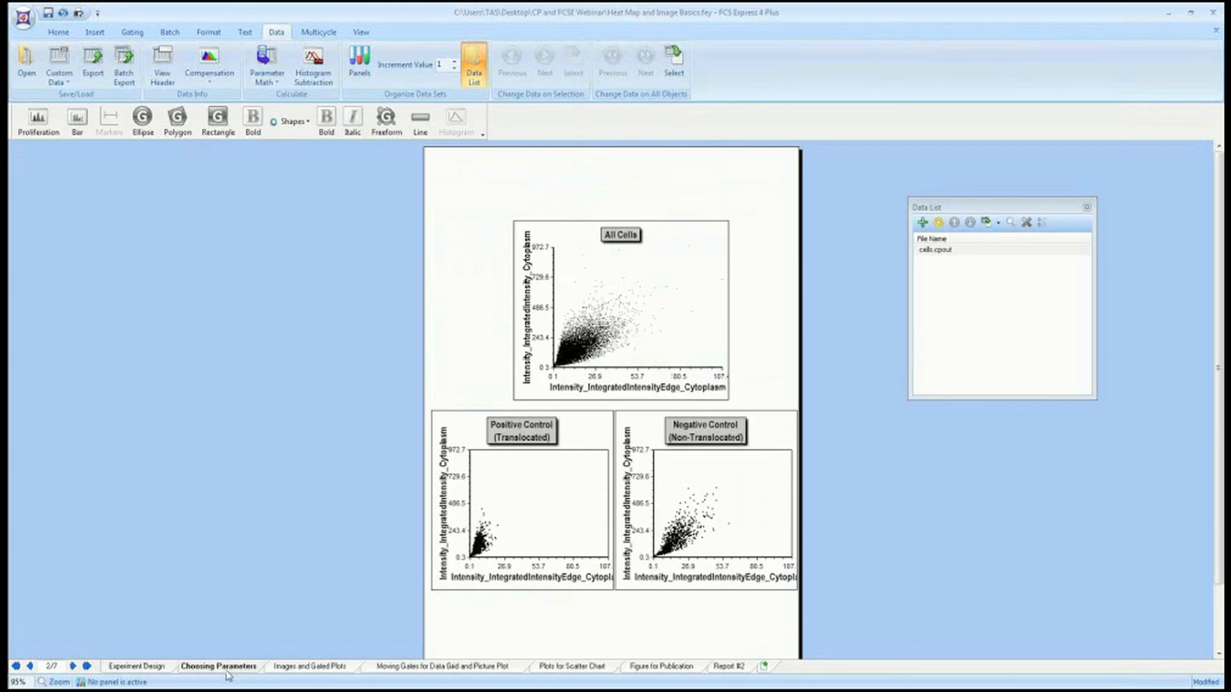
click(554, 480)
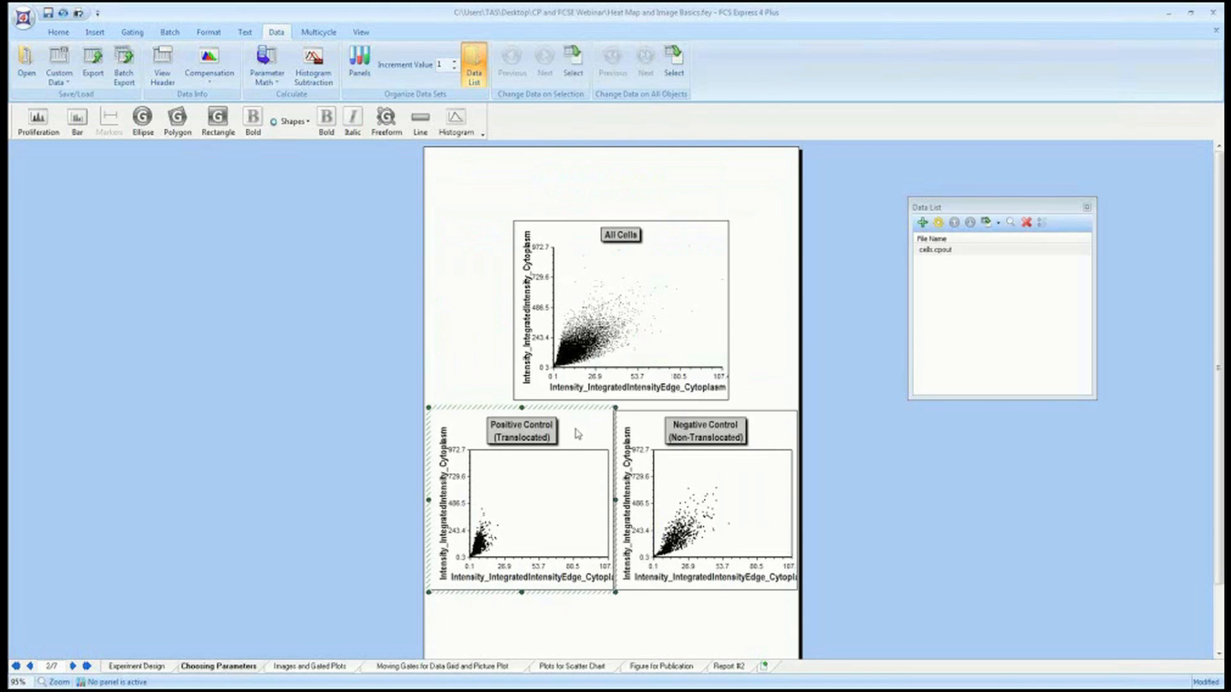
click(688, 231)
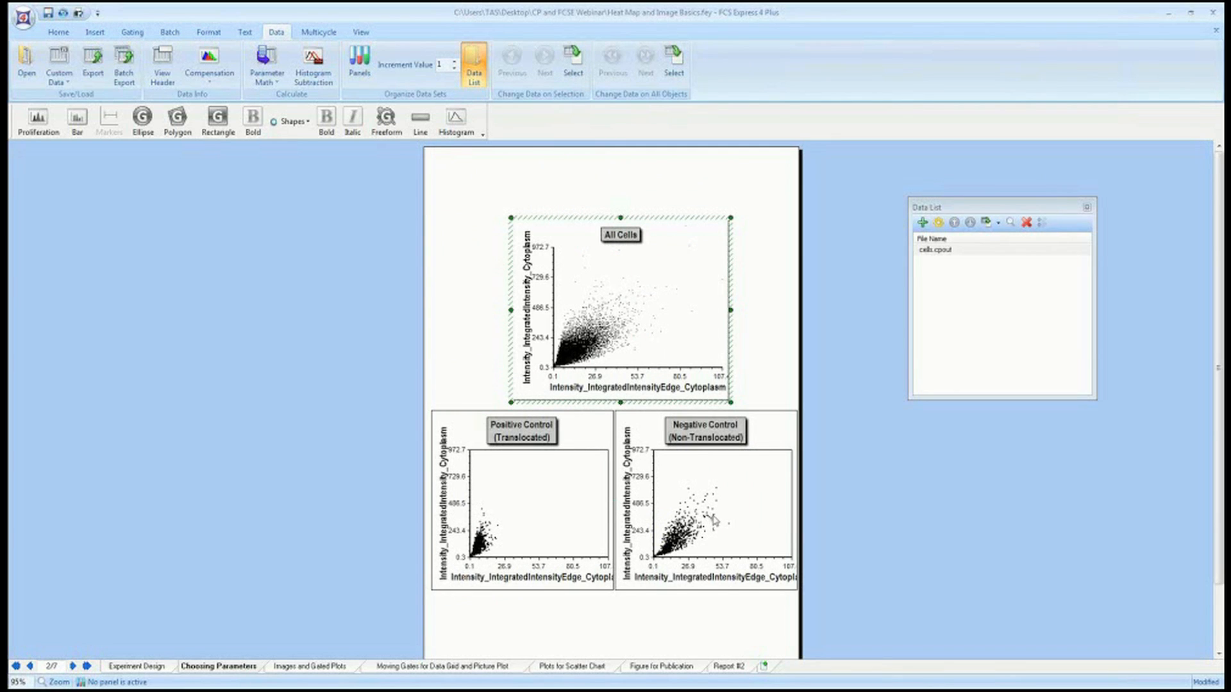
Go to the Images and Gated Plots page and set its page orientation to Landscape.
click(334, 667)
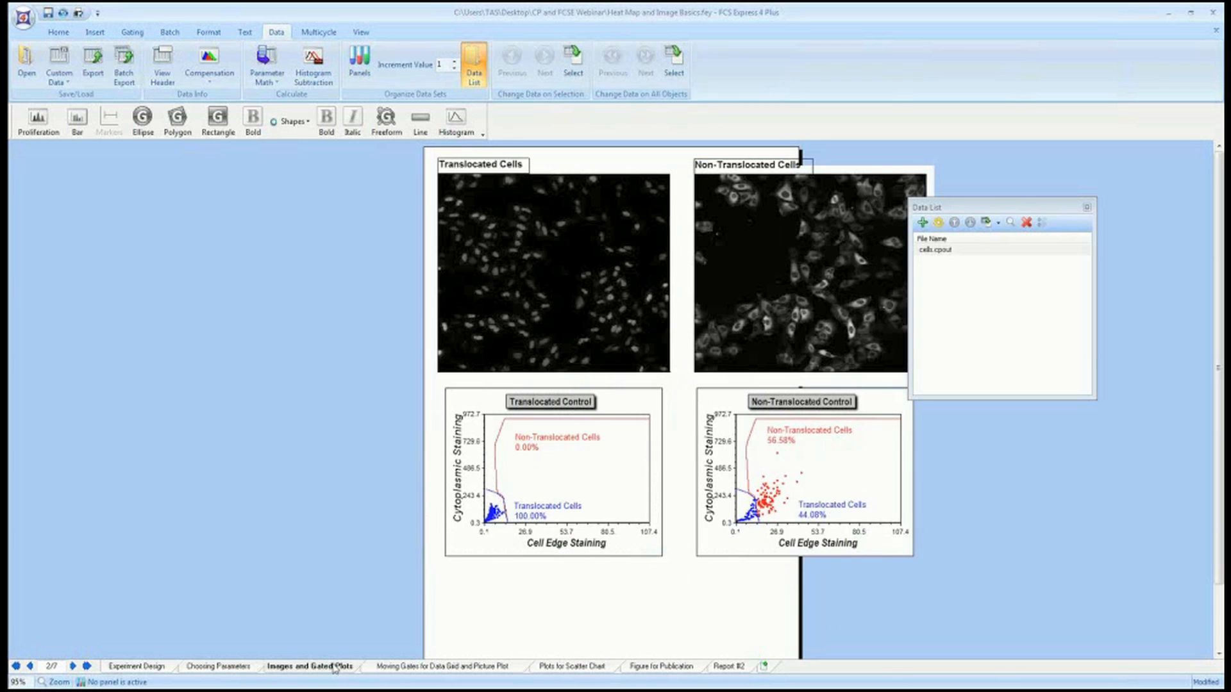
click(78, 12)
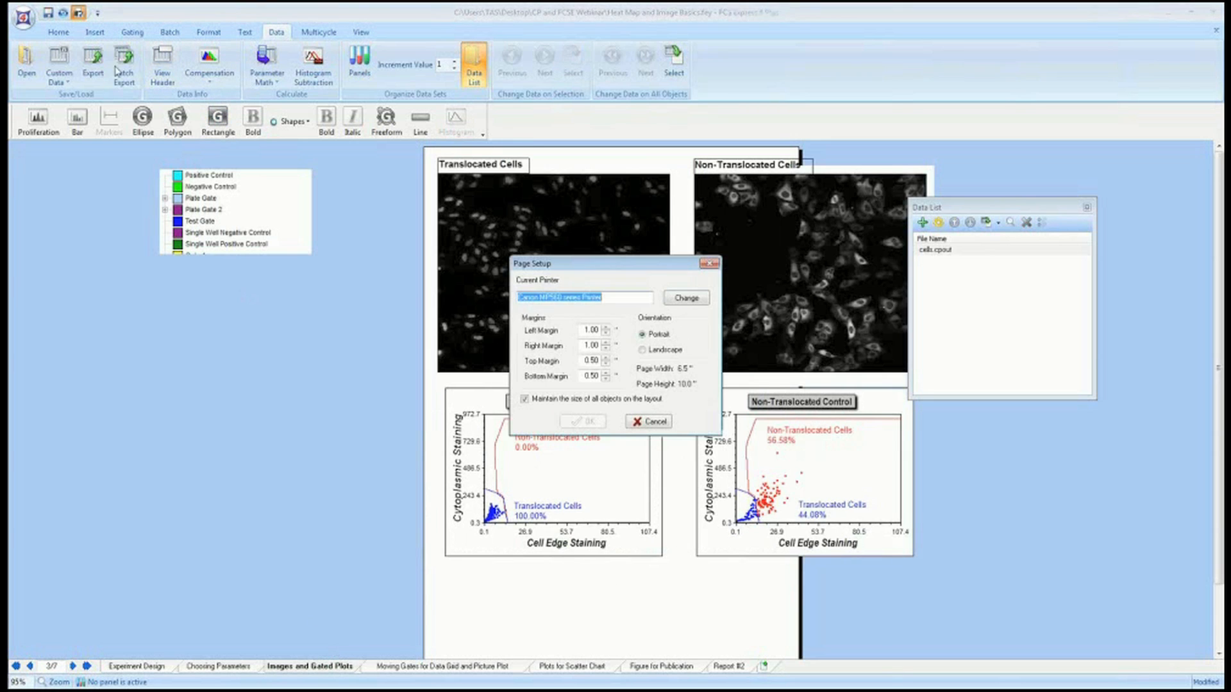
click(654, 351)
click(584, 421)
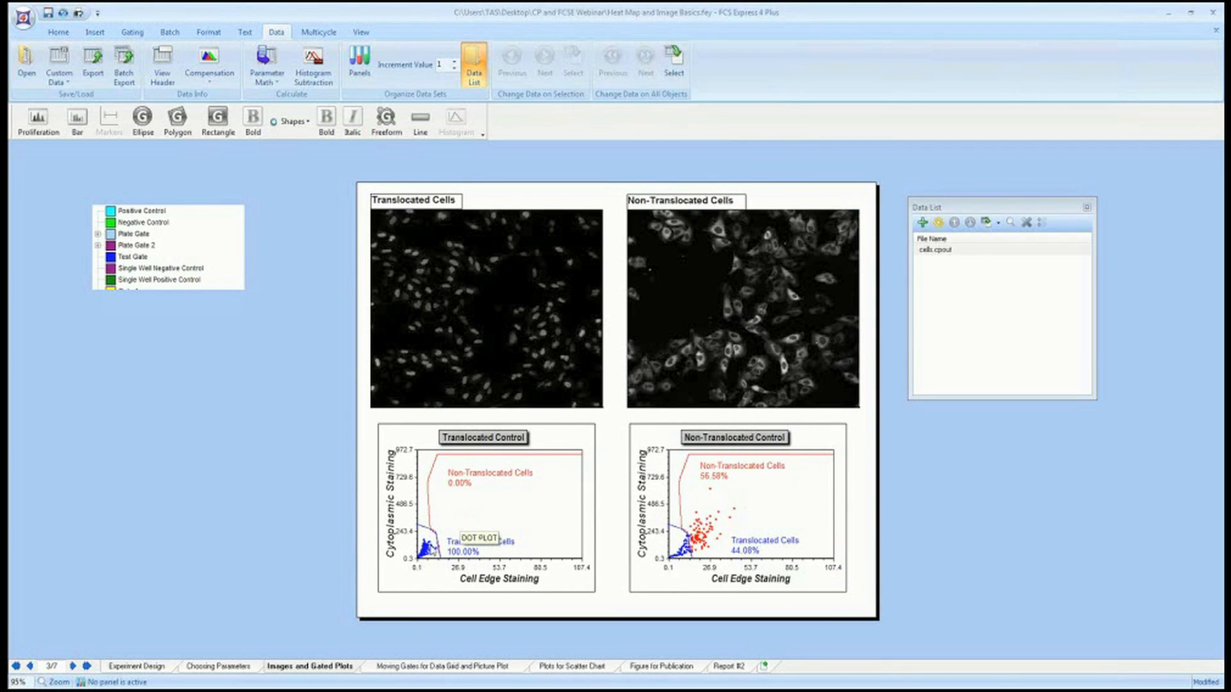
Select the Translocated Control and Non-Translocated Control dot plots in turn.
click(429, 550)
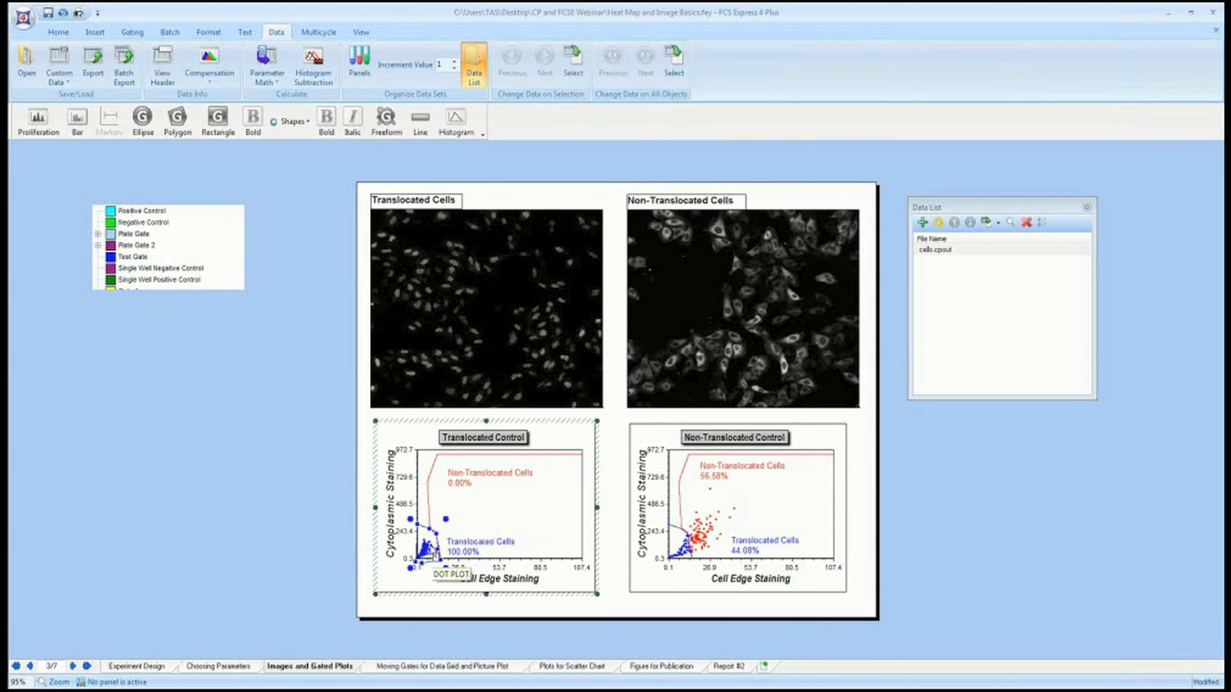
click(248, 536)
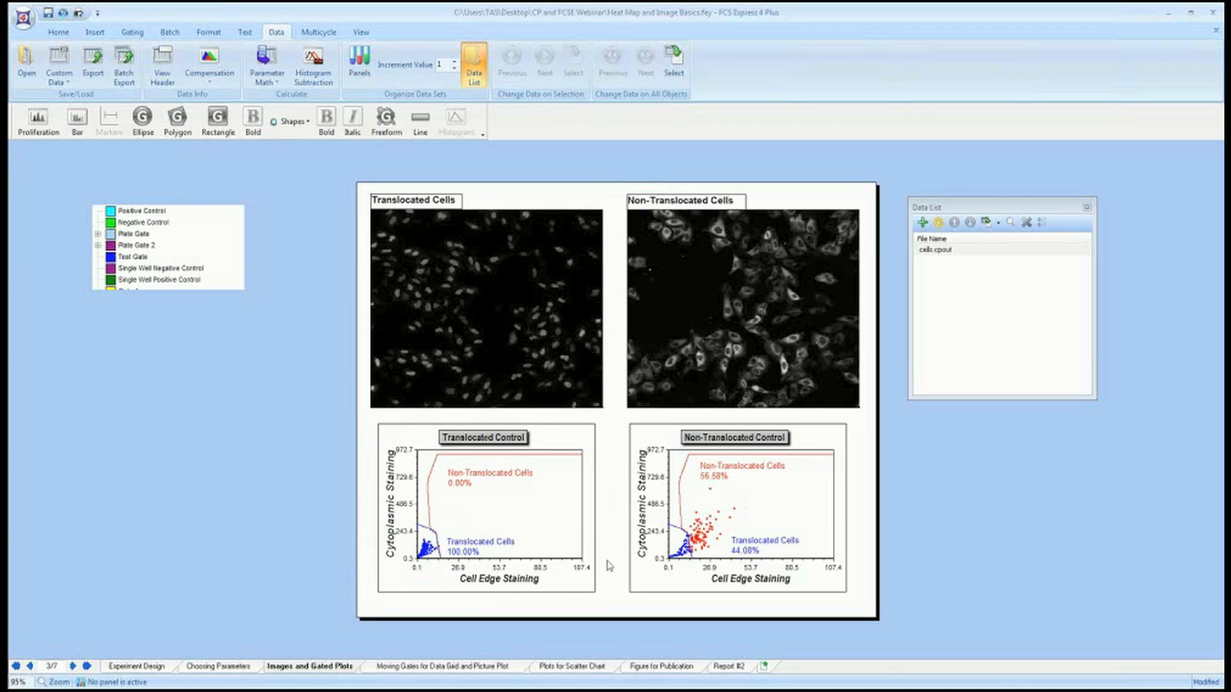
click(835, 444)
click(834, 444)
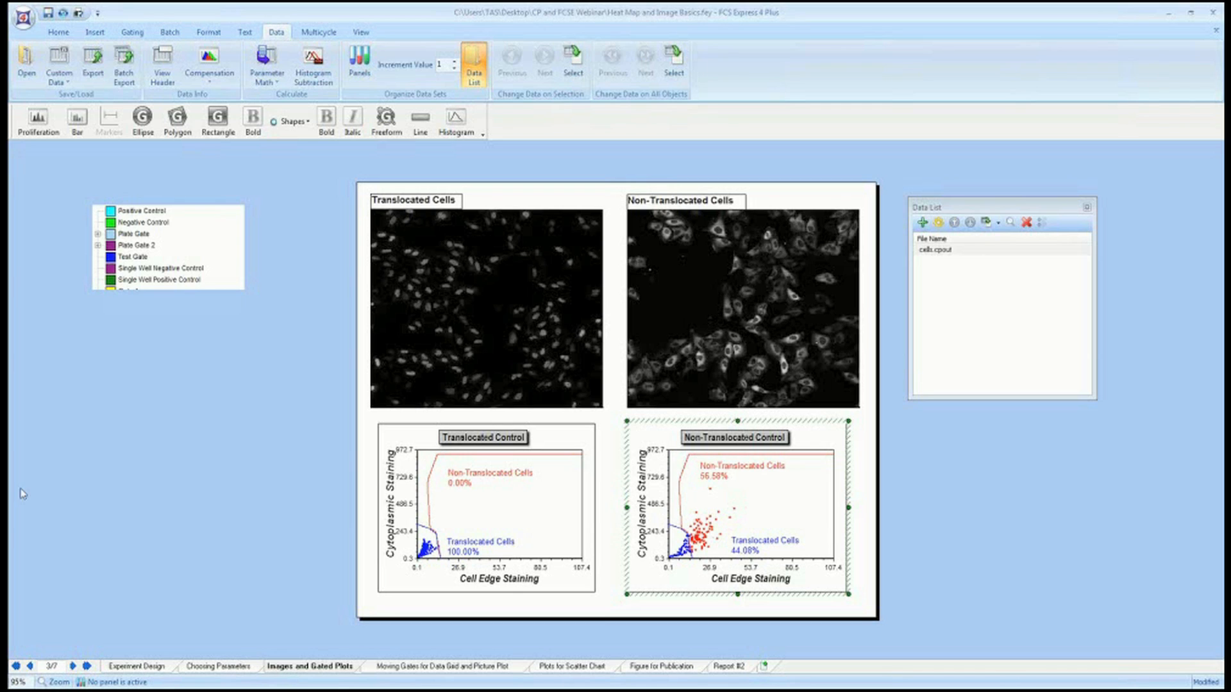
Go to the Moving Gates for Data Grid and Picture Plot page and edit the heat map's Single Well gate, placing it on well G02.
click(474, 666)
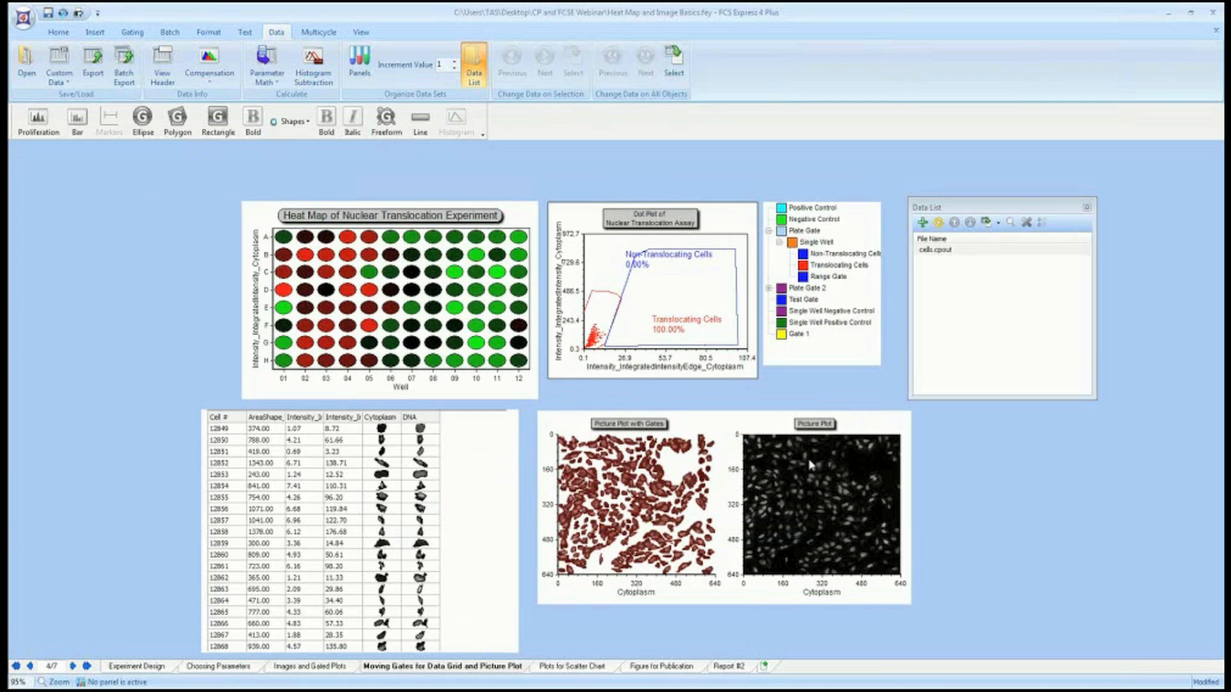
right_click(420, 292)
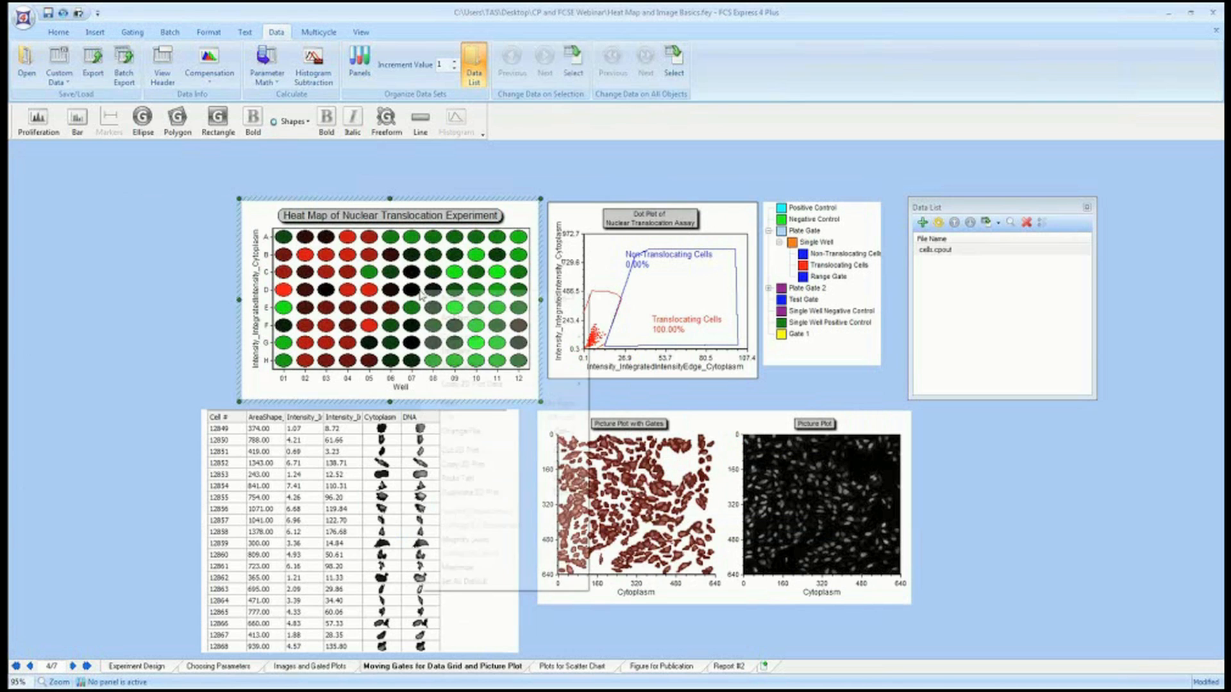
mouse_move(451, 358)
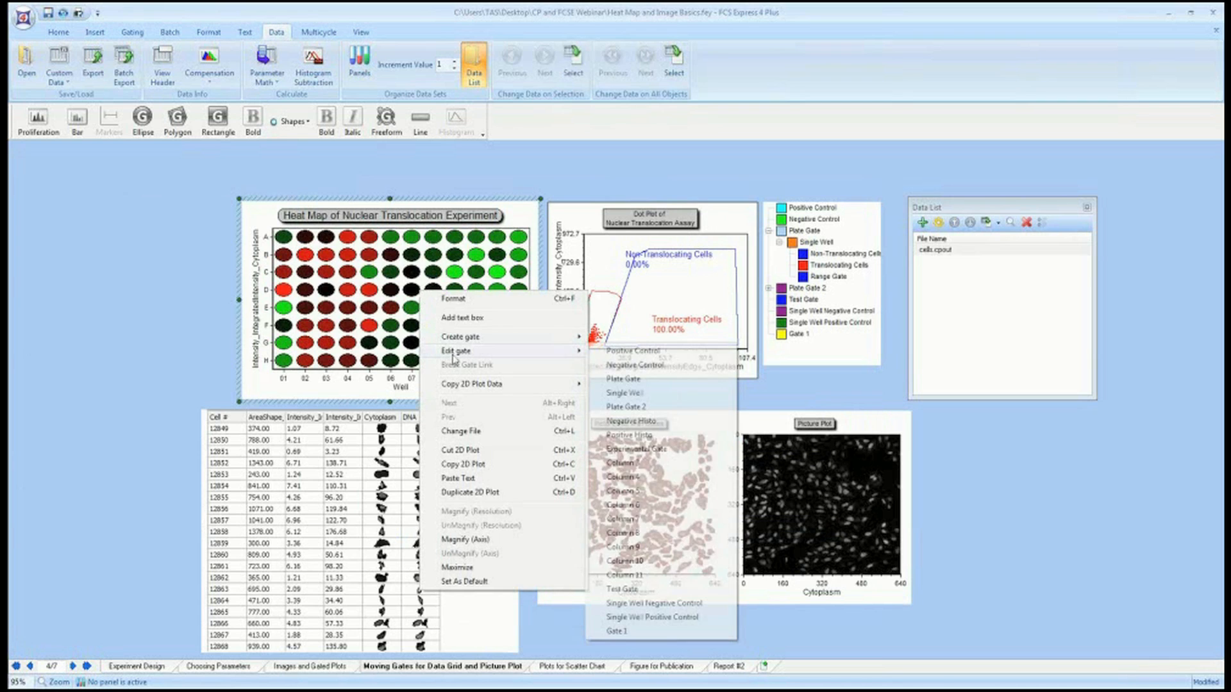
click(623, 393)
click(307, 346)
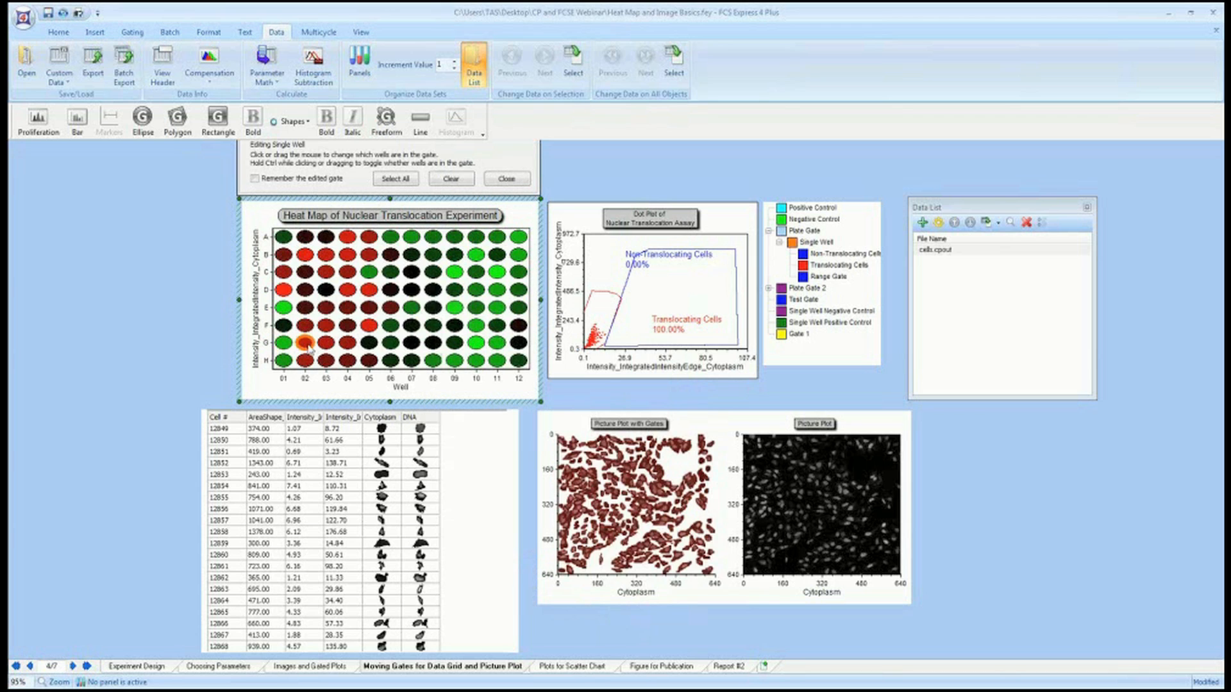
Step the Single Well gate along row G through wells G03 to G10.
click(327, 346)
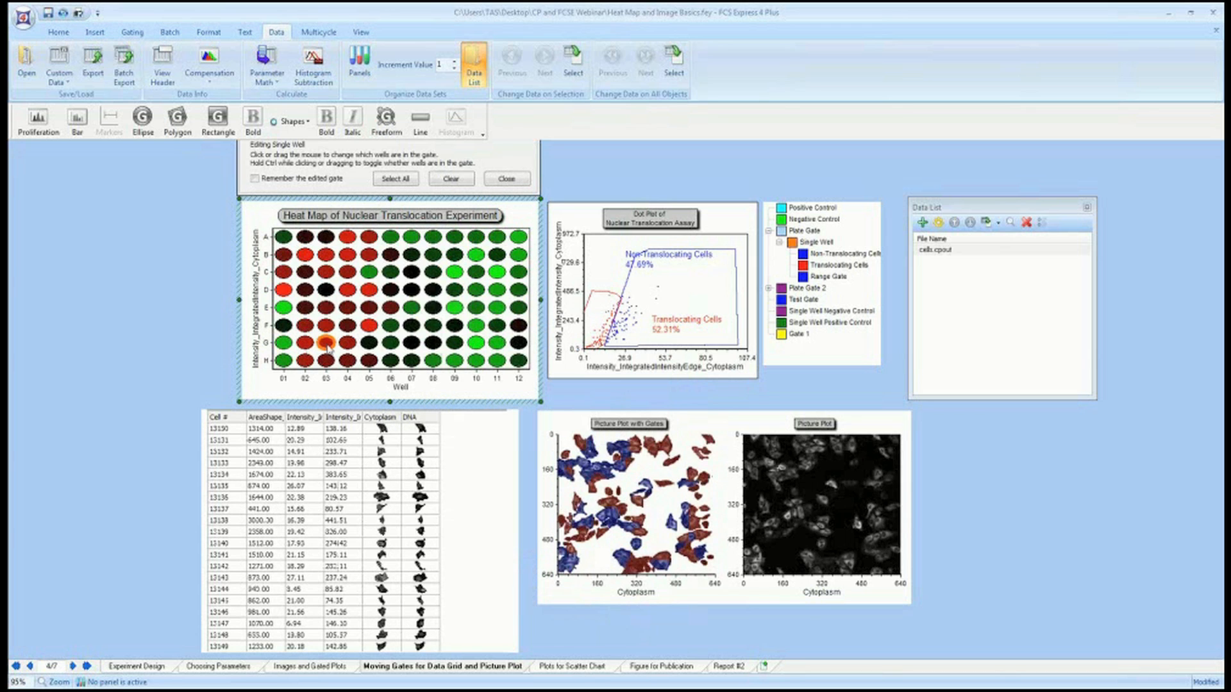
click(347, 345)
click(369, 345)
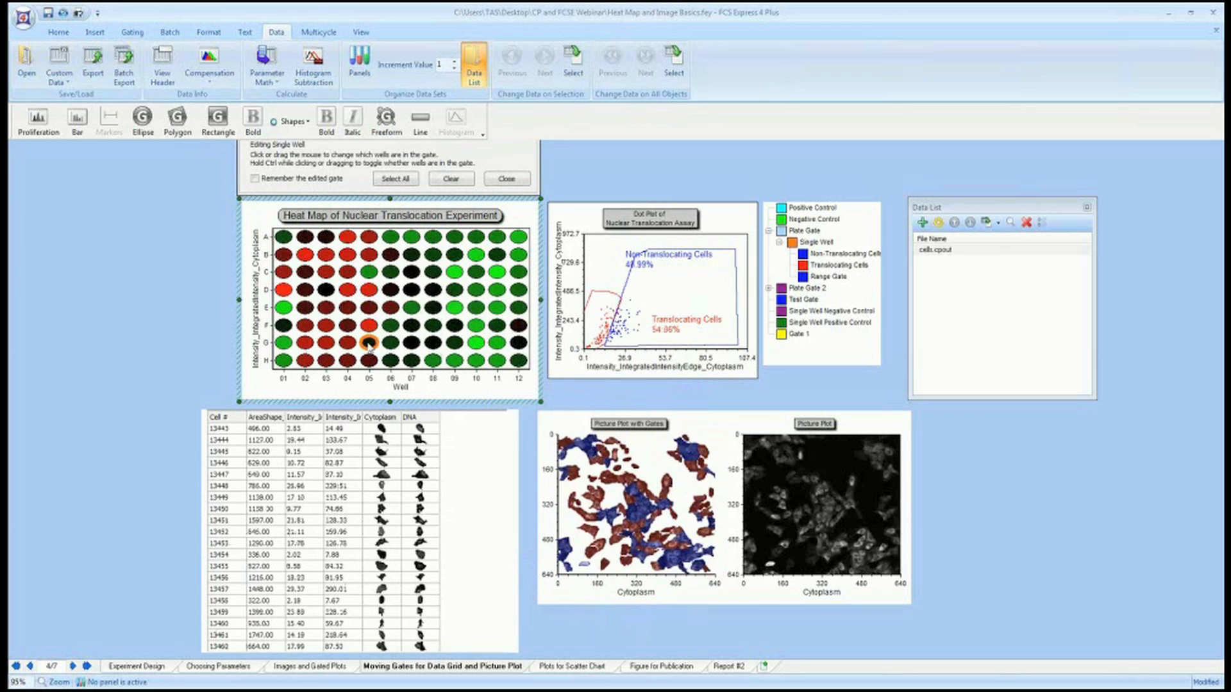
click(391, 344)
click(413, 345)
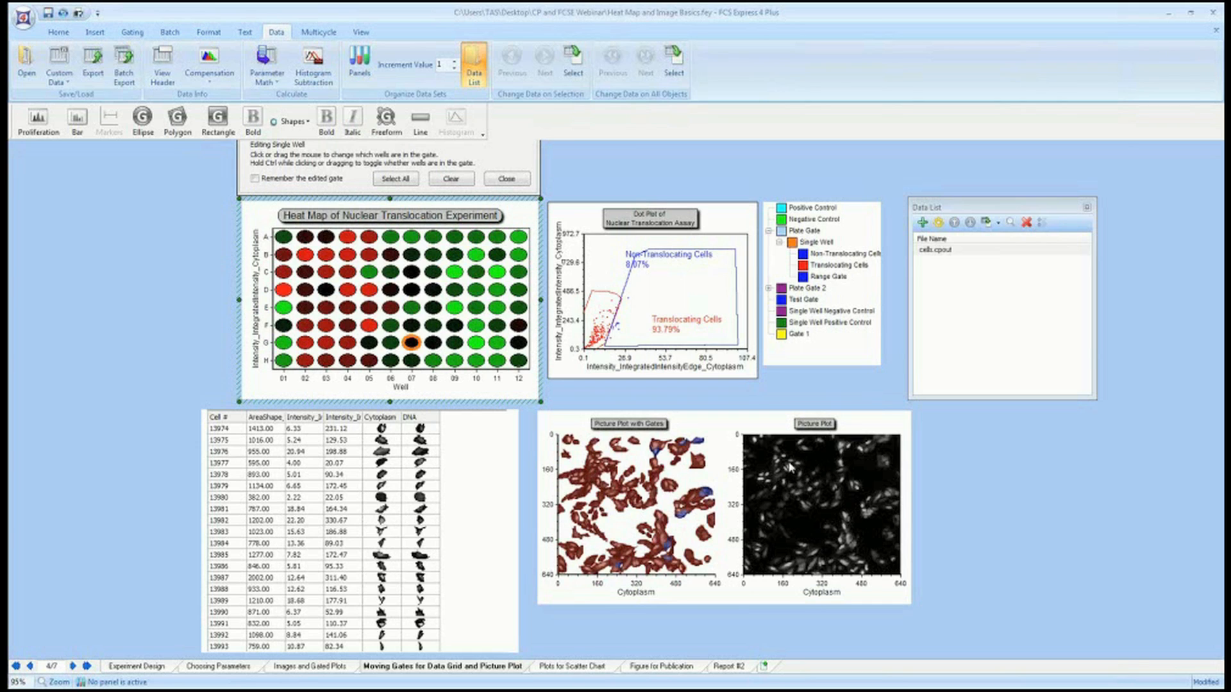
click(434, 345)
click(455, 344)
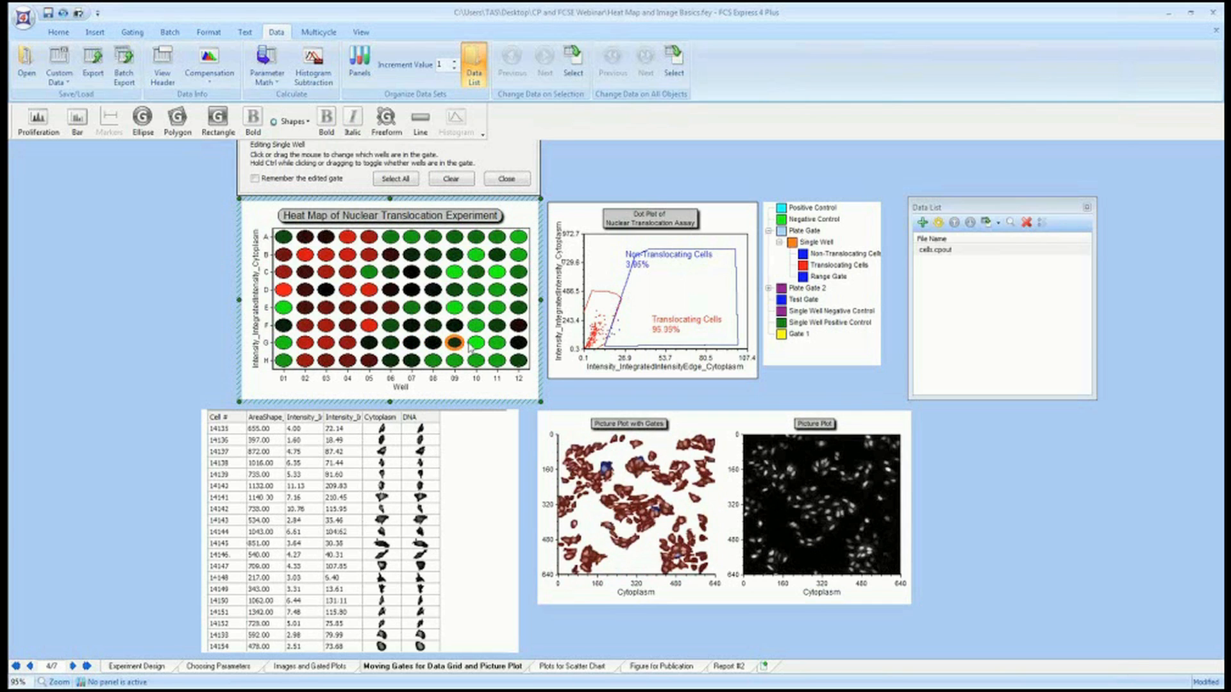
click(475, 344)
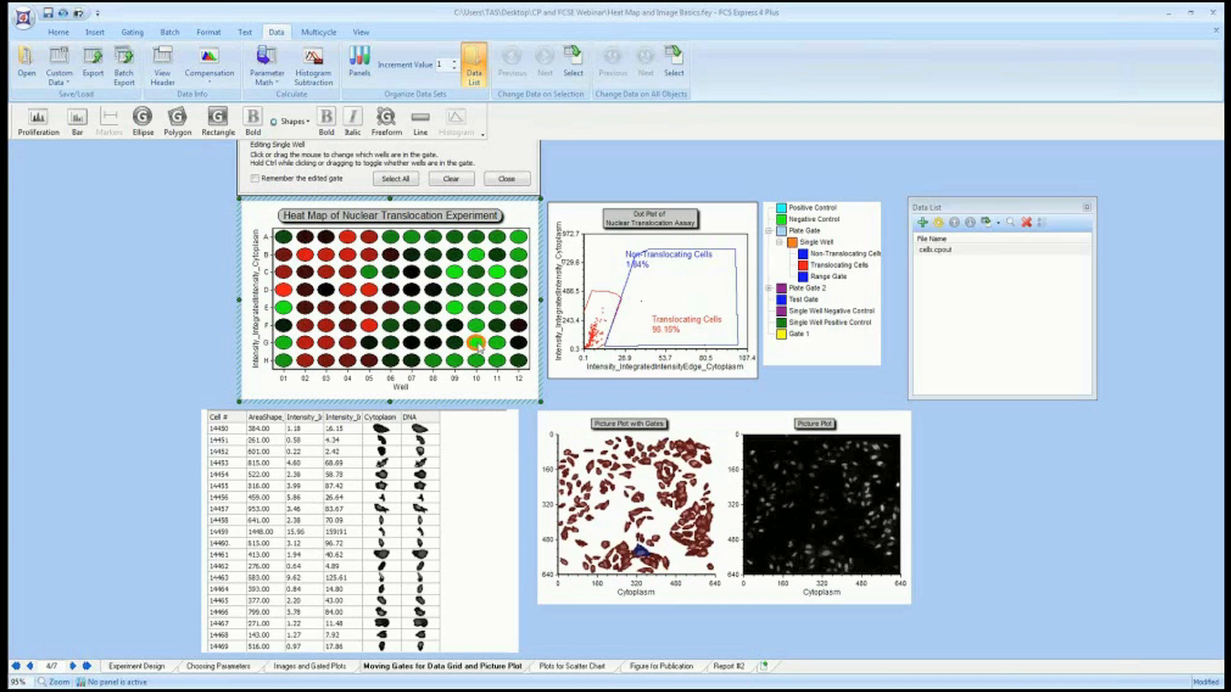
Step the Single Well gate along row G again, from well G03 through to well G11.
click(324, 346)
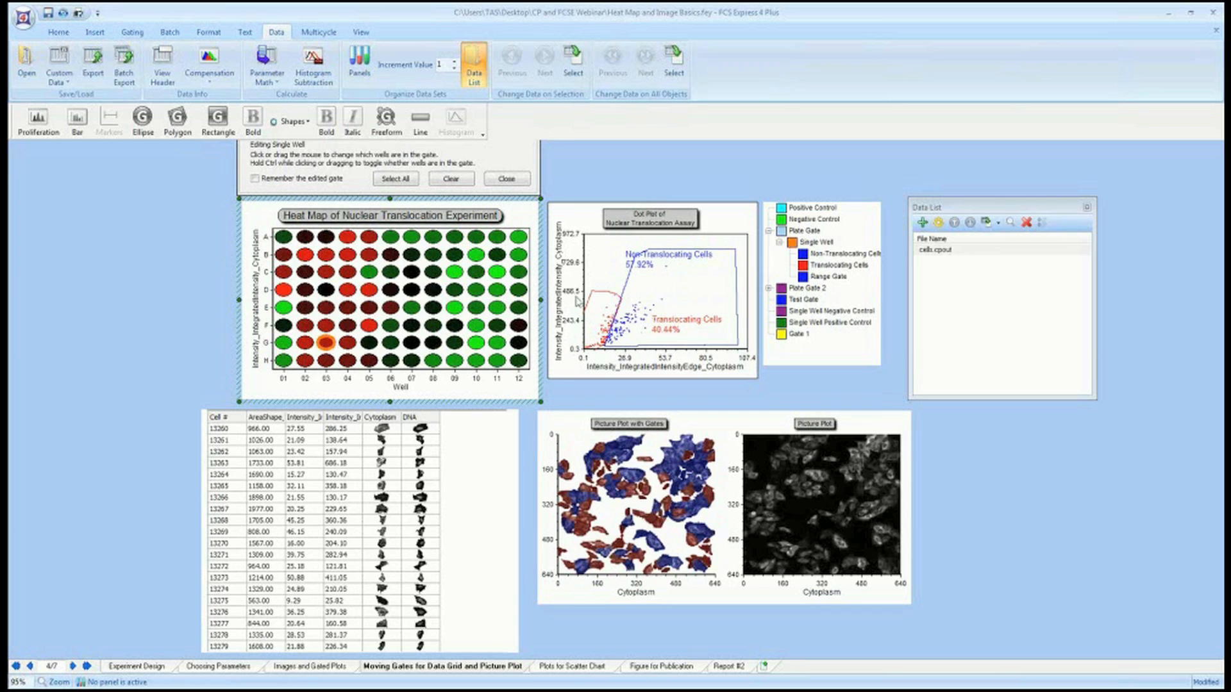
click(349, 346)
click(389, 346)
click(413, 346)
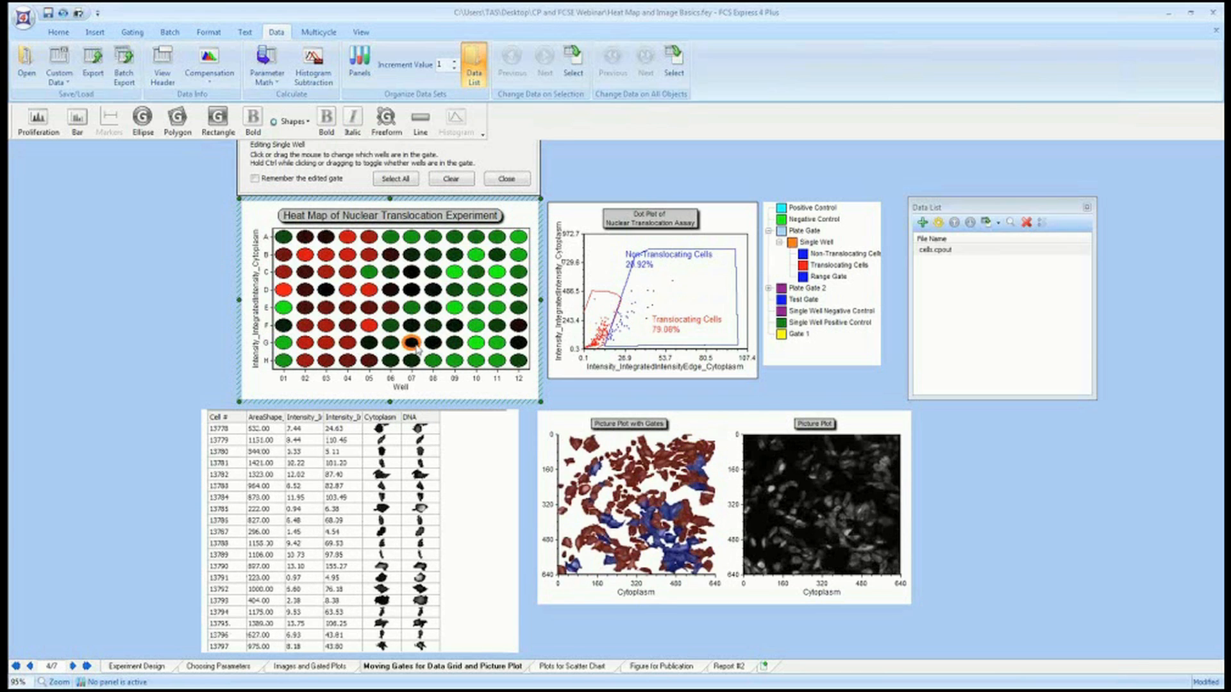
click(431, 346)
click(454, 346)
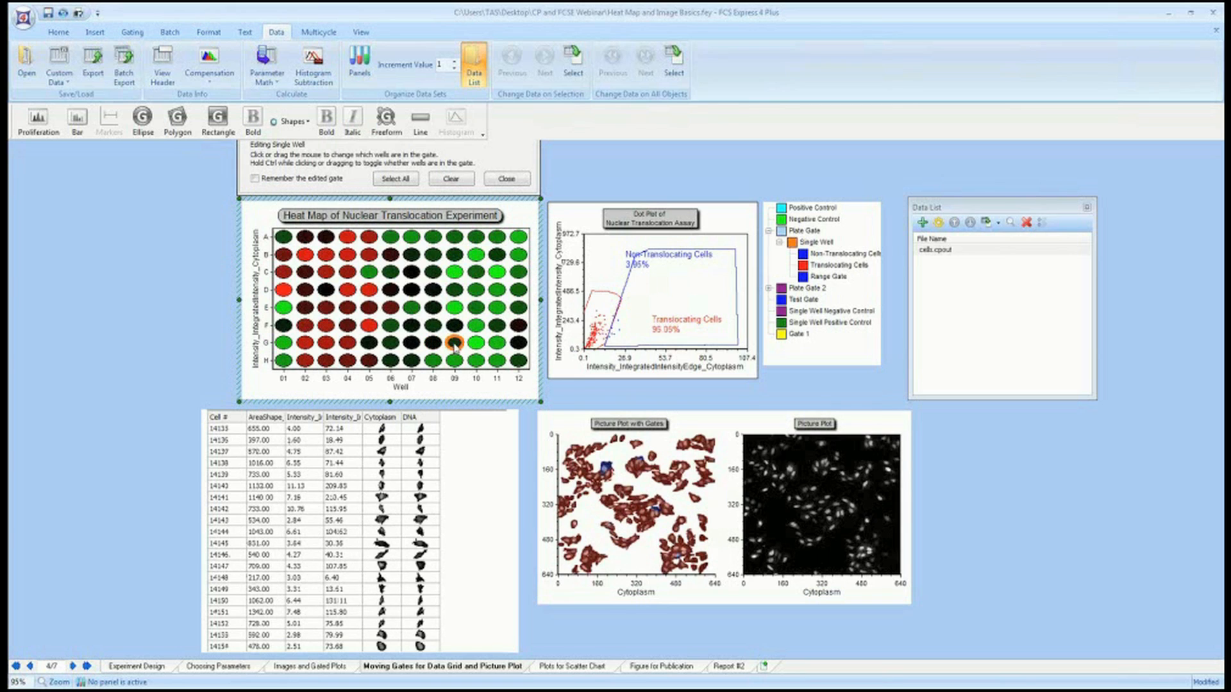
click(475, 346)
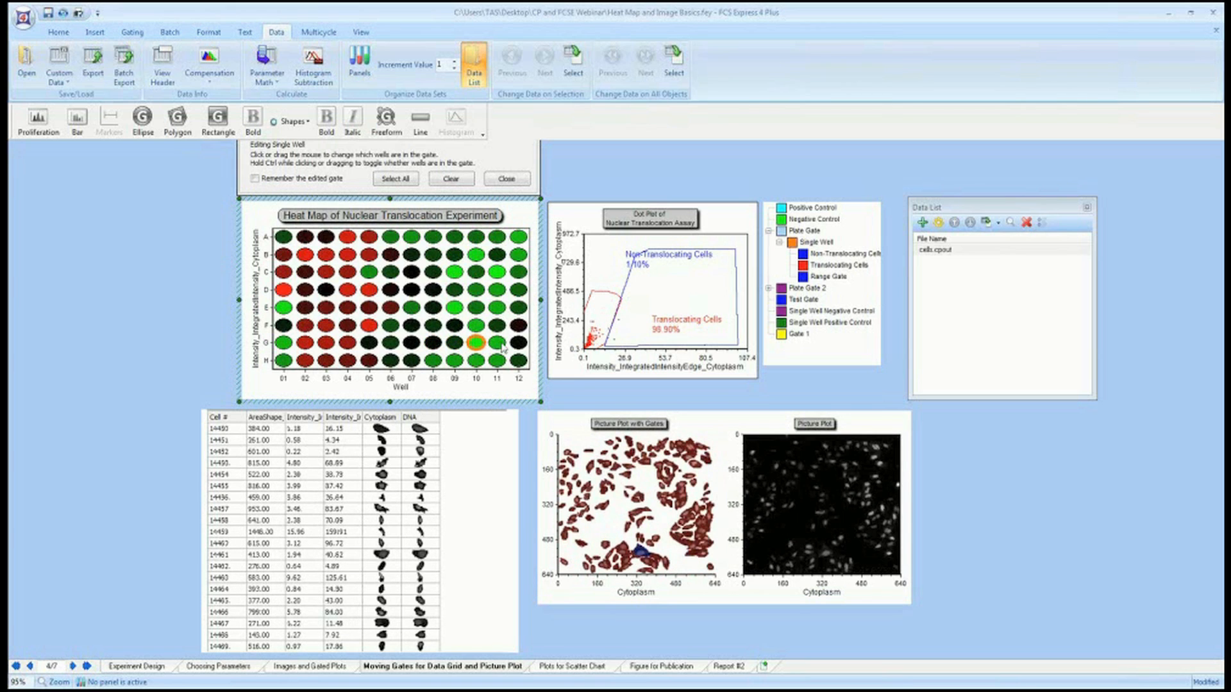
click(502, 346)
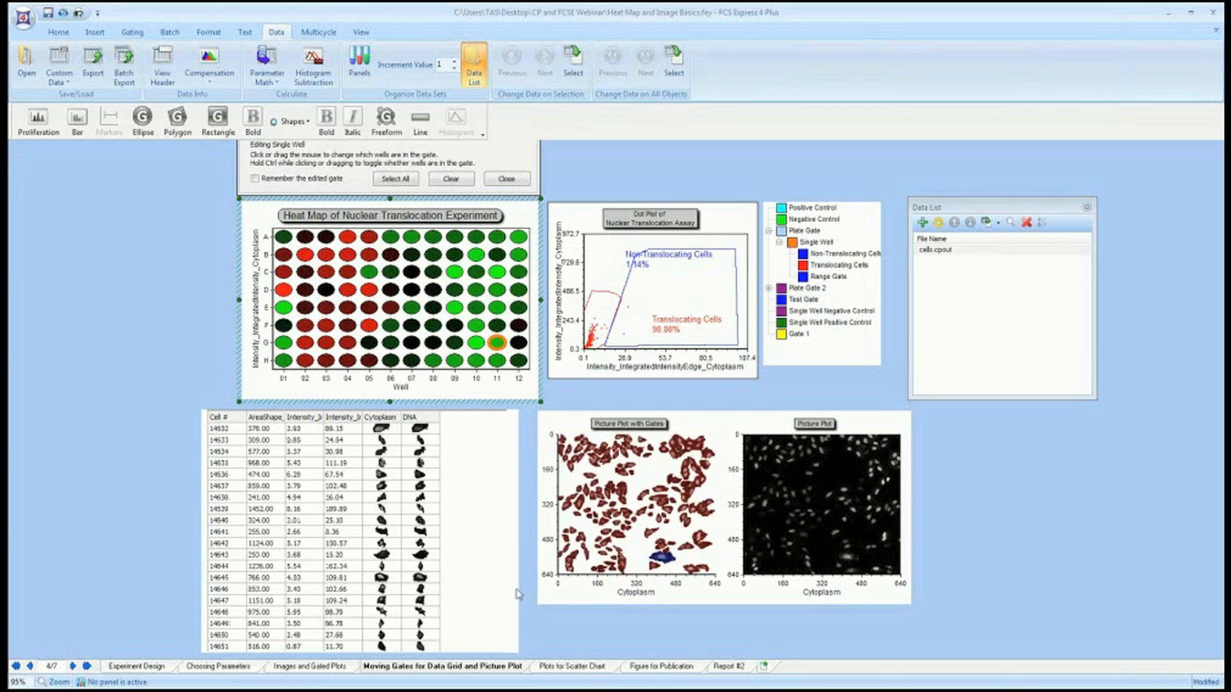
Go to the Plots for Scatter Chart page and select several of the Cells and Well Gating 2D dot plots in turn.
click(581, 667)
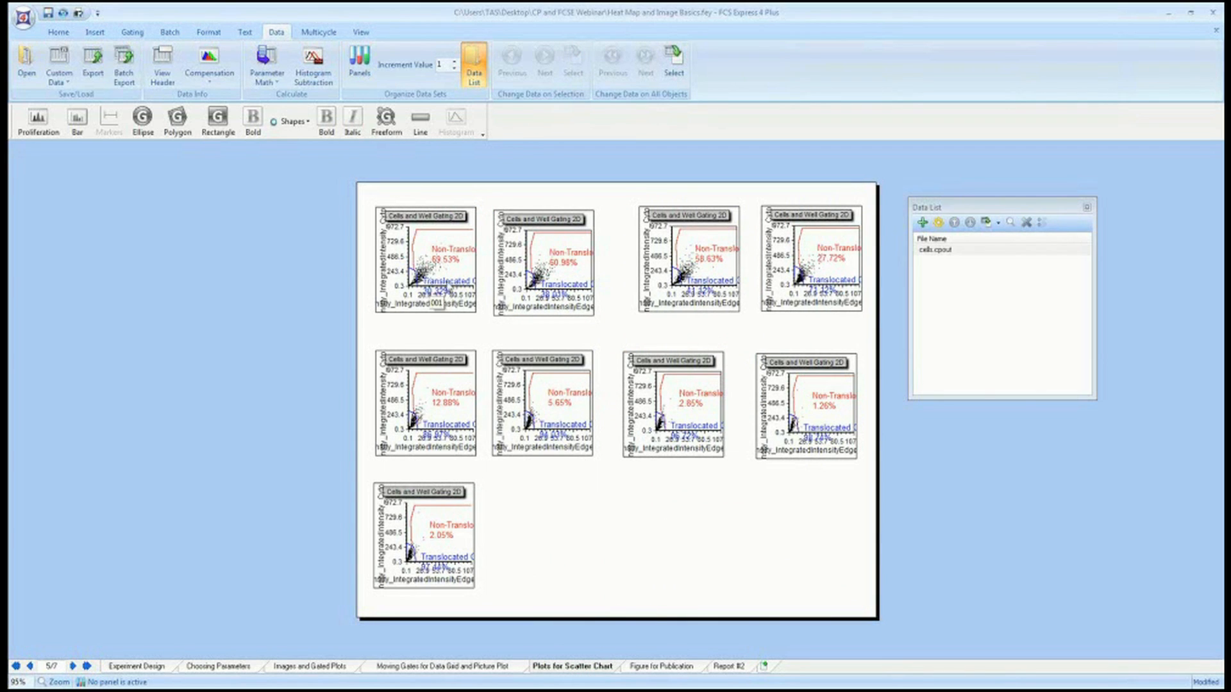
click(442, 294)
click(570, 298)
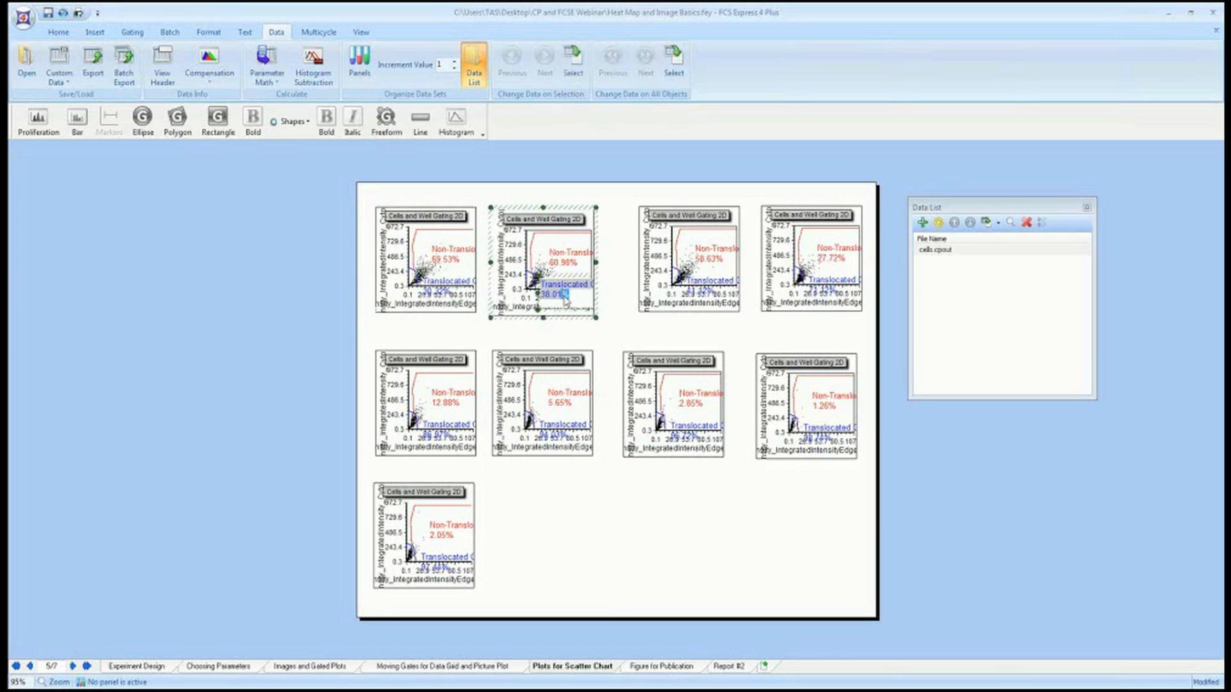
click(717, 296)
click(810, 285)
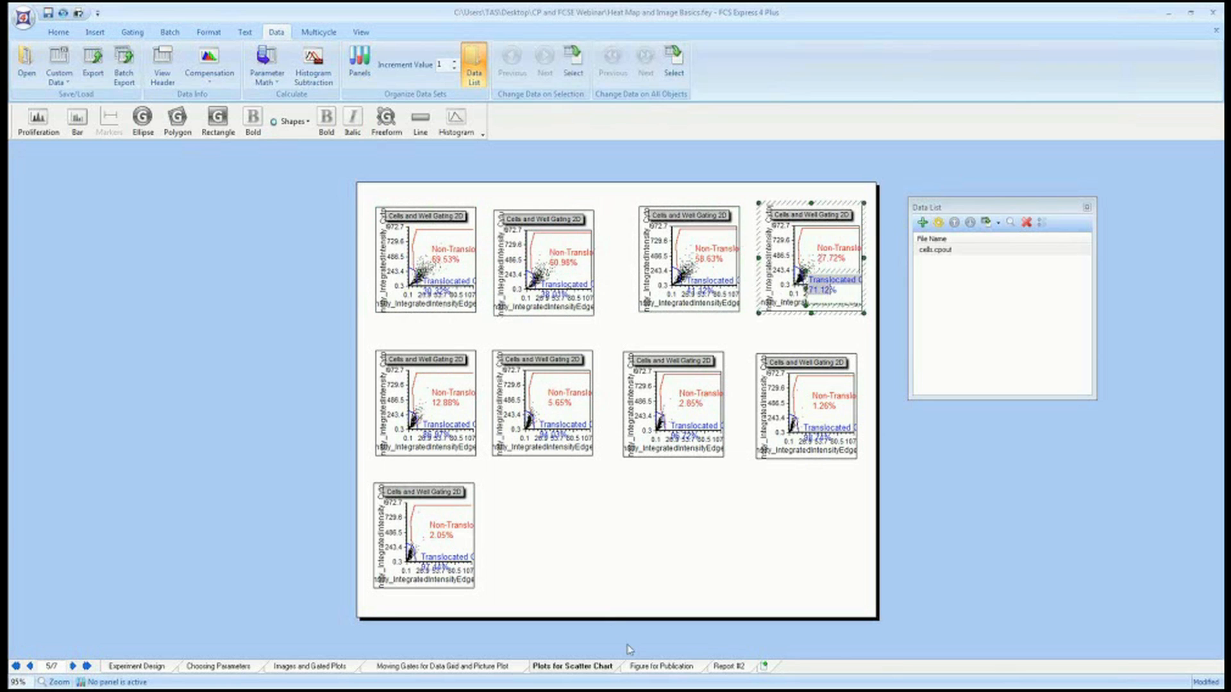
Go to the Figure for Publication page to review the figure layout.
click(643, 667)
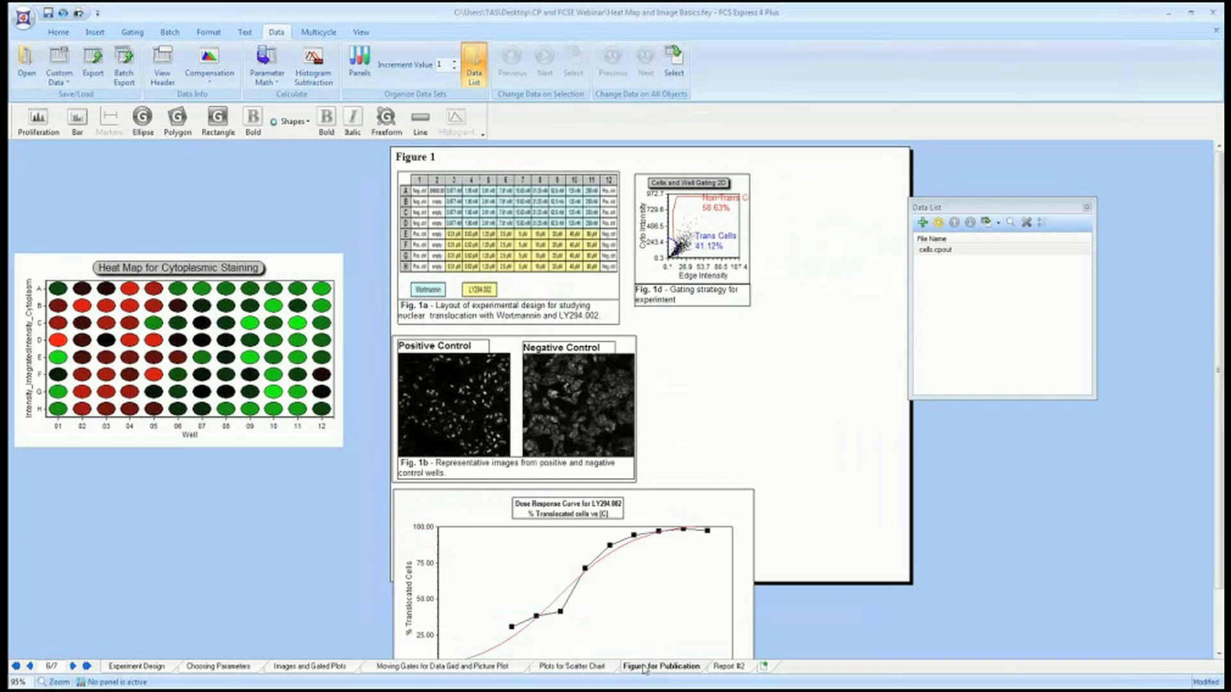
click(78, 12)
click(642, 334)
click(582, 421)
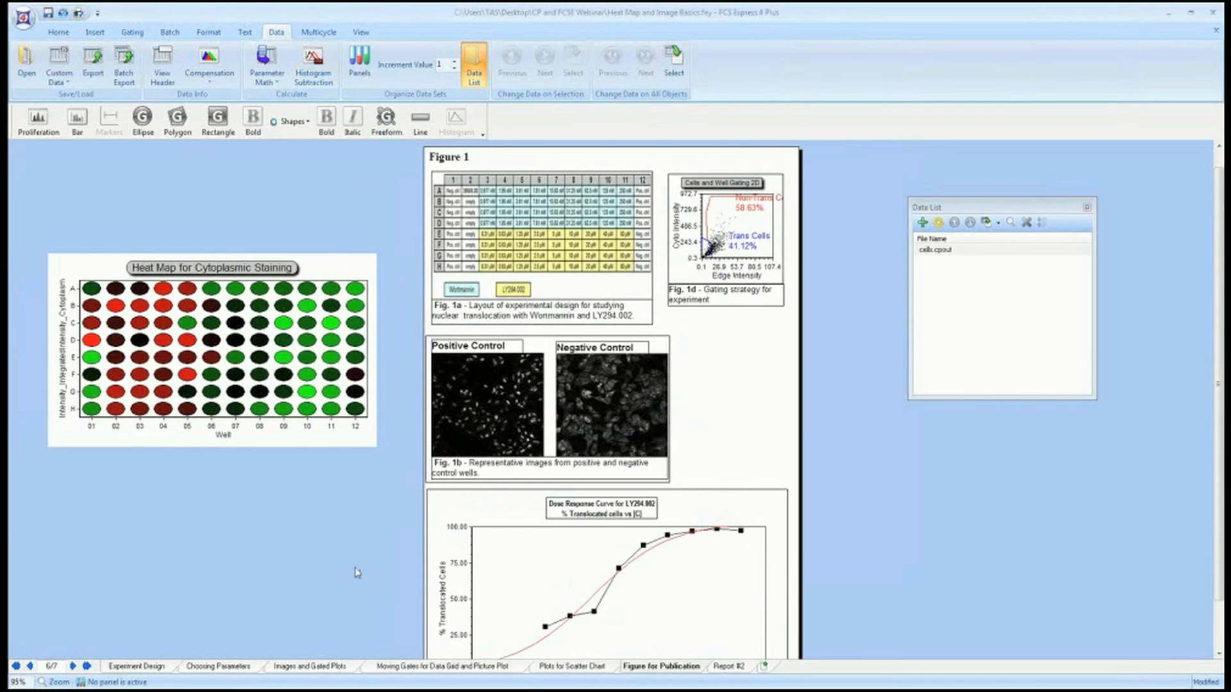
scroll(357, 572, down, 3)
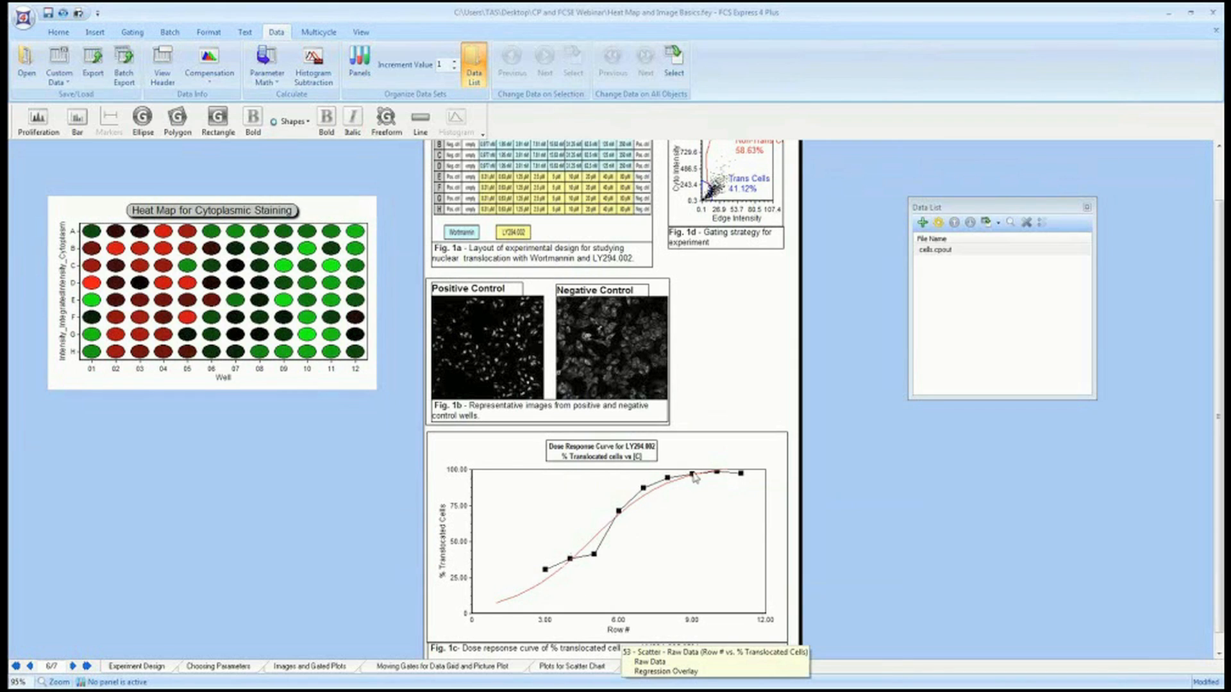
Move the Trans Cells gate on the Fig. 1d gating dot plot in small steps.
click(707, 192)
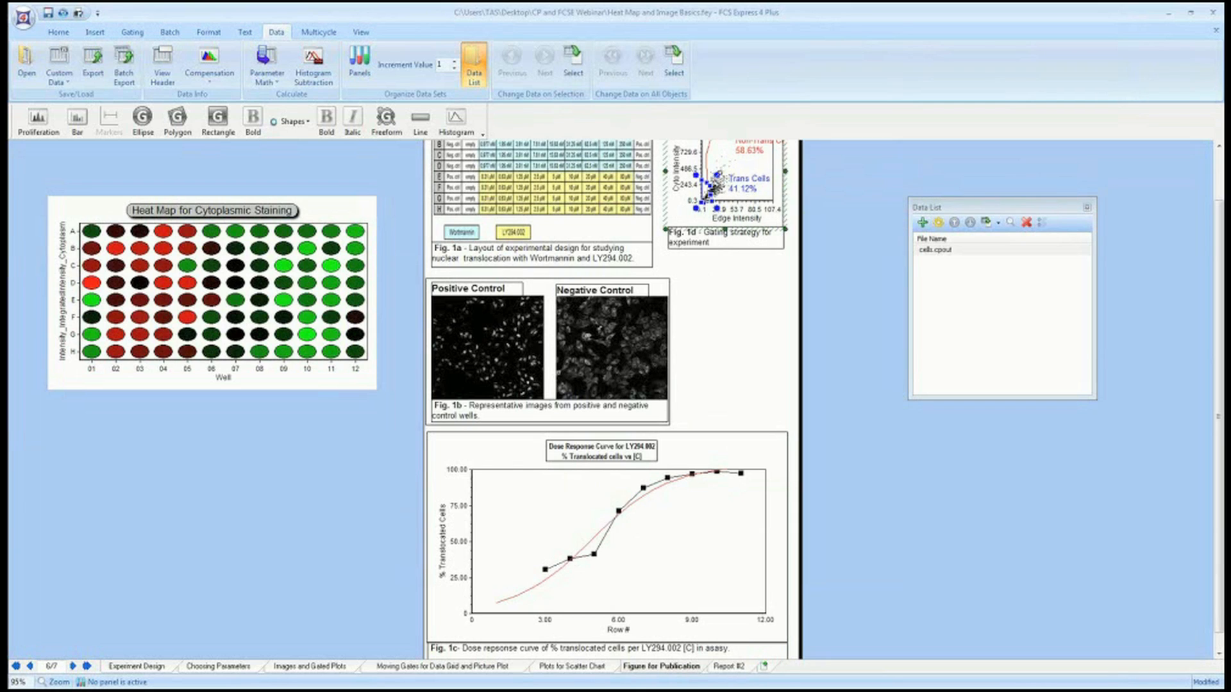
drag(724, 169, 722, 171)
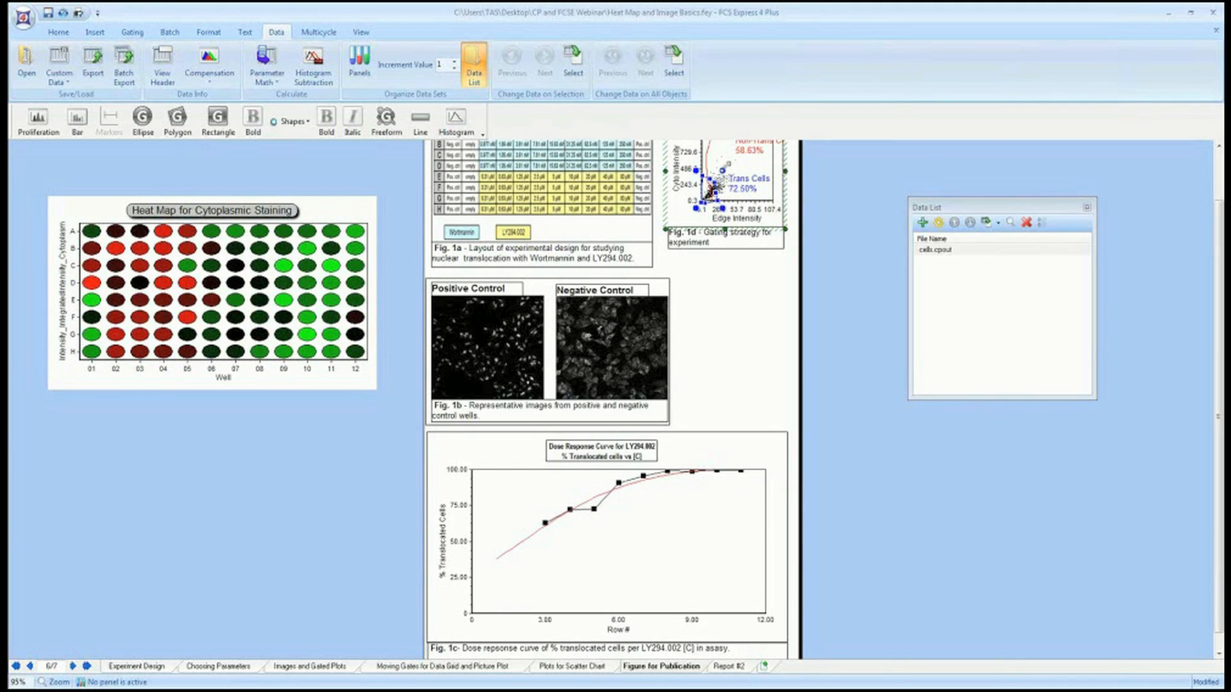
mouse_move(723, 170)
mouse_down()
mouse_move(705, 196)
mouse_move(718, 178)
mouse_up()
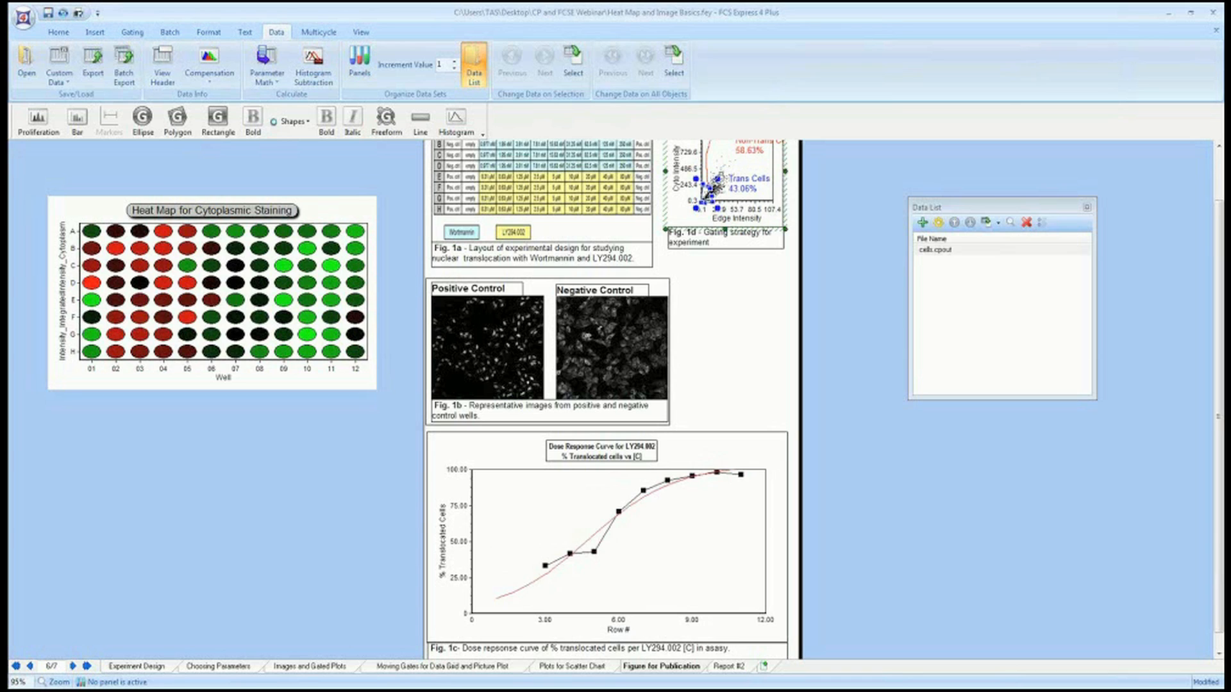
drag(718, 178, 715, 184)
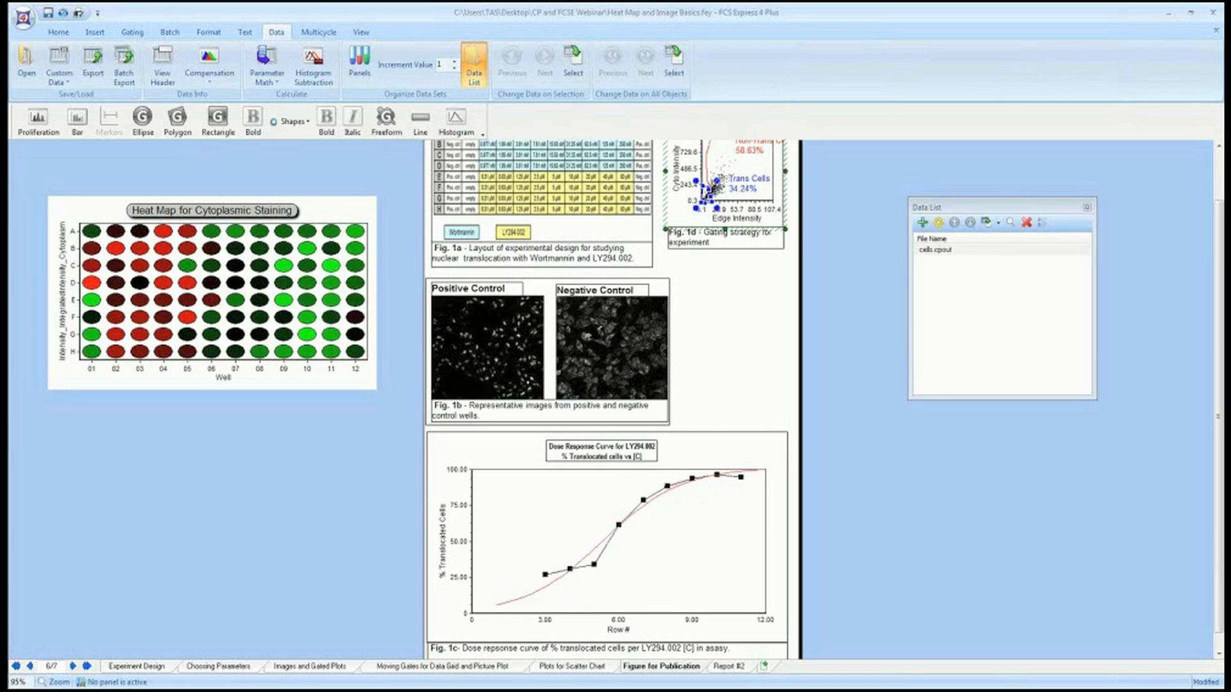
Go to the Report #2 page and close the Data List panel.
click(737, 667)
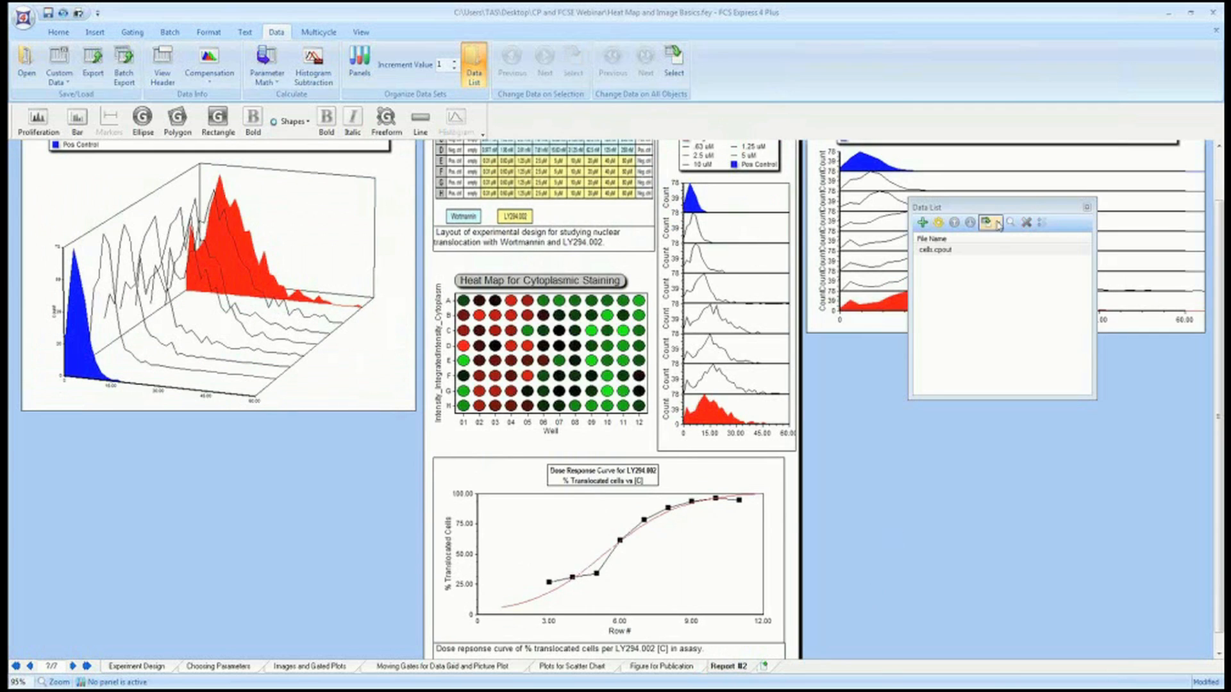
click(1087, 208)
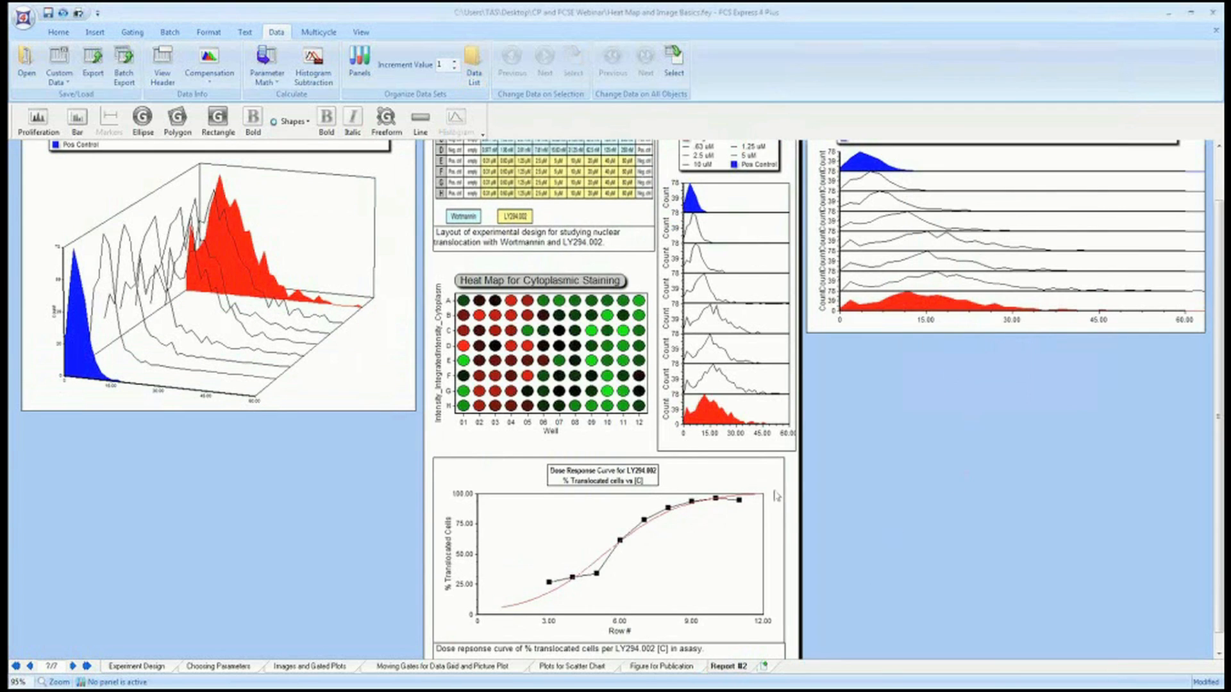
scroll(866, 528, up, 3)
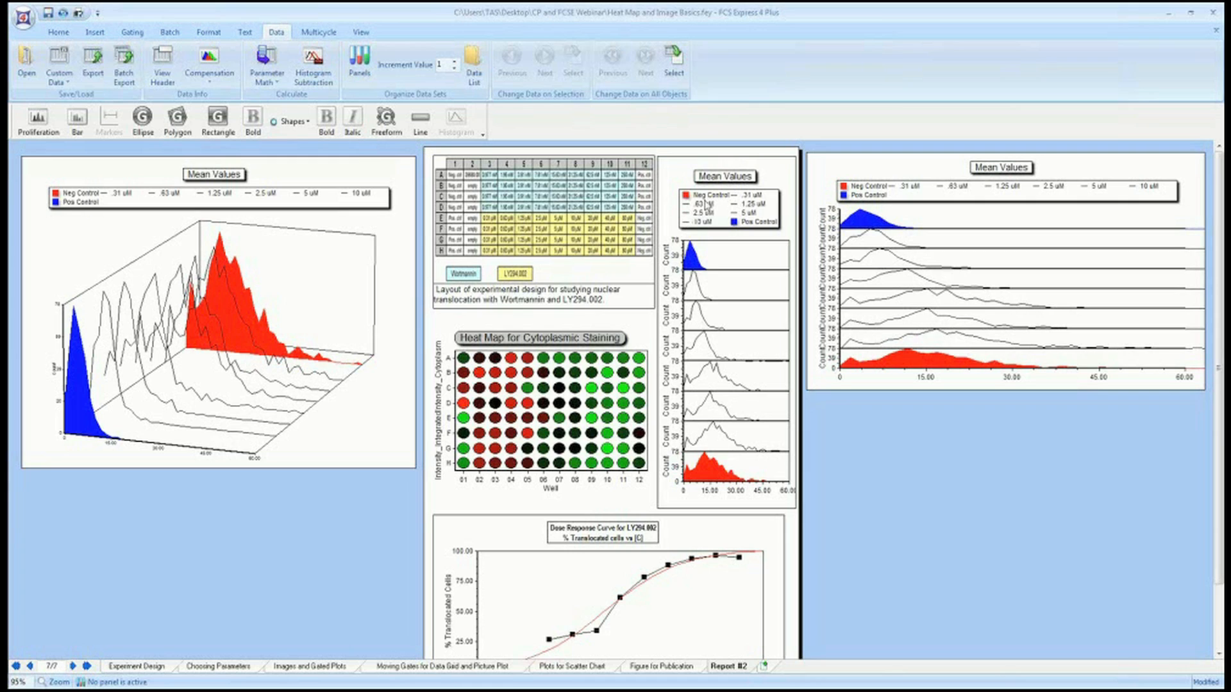
click(882, 511)
scroll(856, 487, down, 1)
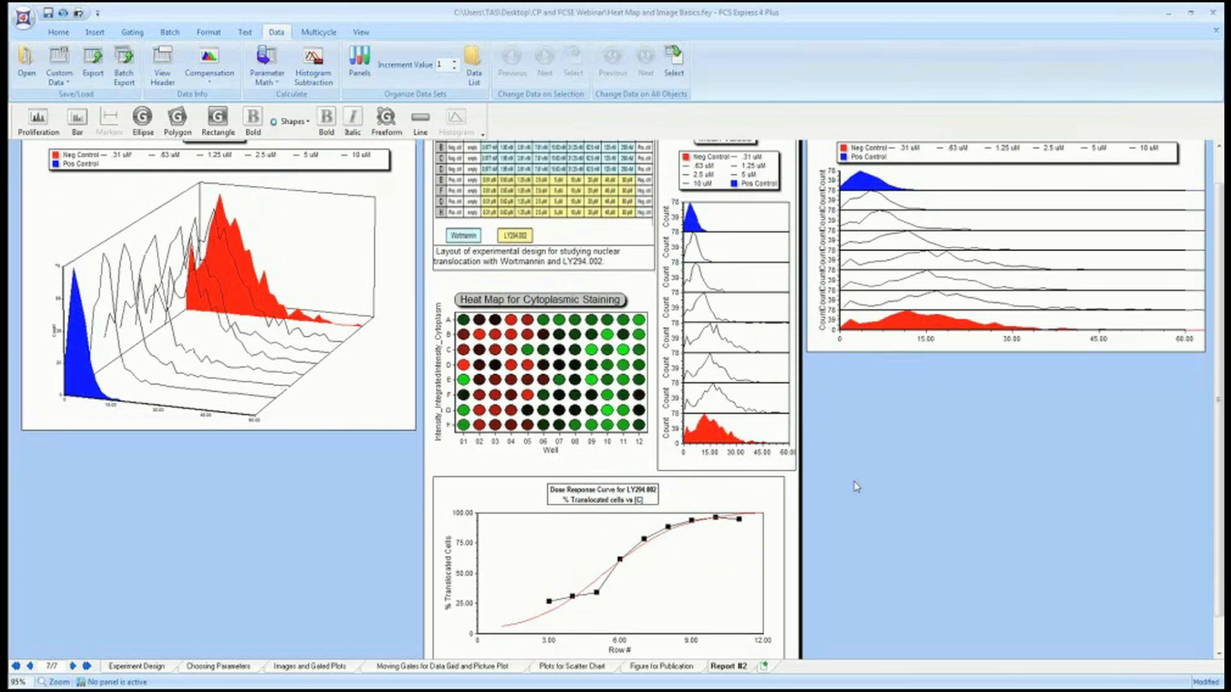
scroll(854, 485, down, 1)
scroll(856, 475, up, 2)
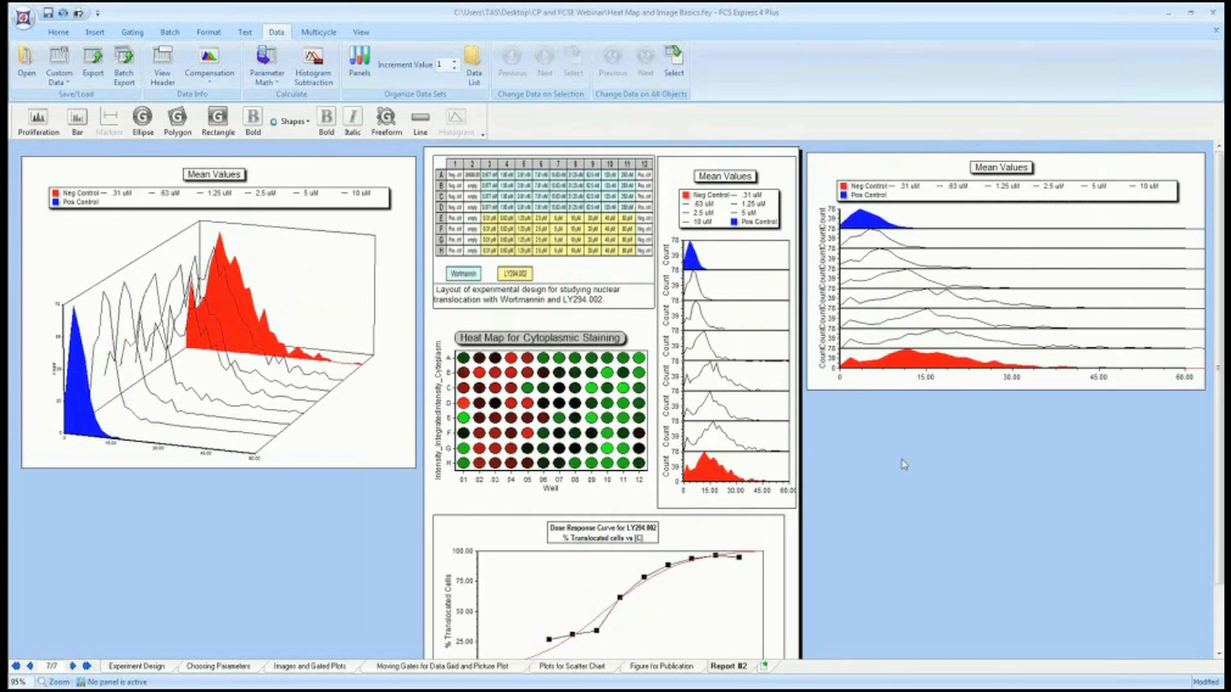
scroll(900, 464, down, 2)
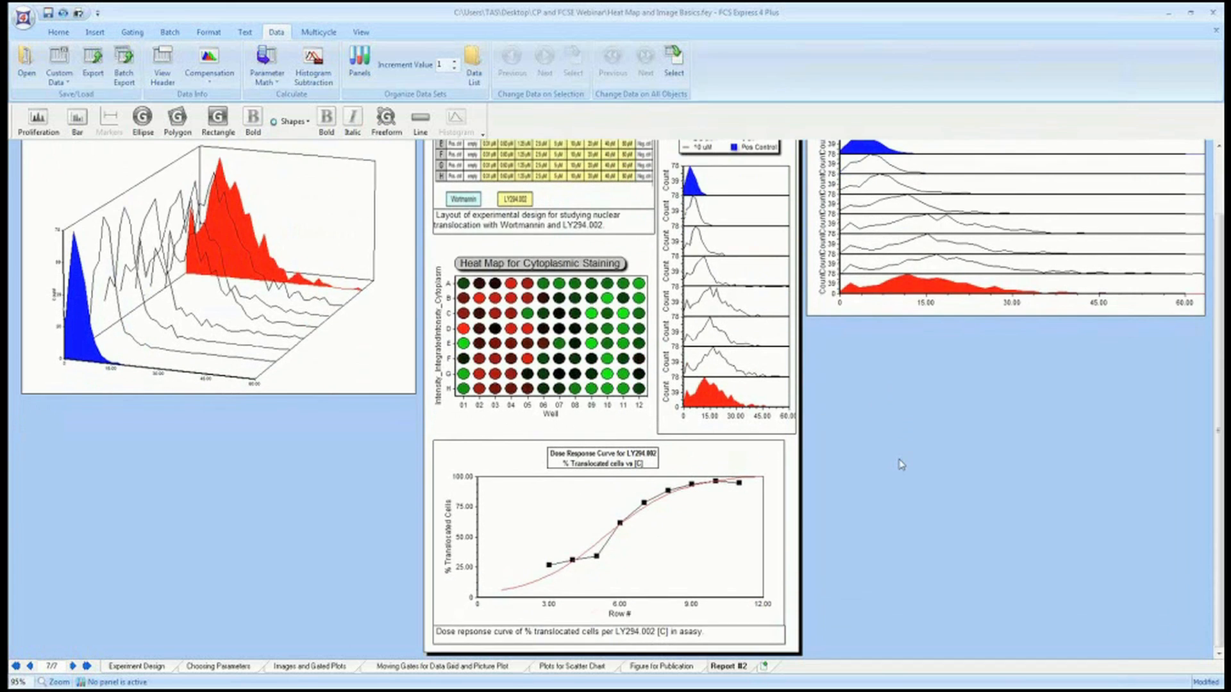
scroll(901, 464, up, 2)
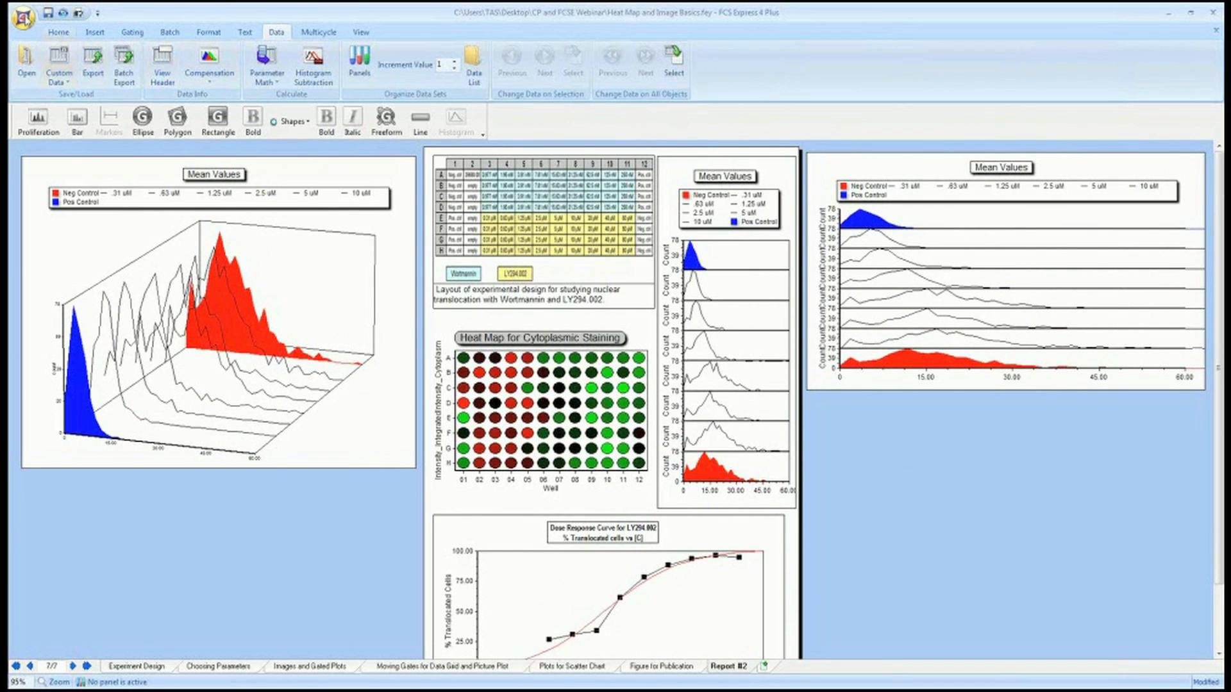
Export the current page to a PowerPoint presentation named "delete me" on the Desktop, opening it after saving.
click(23, 18)
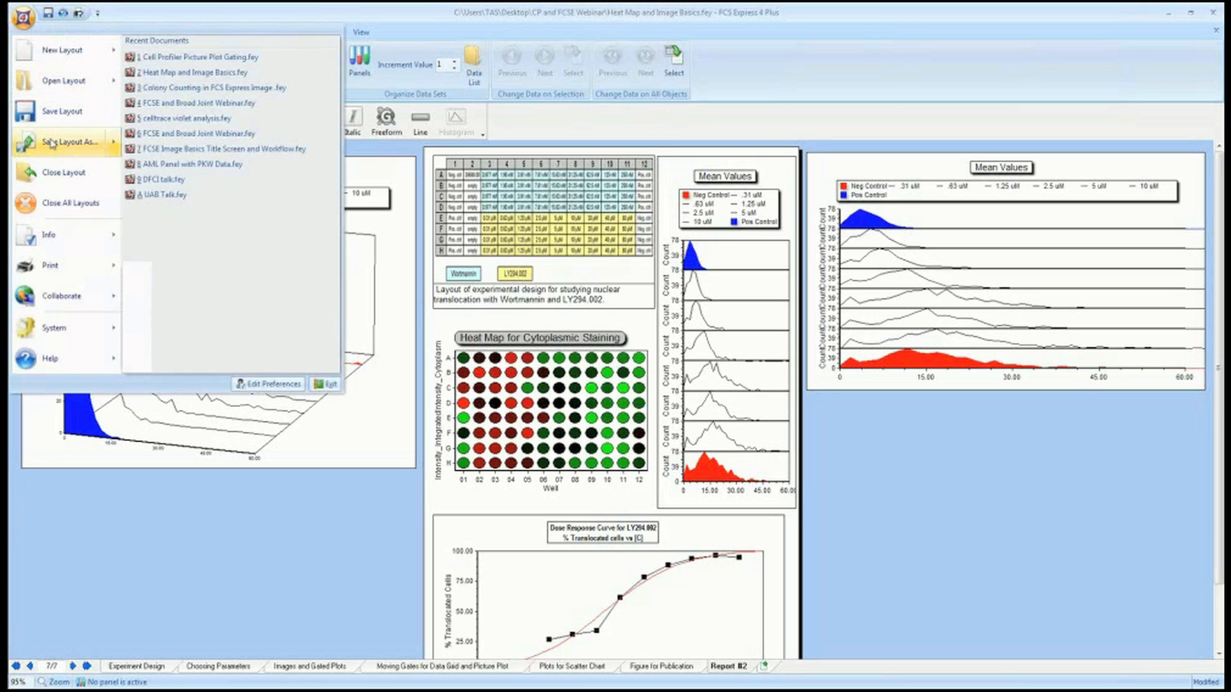
mouse_move(51, 142)
click(193, 111)
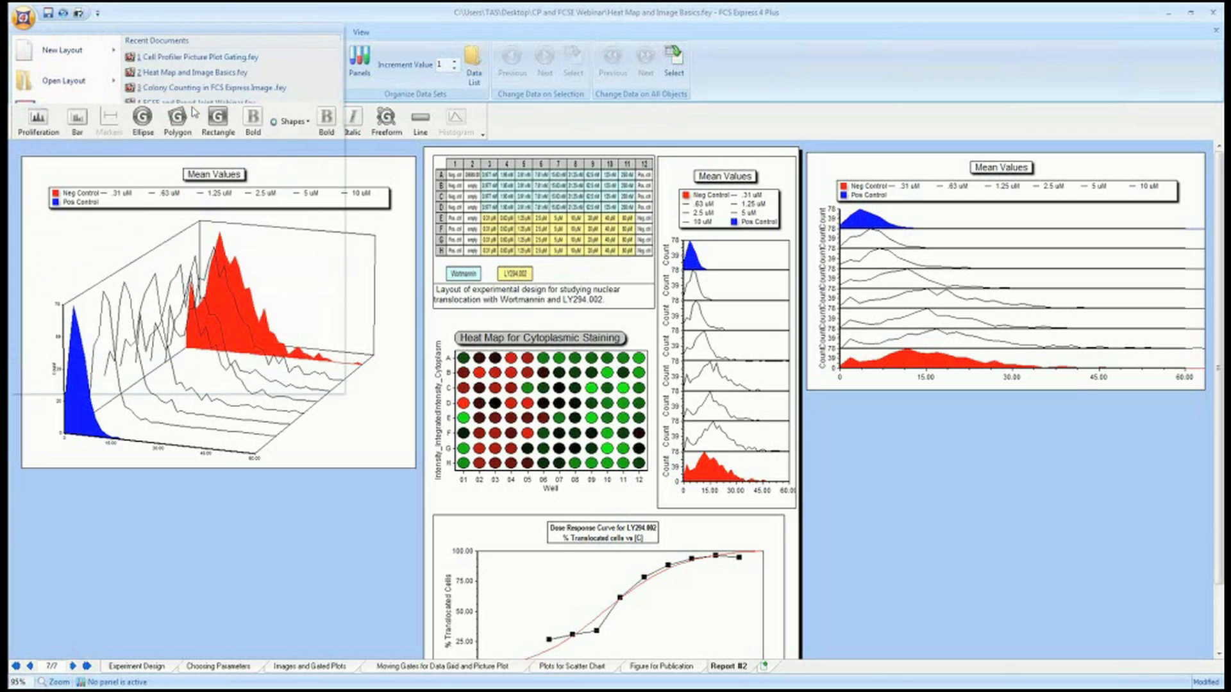
click(751, 279)
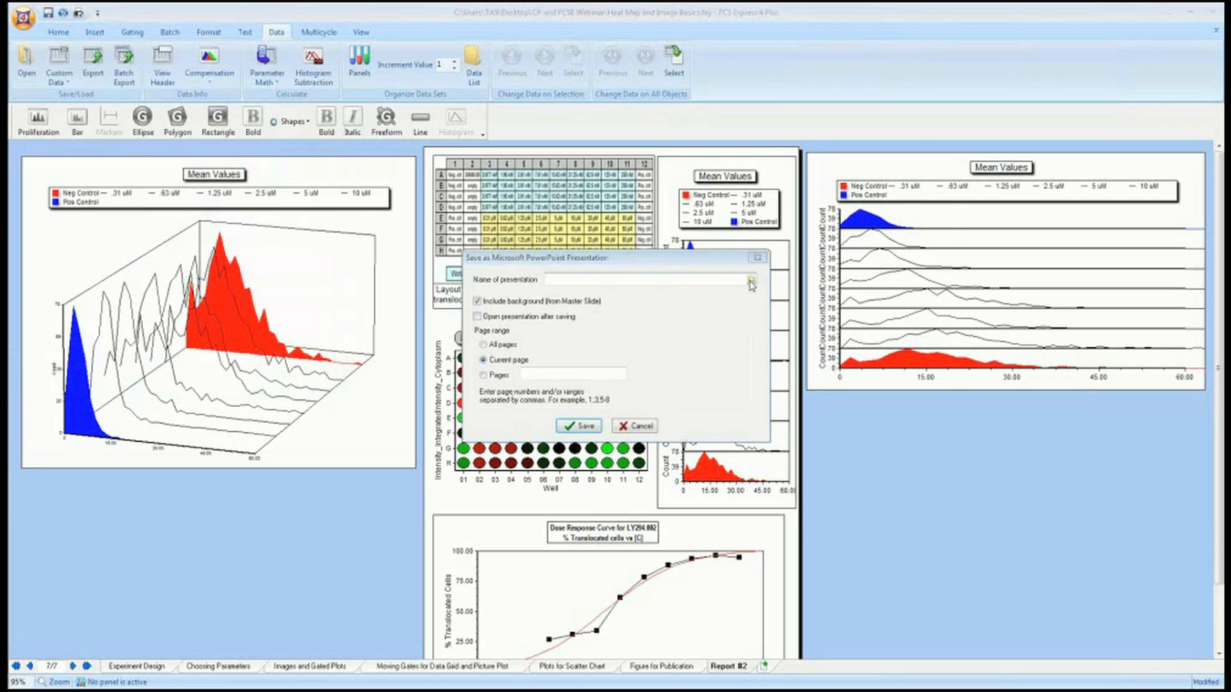
text(delete me)
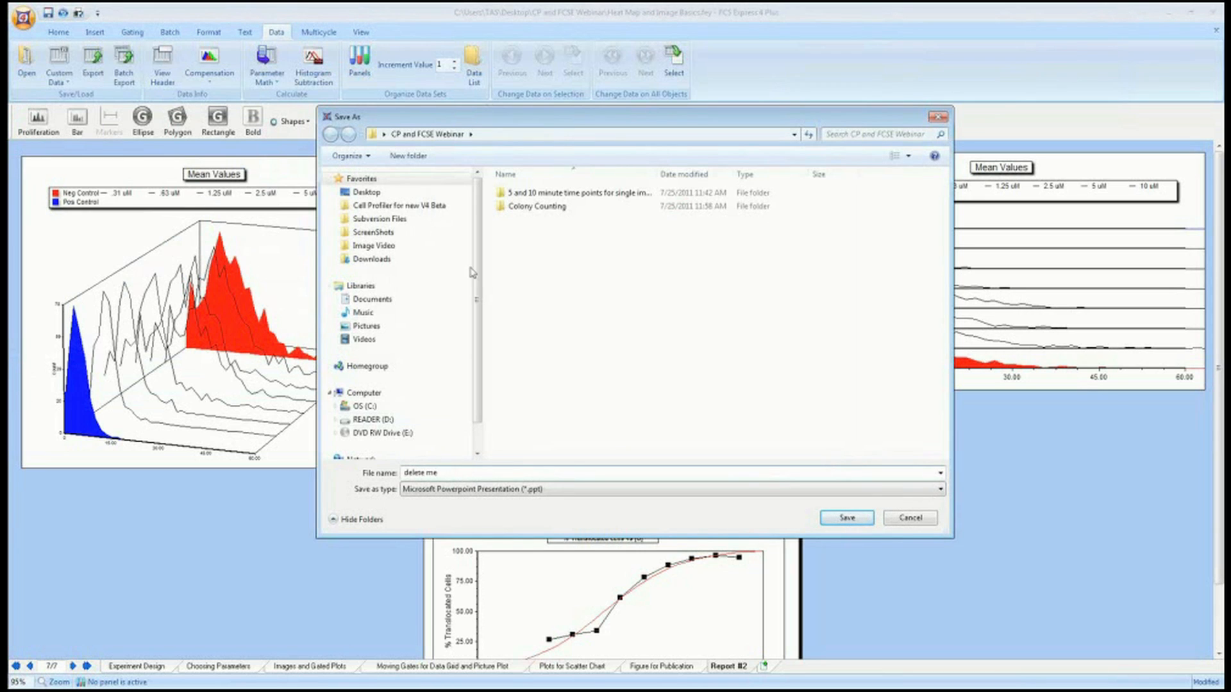
click(366, 192)
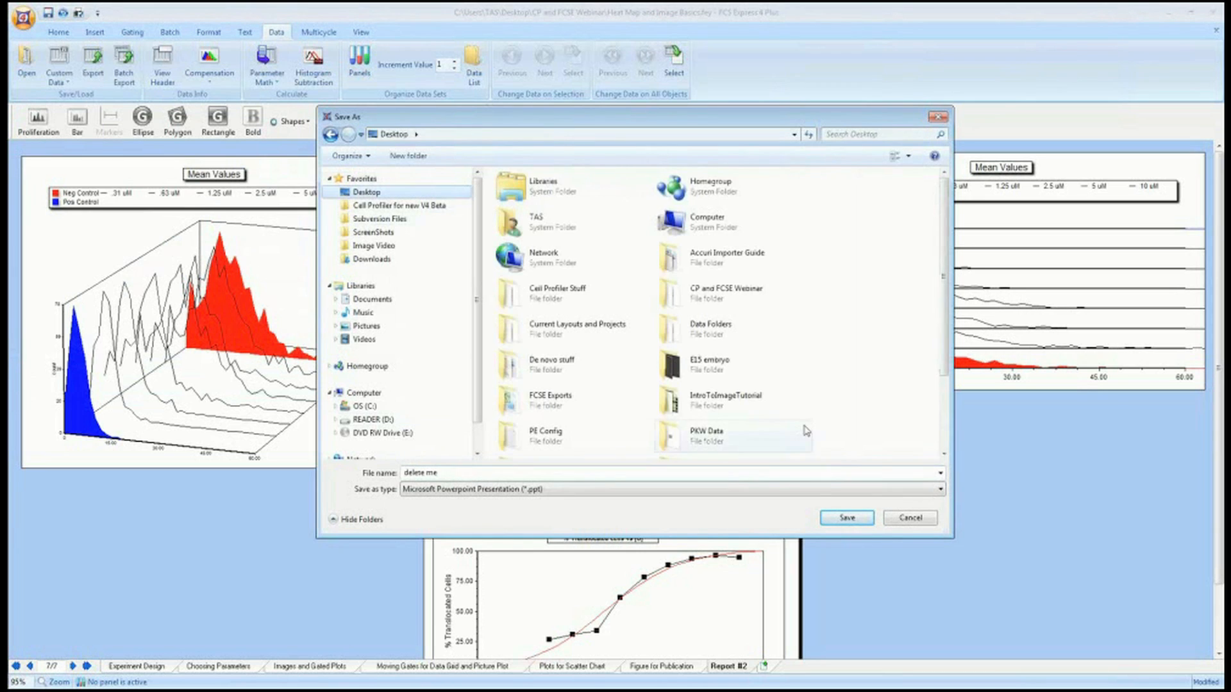
click(846, 518)
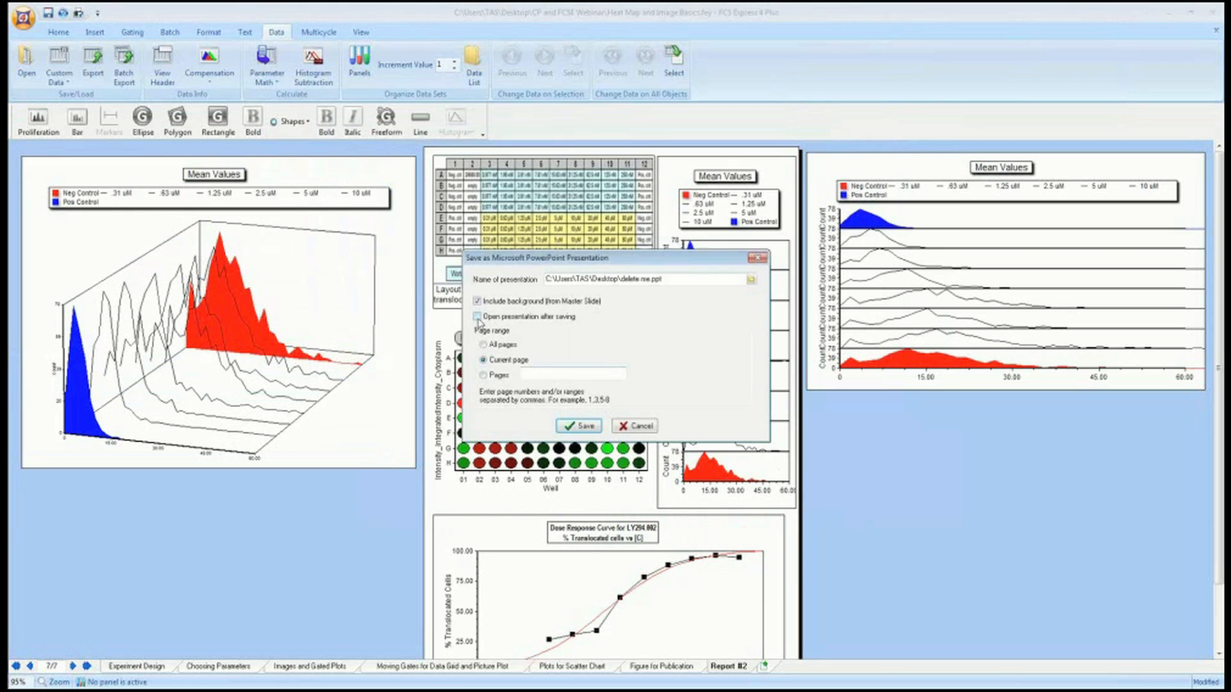
click(587, 426)
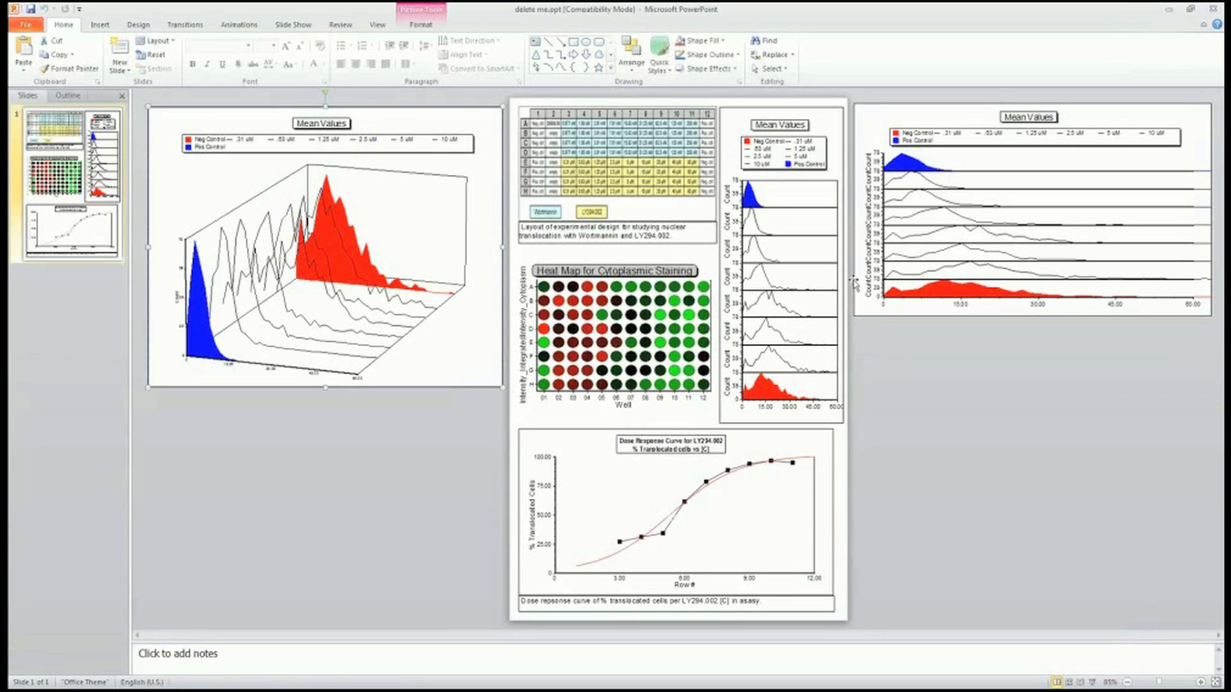
Try moving and resizing the plot images on the slide, undo the changes, and close the presentation without saving.
click(817, 441)
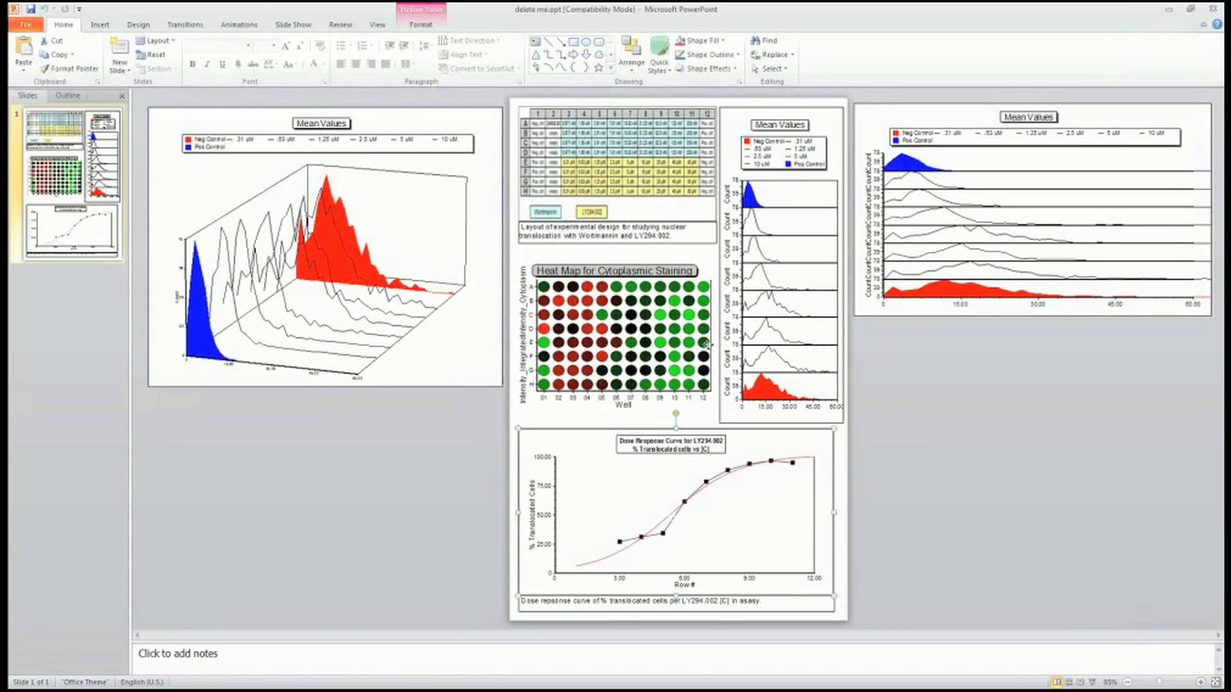
click(678, 254)
drag(716, 258, 700, 286)
key(ctrl+z)
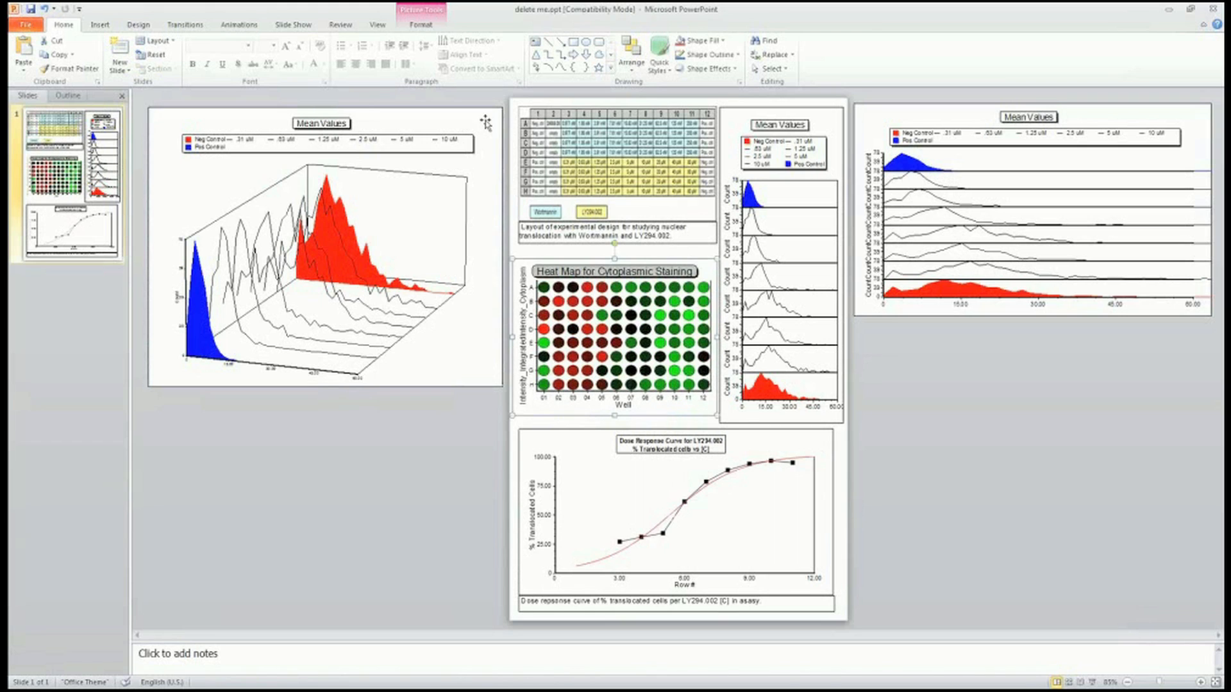
click(490, 114)
drag(503, 104, 415, 147)
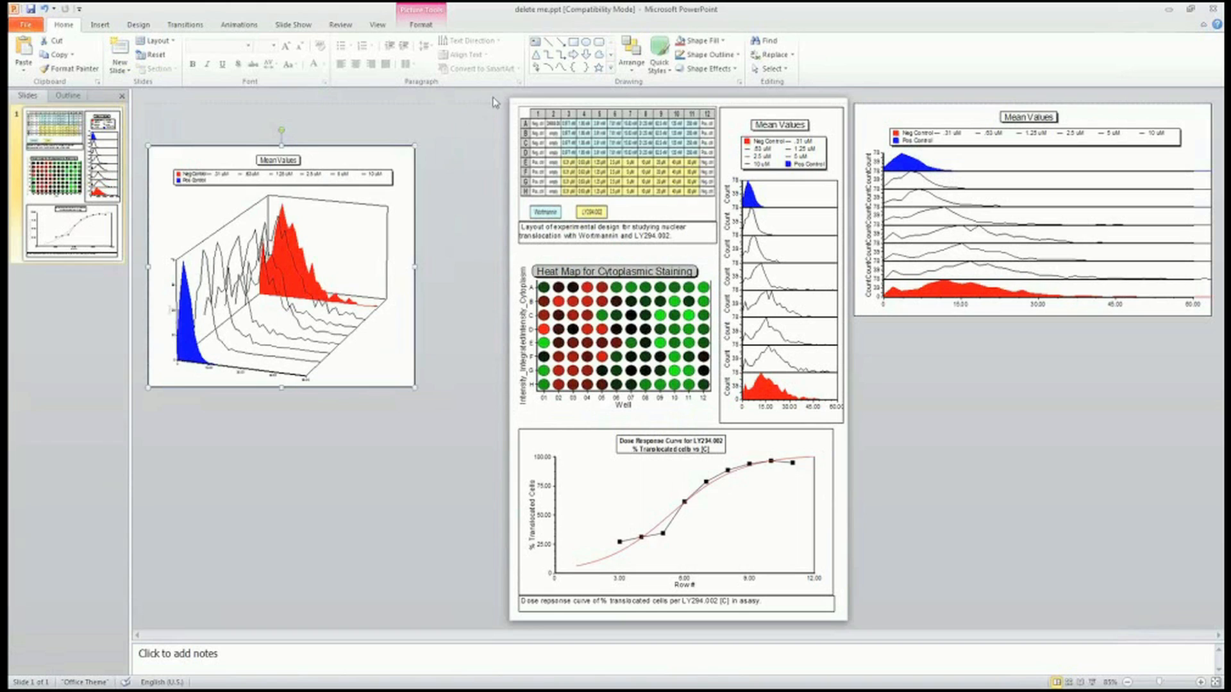
key(ctrl+z)
key(ctrl+z)
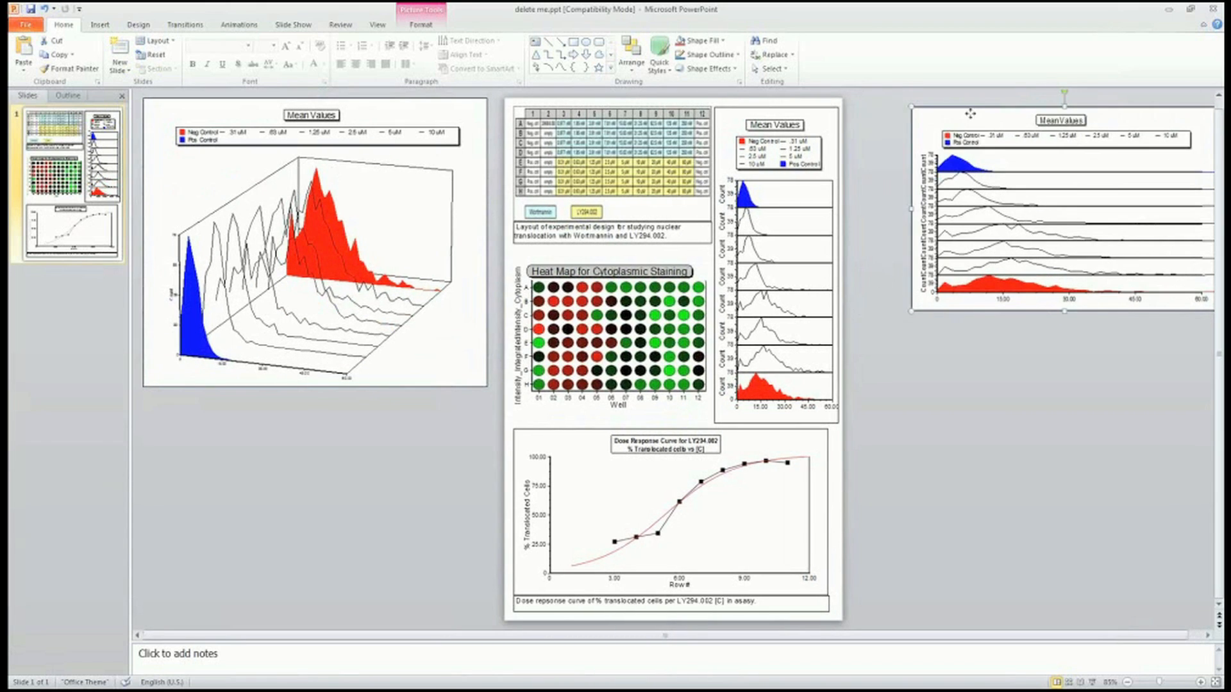
key(ctrl+z)
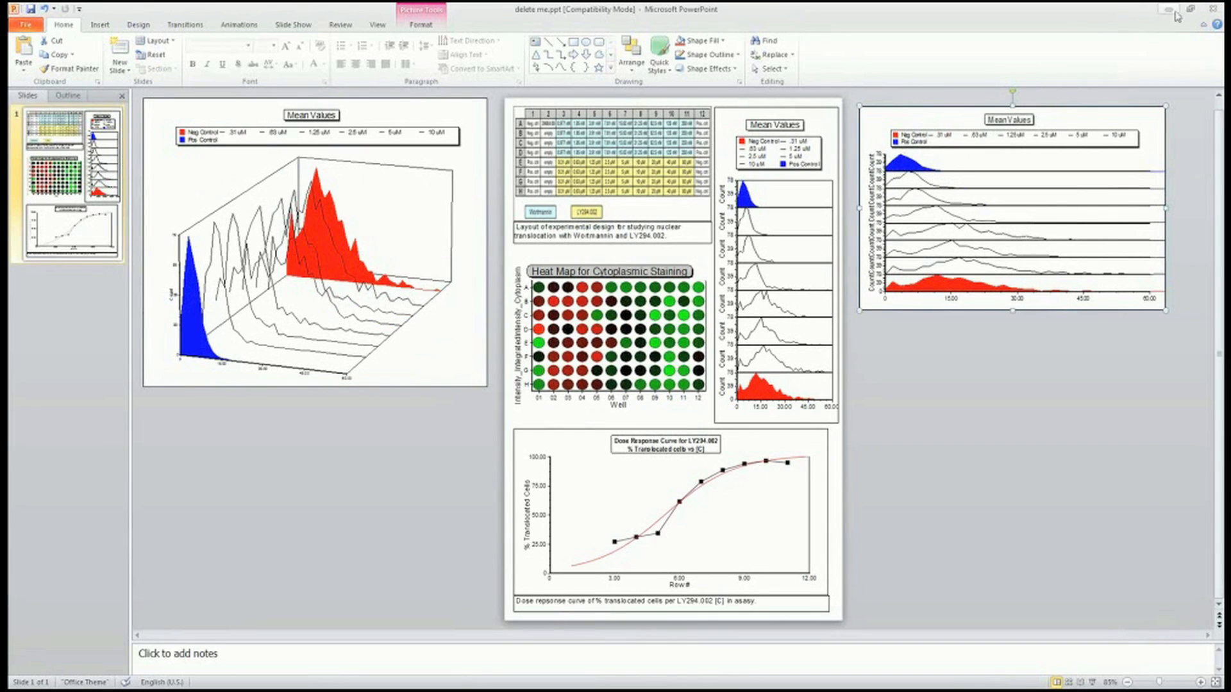
click(1213, 9)
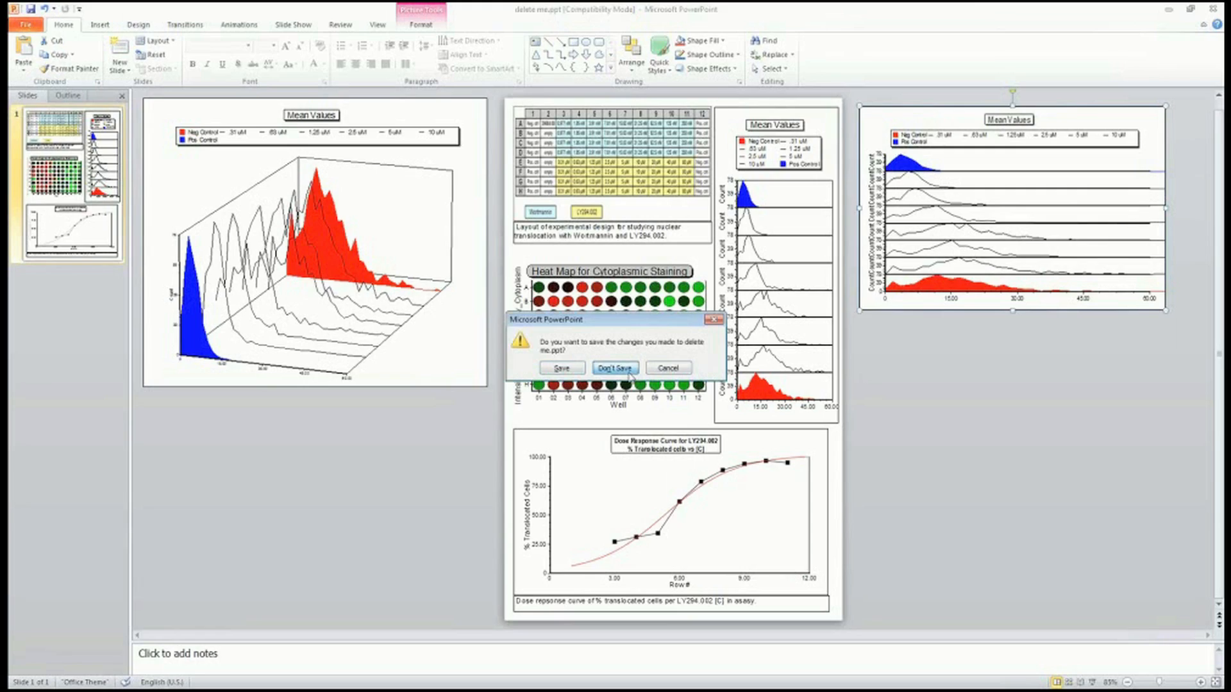
click(627, 371)
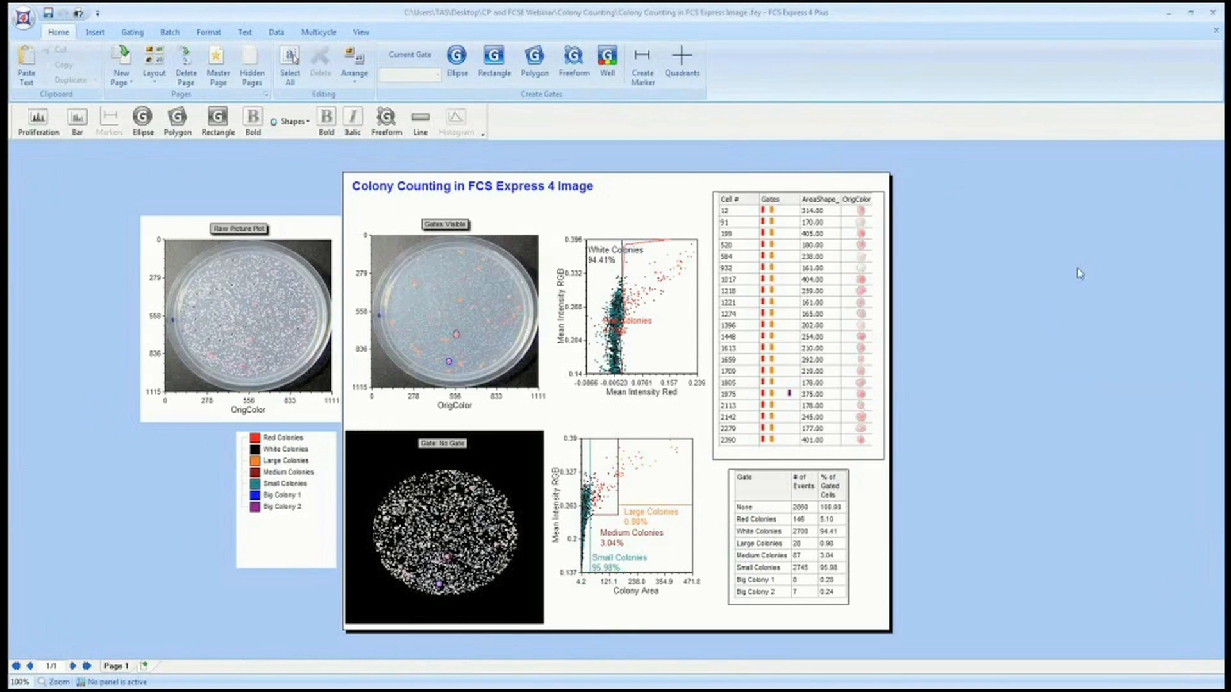
Enlarge the Raw Picture Plot on the Colony Counting page by extending its upper-left corner.
click(284, 227)
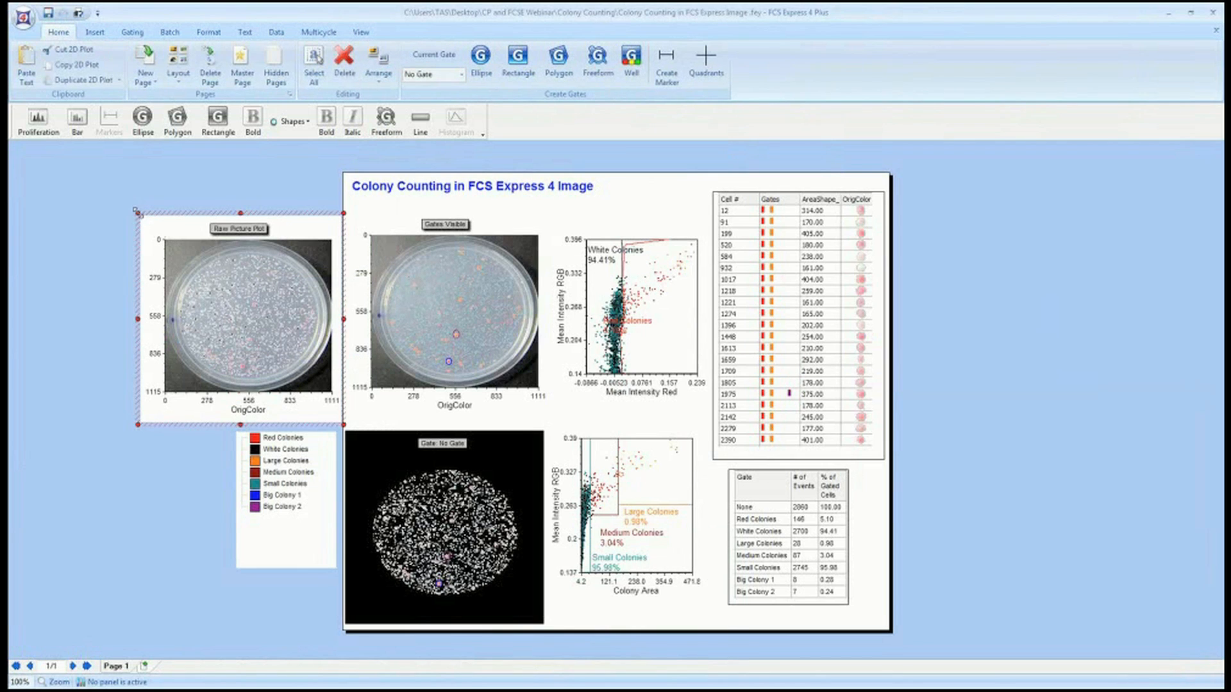
drag(136, 210, 97, 168)
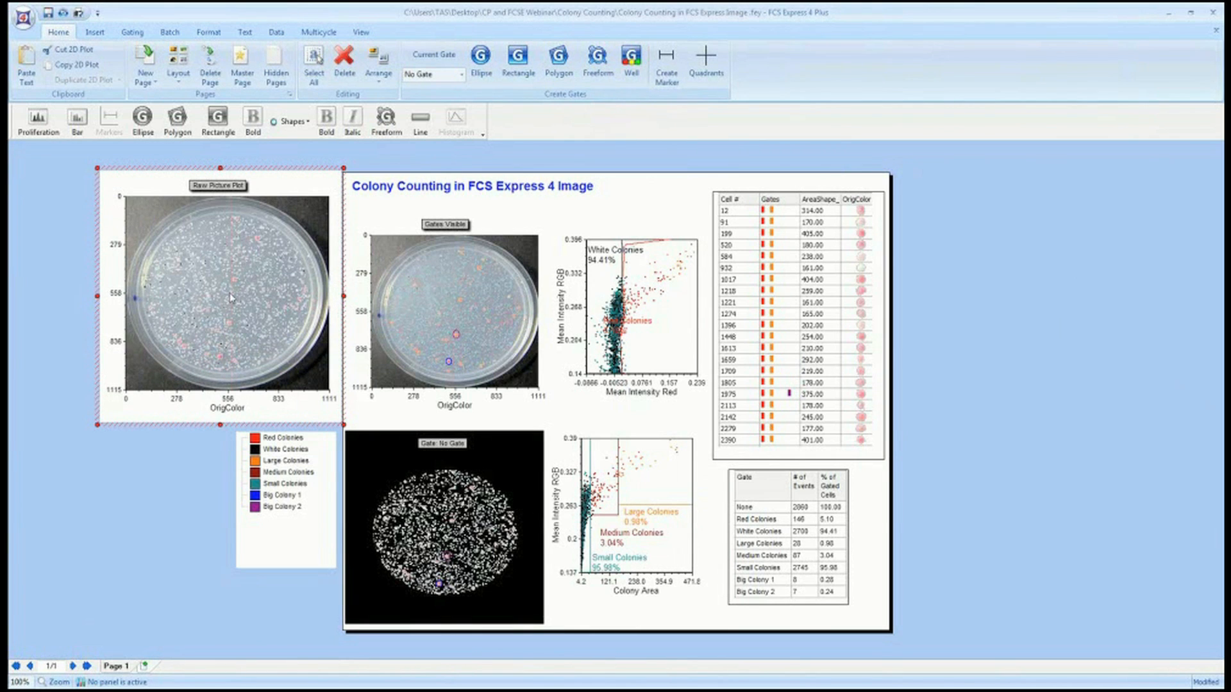
Adjust the Big Colony 2 and Big Colony 1 ellipse gates on the Gates Visible picture plot.
click(456, 334)
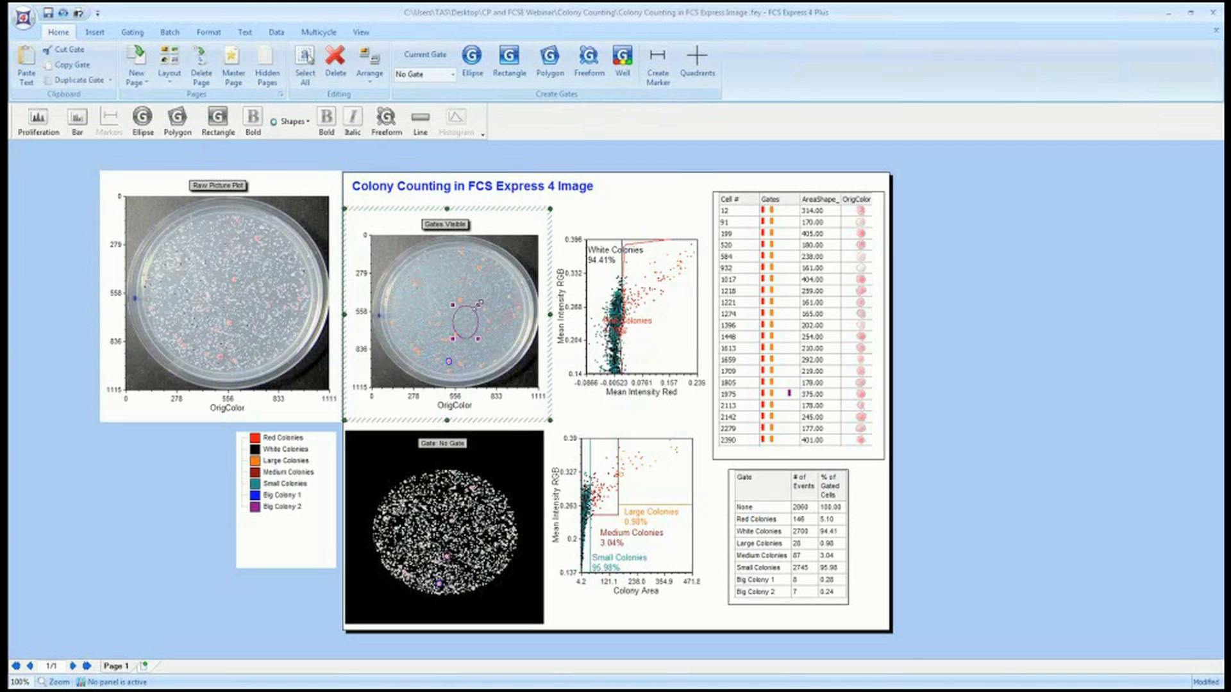
drag(456, 333, 457, 332)
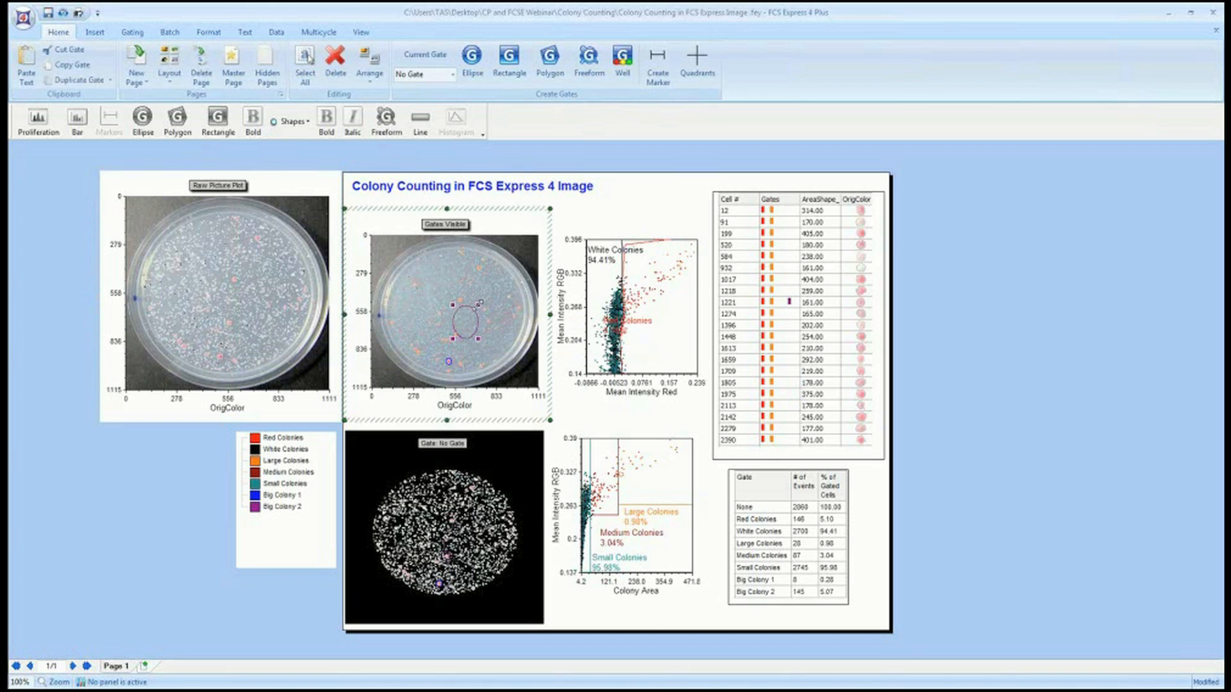
click(451, 370)
click(448, 363)
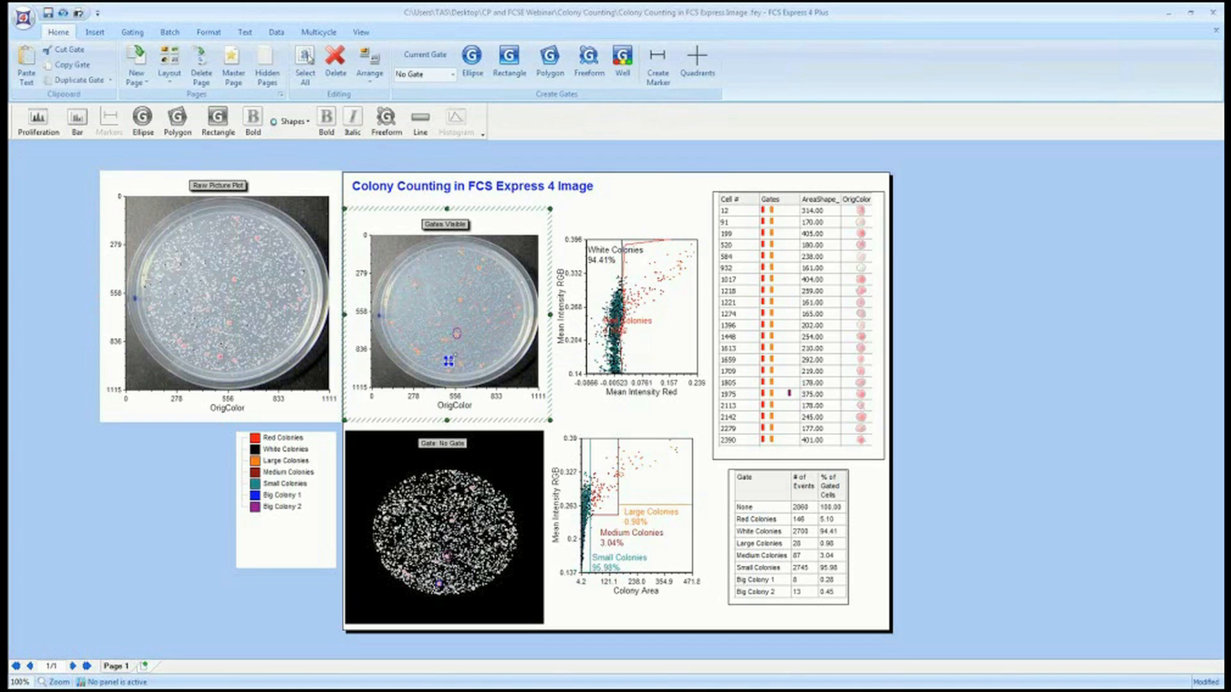
drag(453, 355, 463, 349)
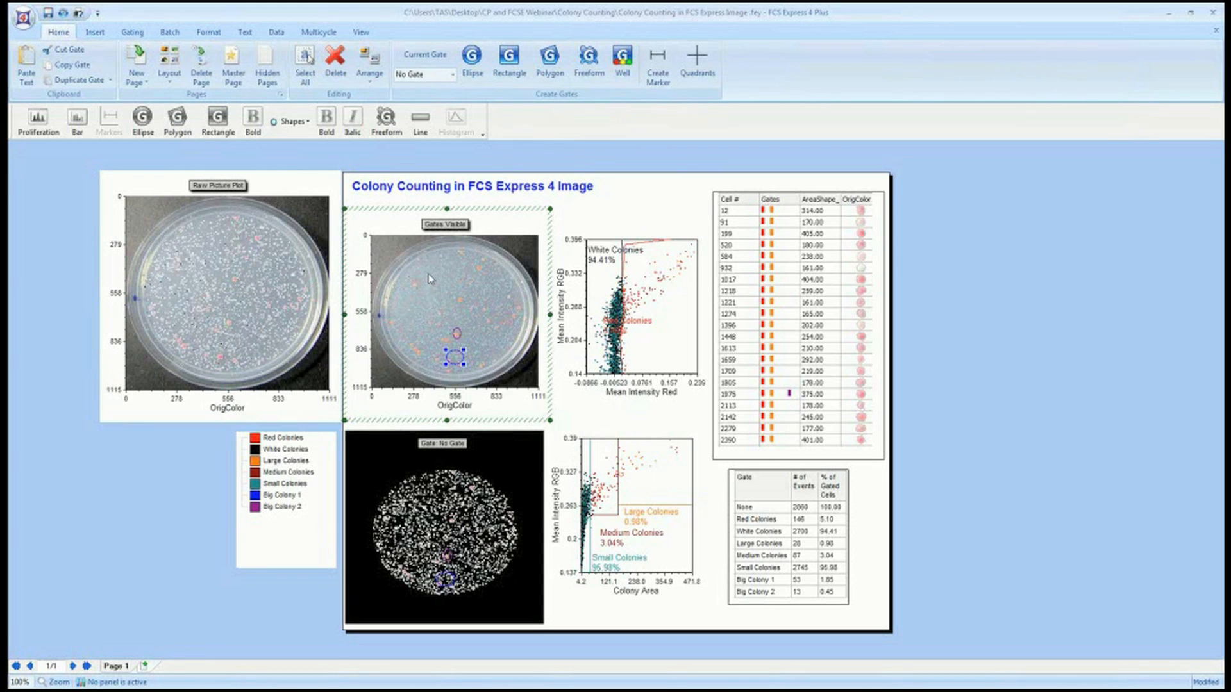
Magnify the area around the gates on the Gates Visible picture plot, then undo the magnification.
right_click(438, 307)
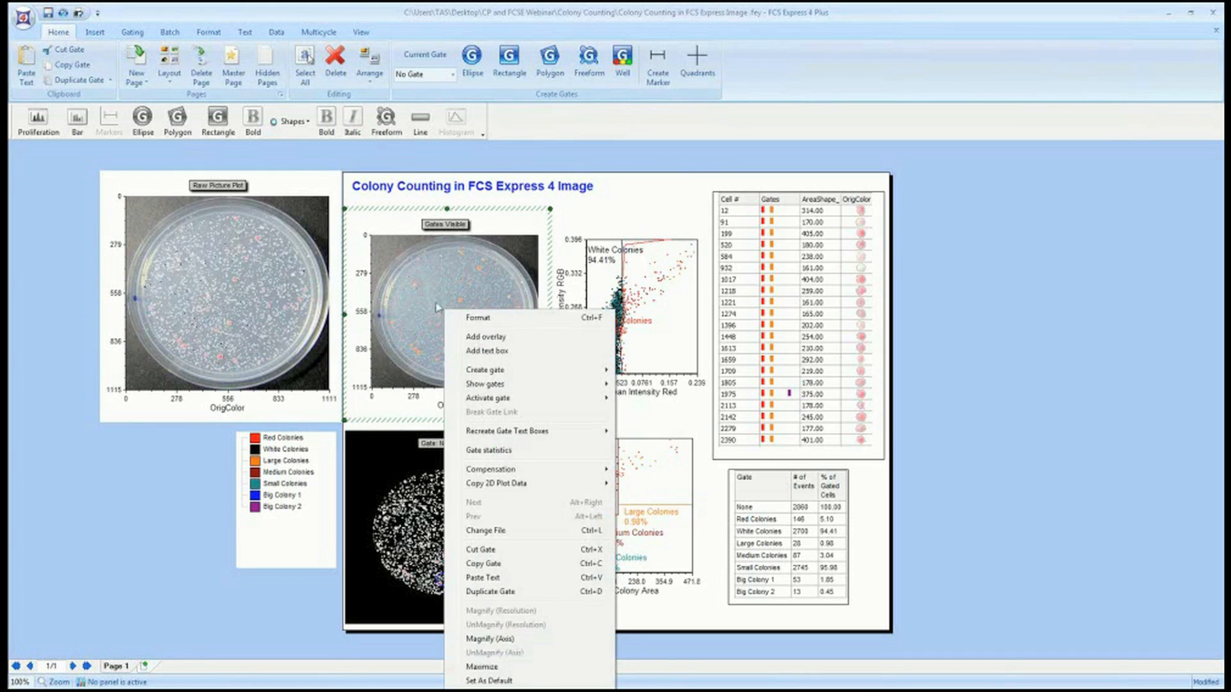
right_click(440, 269)
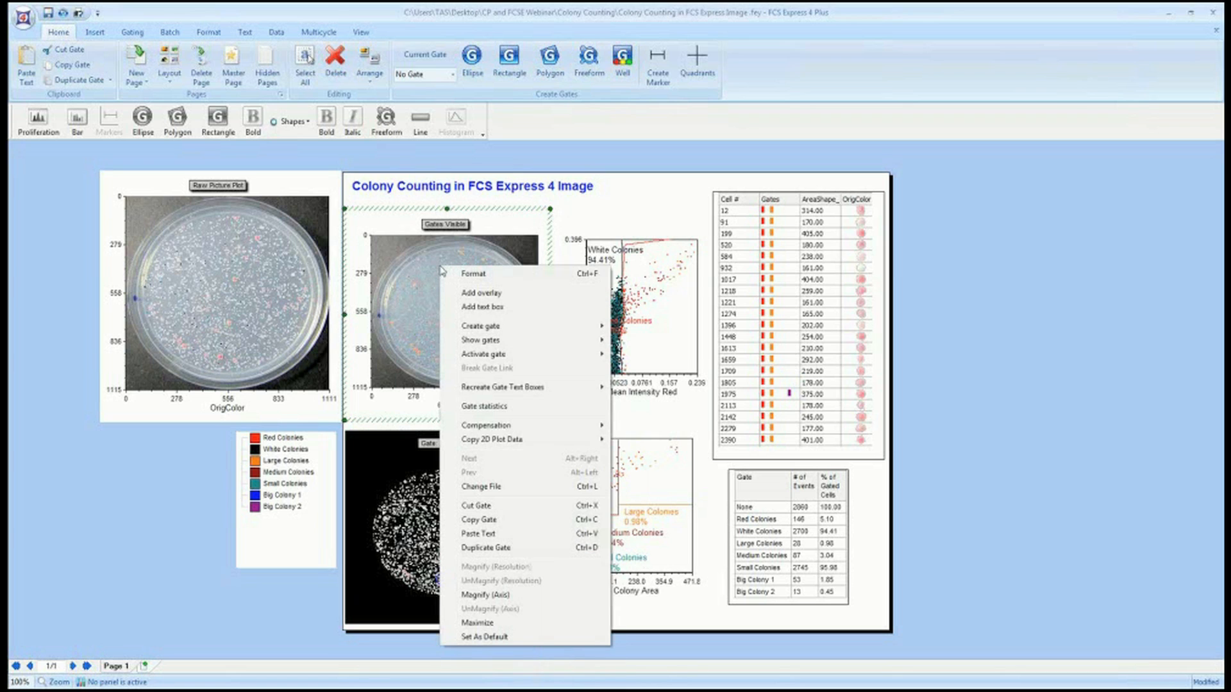
click(520, 597)
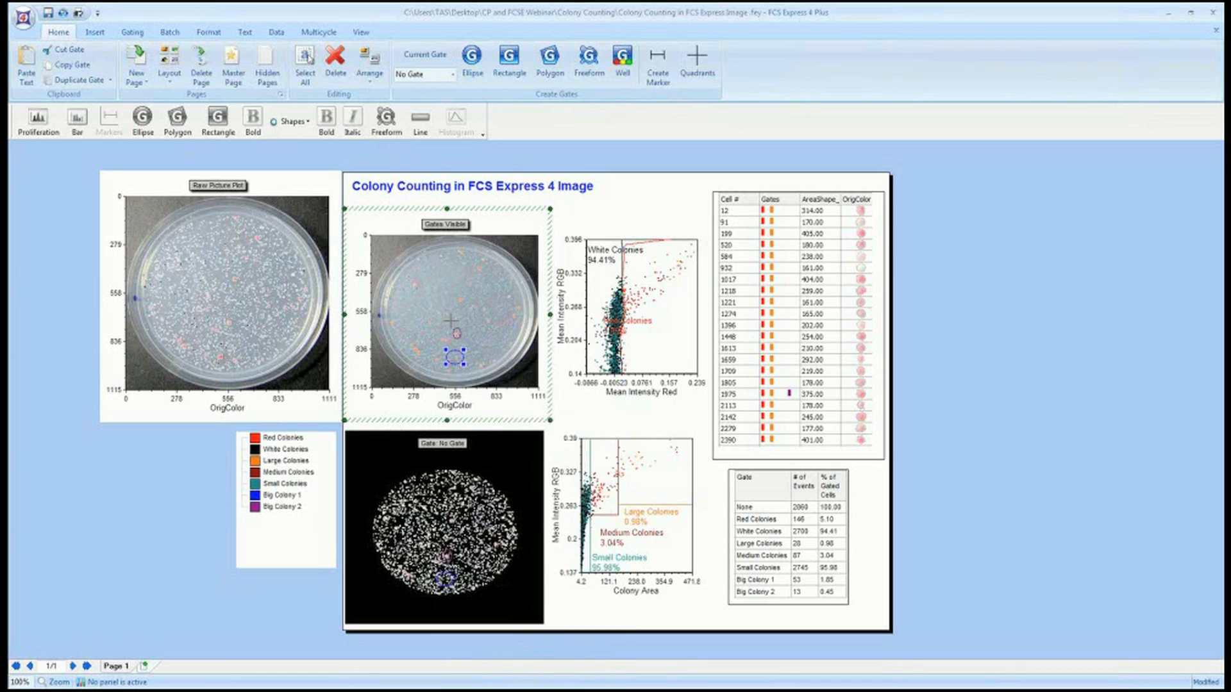
drag(431, 316, 478, 357)
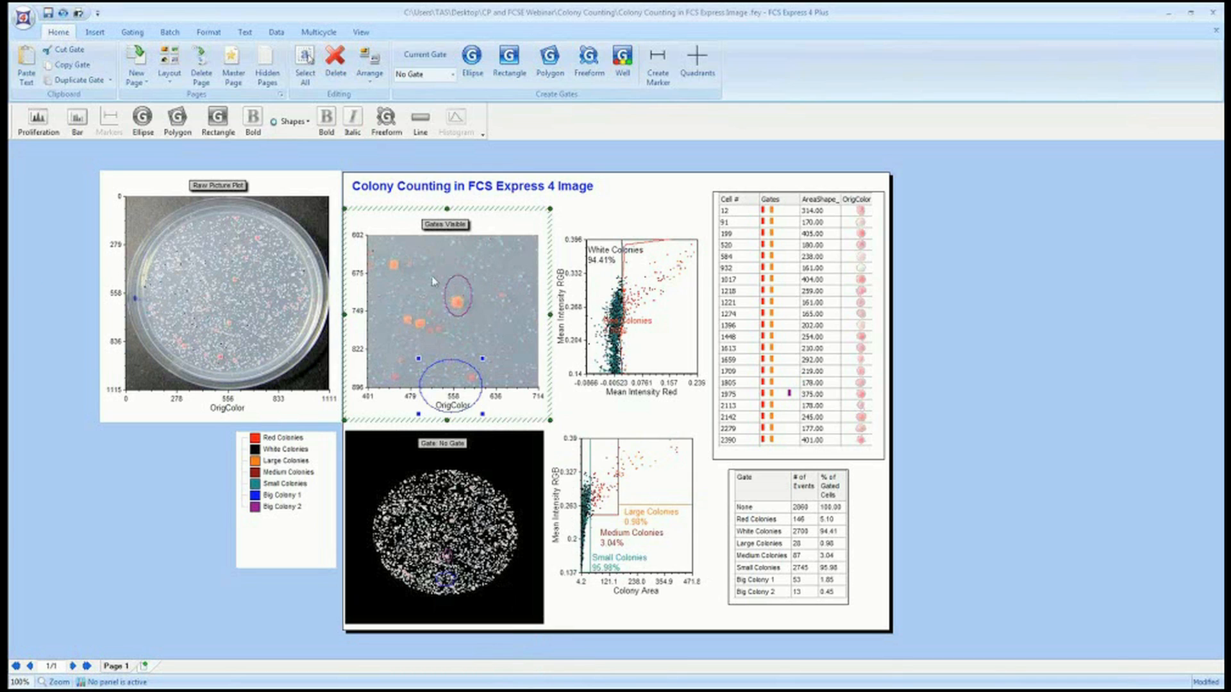
click(64, 13)
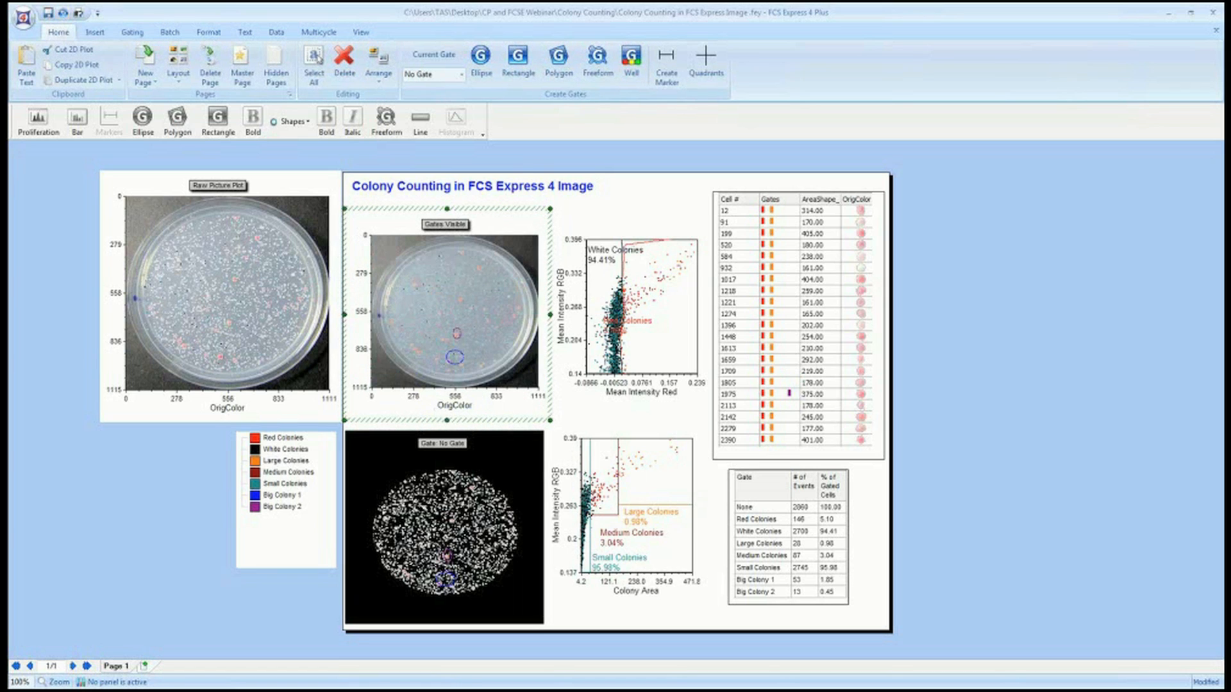
Nudge the Large Colonies gate on the Colony Area dot plot.
click(679, 242)
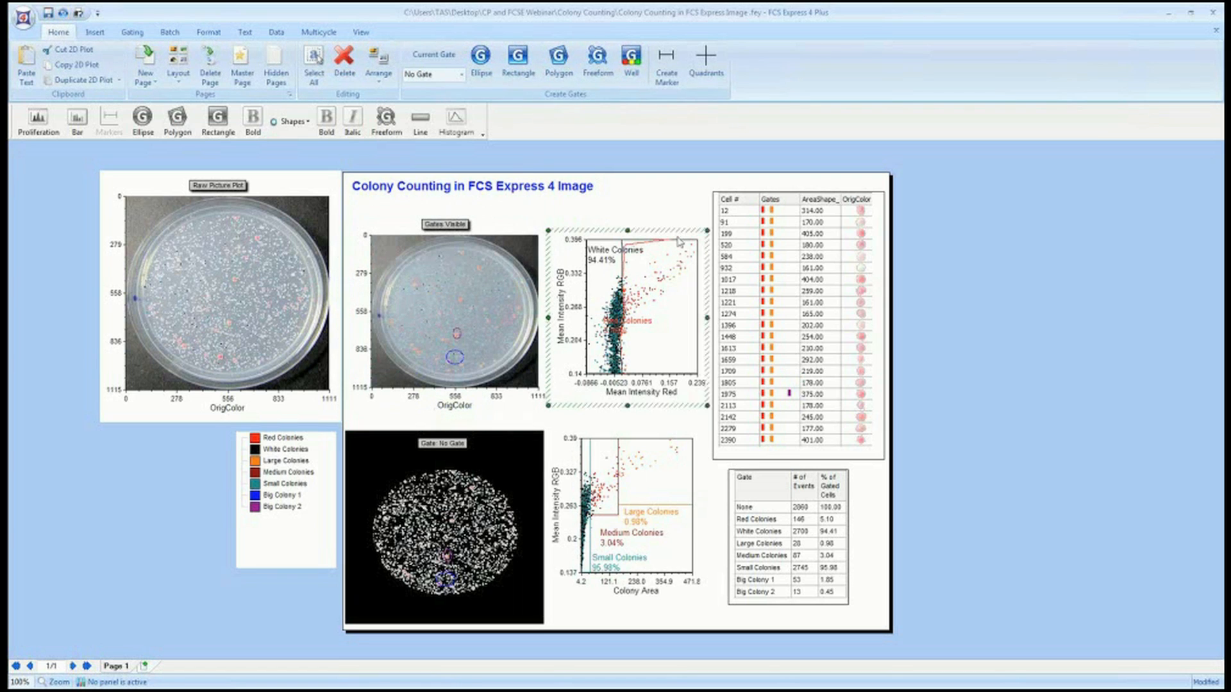
click(645, 480)
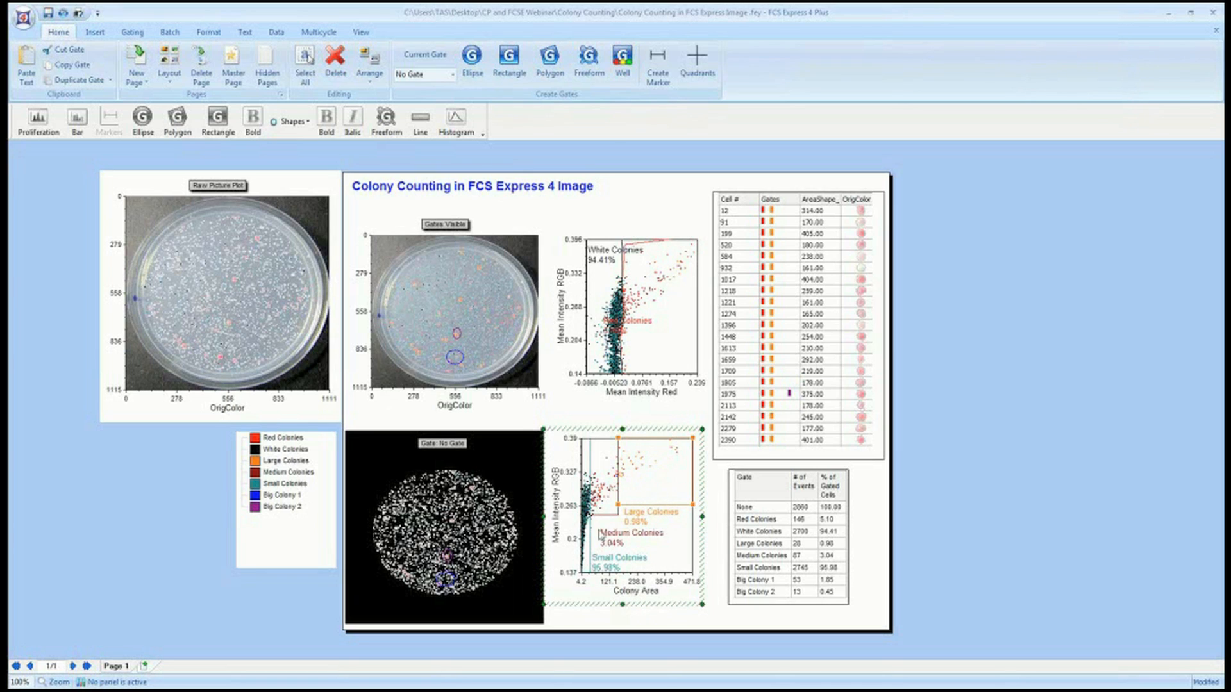
drag(618, 506, 623, 503)
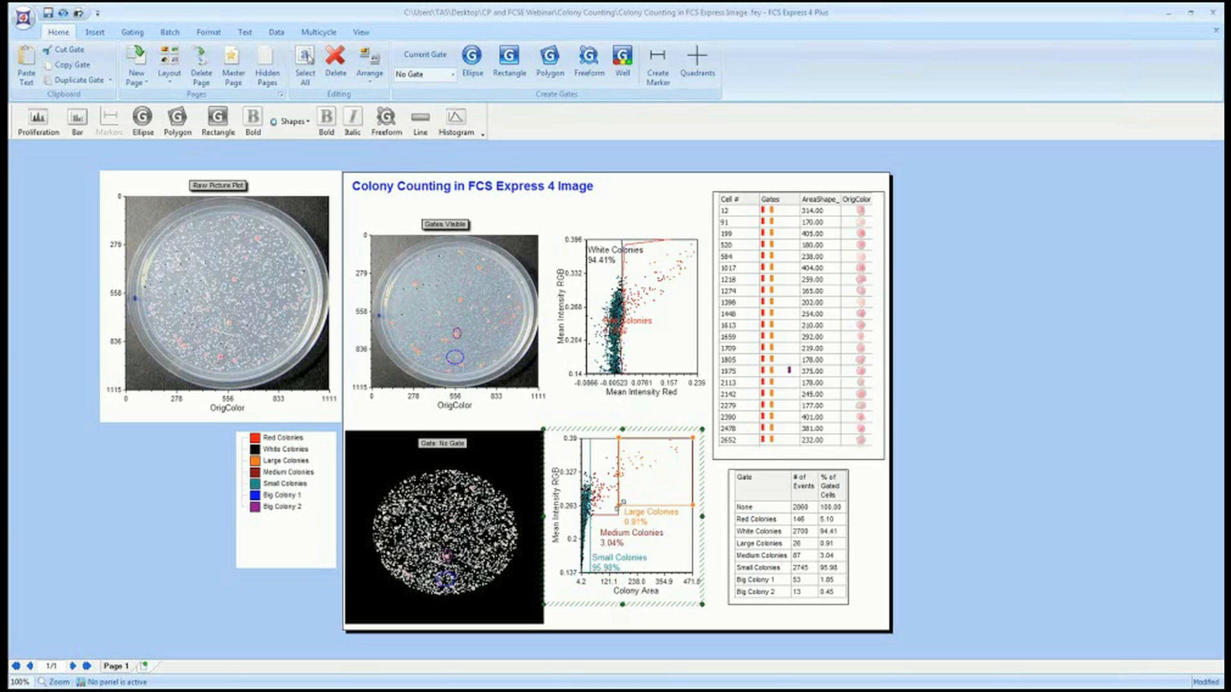
Add a gate statistics table for the Mean Intensity dot plot.
click(826, 493)
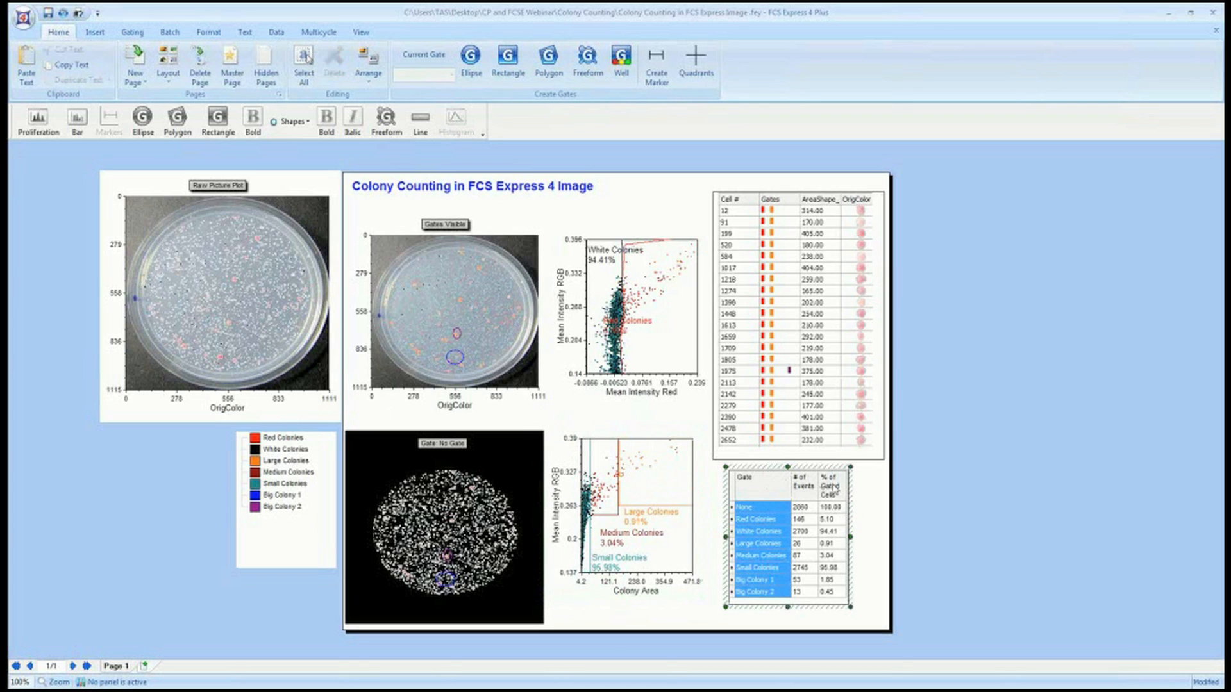
click(833, 474)
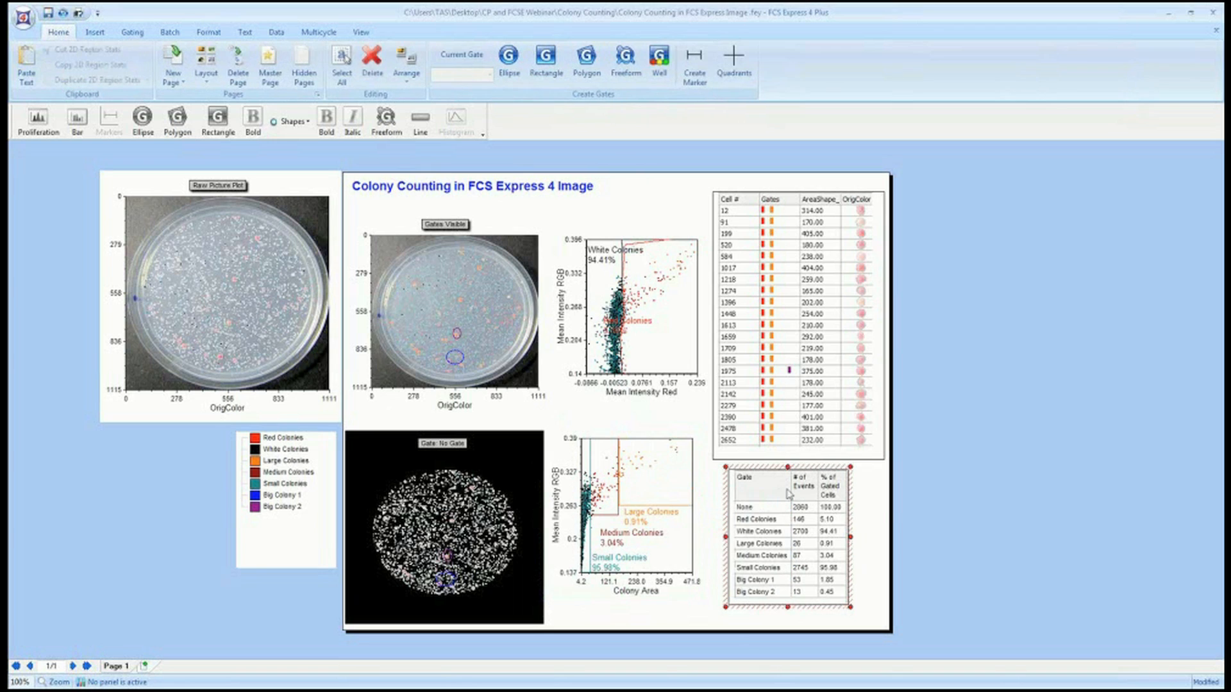
right_click(666, 257)
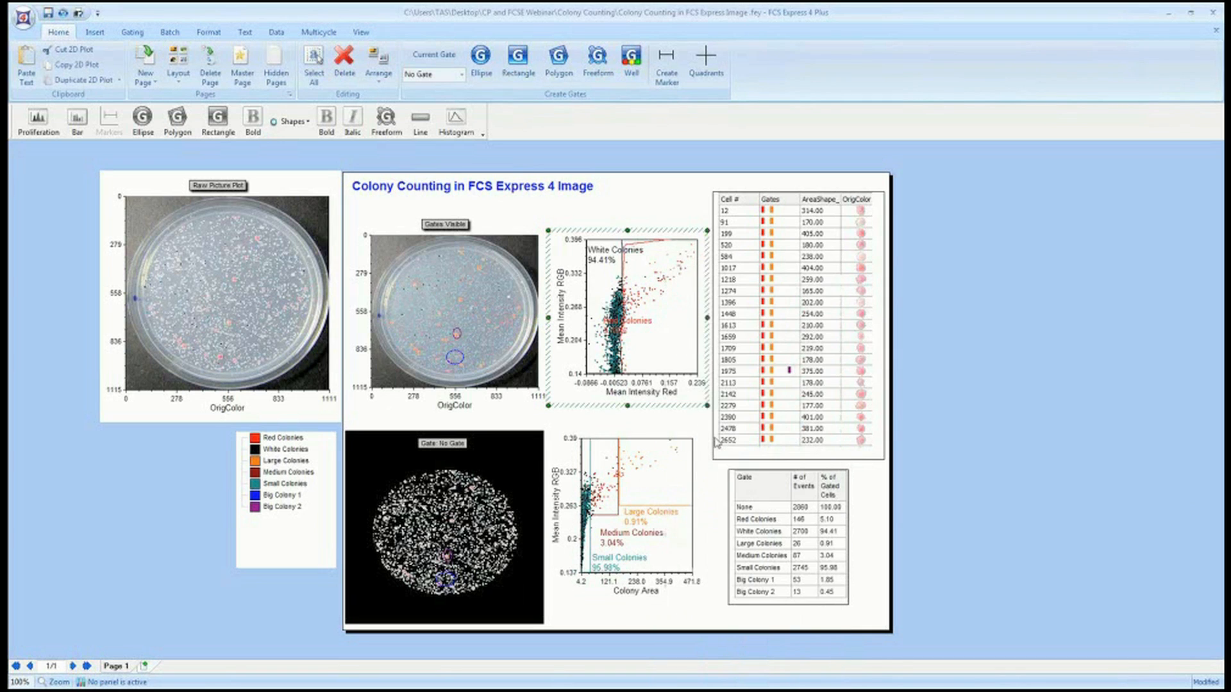
click(716, 441)
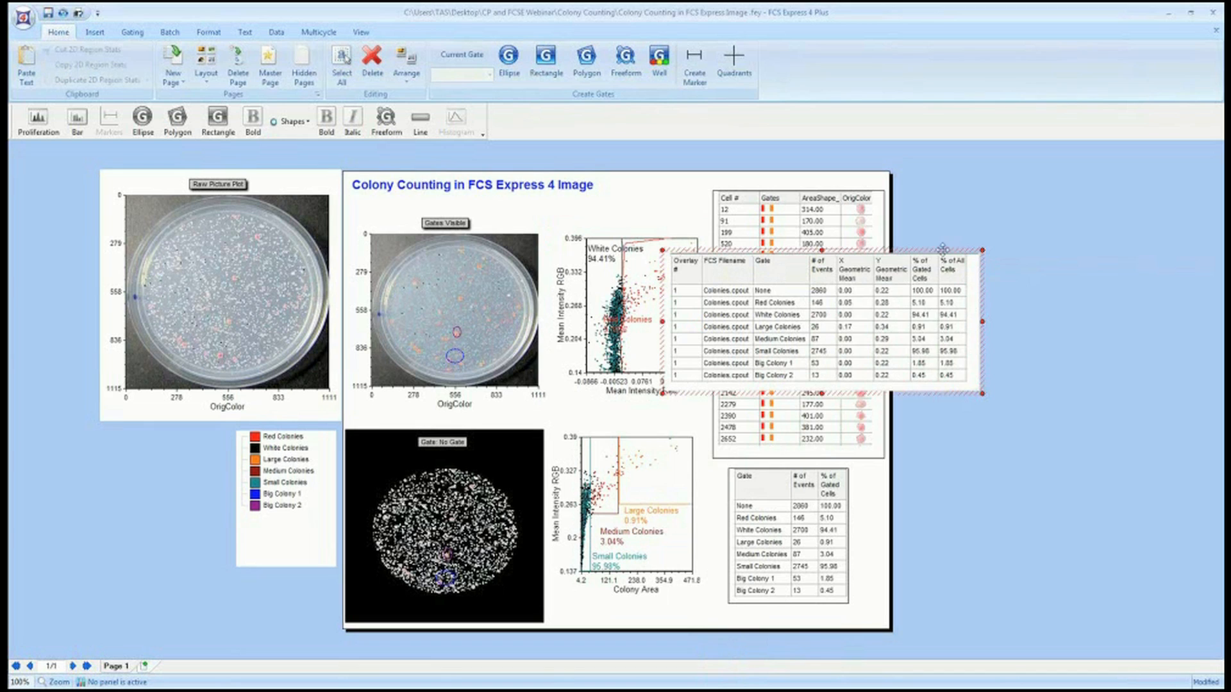
Move the new statistics table beside the data grid and hide its FCS Filename column.
drag(943, 250, 1165, 236)
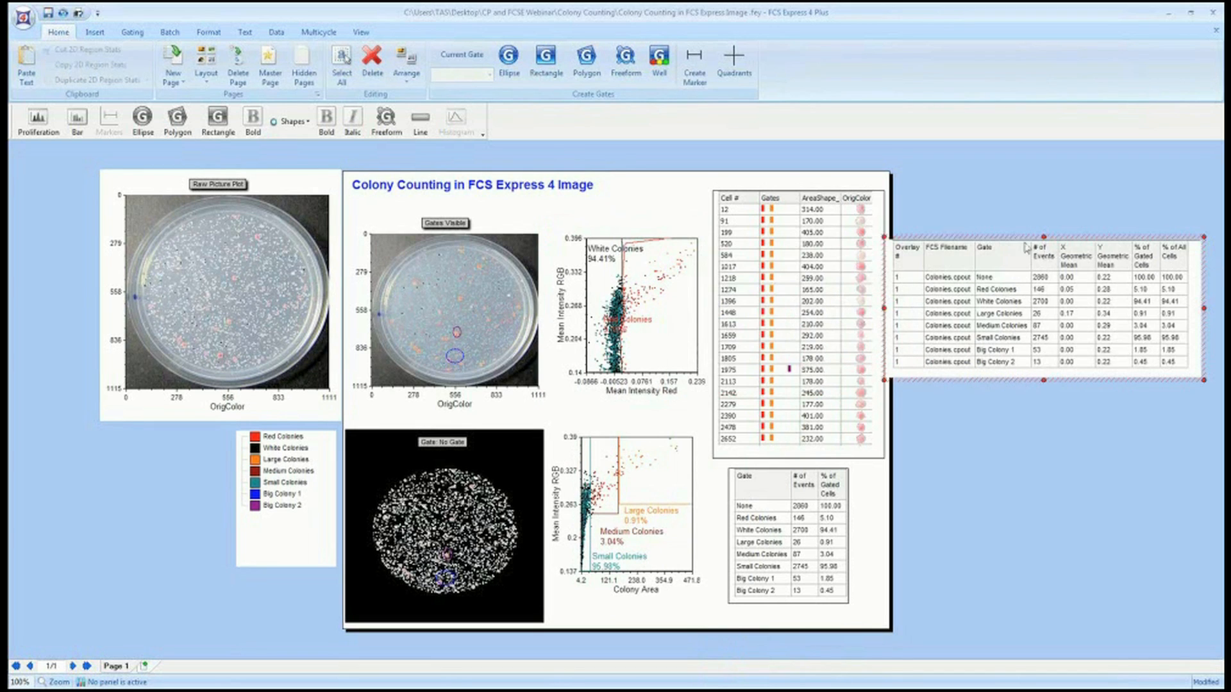
right_click(1004, 253)
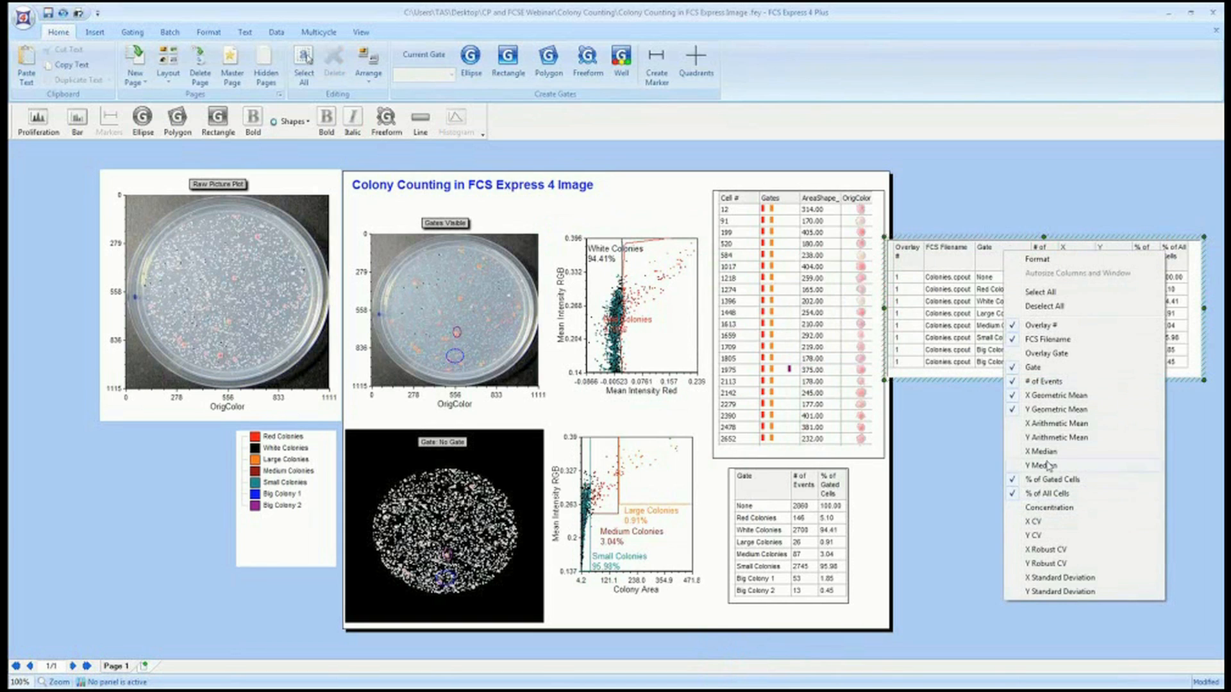
click(1049, 340)
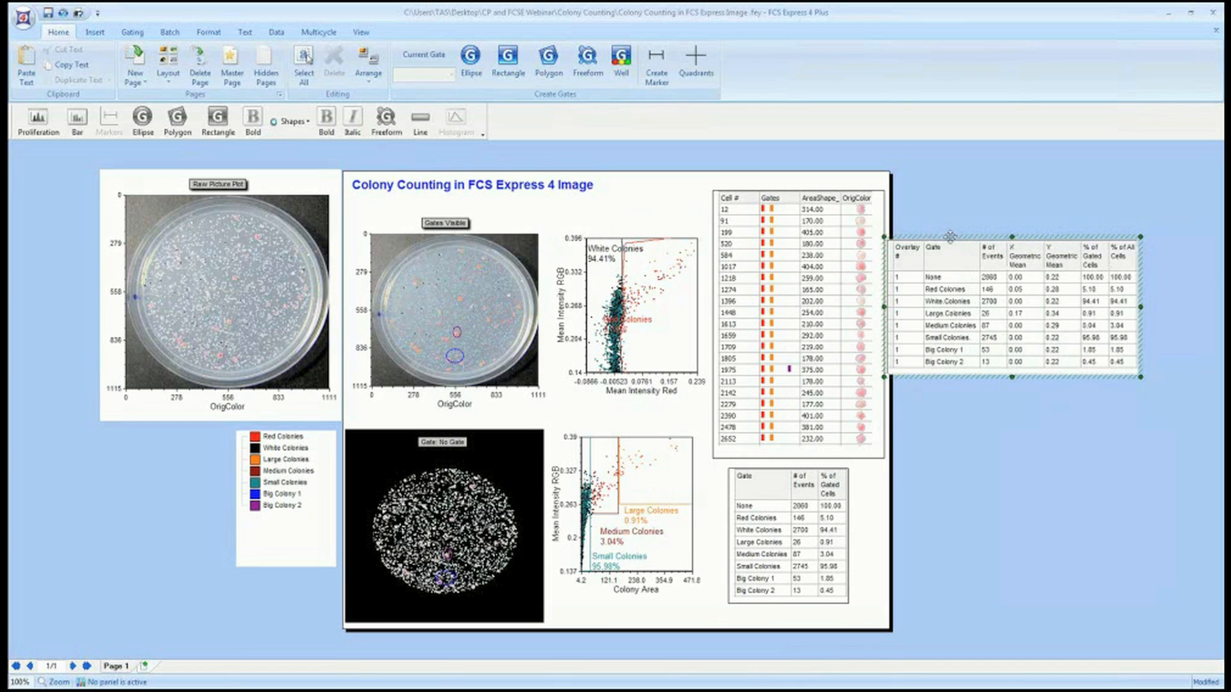
Nudge the overlay statistics table, then move the Big Colony 2 and Big Colony 1 gates on the Gates Visible picture plot.
drag(951, 240, 987, 230)
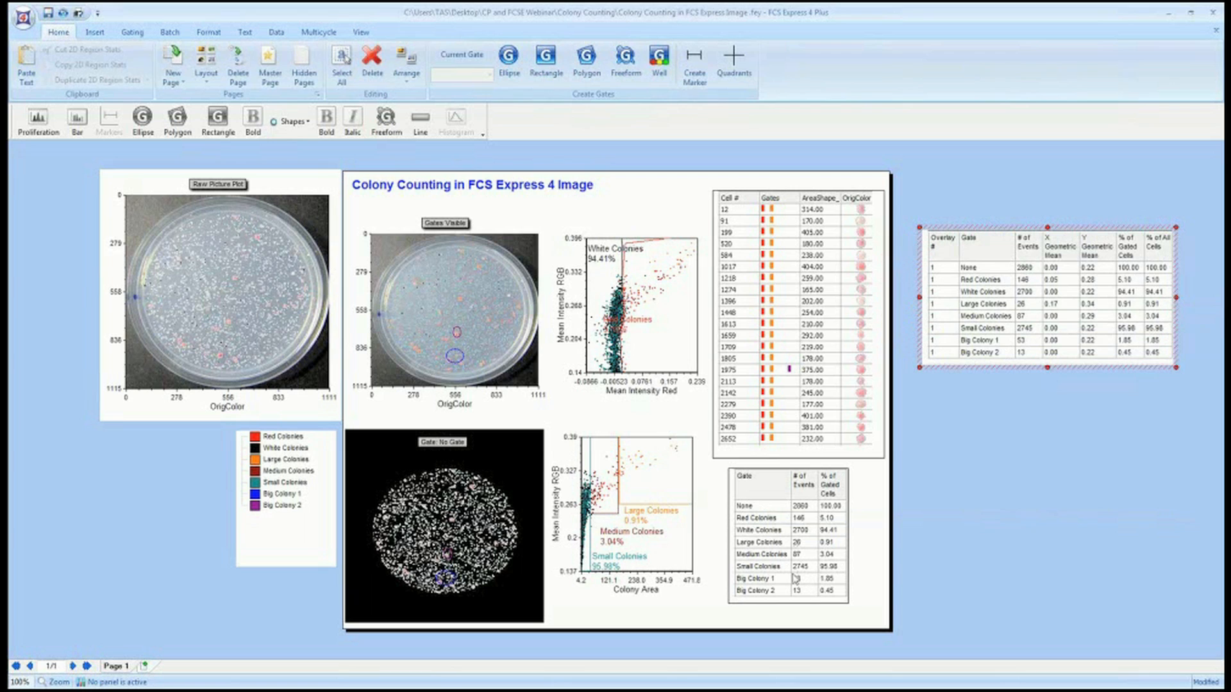
double_click(762, 590)
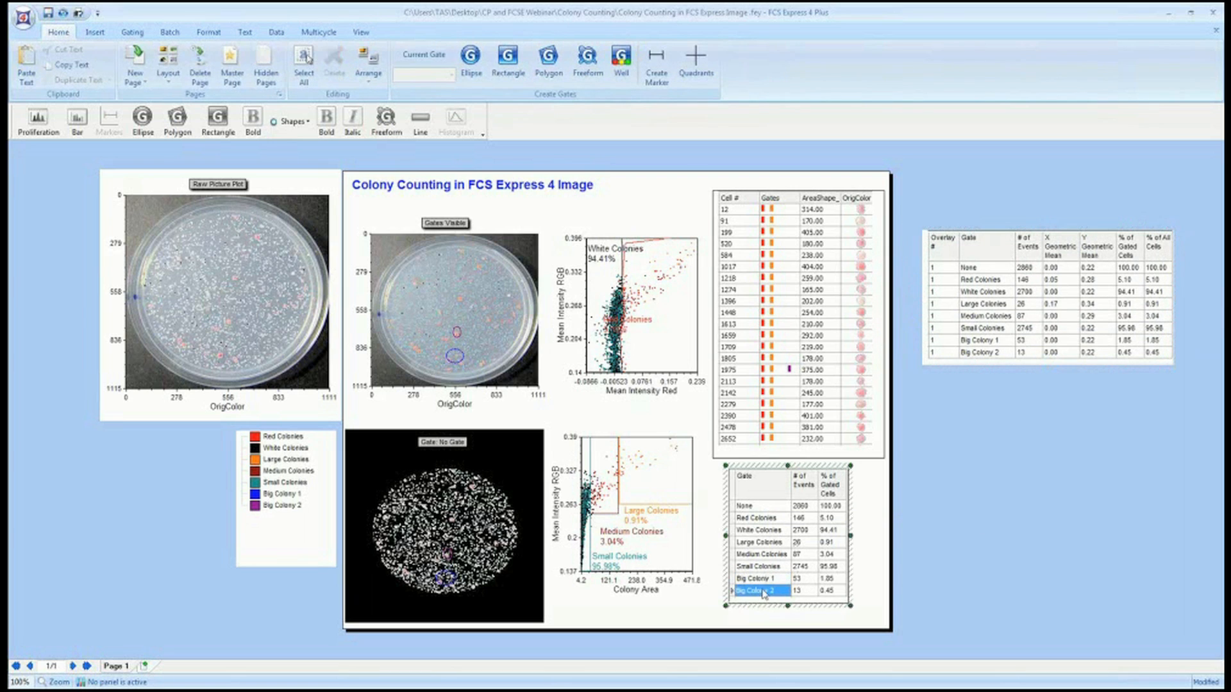
click(457, 330)
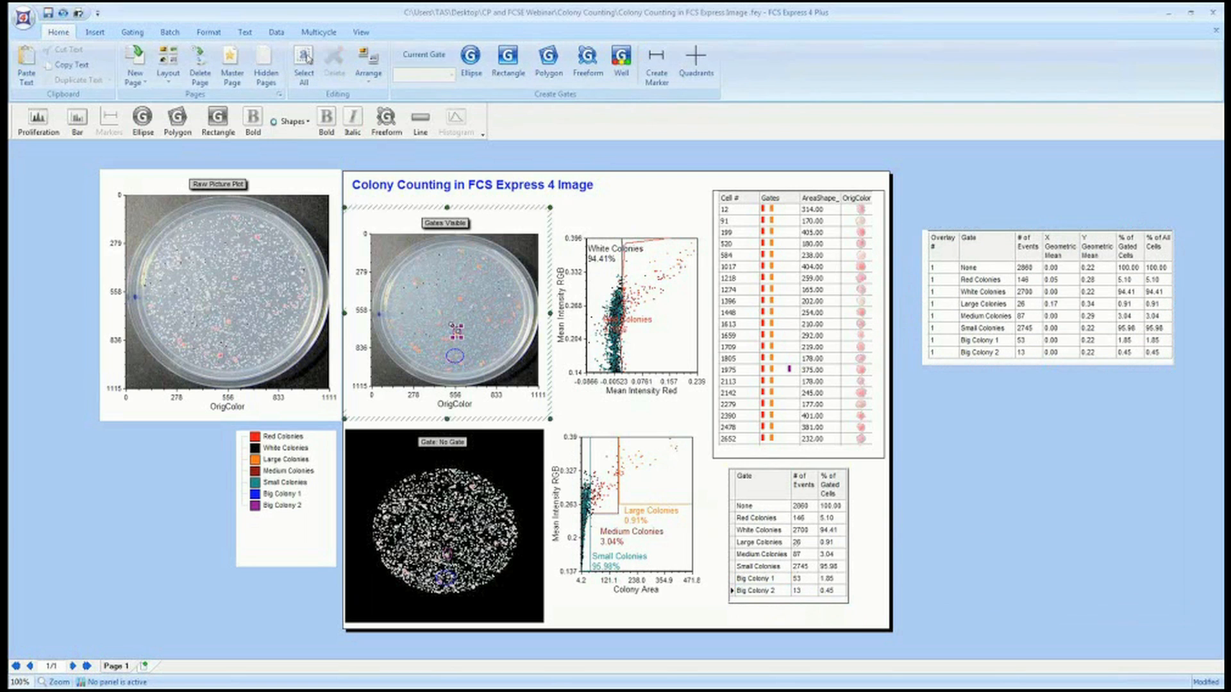
drag(462, 324, 462, 326)
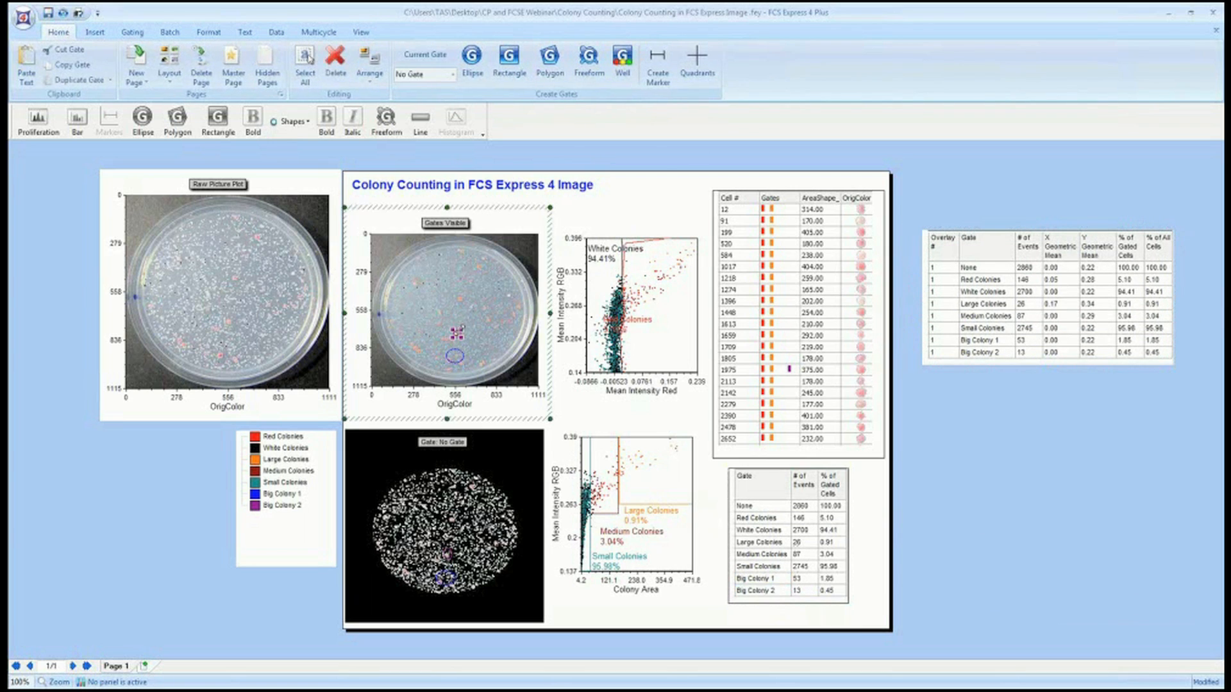
click(459, 358)
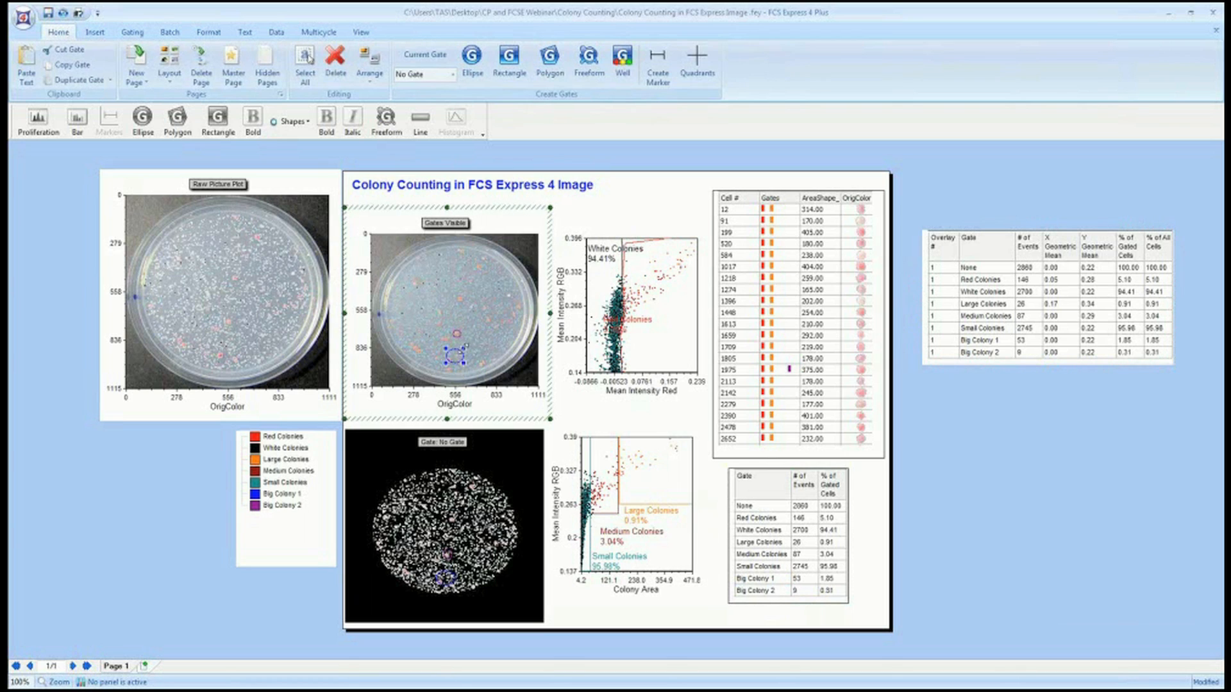
drag(464, 349, 456, 354)
Apply the Small Colonies gate from the Colony Area dot plot to the data grid.
click(655, 488)
click(711, 420)
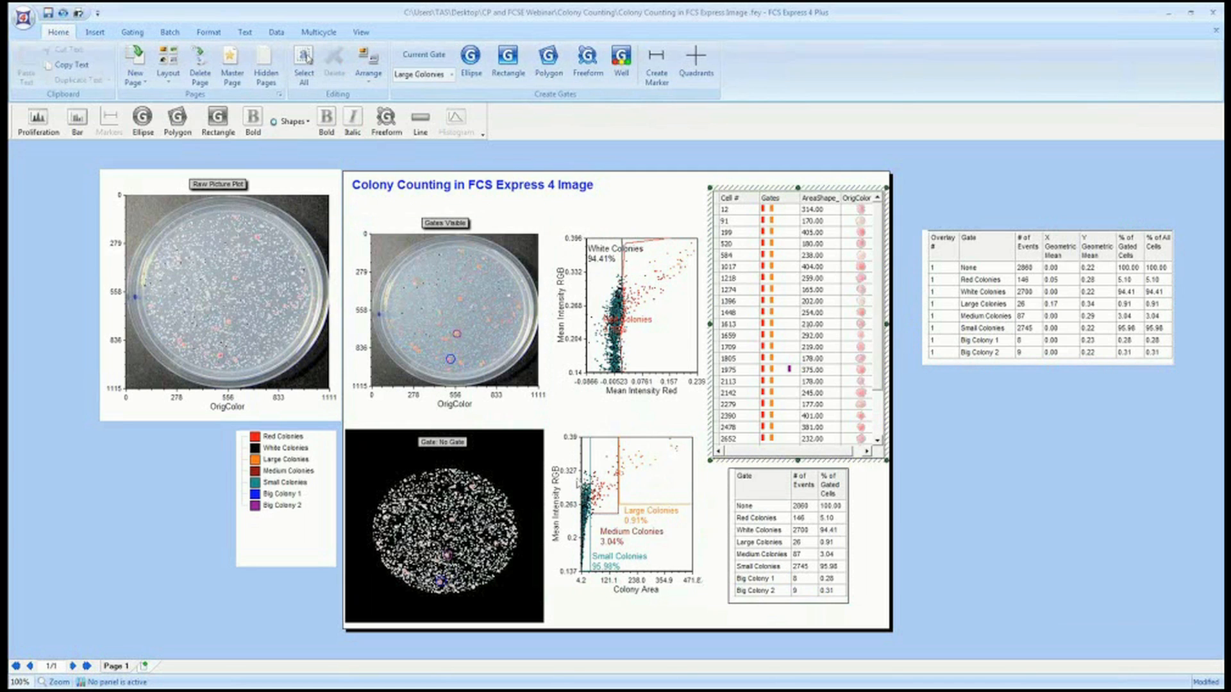
drag(590, 469, 808, 303)
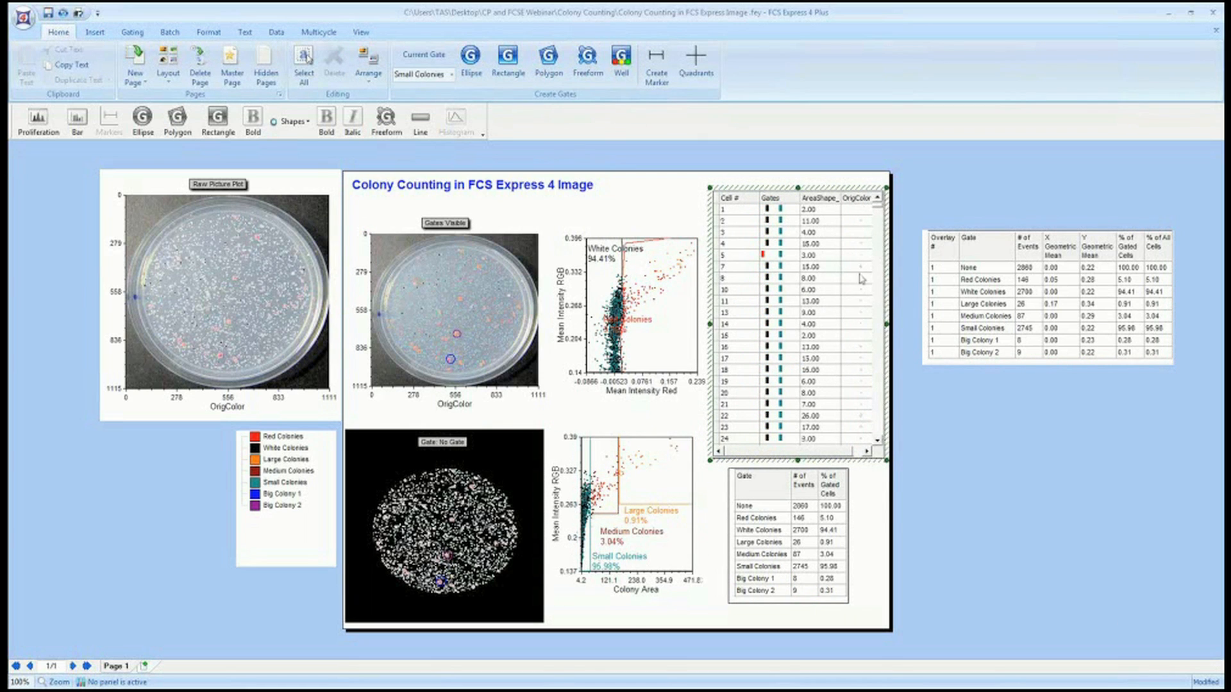
Adjust the Red Colonies gate's left boundary on the Mean Intensity dot plot, narrowing it and then widening it again.
click(667, 290)
click(653, 318)
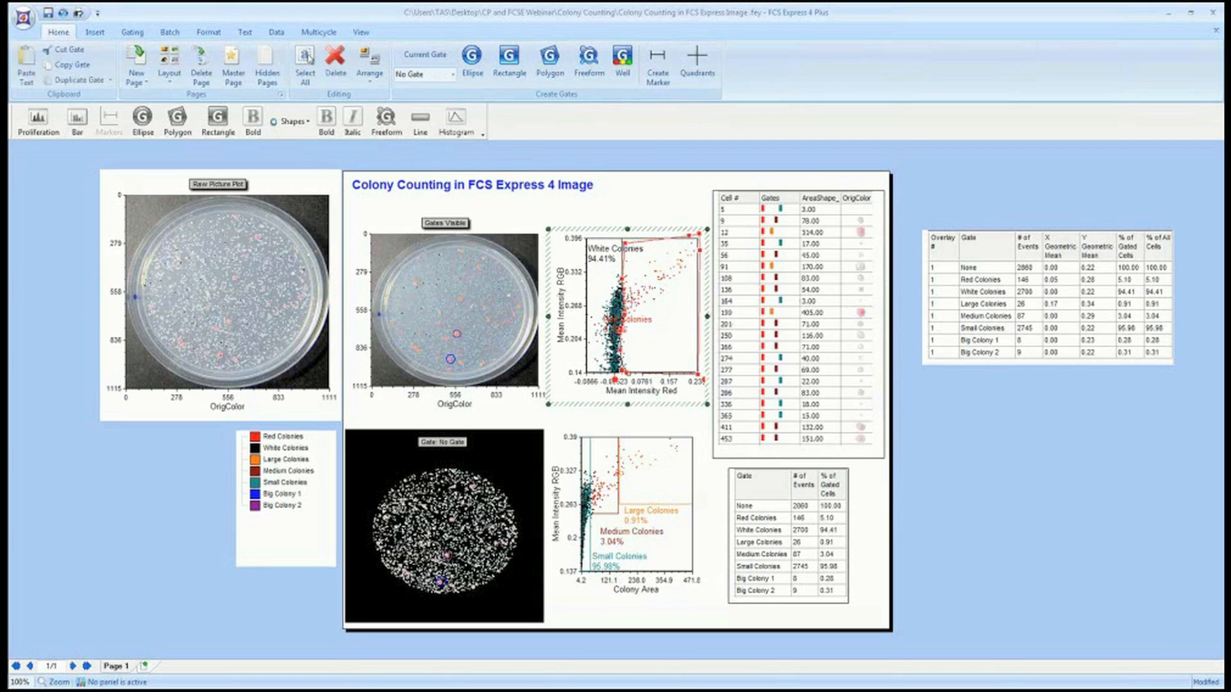
drag(615, 379, 667, 353)
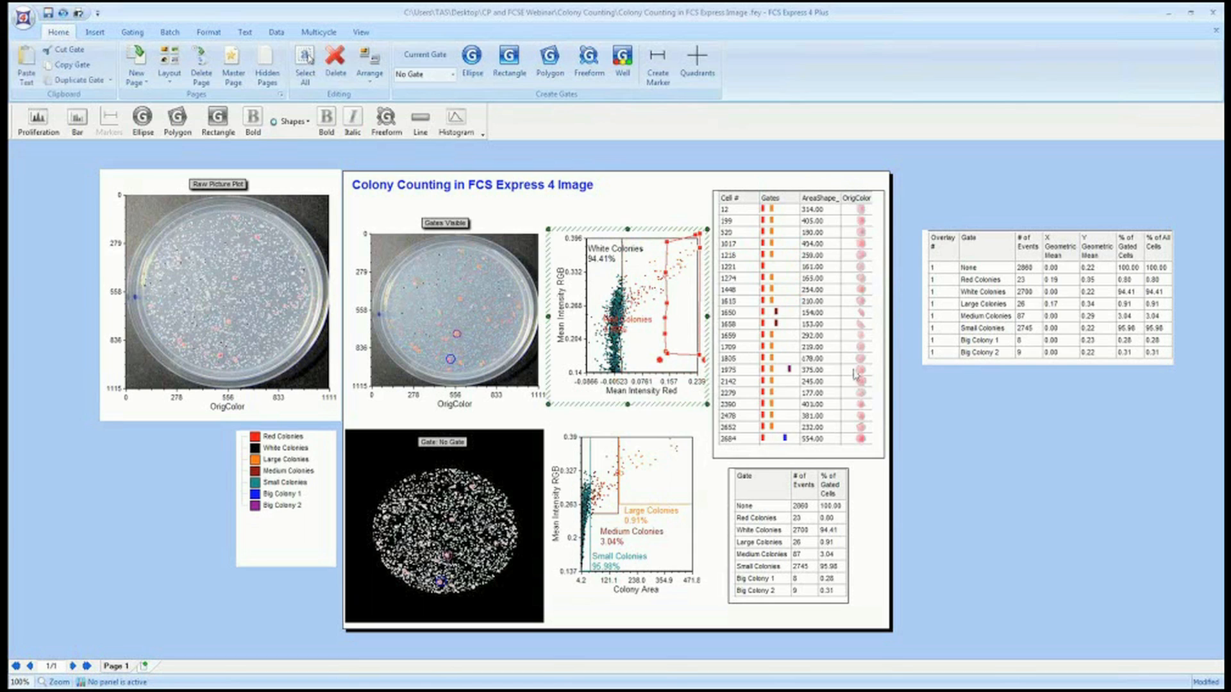
drag(659, 360, 620, 373)
click(660, 184)
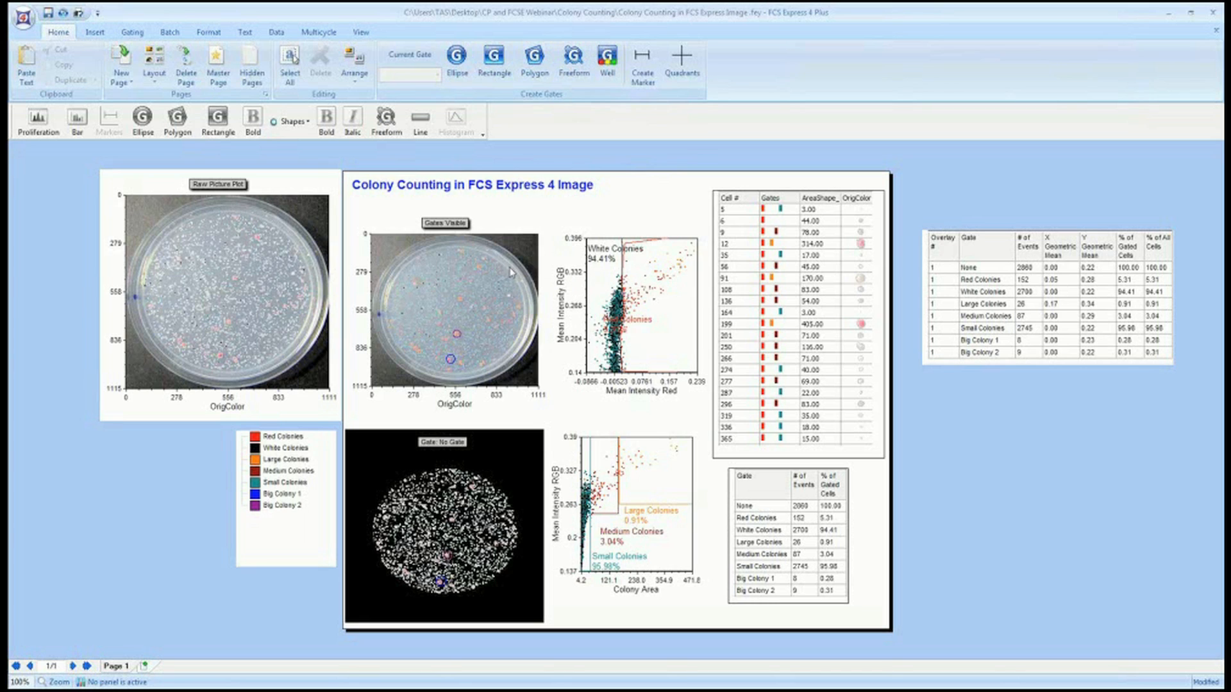
Open the Data List and select the Colonies.cpout data file.
click(275, 33)
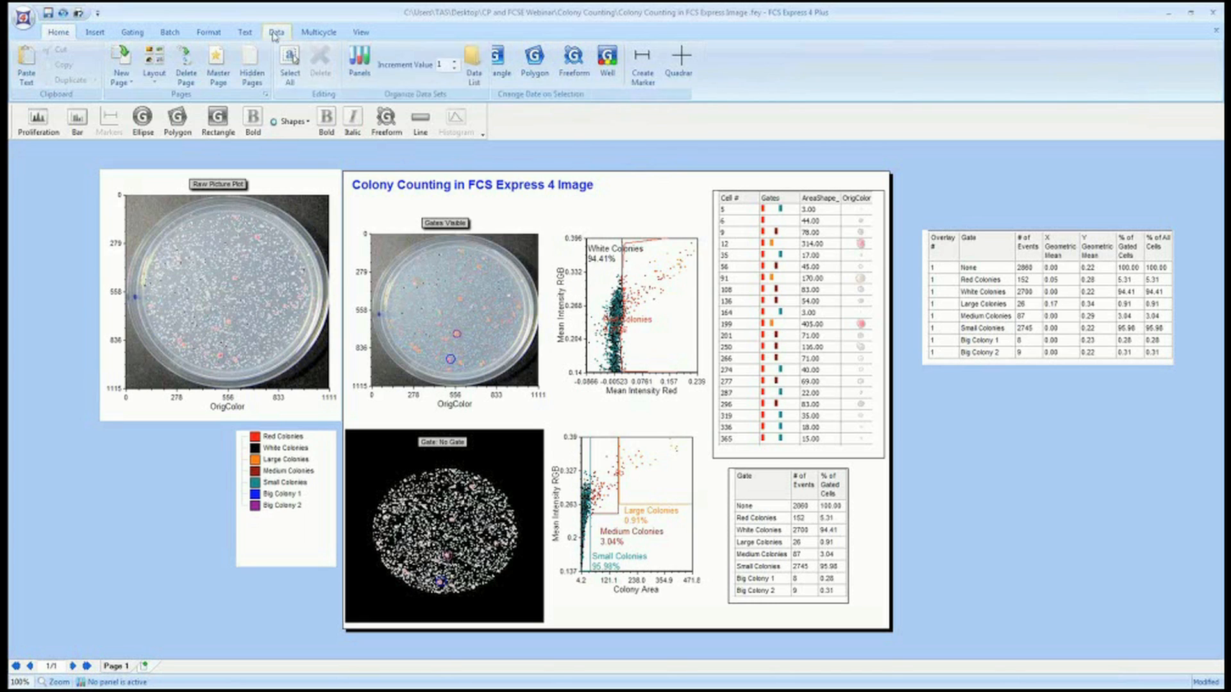
click(474, 64)
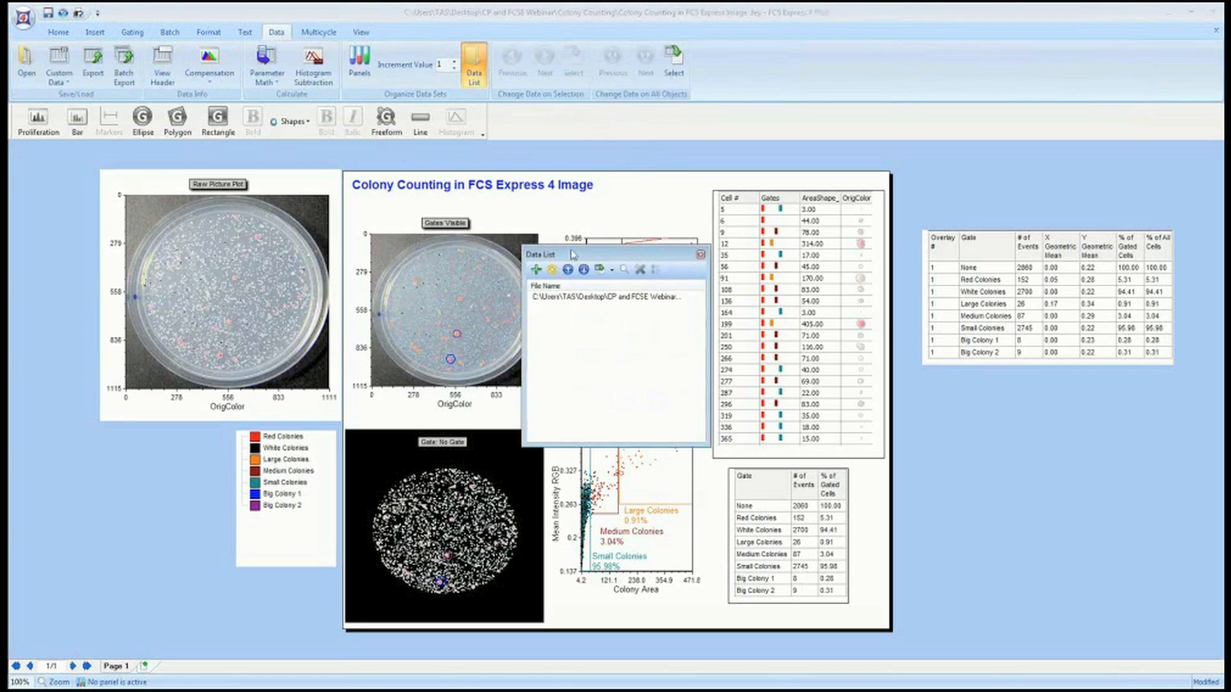
double_click(572, 255)
click(538, 412)
click(593, 444)
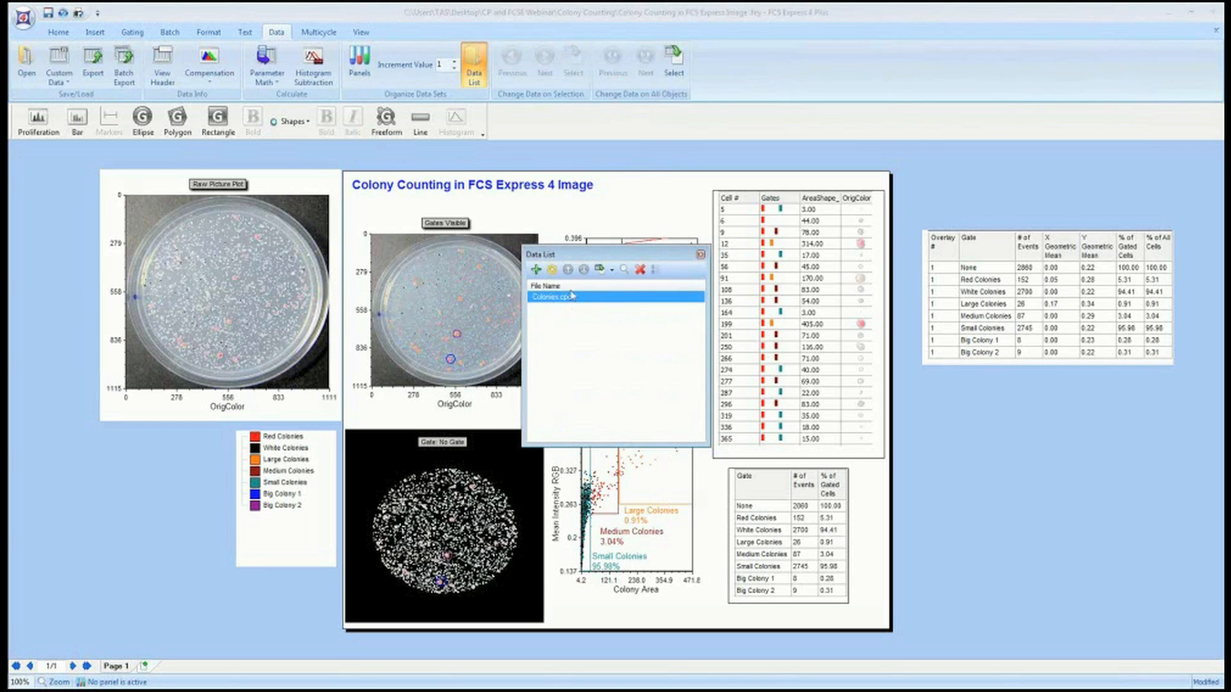
drag(604, 255, 618, 252)
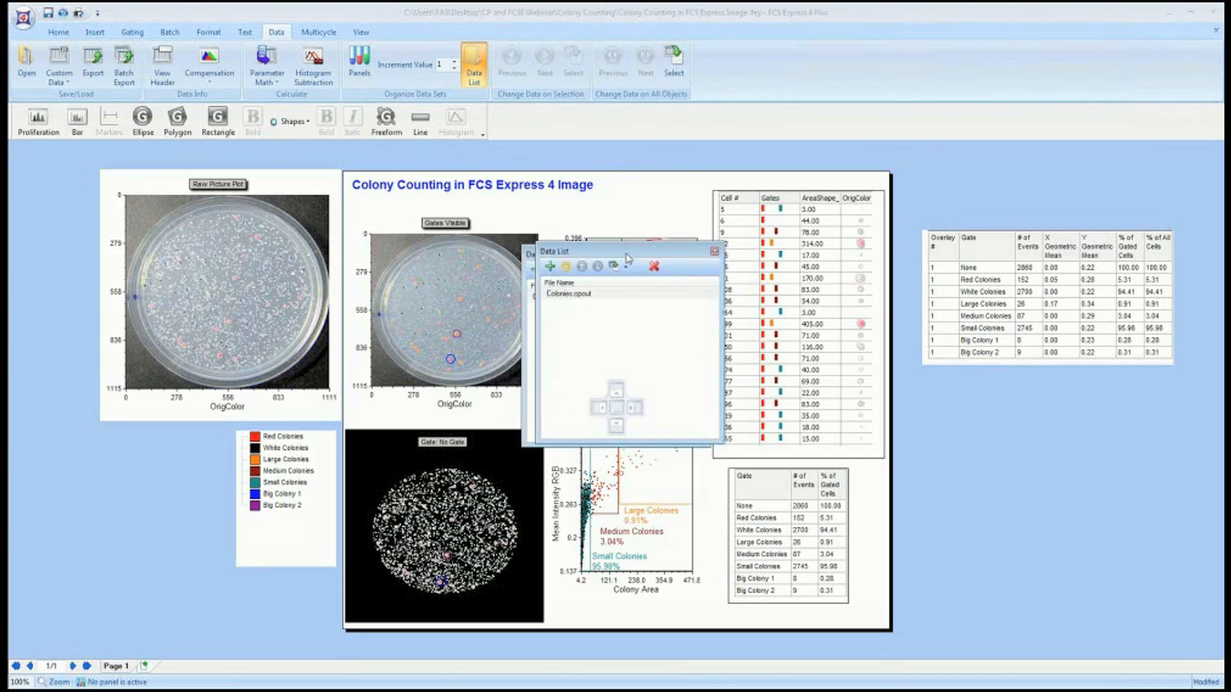
Open Batch Actions and add an Export To Powerpoint action with default settings.
click(169, 34)
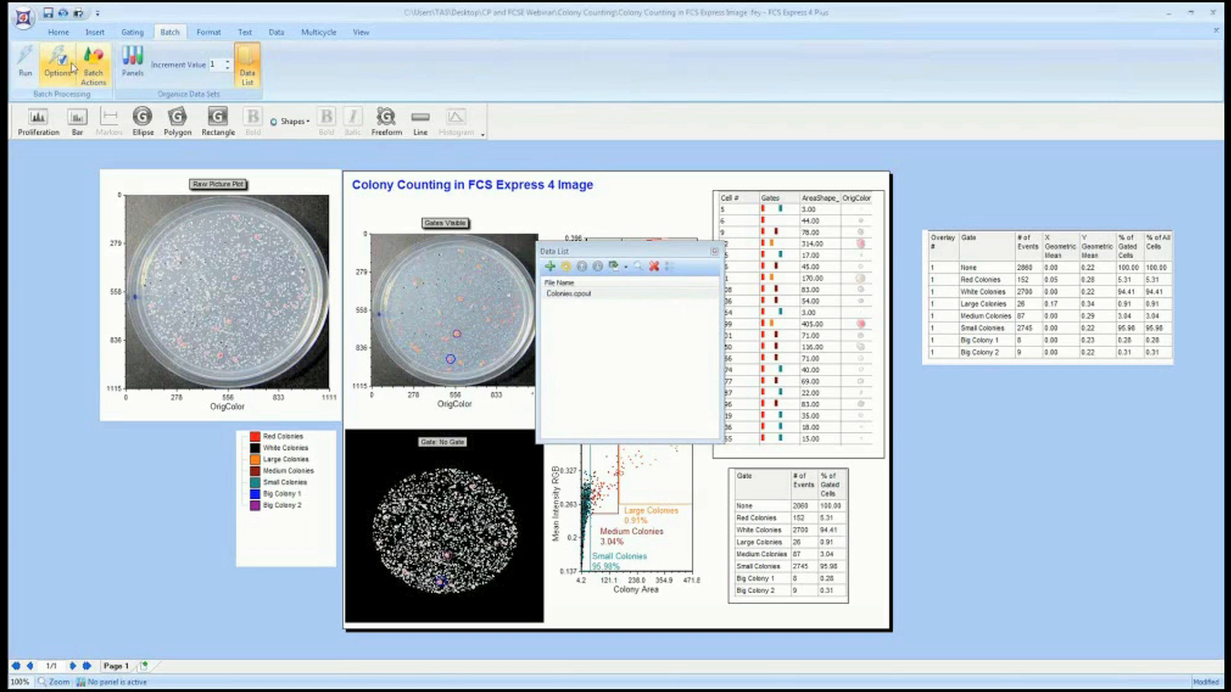
click(93, 64)
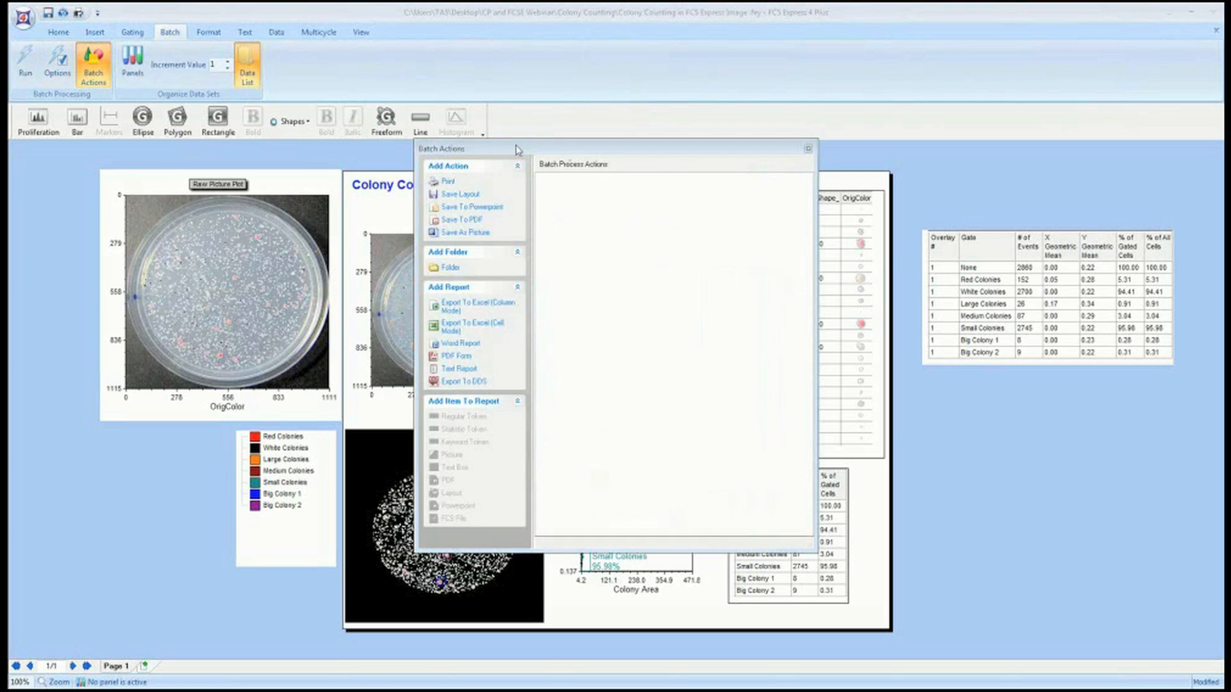
drag(518, 150, 170, 172)
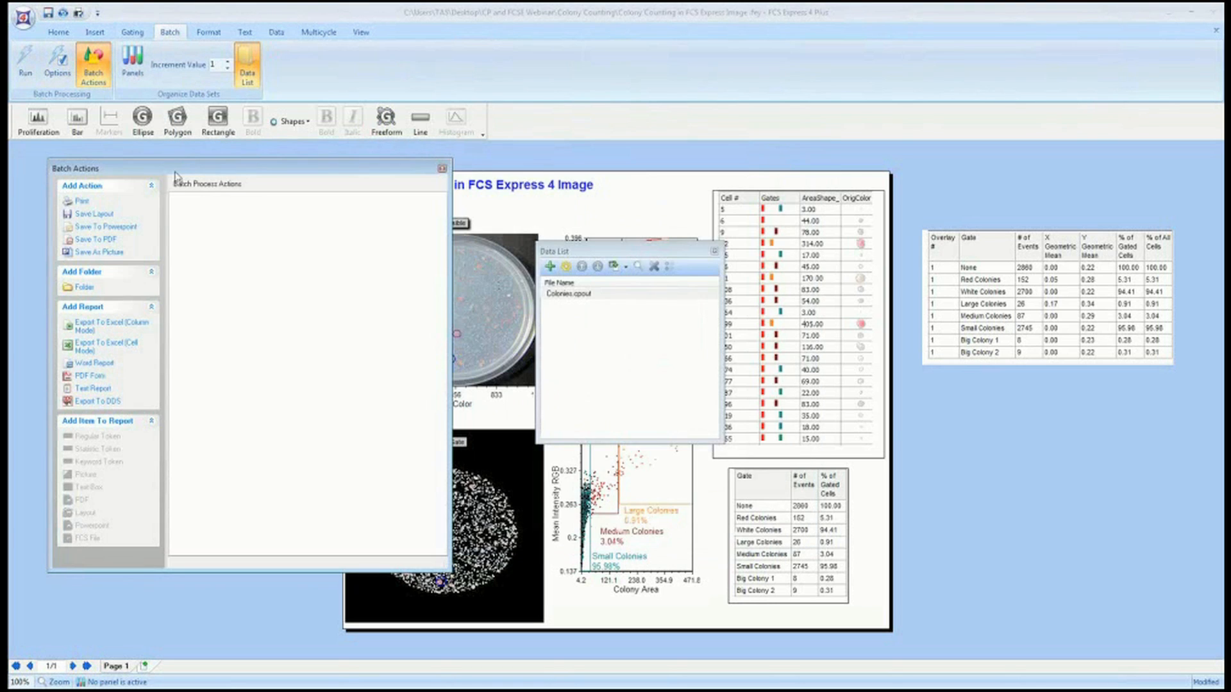
double_click(107, 226)
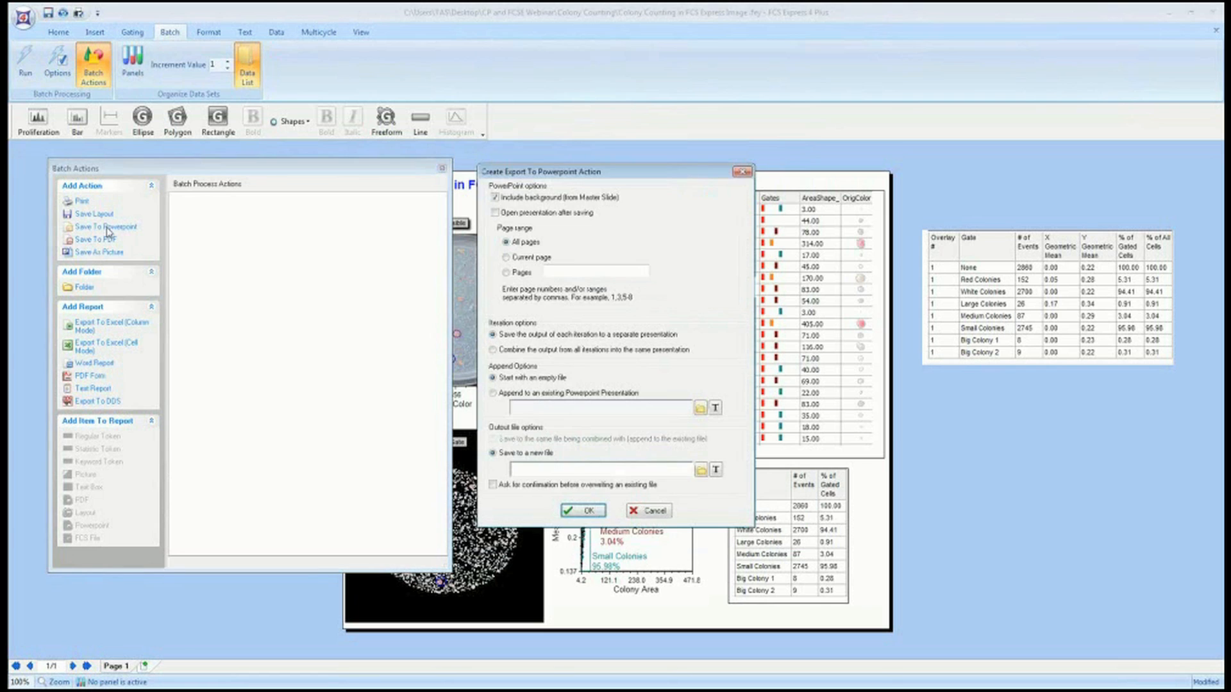
click(586, 511)
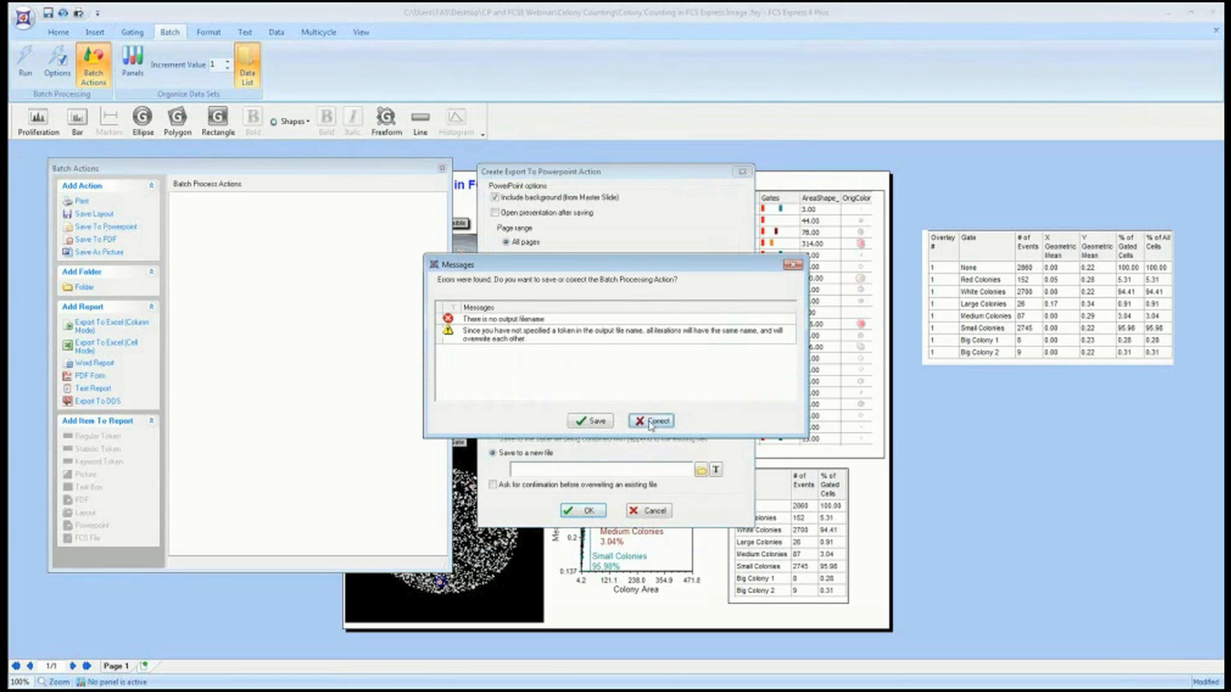
click(650, 422)
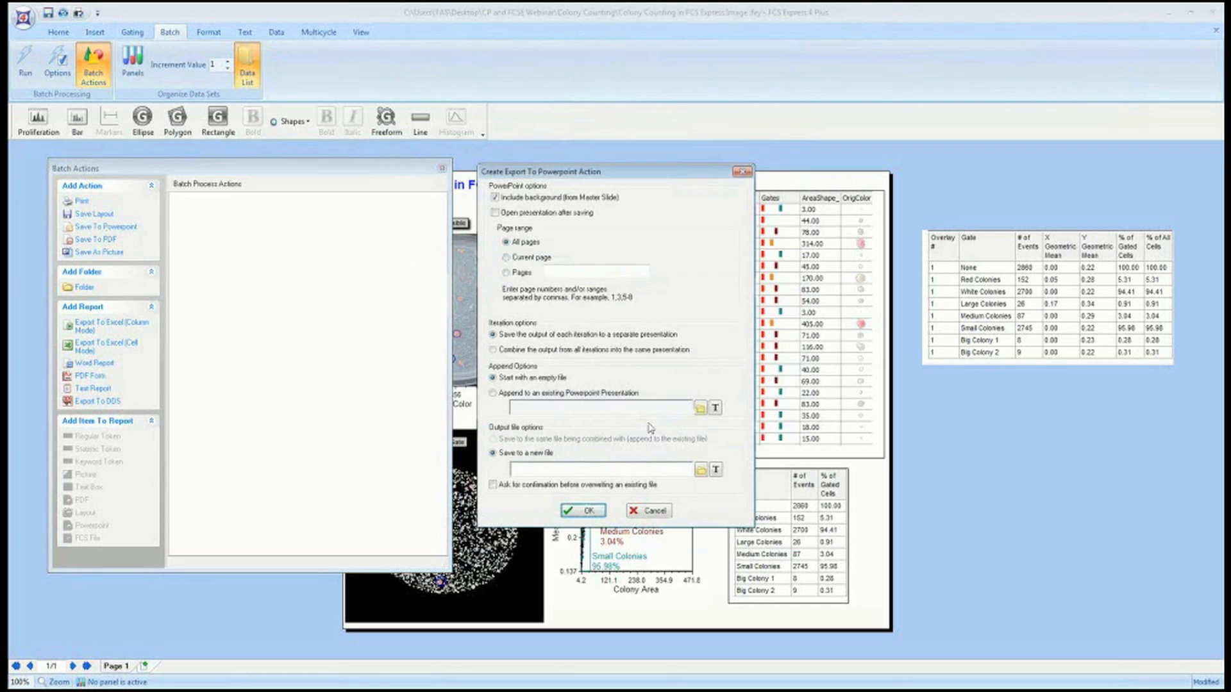
click(583, 511)
click(587, 426)
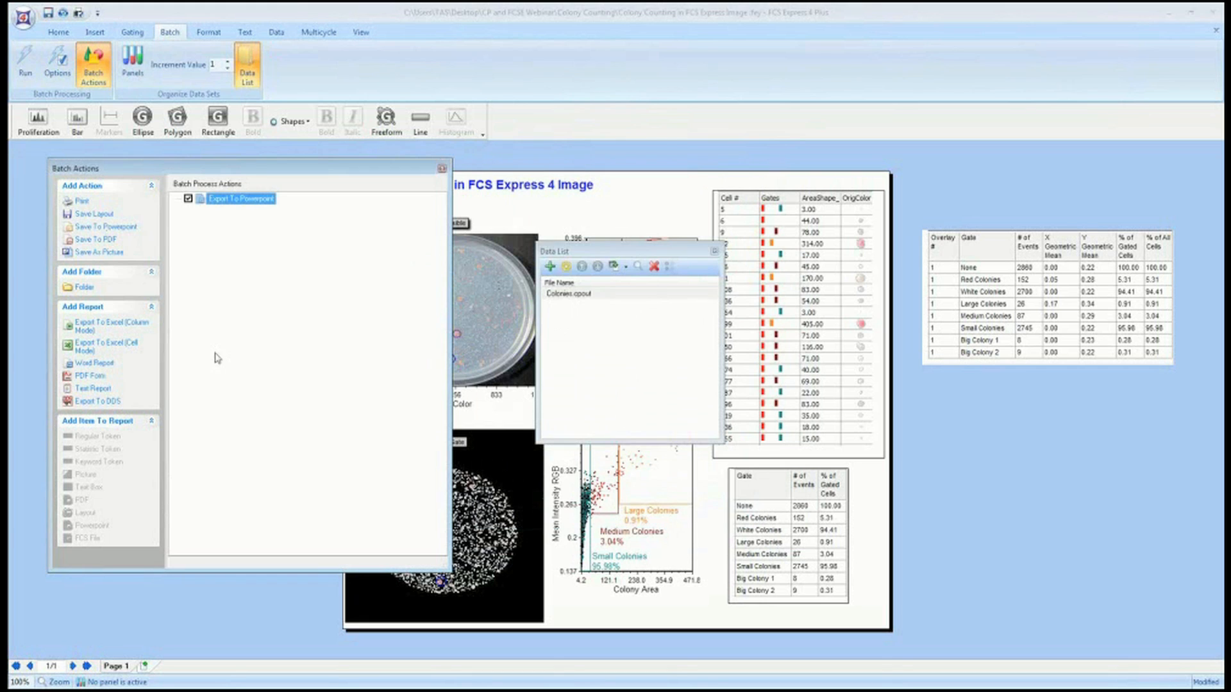
Add an Export To Excel (Column Mode) batch action with default options.
click(109, 326)
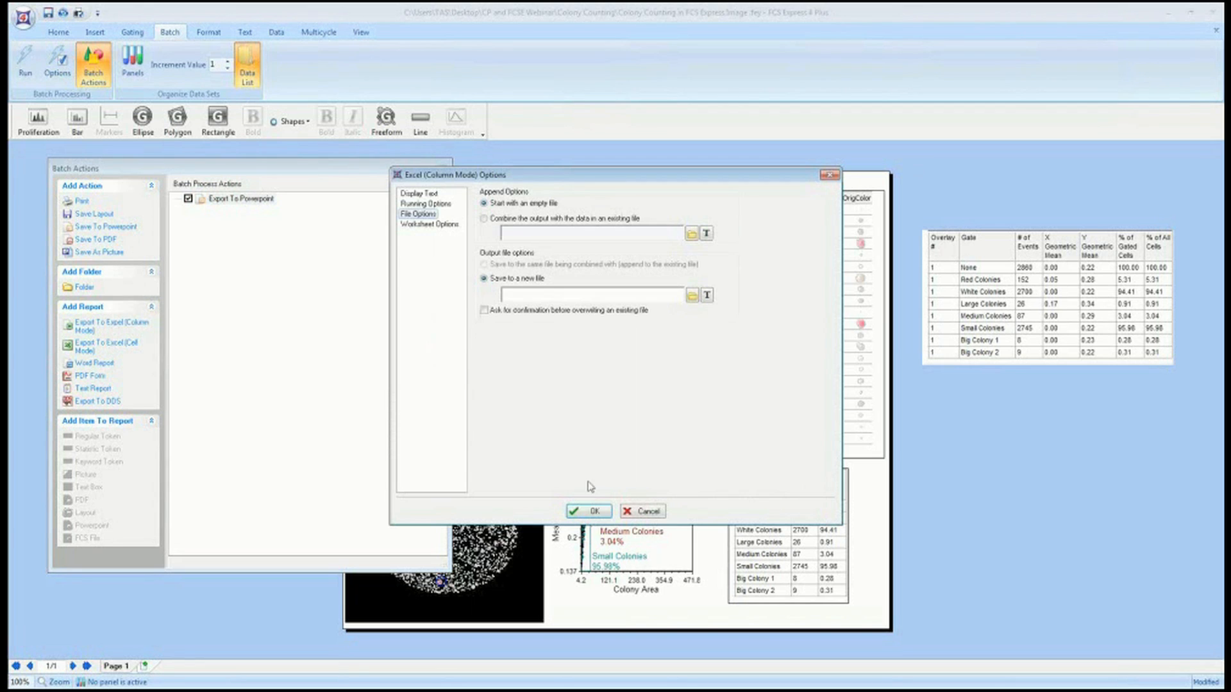
click(594, 511)
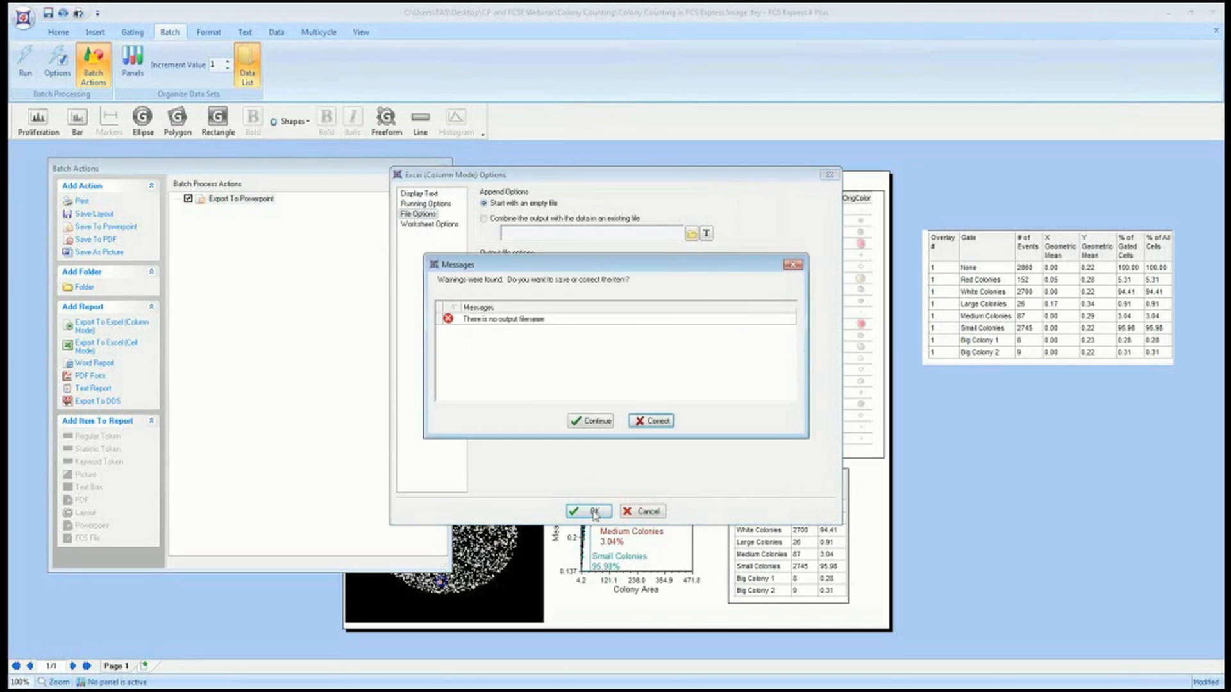
click(596, 421)
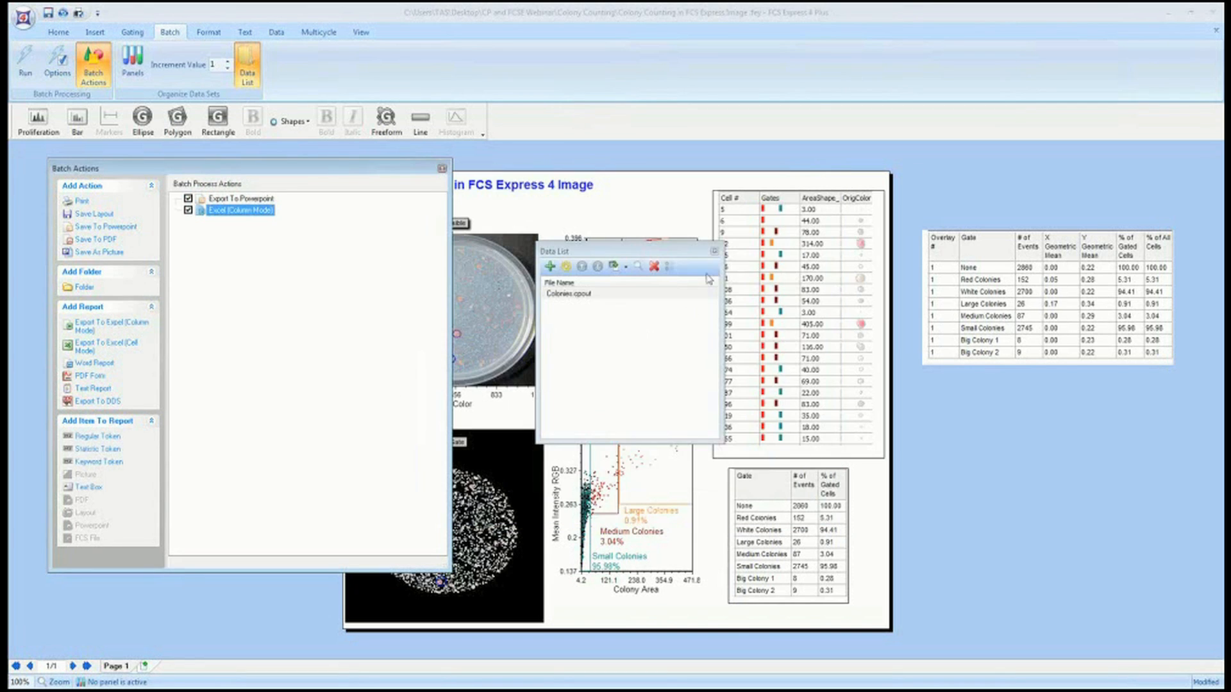
Add the None gate's # of Events statistic from the gate table to the Excel (Column Mode) action, then close Batch Actions.
click(714, 251)
click(800, 508)
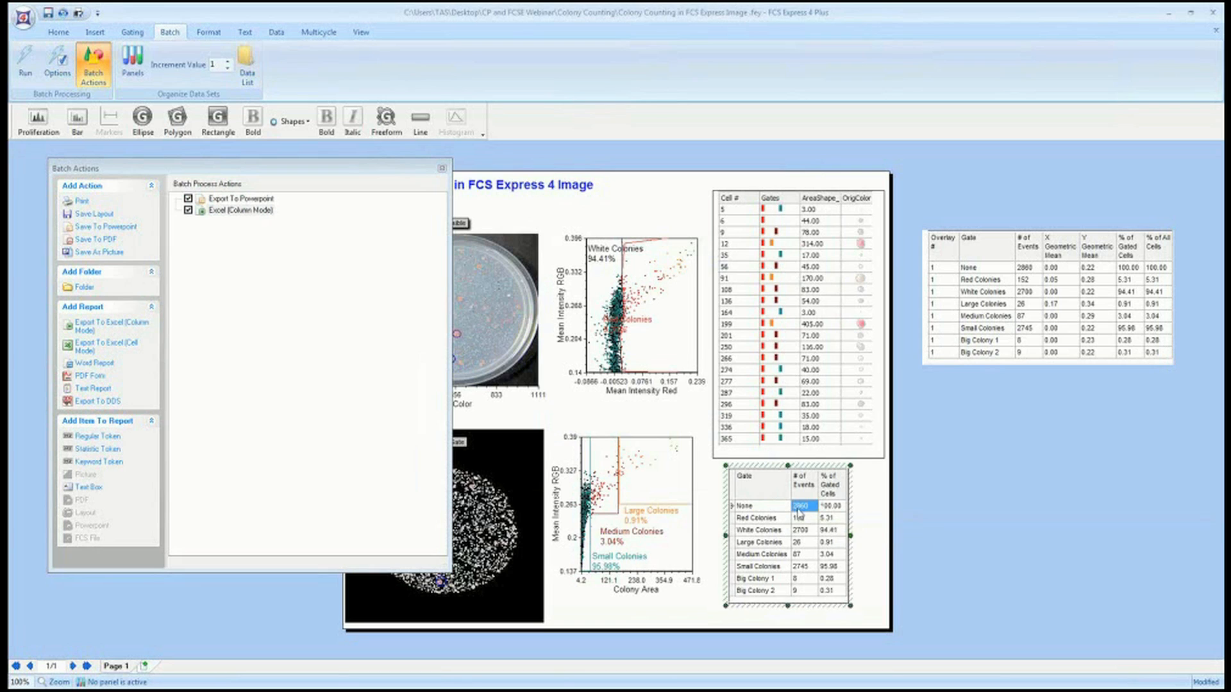
mouse_move(800, 510)
mouse_down()
mouse_move(634, 506)
mouse_move(365, 297)
mouse_move(237, 214)
mouse_move(207, 211)
mouse_move(235, 325)
mouse_move(196, 210)
mouse_move(209, 213)
mouse_up()
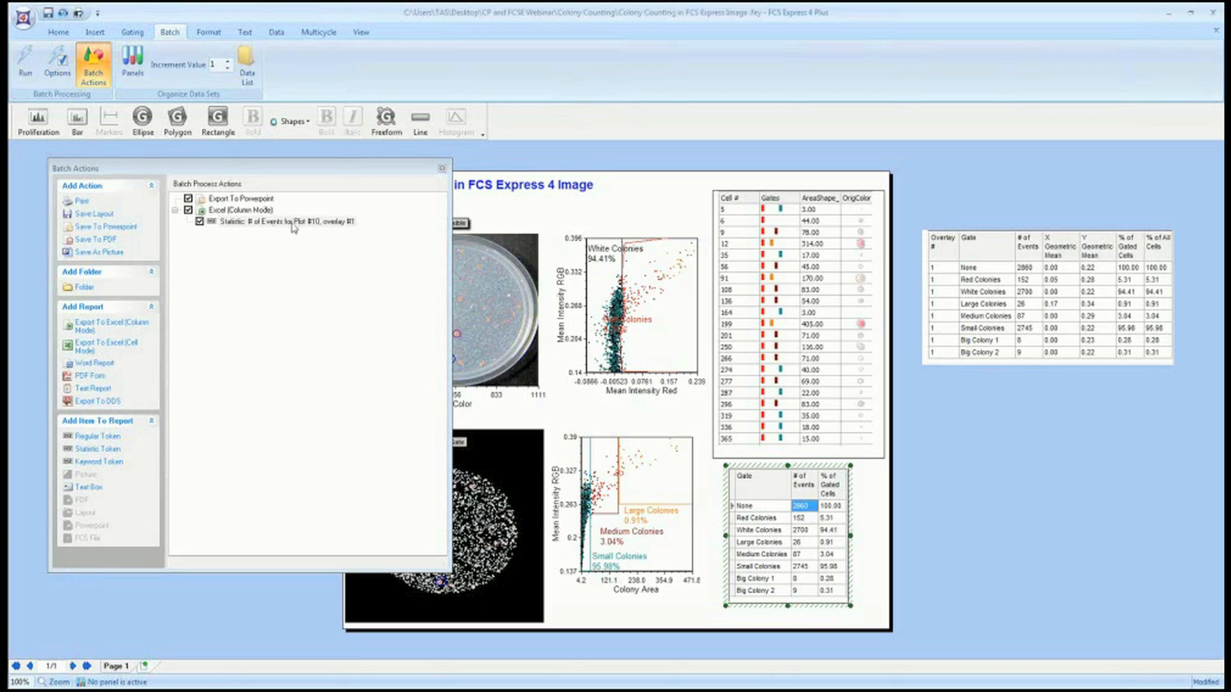
click(443, 170)
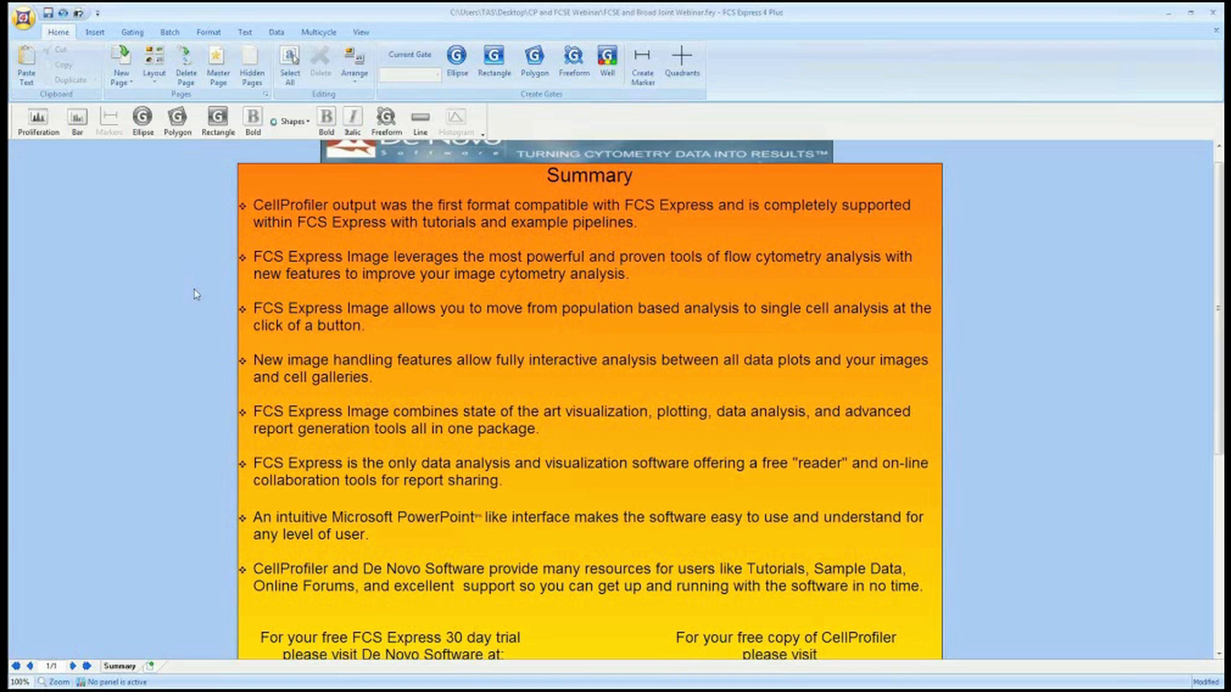
Scroll through the Summary page's bullet points and contact links.
scroll(192, 301, down, 1)
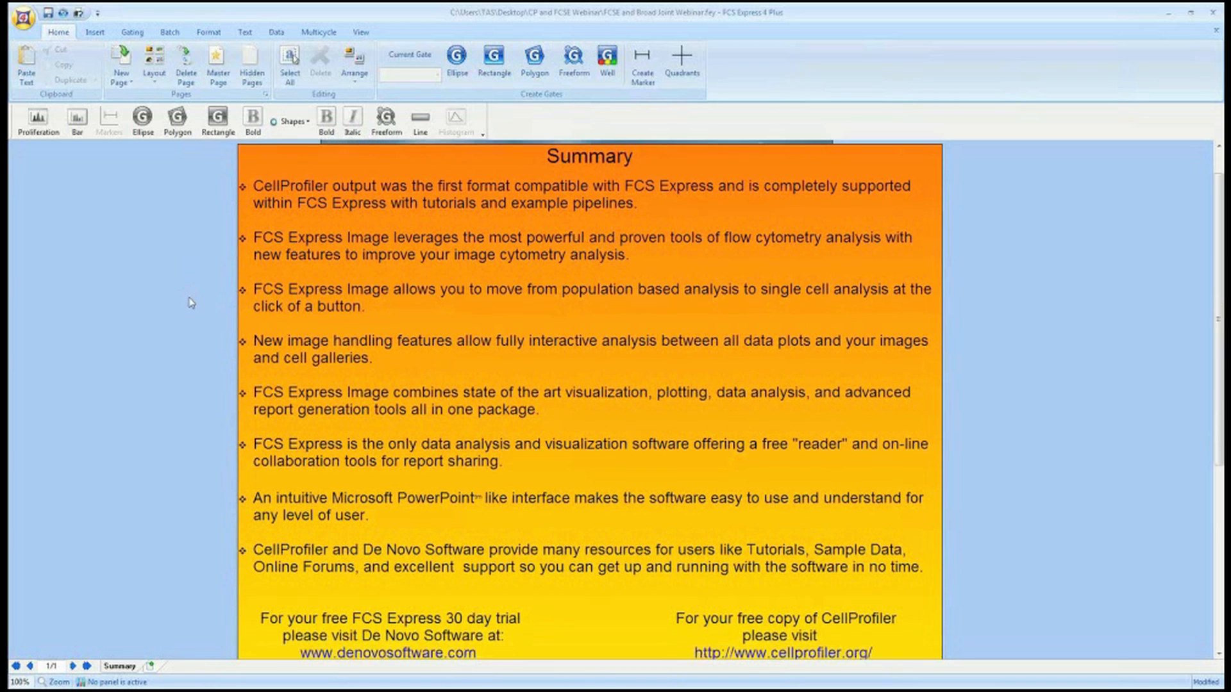
scroll(186, 311, down, 2)
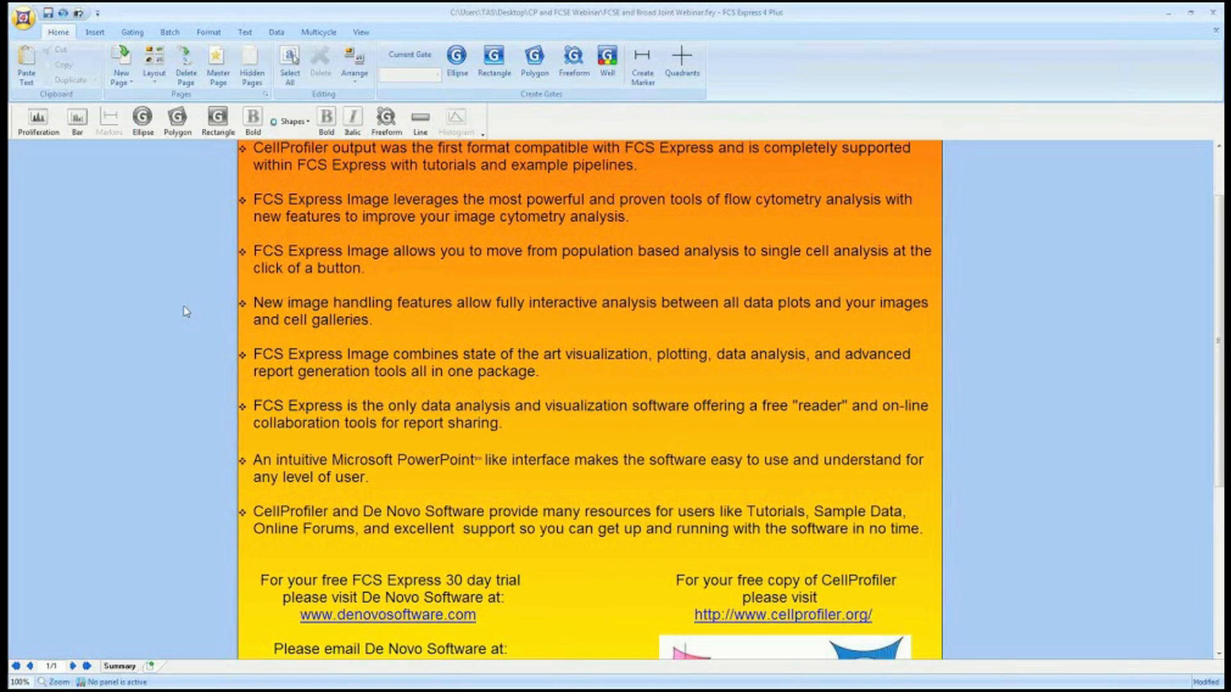
scroll(185, 311, down, 1)
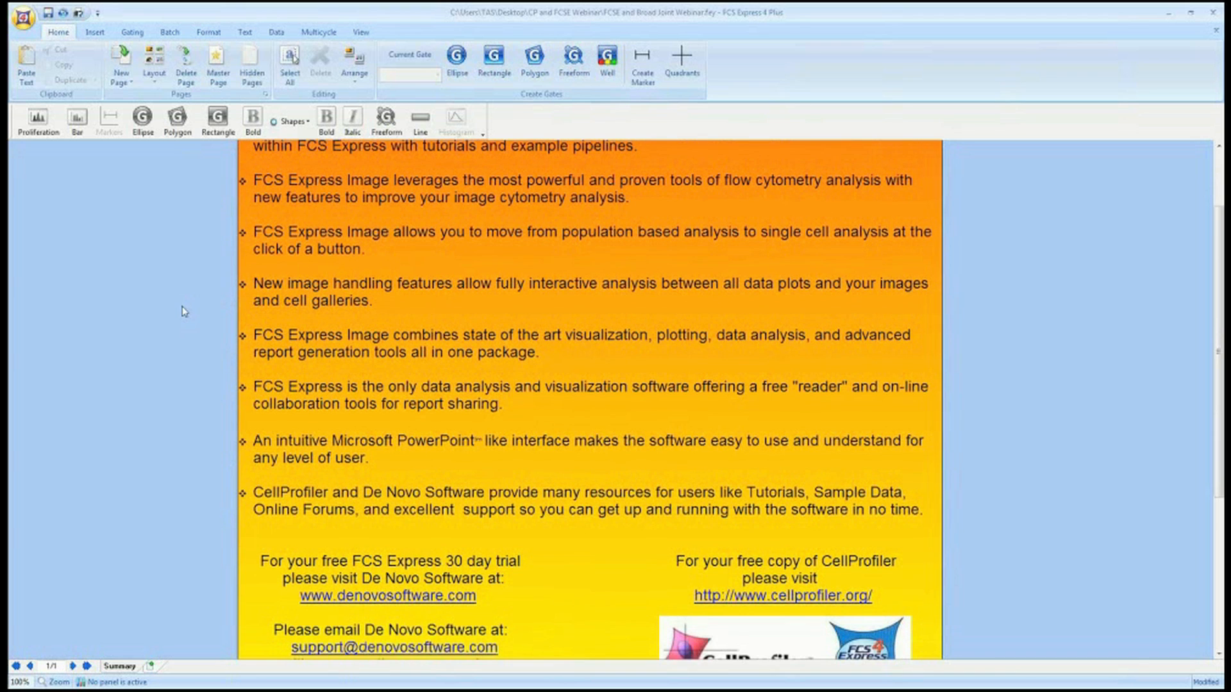
scroll(184, 312, down, 2)
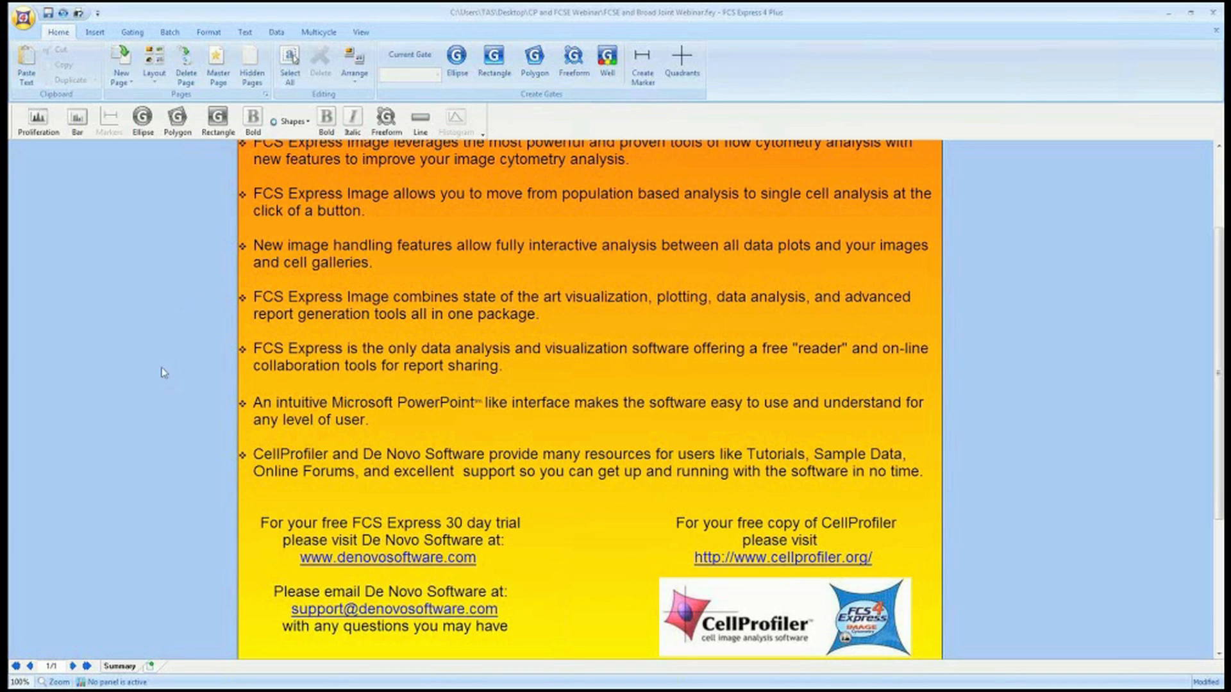
scroll(165, 359, down, 1)
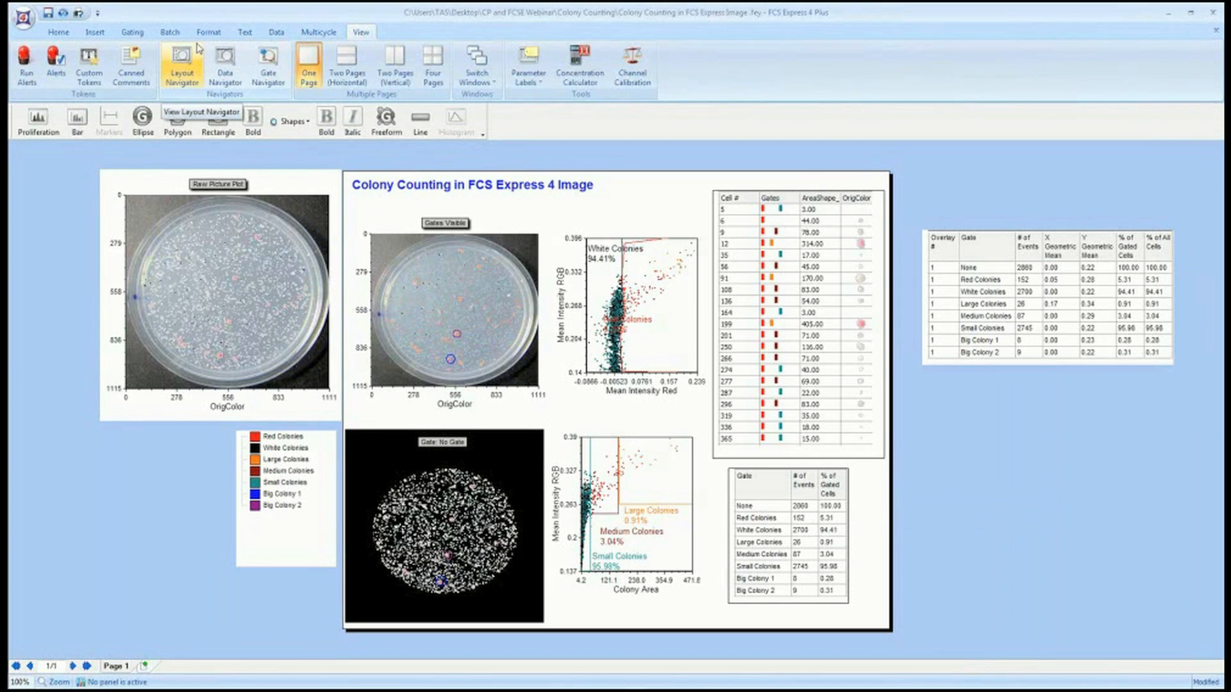
Draw a new text box on the page, to the left of the gate color legend.
scroll(94, 73, up, 7)
click(95, 84)
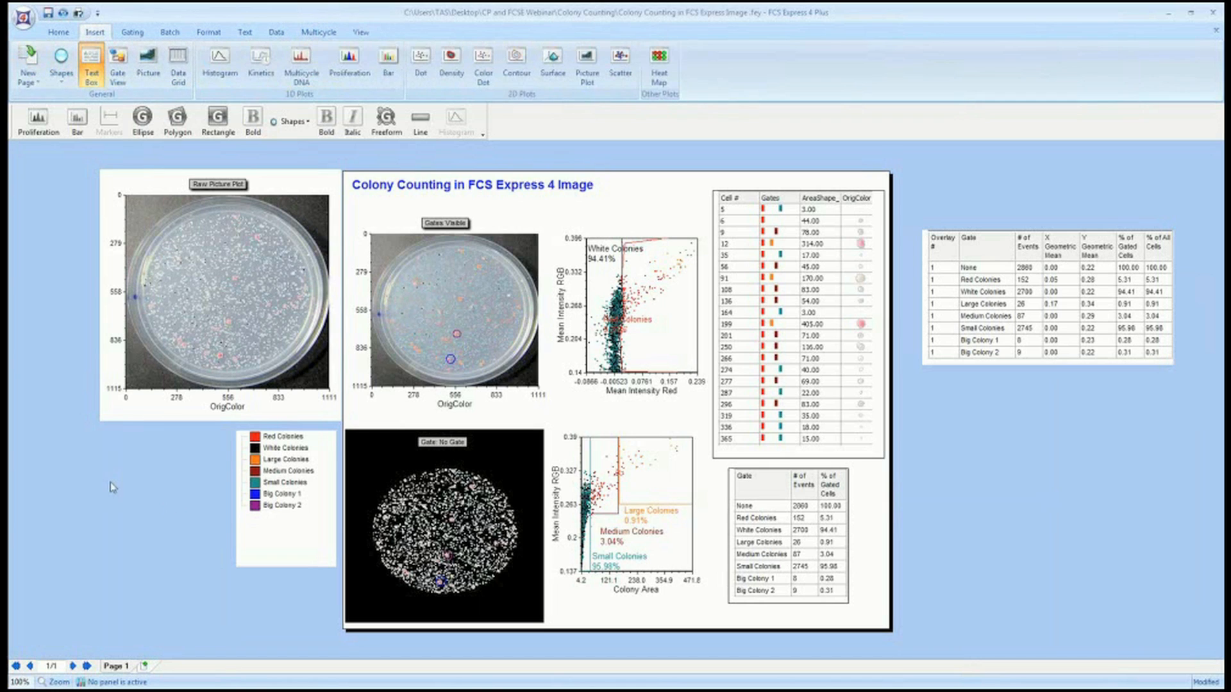
drag(106, 479, 210, 555)
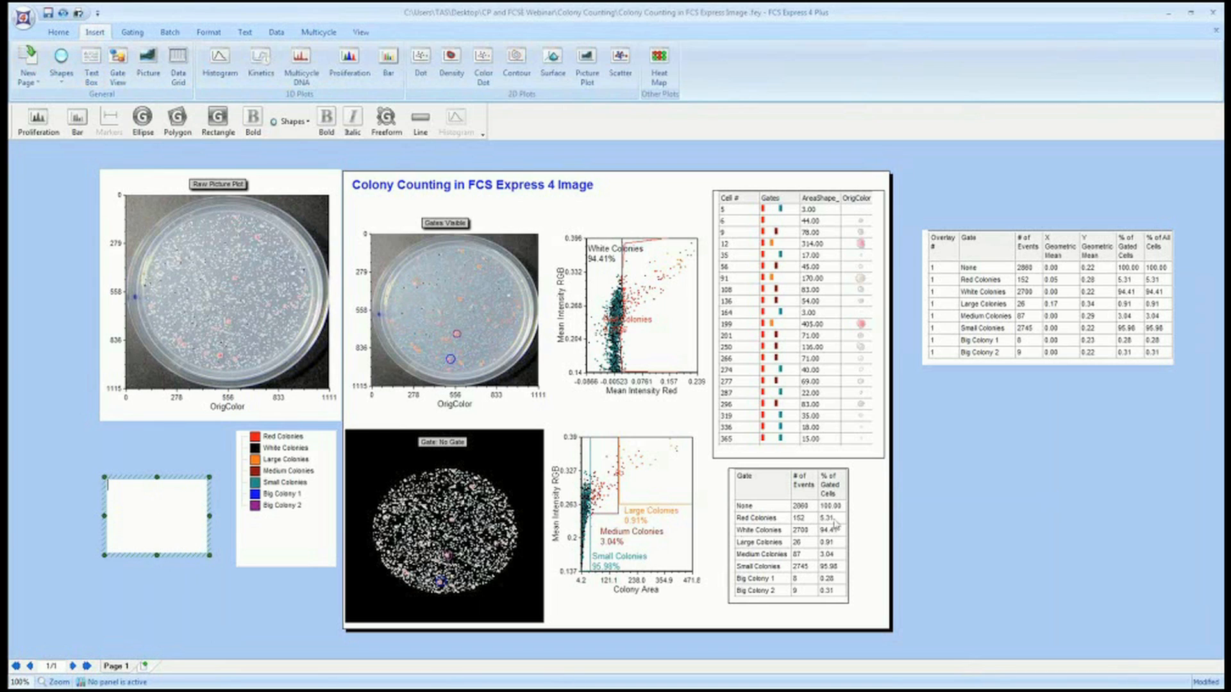
Insert a Statistic token into the text box showing the Y Geometric Mean for No Gate.
click(803, 507)
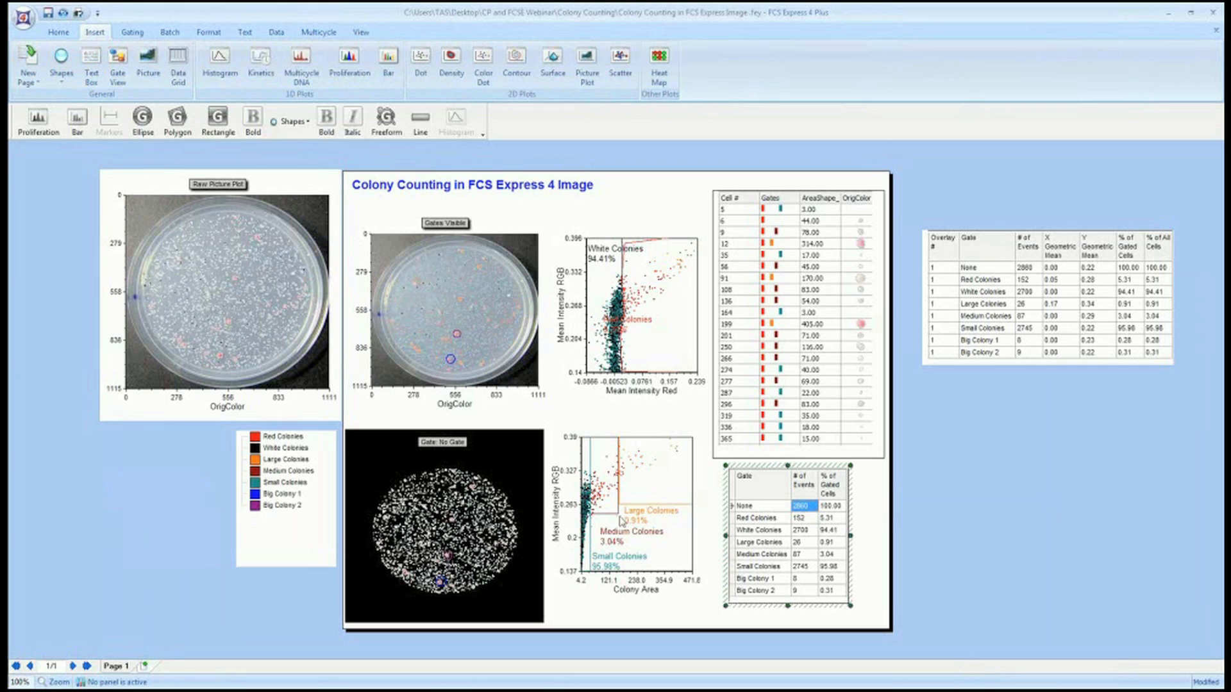
click(139, 509)
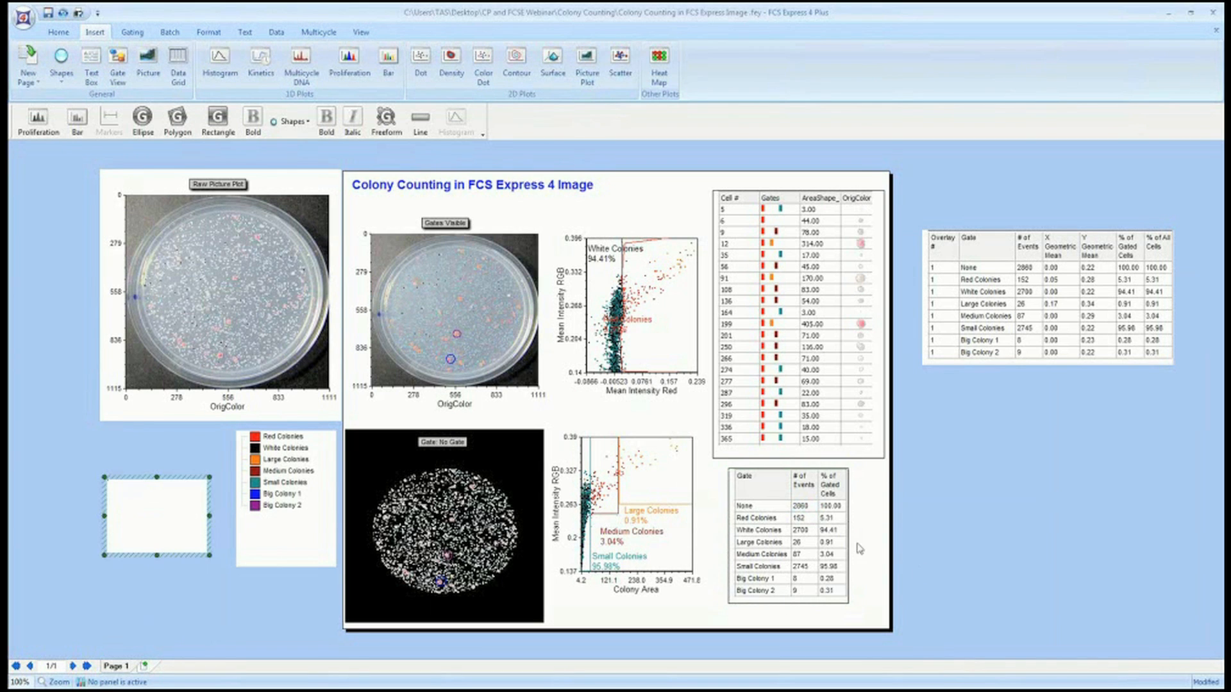
click(806, 508)
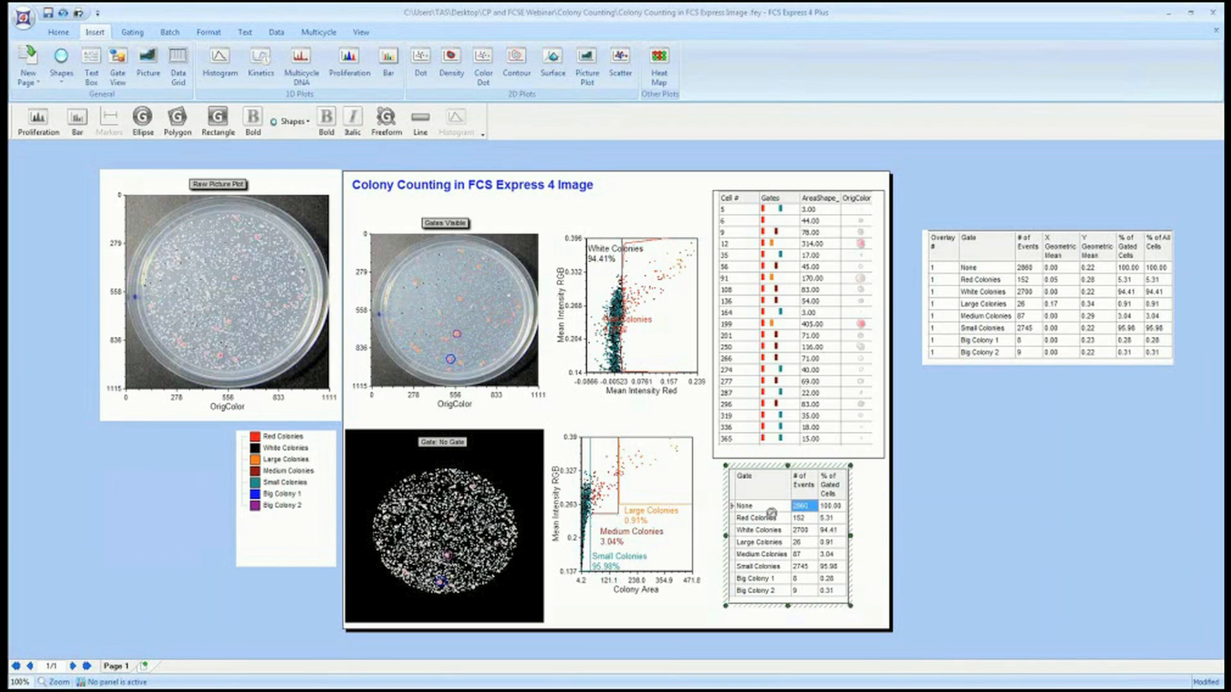
click(135, 516)
right_click(137, 492)
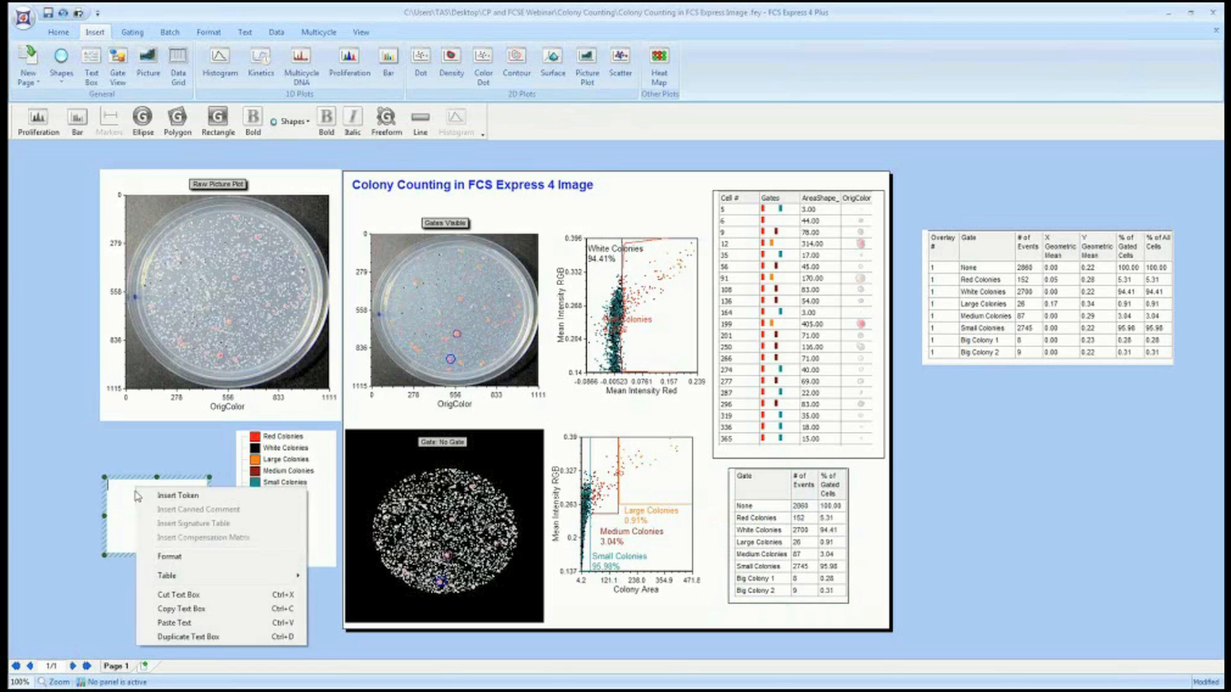
click(168, 496)
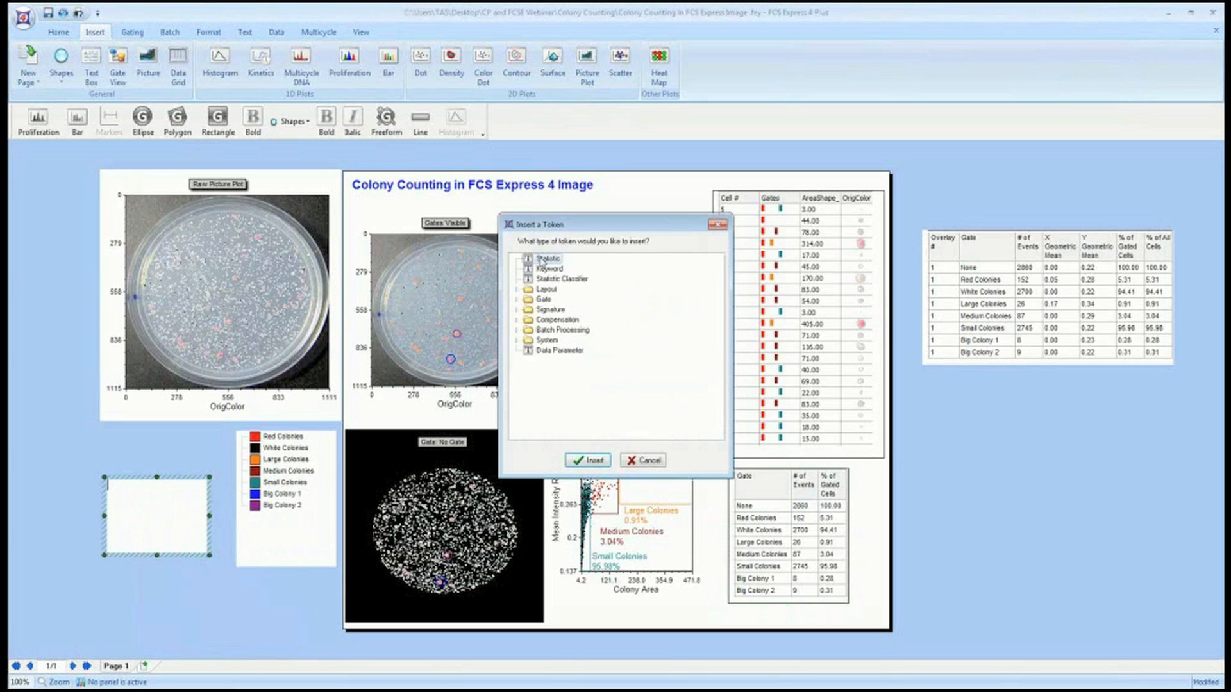
double_click(549, 259)
click(441, 240)
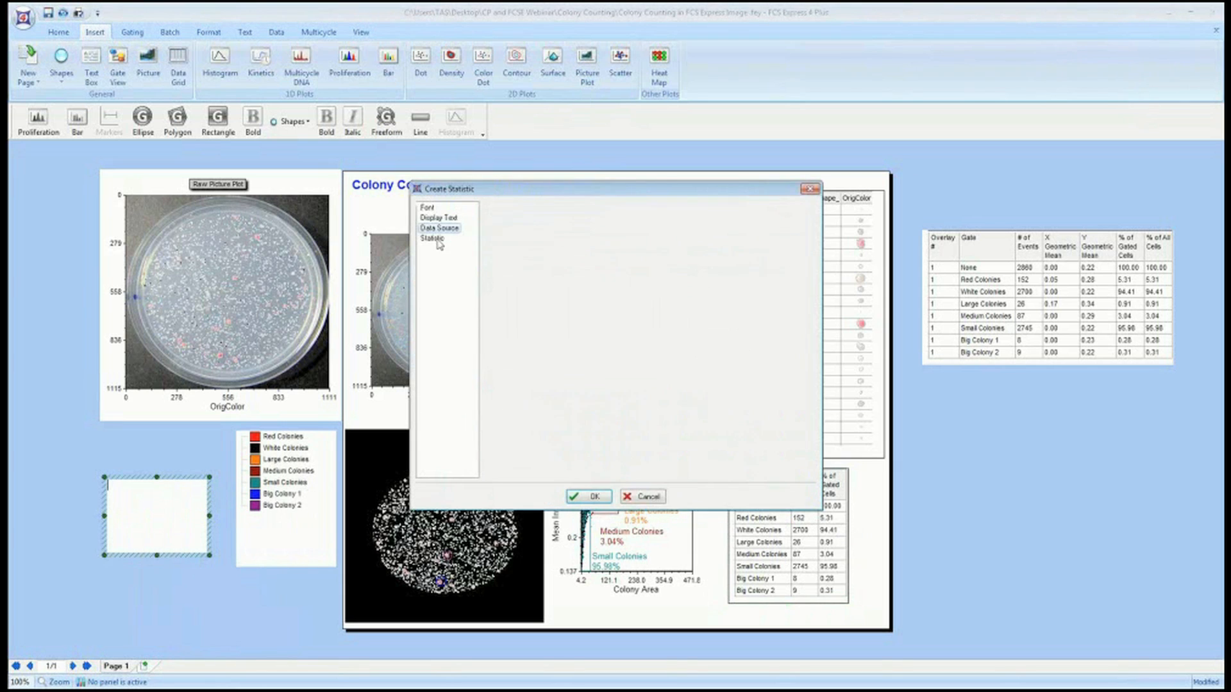
click(527, 313)
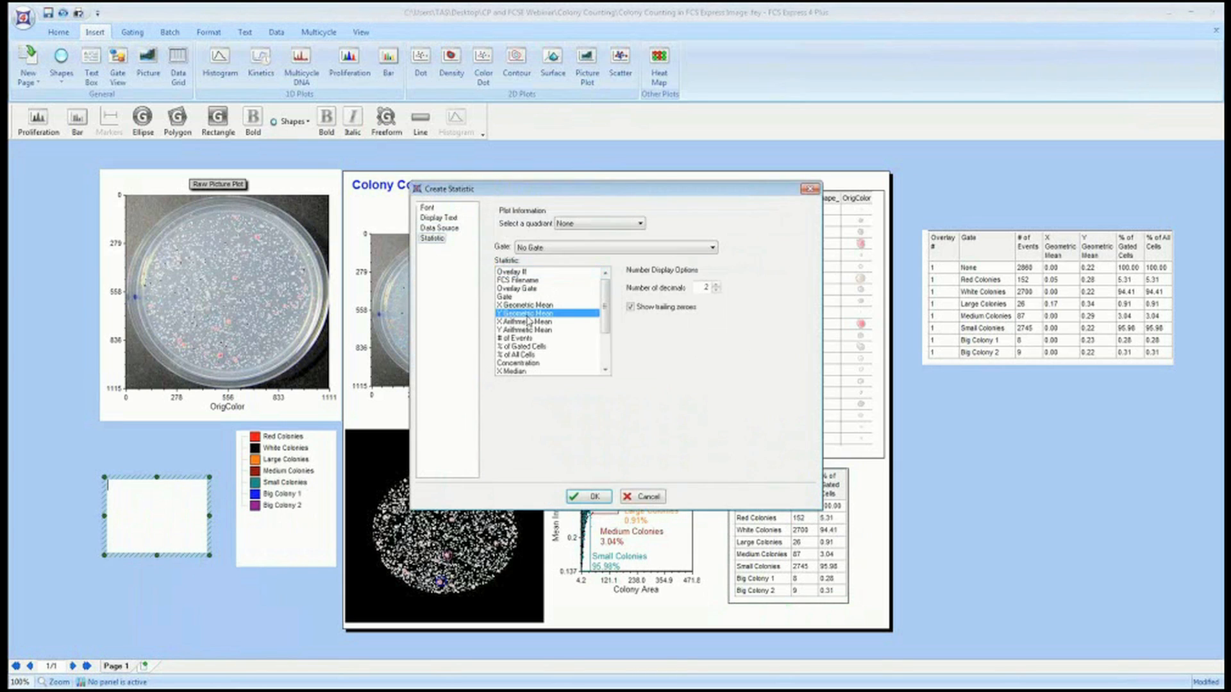
click(602, 496)
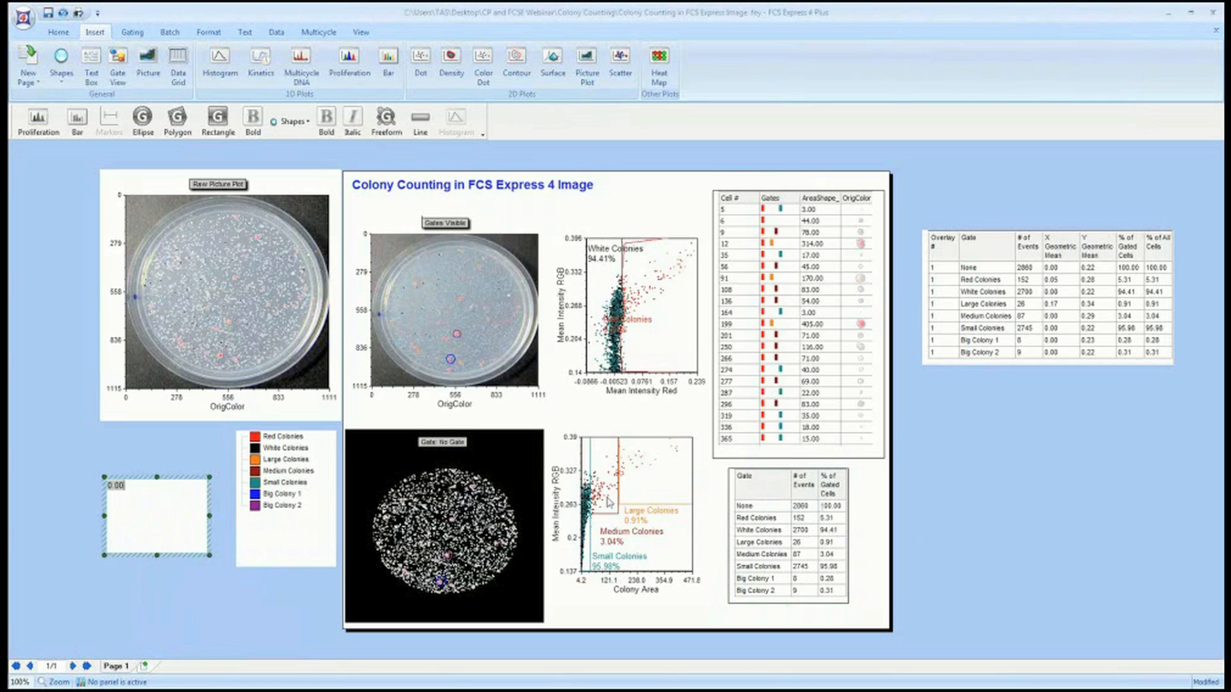
double_click(114, 487)
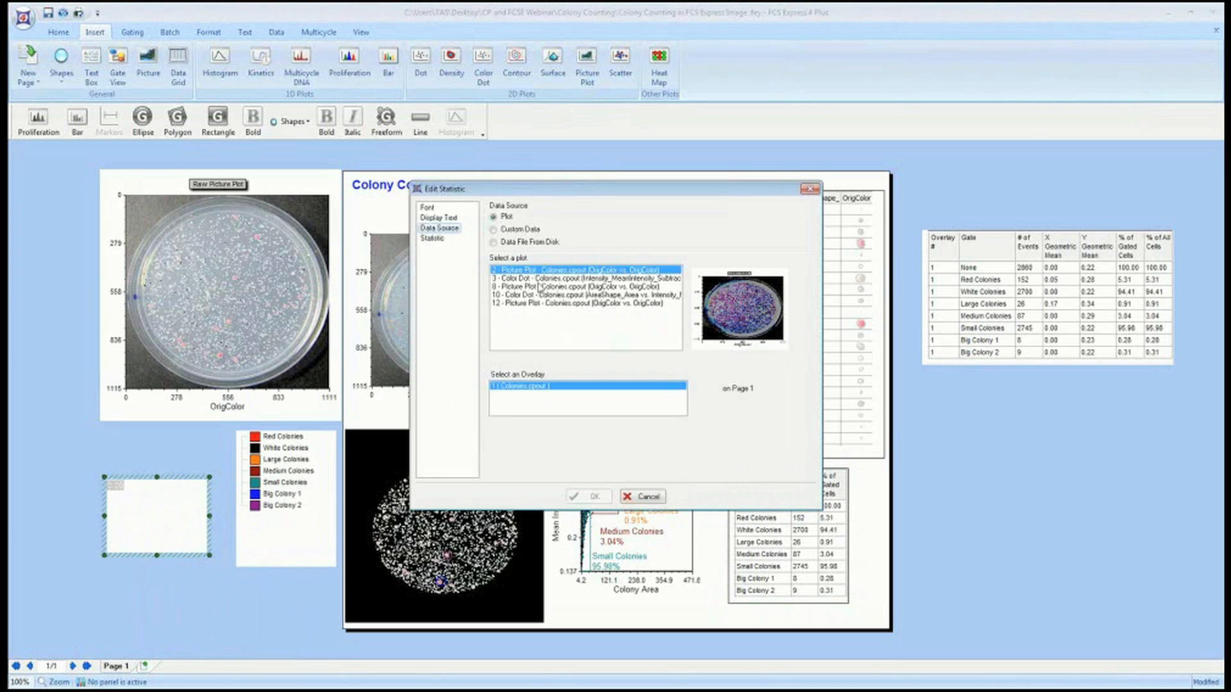
click(643, 497)
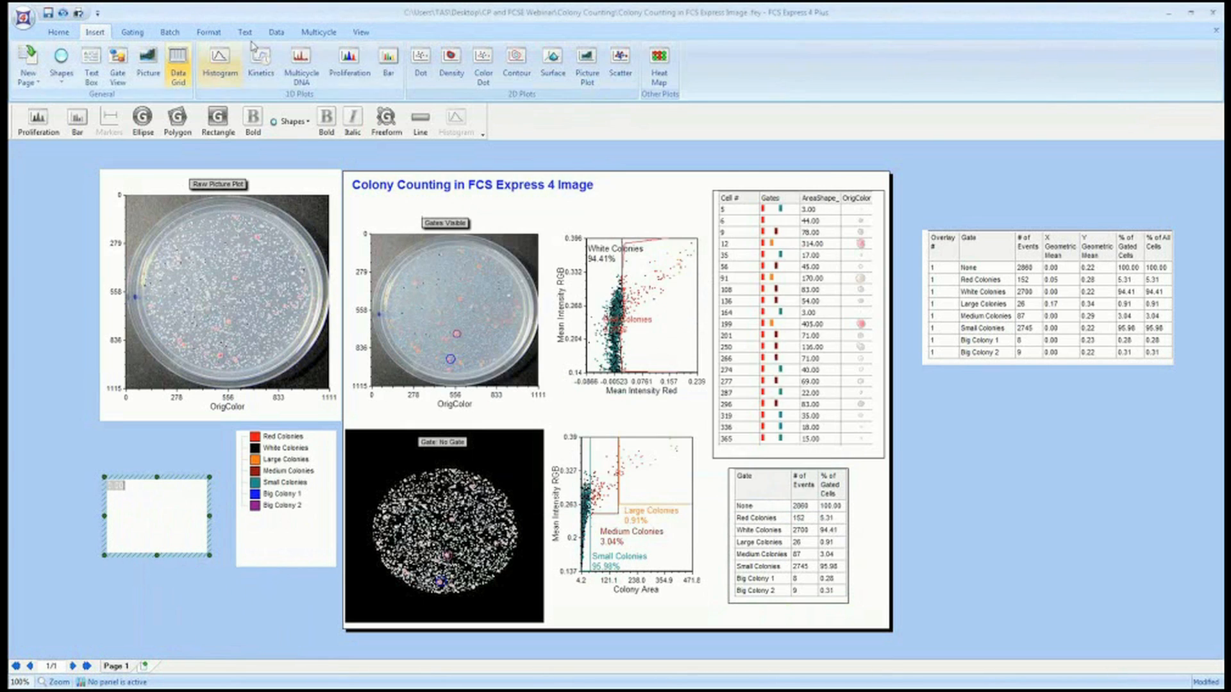
Open Custom Tokens, add a new custom token and place the cursor in its formula area.
click(361, 32)
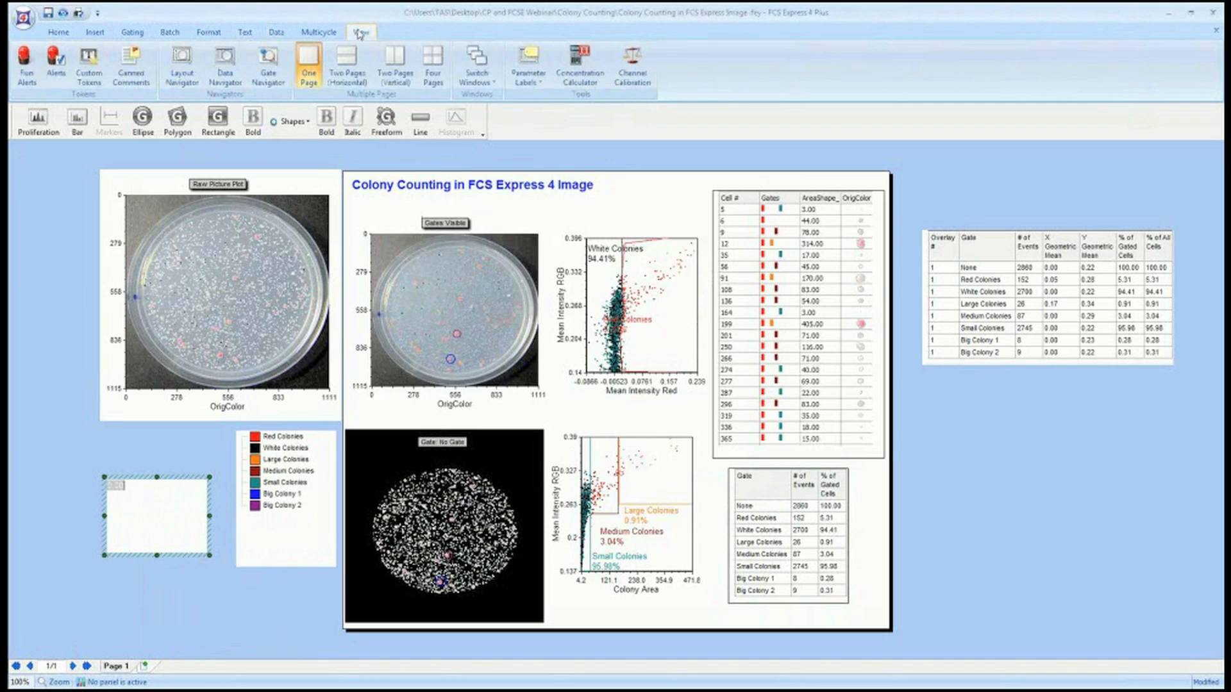
click(90, 67)
click(488, 219)
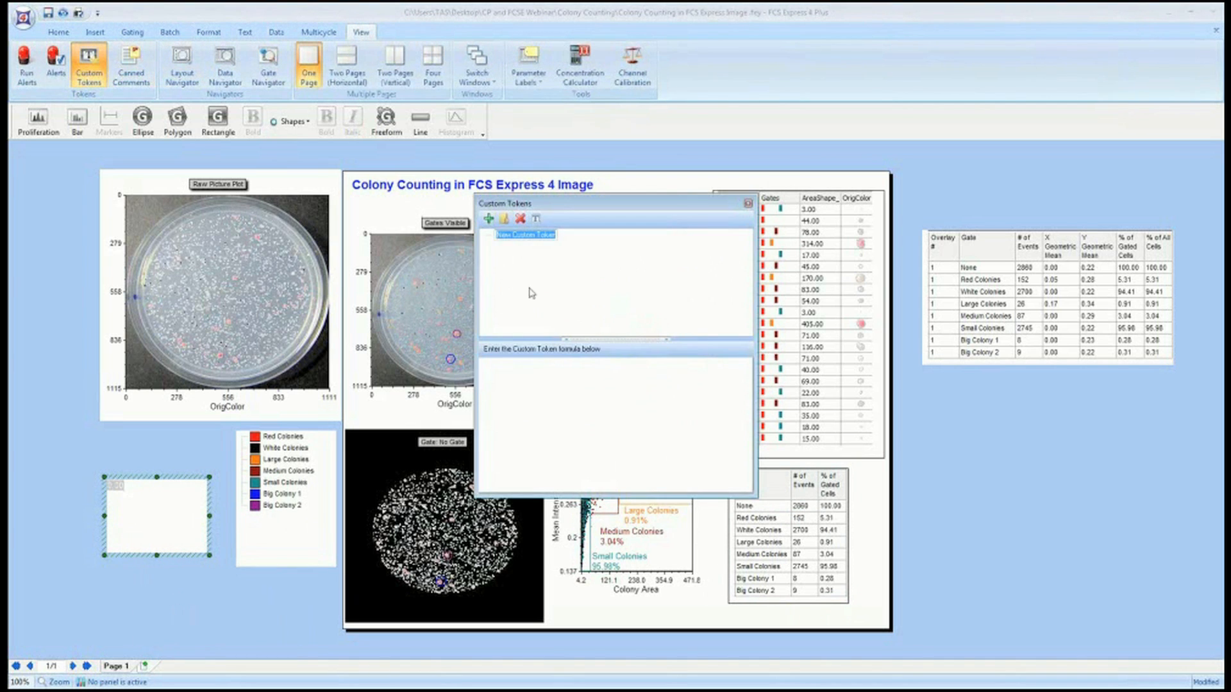
click(540, 401)
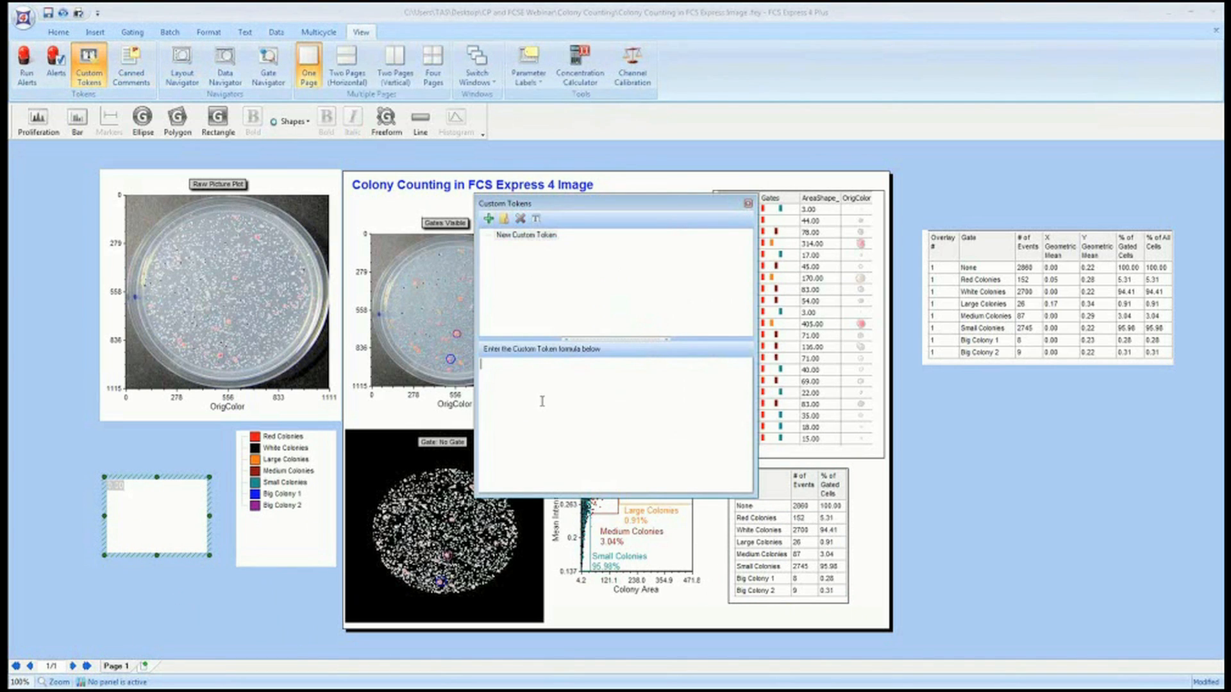
Browse the list of functions available for the custom token formula.
right_click(528, 371)
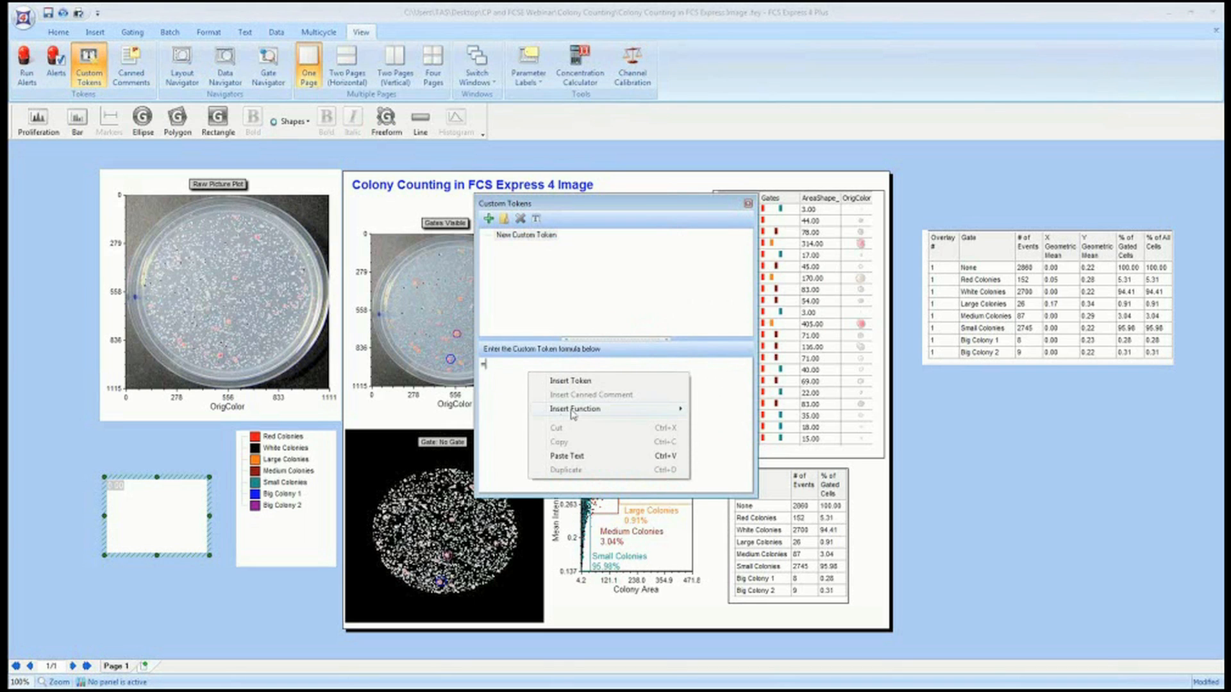
mouse_move(574, 414)
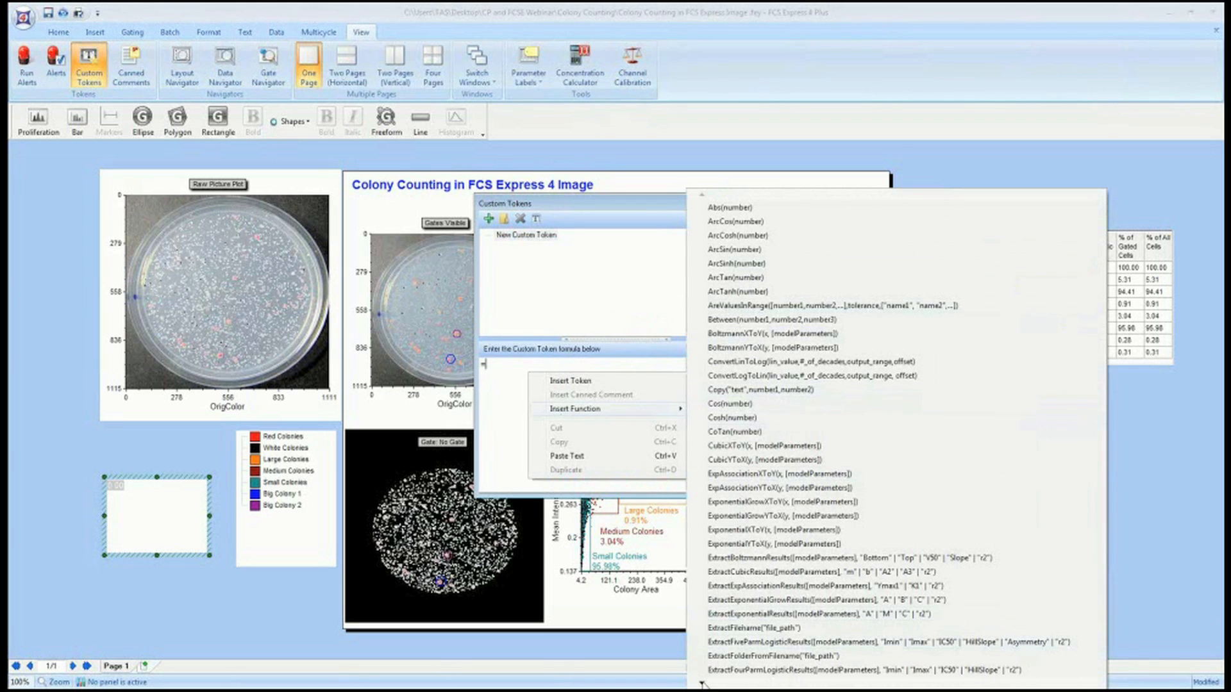
mouse_move(702, 685)
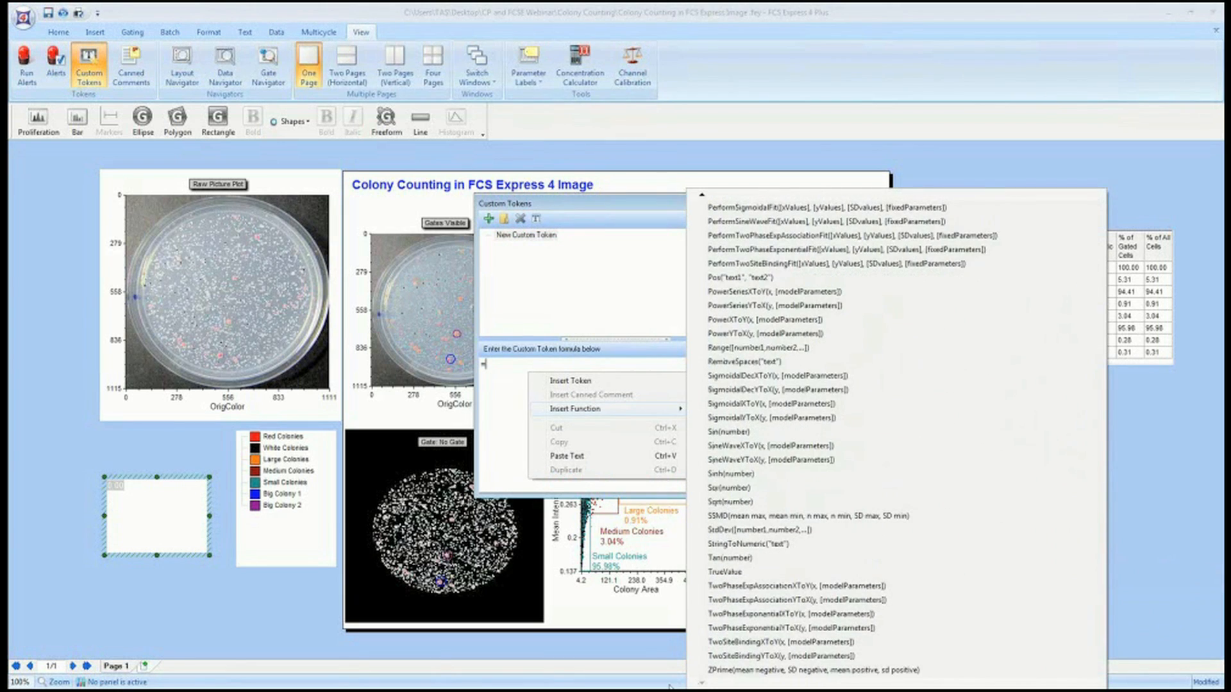
Close the Custom Tokens window and save the layout.
click(207, 620)
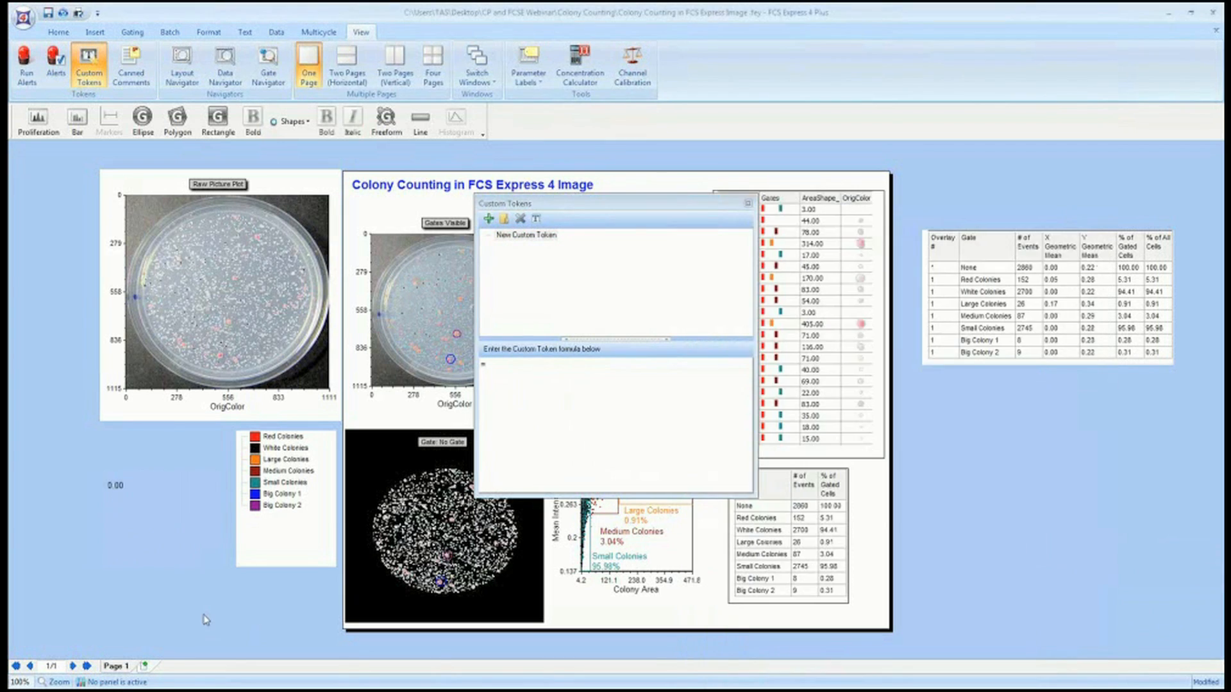
click(749, 205)
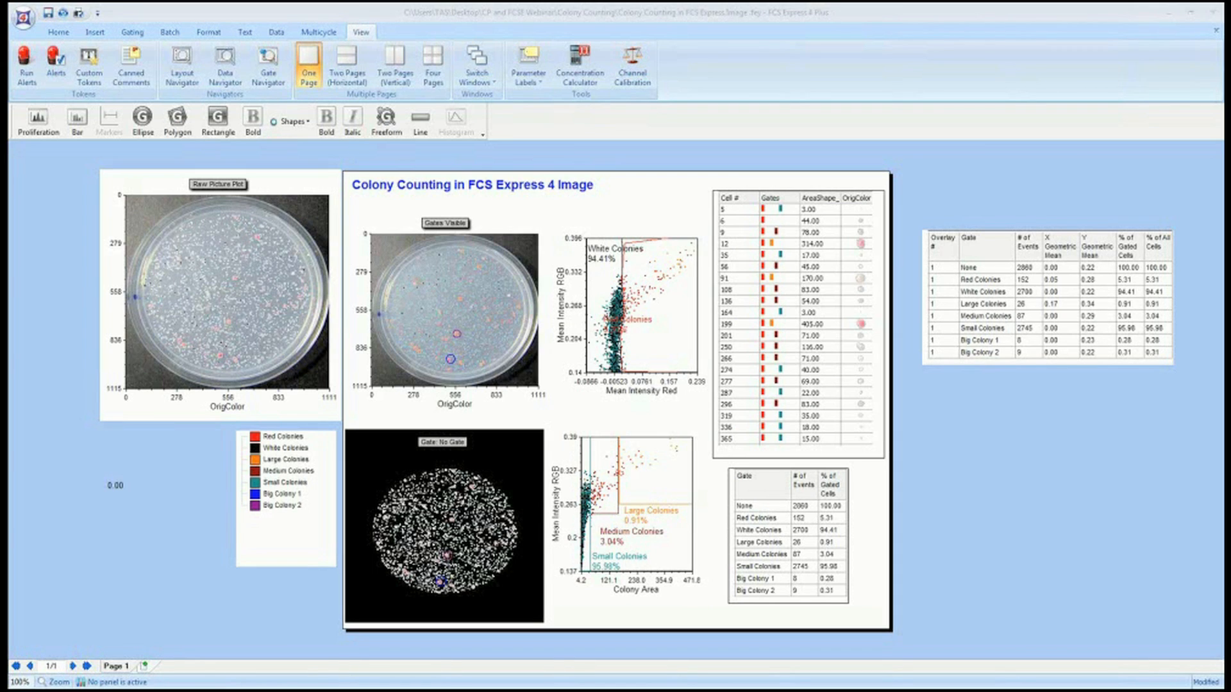
key(ctrl+s)
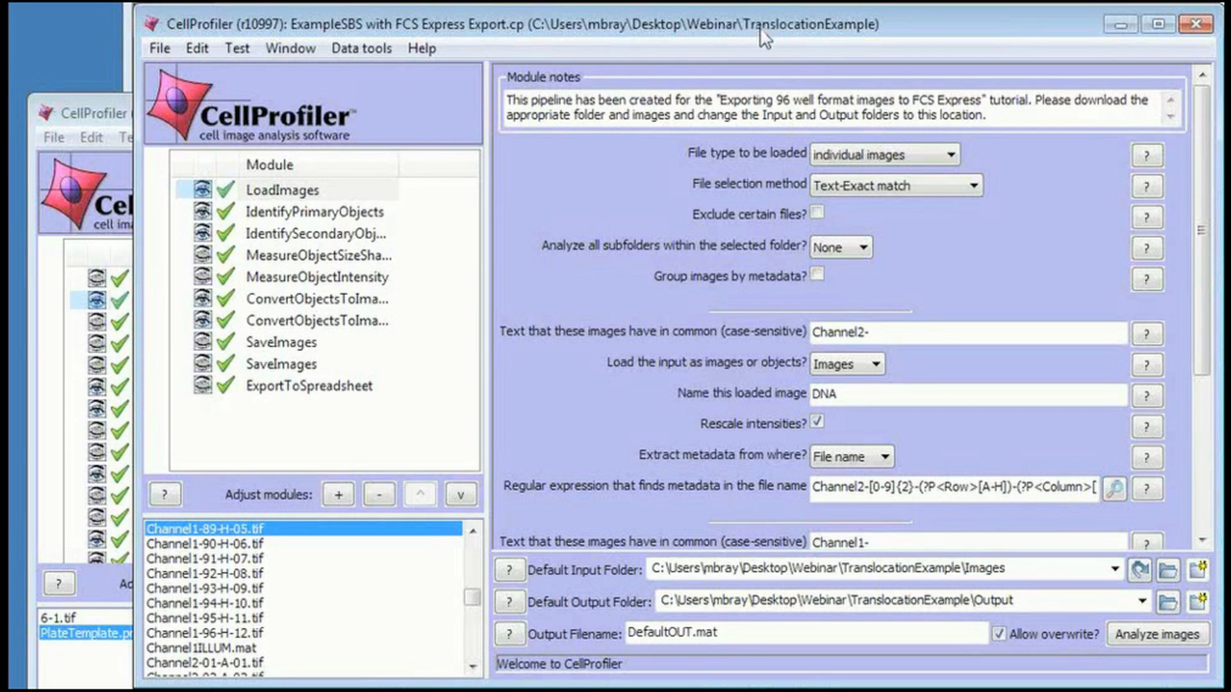
Switch to CellProfiler and review the LoadImages metadata extraction settings and regular expression.
drag(1194, 354, 1202, 397)
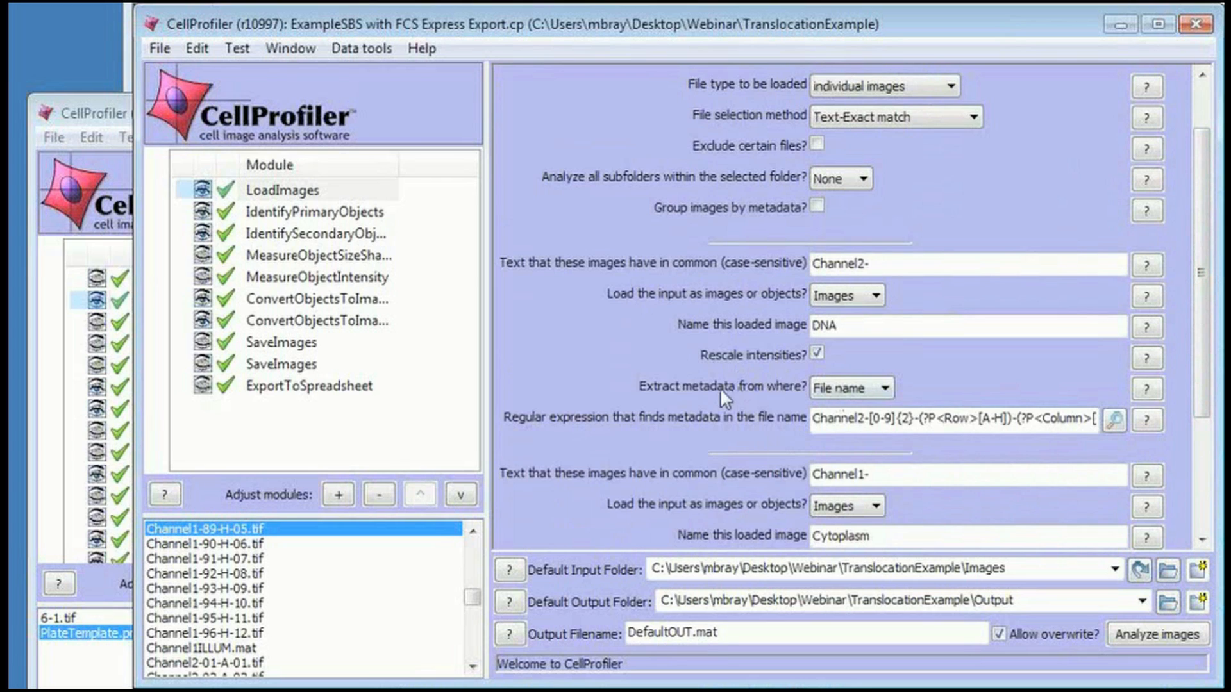
click(820, 390)
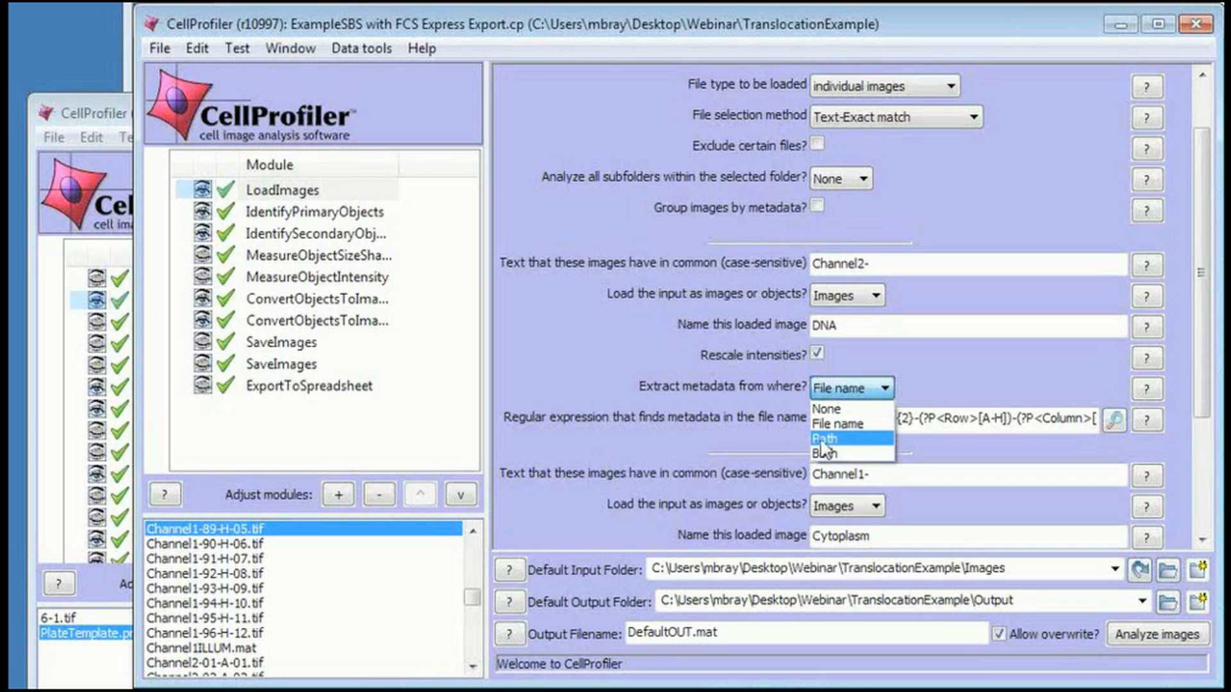
click(764, 383)
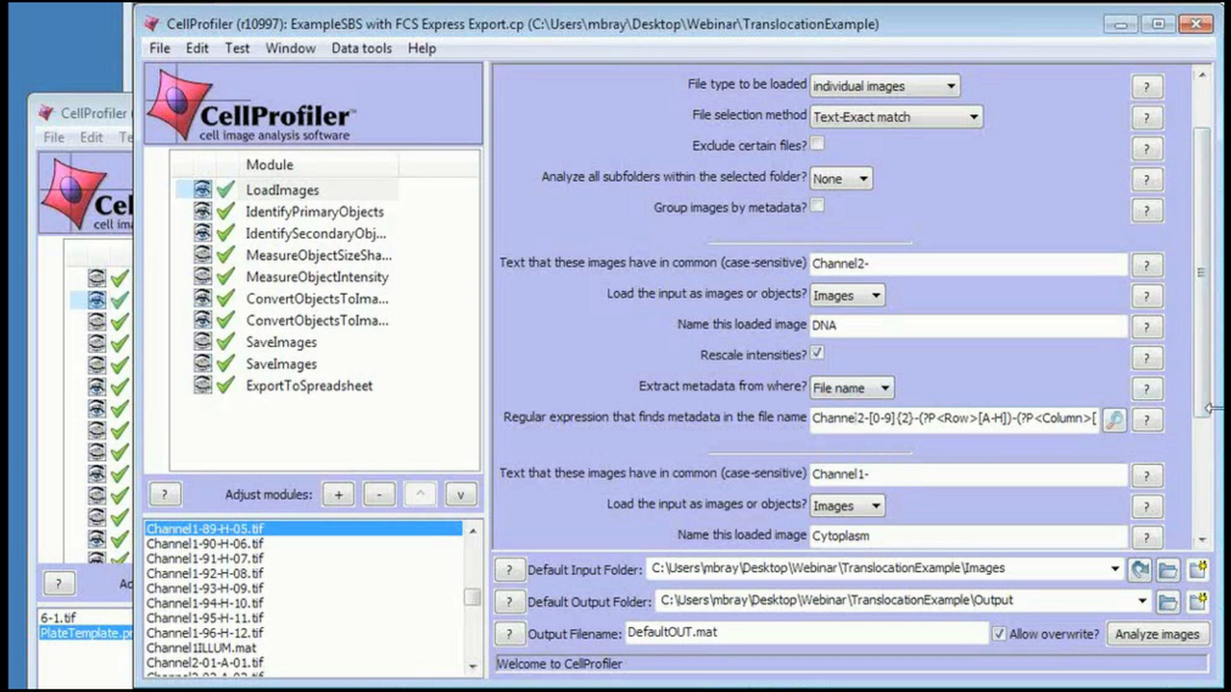
drag(1208, 407, 1230, 410)
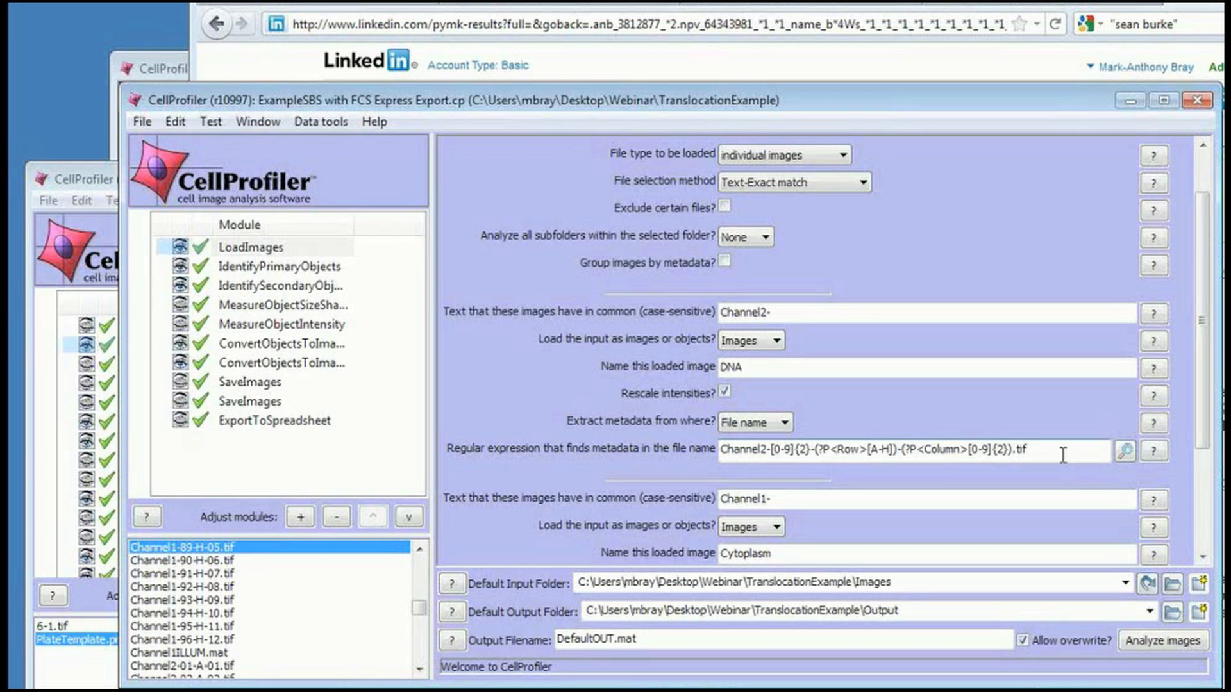
Open the regular expression editor and change the test text to Channel2-01-A-01.tif.
click(1124, 452)
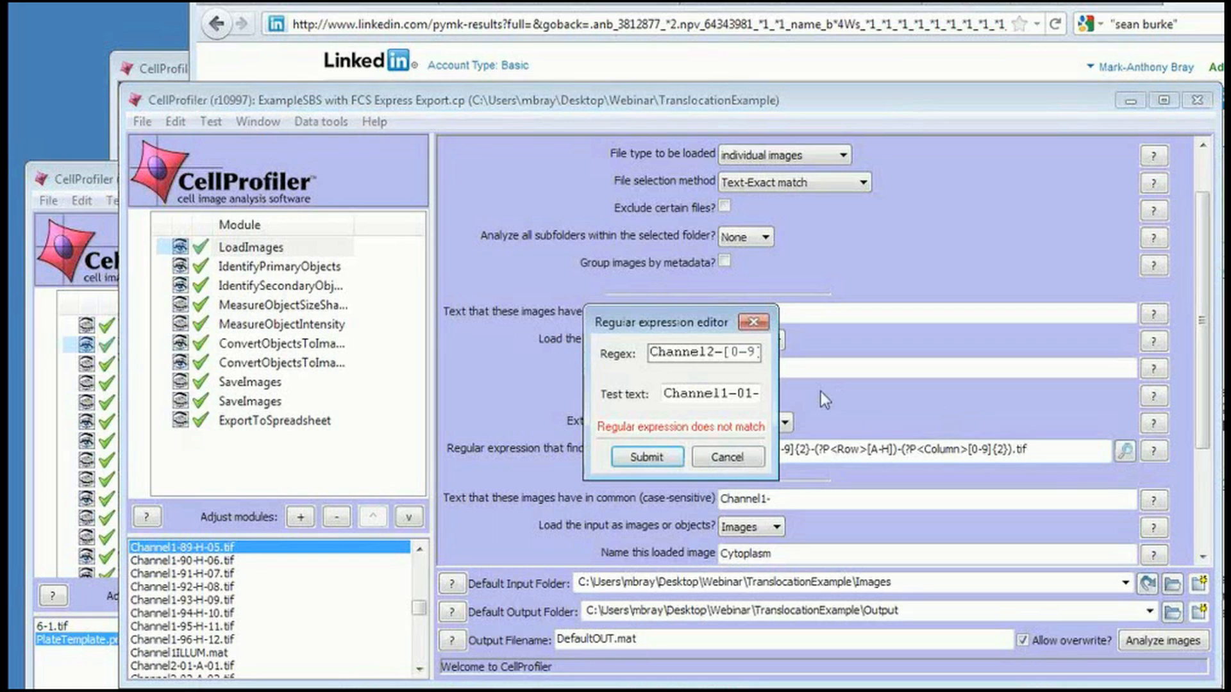
drag(773, 390, 1201, 391)
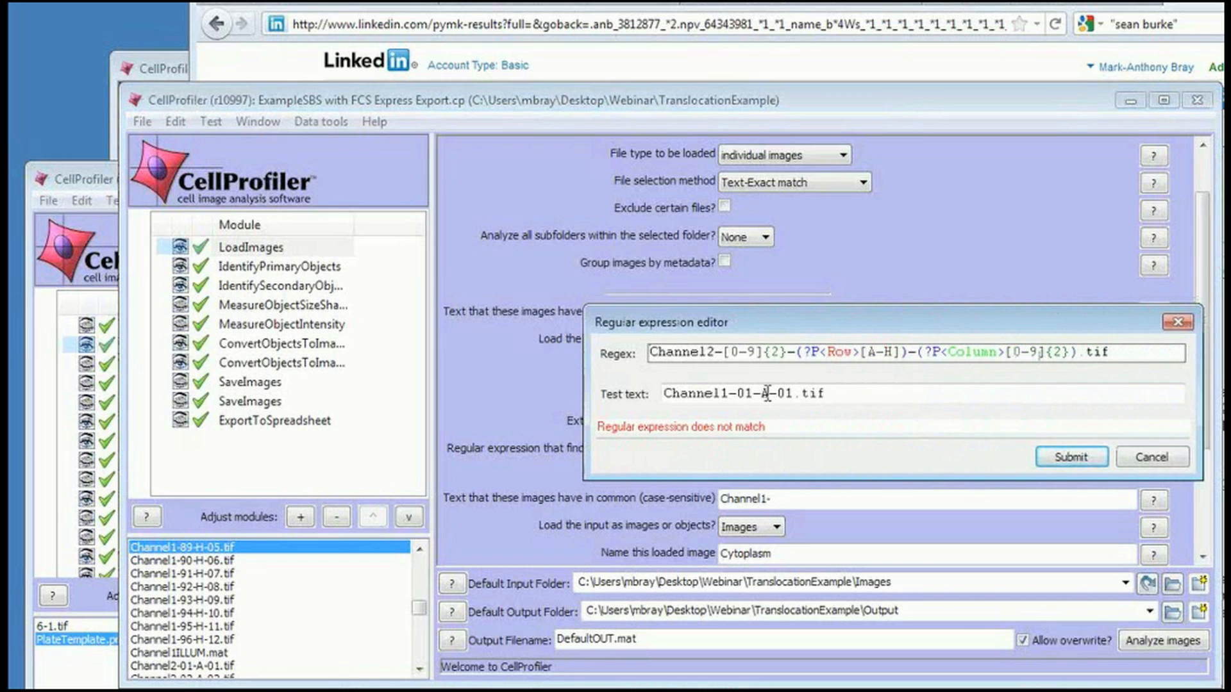
click(725, 392)
key(BackSpace)
text(2)
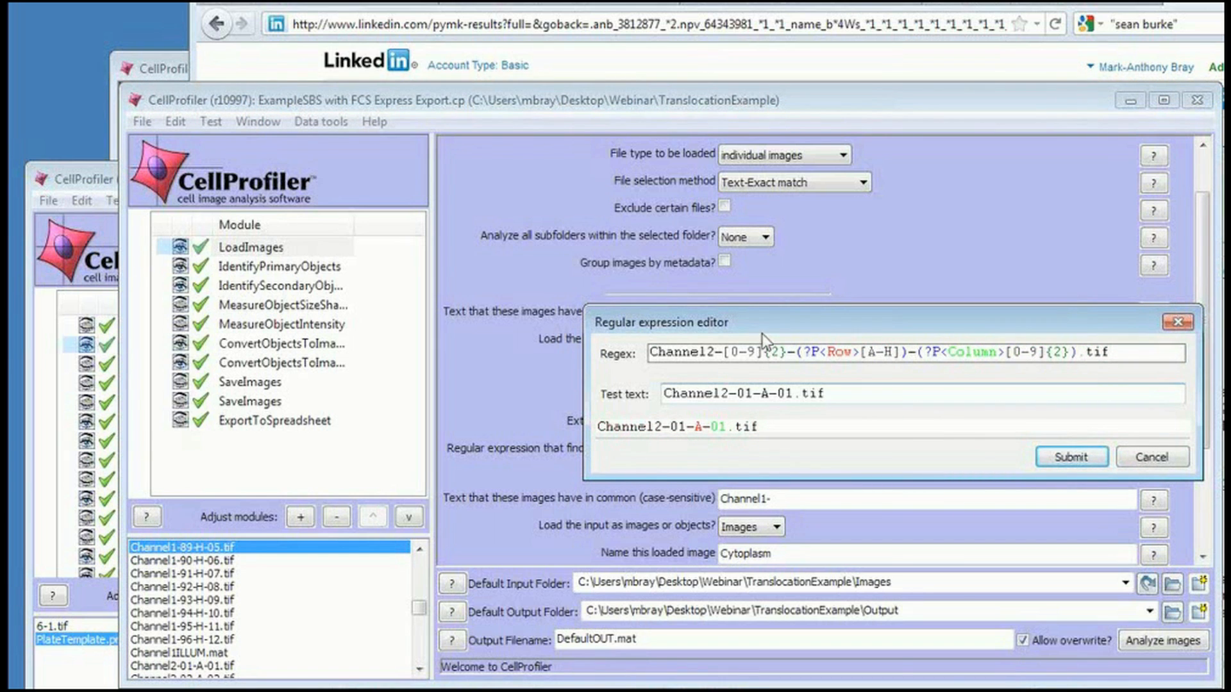
Examine the Row and Column named groups of the metadata regular expression, then submit the editor.
drag(762, 334, 682, 248)
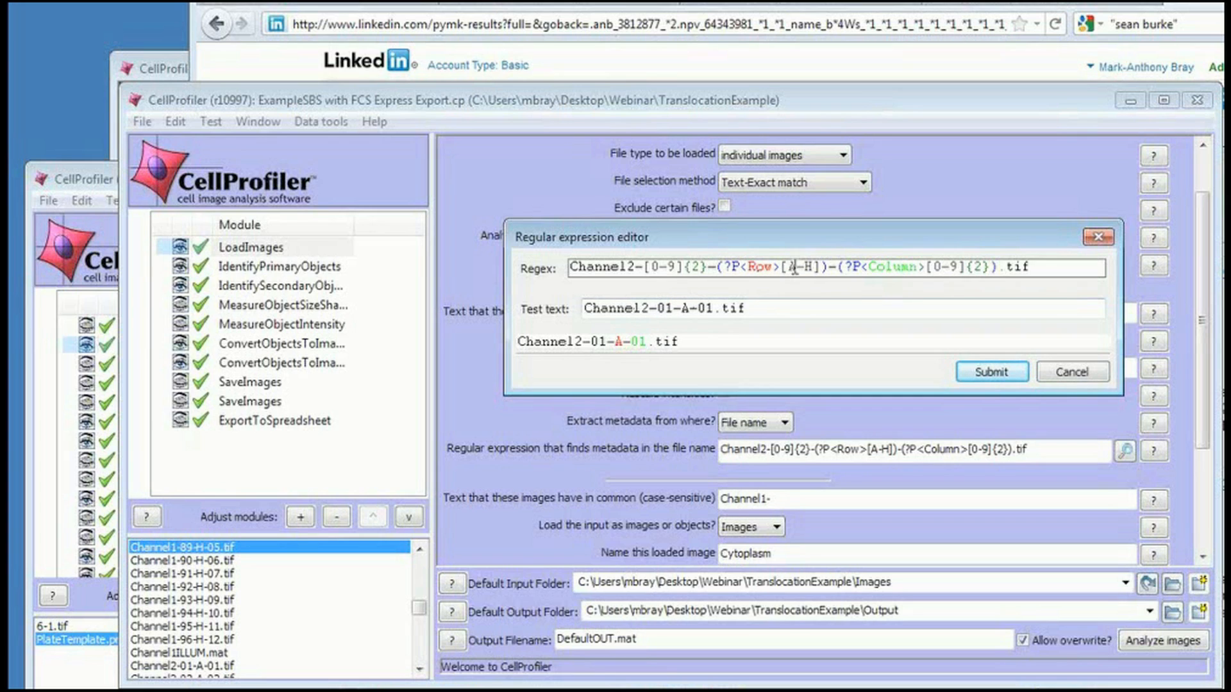
click(725, 268)
drag(783, 266, 824, 267)
click(921, 267)
text(>)
drag(992, 268, 926, 263)
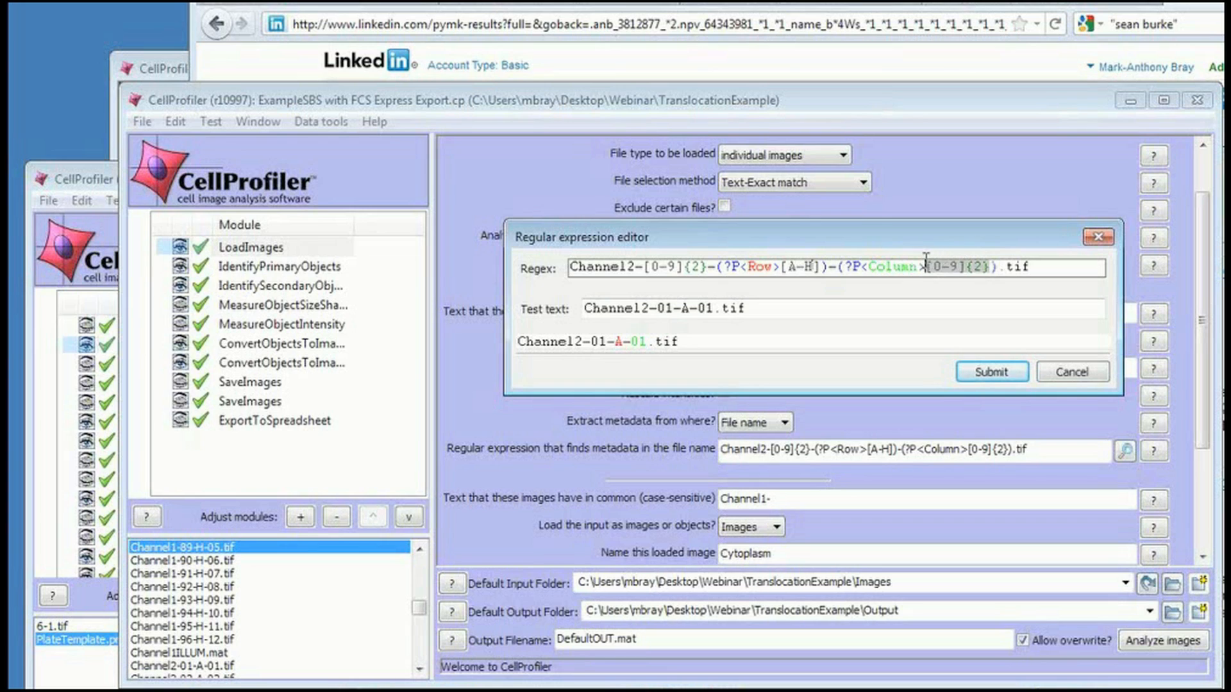
click(926, 261)
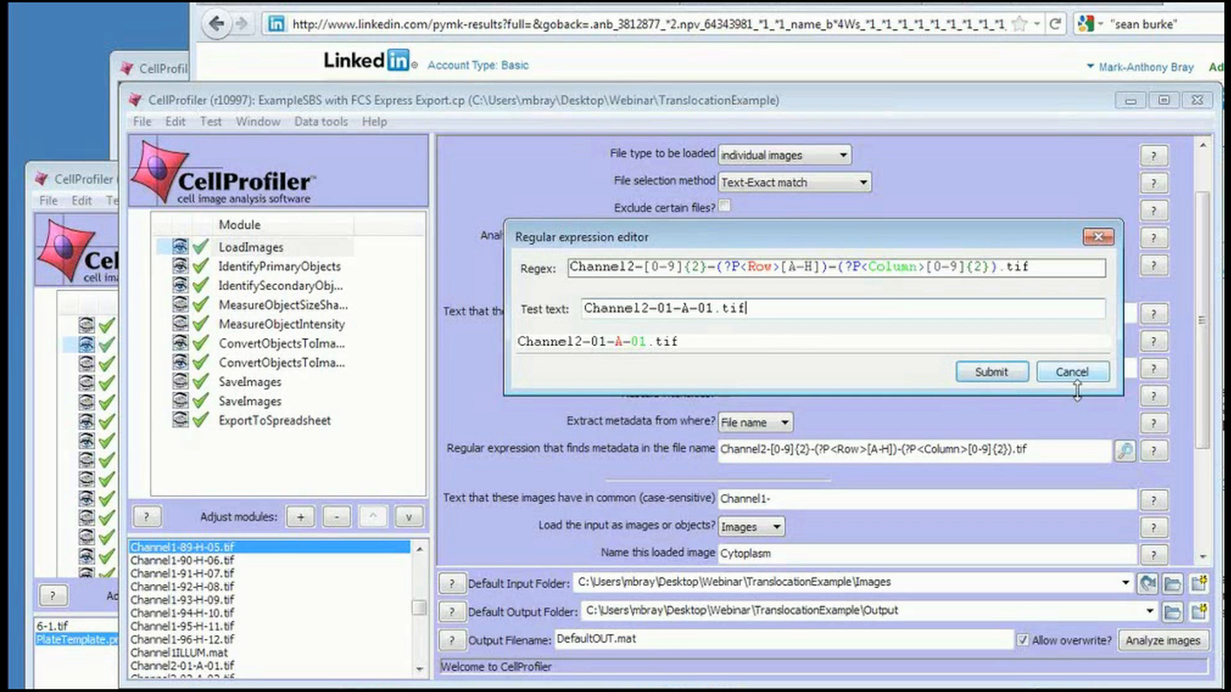
click(1014, 369)
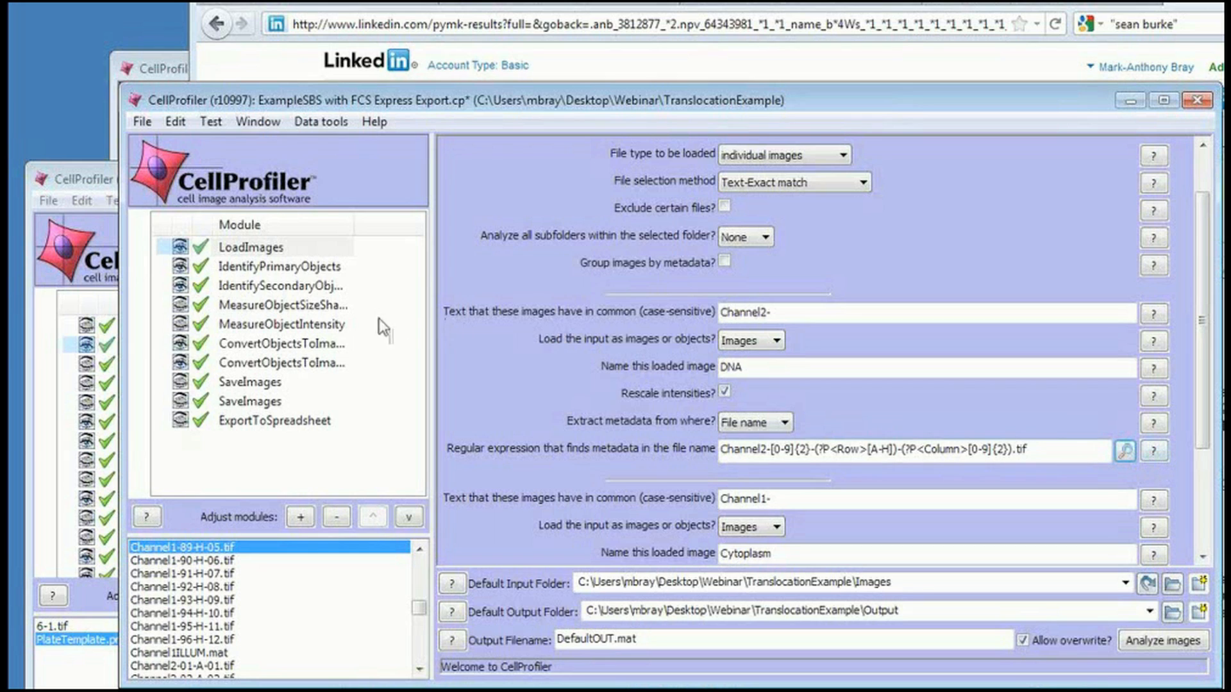
Select the MeasureObjectIntensity module and open its help, enlarging it to read the available measurements.
click(332, 325)
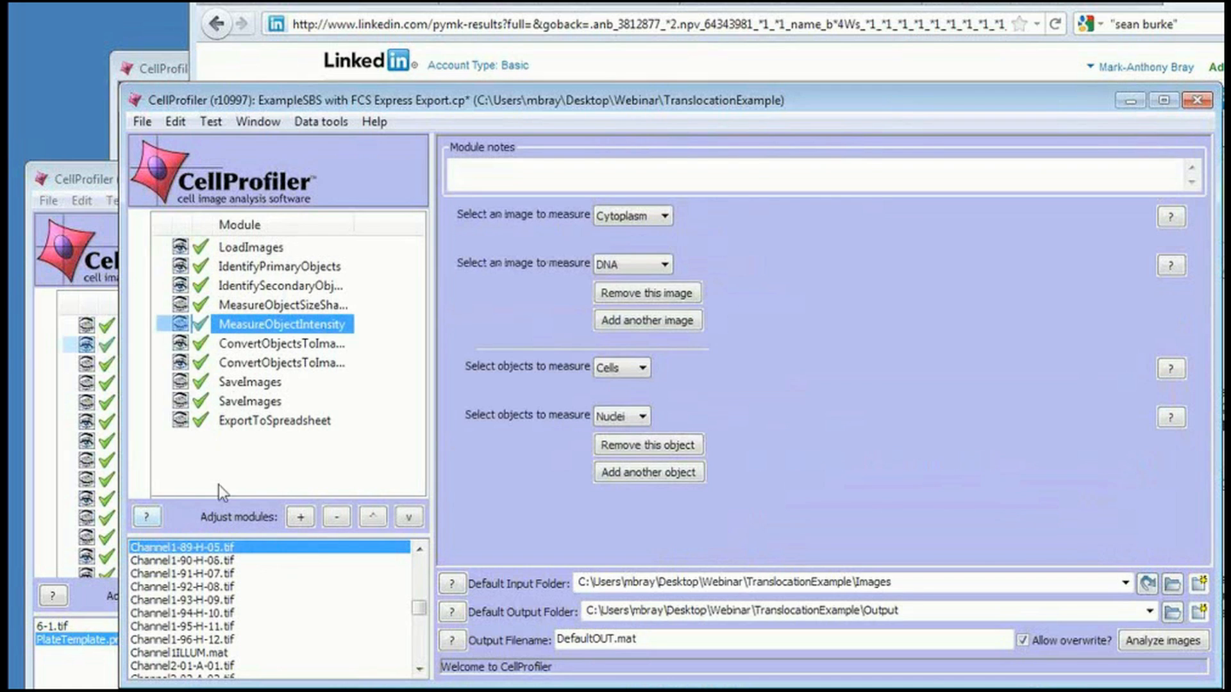
click(152, 516)
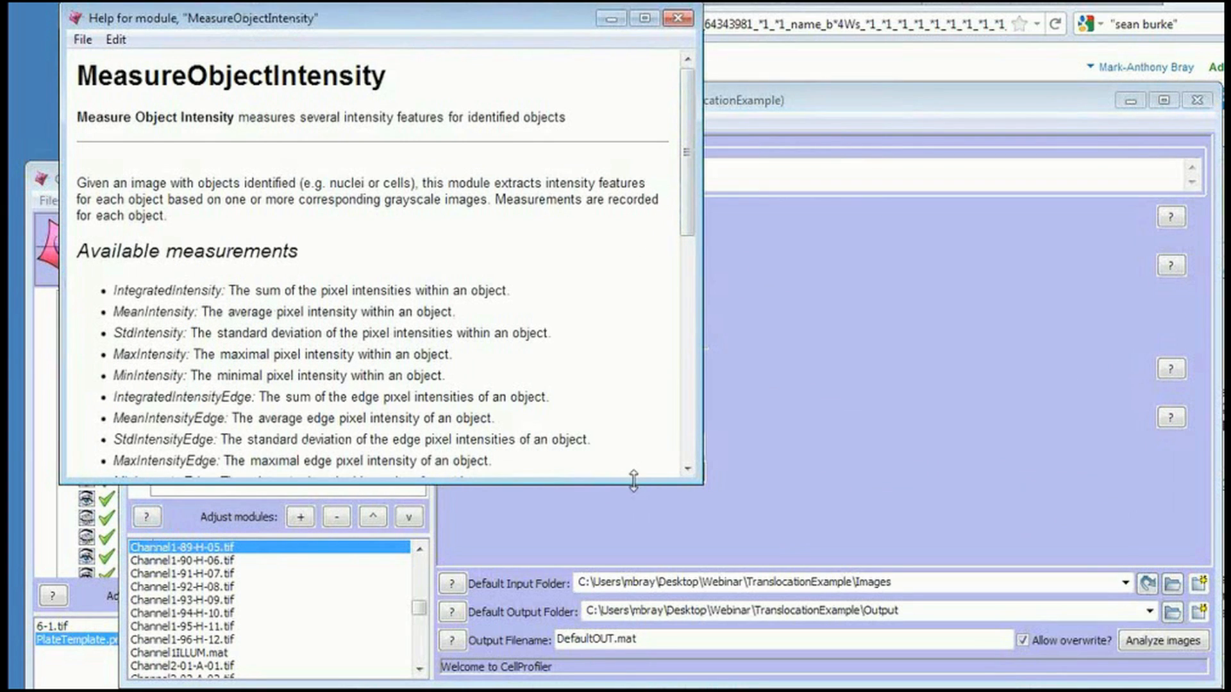
drag(633, 482, 628, 686)
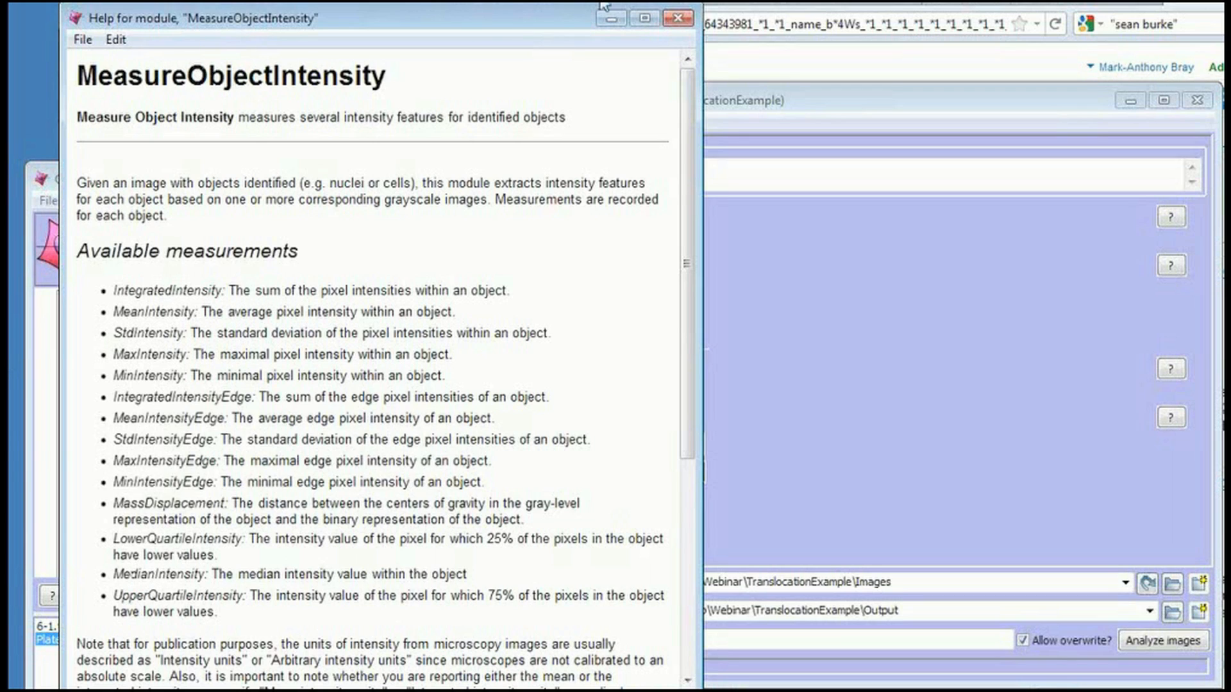
Close the module help and browse the CellProfiler website to the Broad Bioimage Benchmark Collection image sets.
click(678, 20)
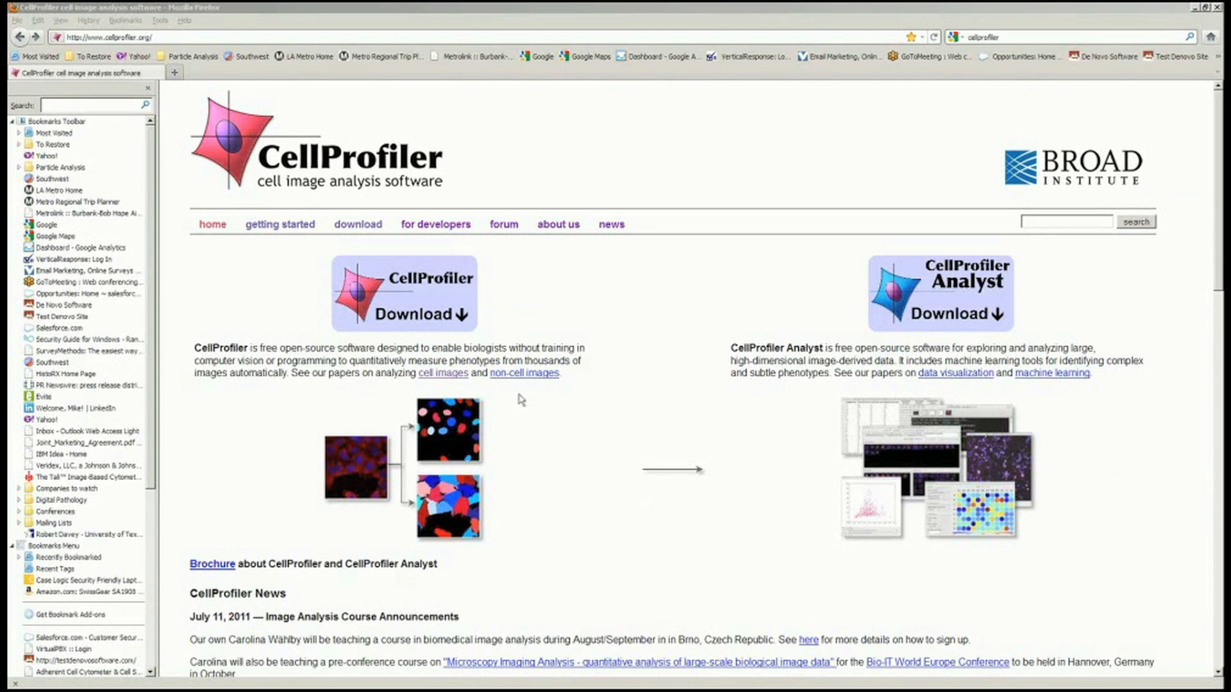
click(590, 508)
scroll(591, 508, down, 15)
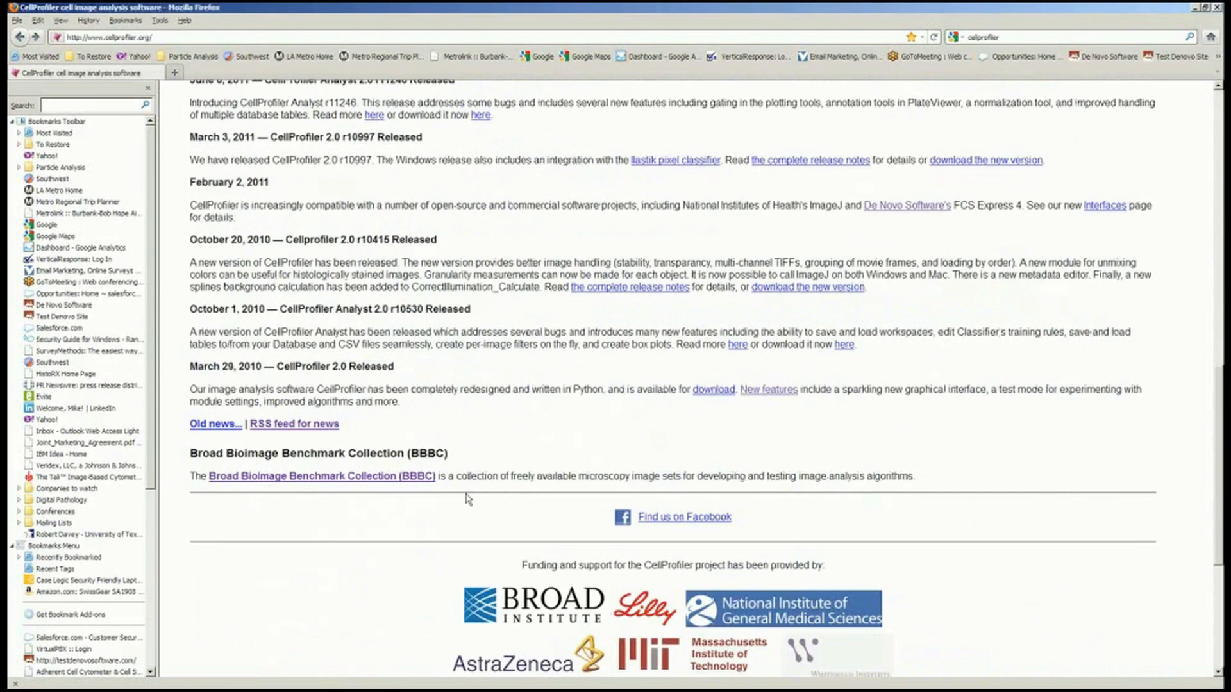
click(338, 477)
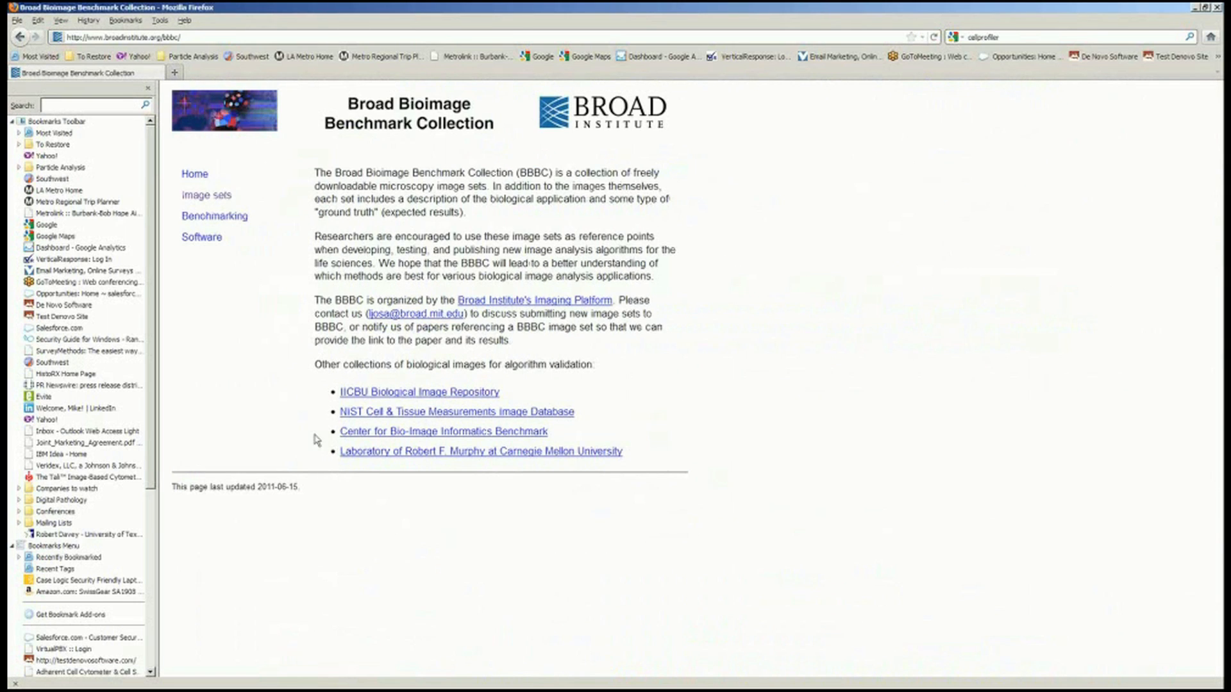
click(219, 200)
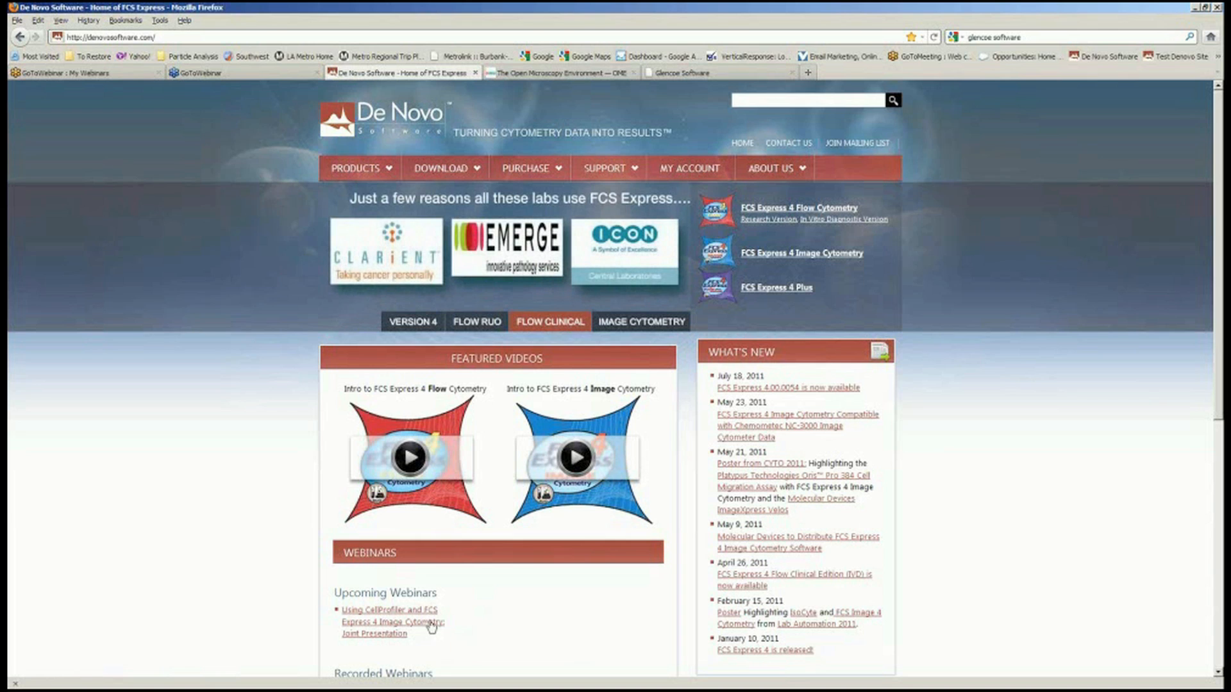
Browse the De Novo Software home page's webinars and open the FCS Express 4 Image Cytometry overview.
scroll(559, 596, down, 4)
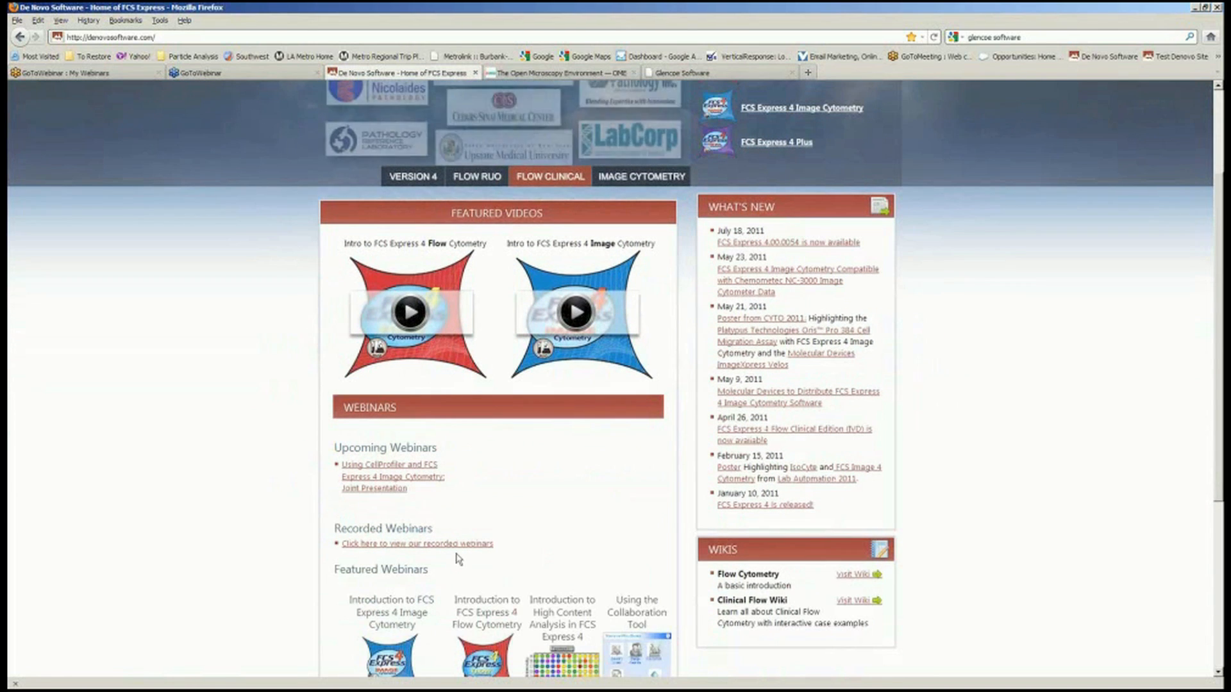
scroll(457, 559, down, 2)
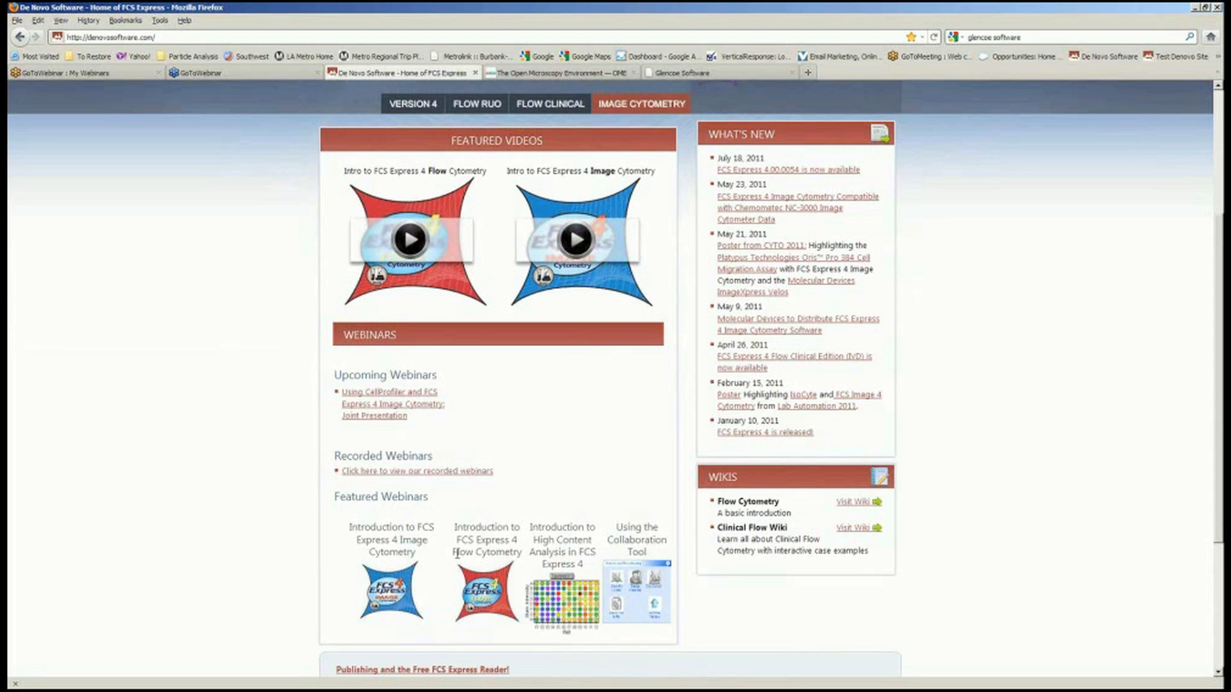
scroll(394, 521, up, 5)
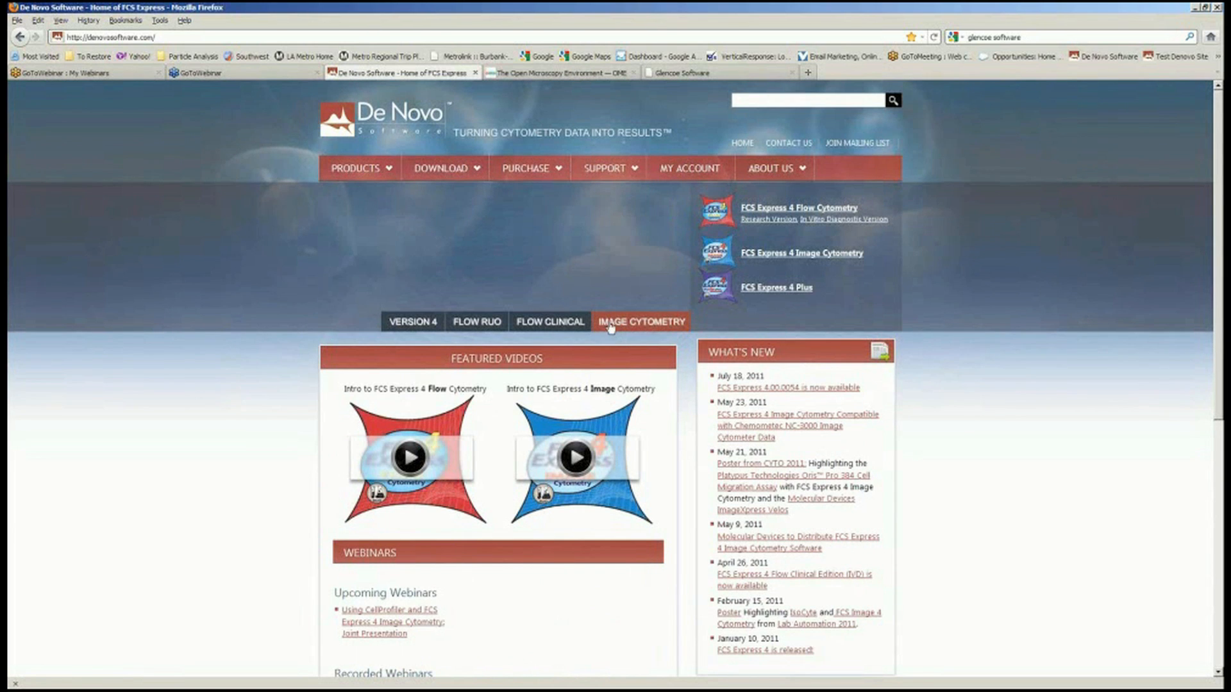
click(757, 255)
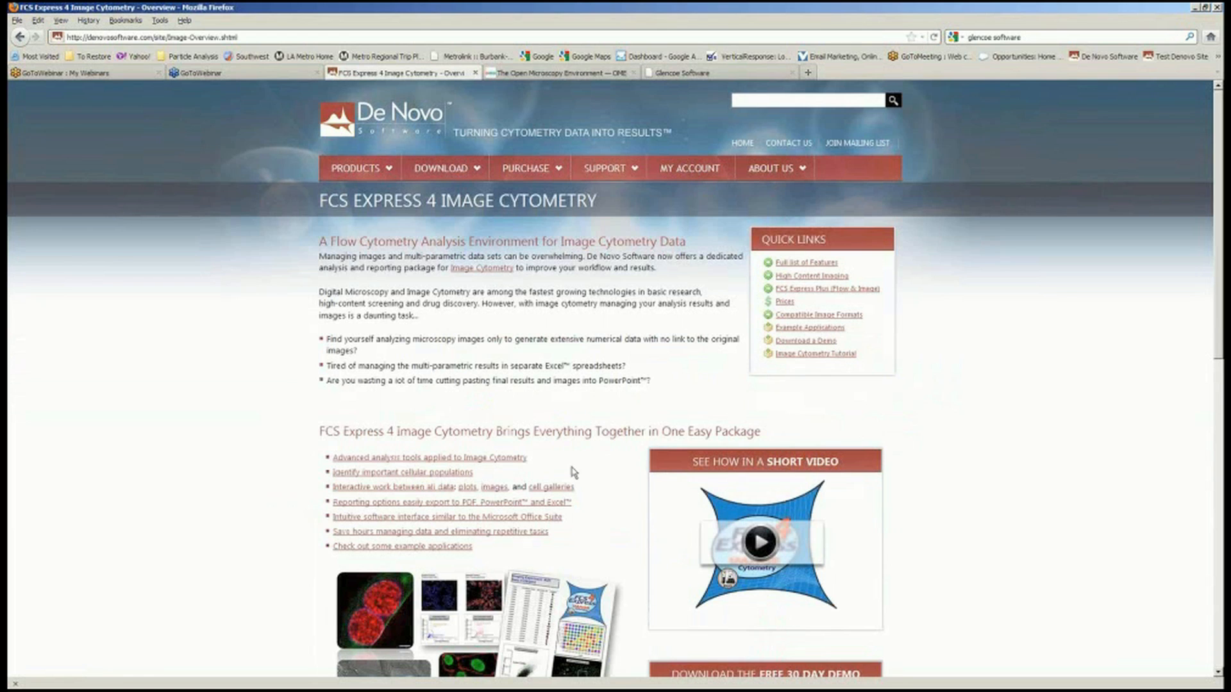
Open the image cytometry example applications page and scroll through the CellProfiler-based application examples.
scroll(575, 472, down, 1)
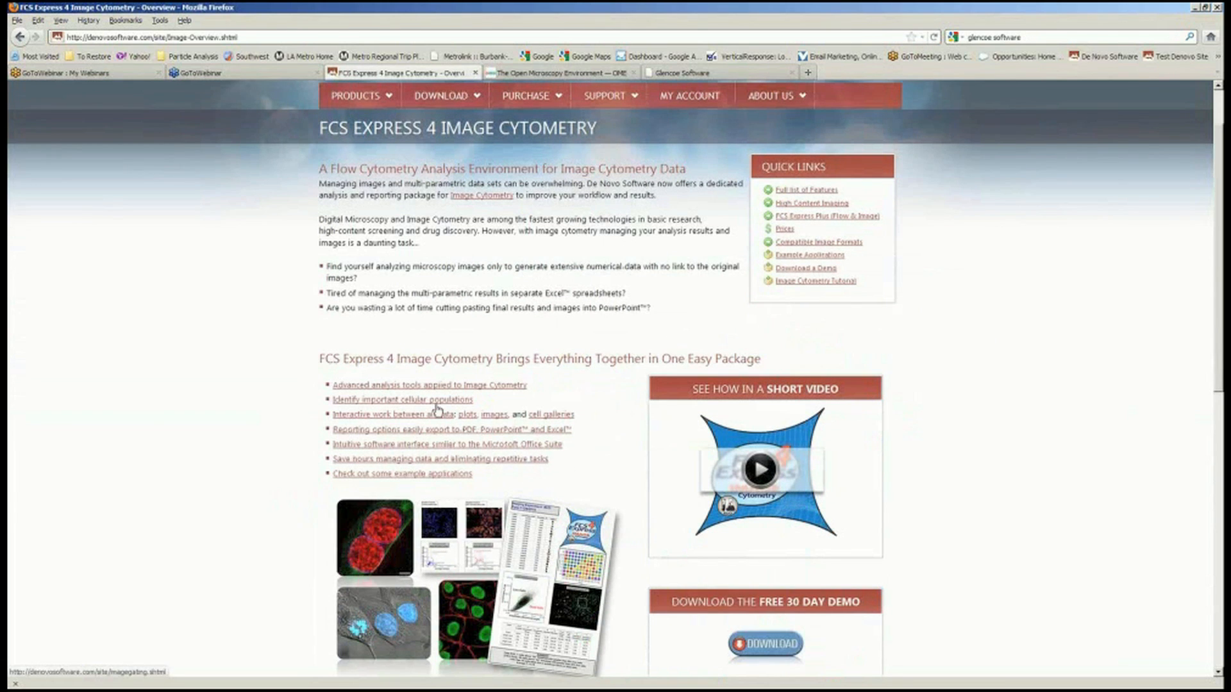
click(444, 476)
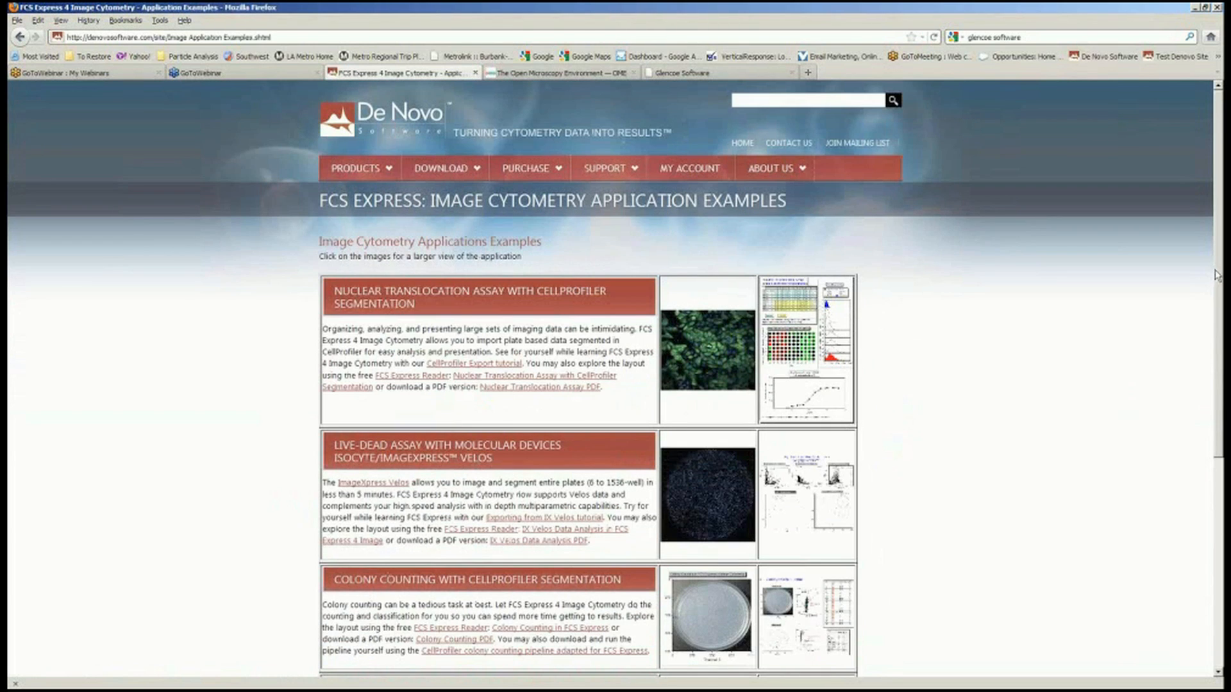
scroll(1221, 282, down, 1)
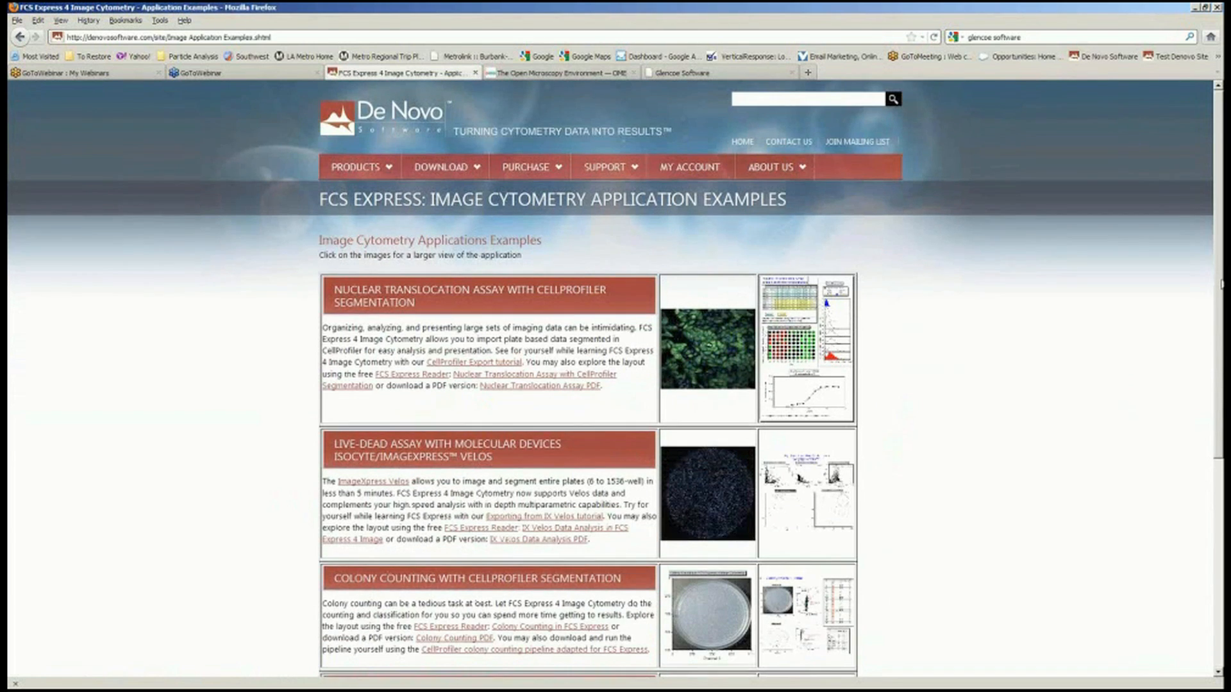
scroll(1221, 282, down, 3)
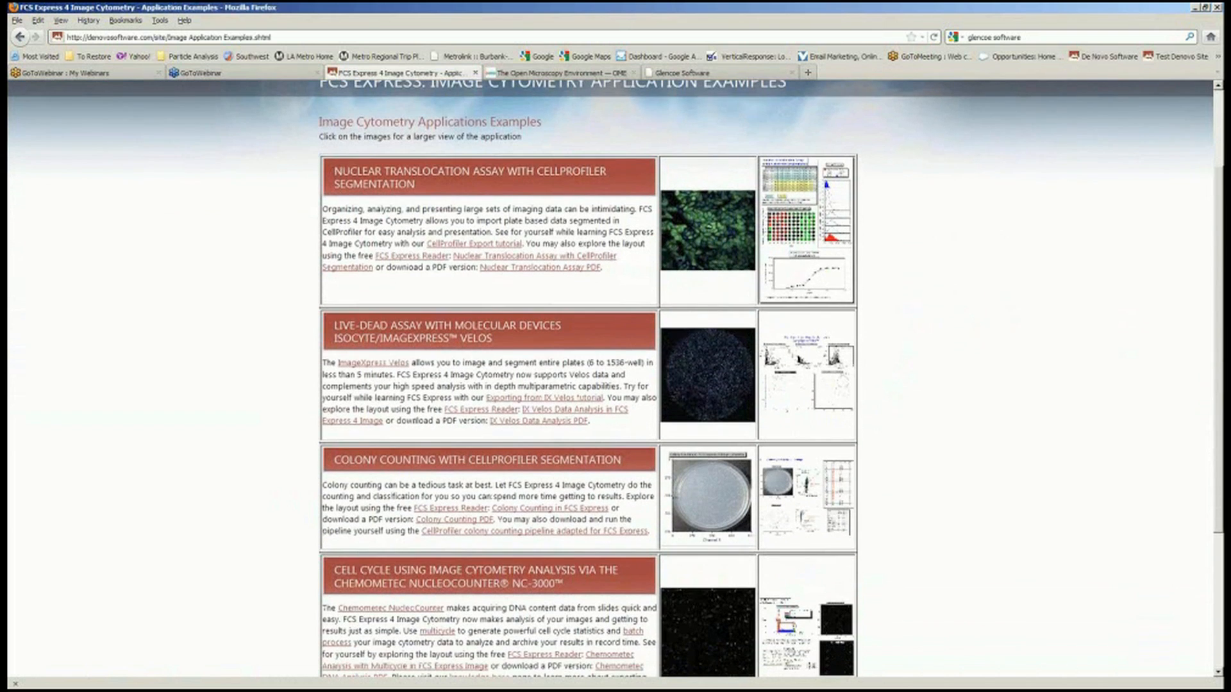